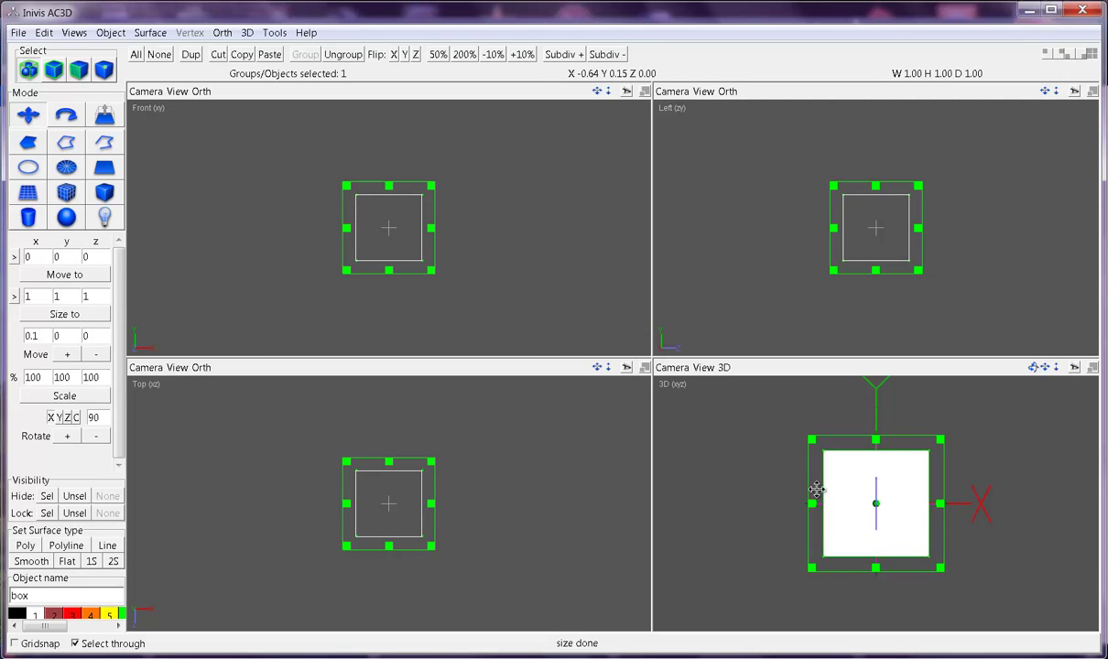
Enlarge the 3D view of the box to fill the workspace, and switch to surface selection with nothing selected
{"action": "key", "text": "space"}
{"action": "left_click_drag", "start_coordinate": [772, 366], "coordinate": [738, 382]}
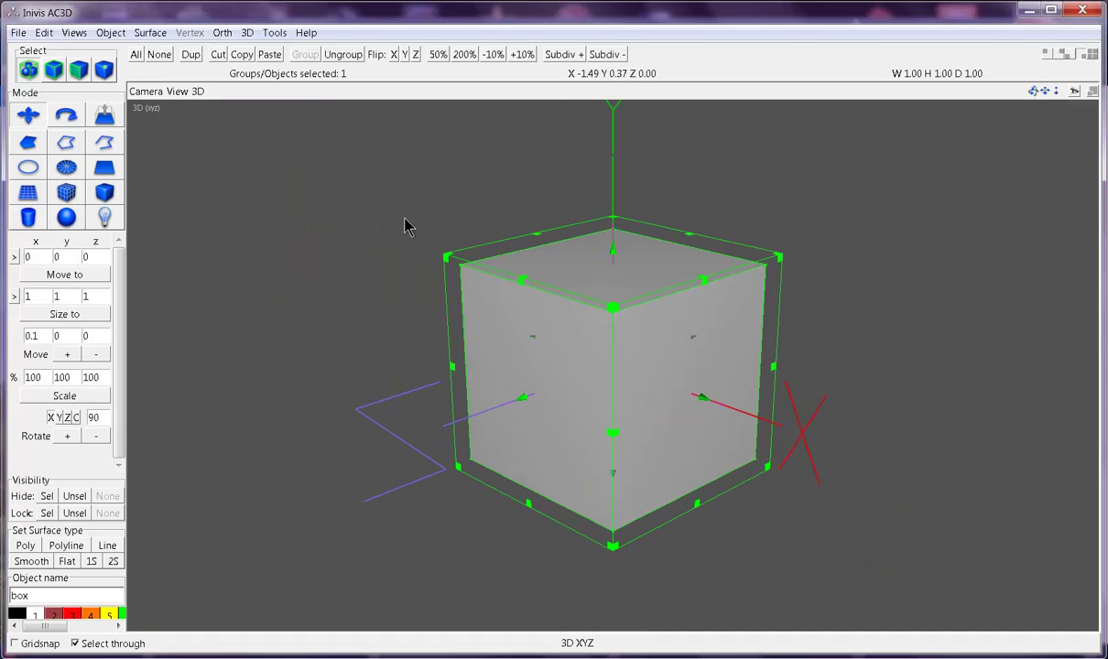
{"action": "left_click", "coordinate": [150, 34]}
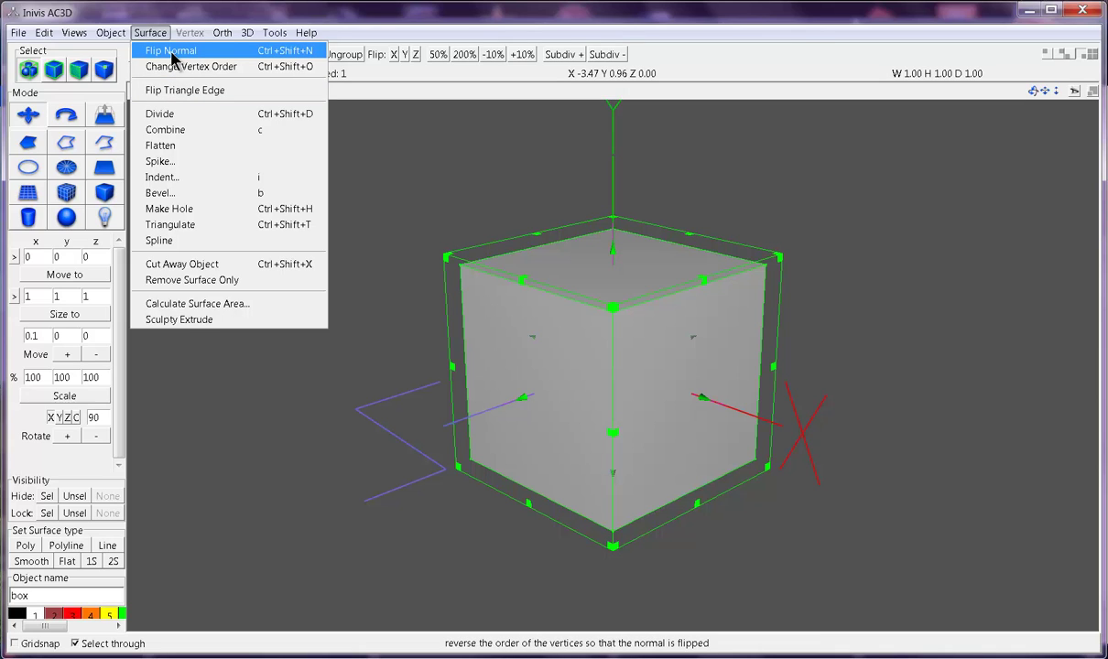
{"action": "left_click", "coordinate": [78, 71]}
{"action": "left_click", "coordinate": [305, 184]}
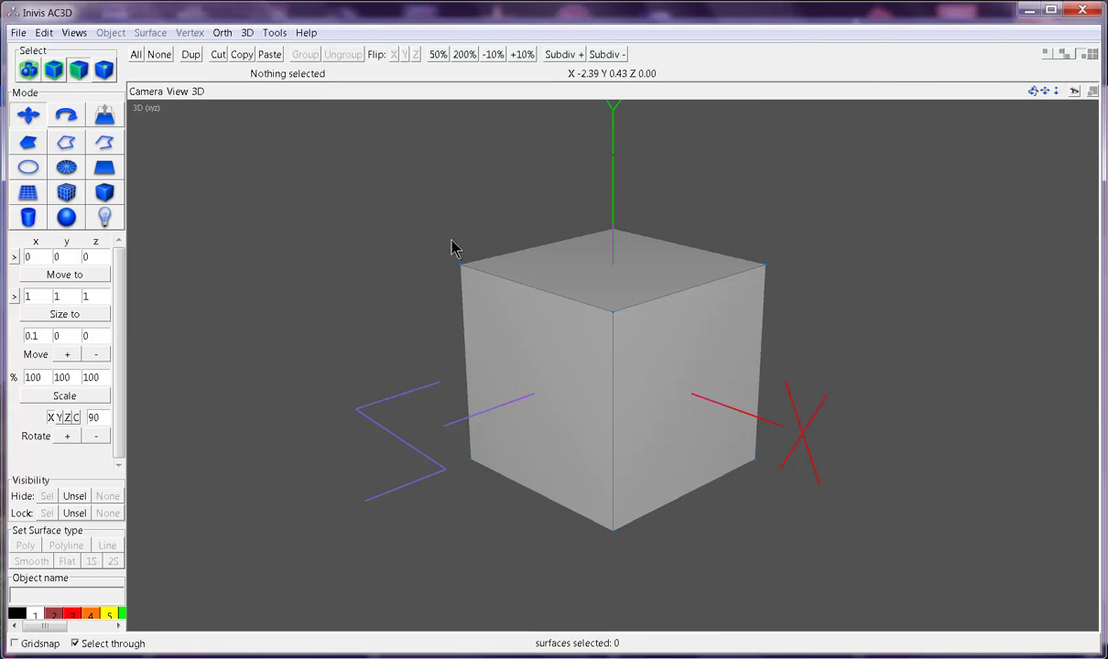
{"action": "left_click_drag", "start_coordinate": [569, 289], "coordinate": [601, 309]}
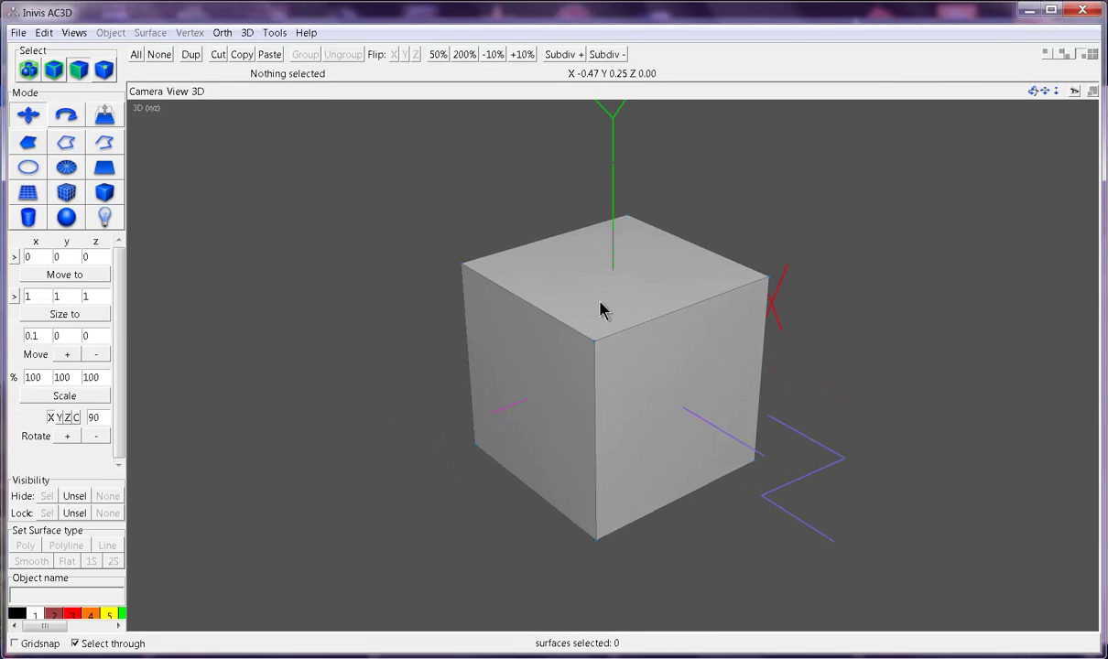
Select one side face of the box and flip its normal inward
{"action": "left_click", "coordinate": [536, 363]}
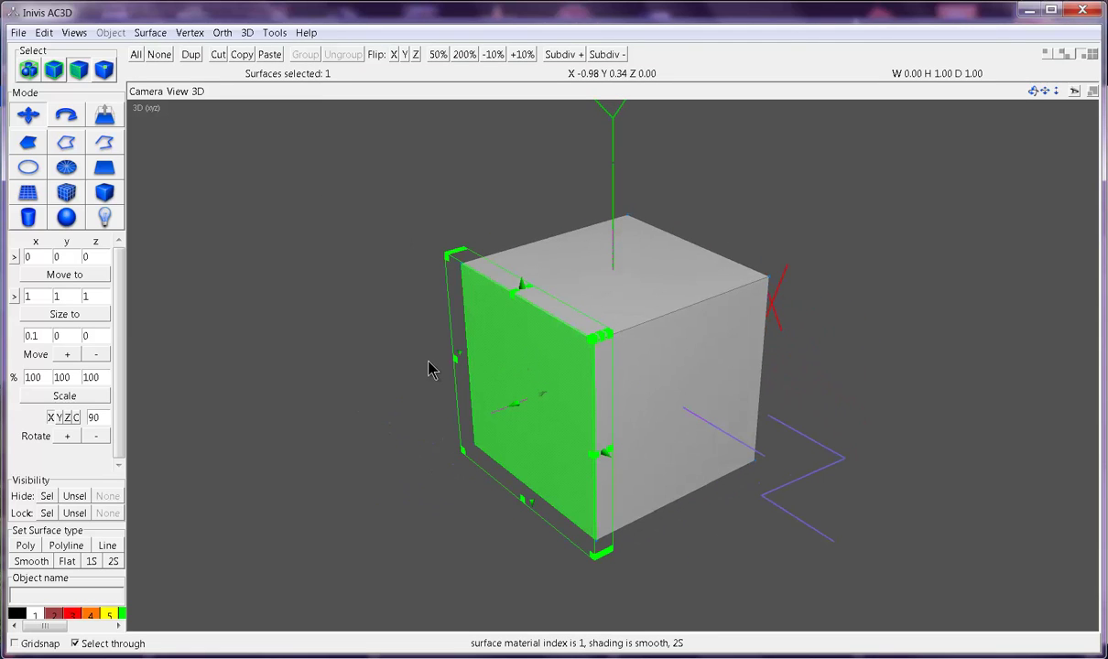
{"action": "left_click_drag", "start_coordinate": [431, 368], "coordinate": [431, 361]}
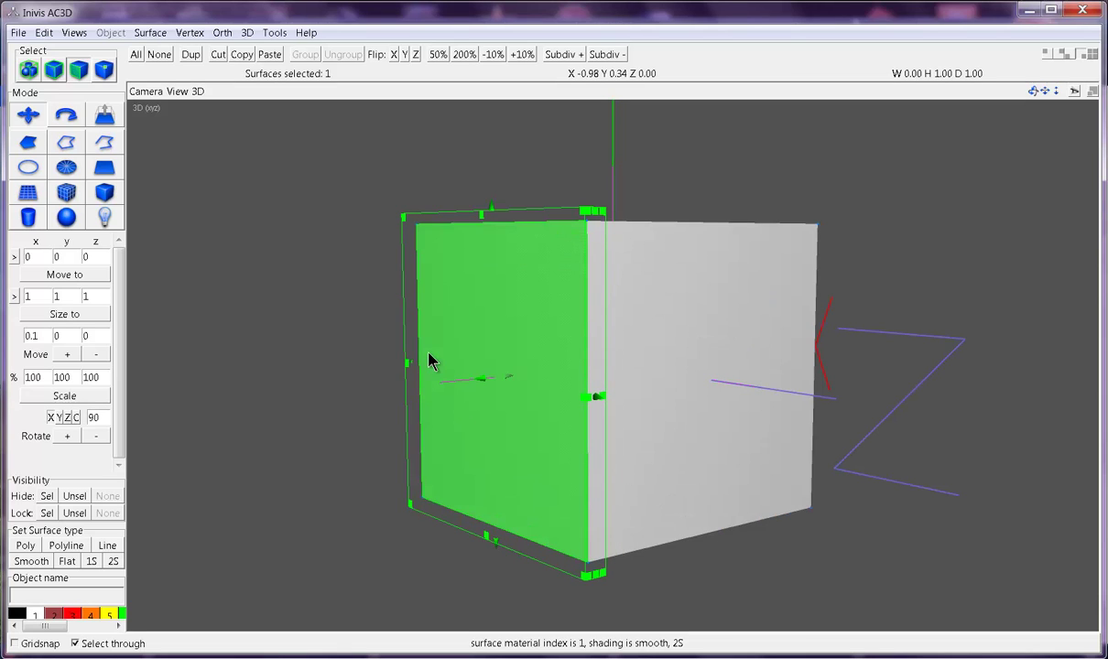
{"action": "left_click_drag", "start_coordinate": [393, 326], "coordinate": [394, 337]}
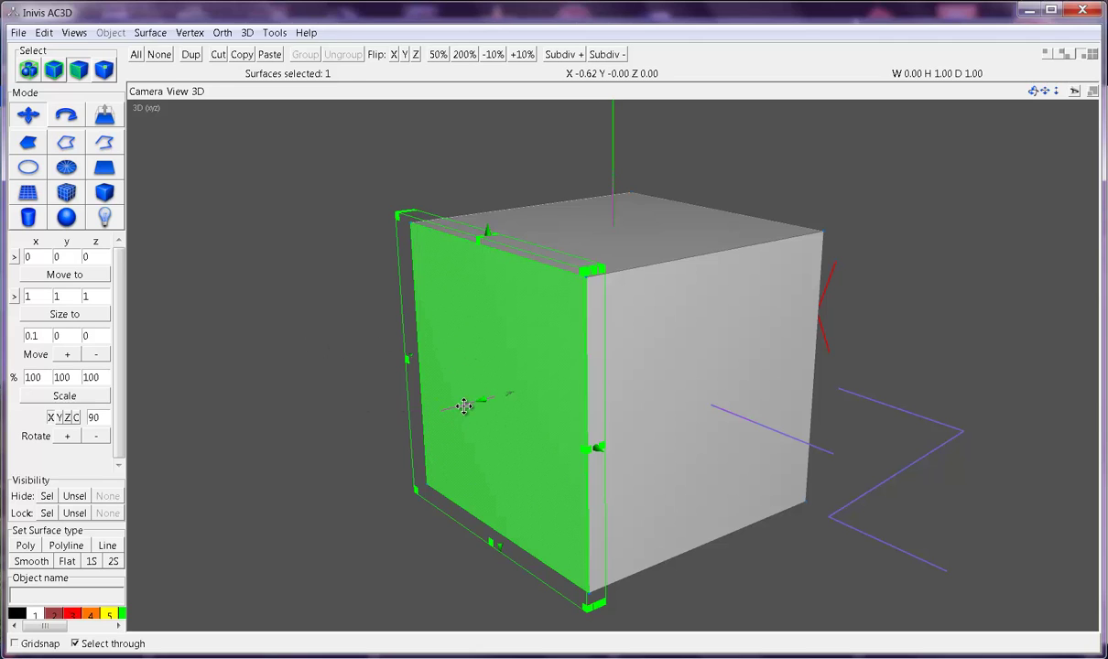
{"action": "scroll", "coordinate": [467, 412], "scroll_direction": "up", "scroll_amount": 2}
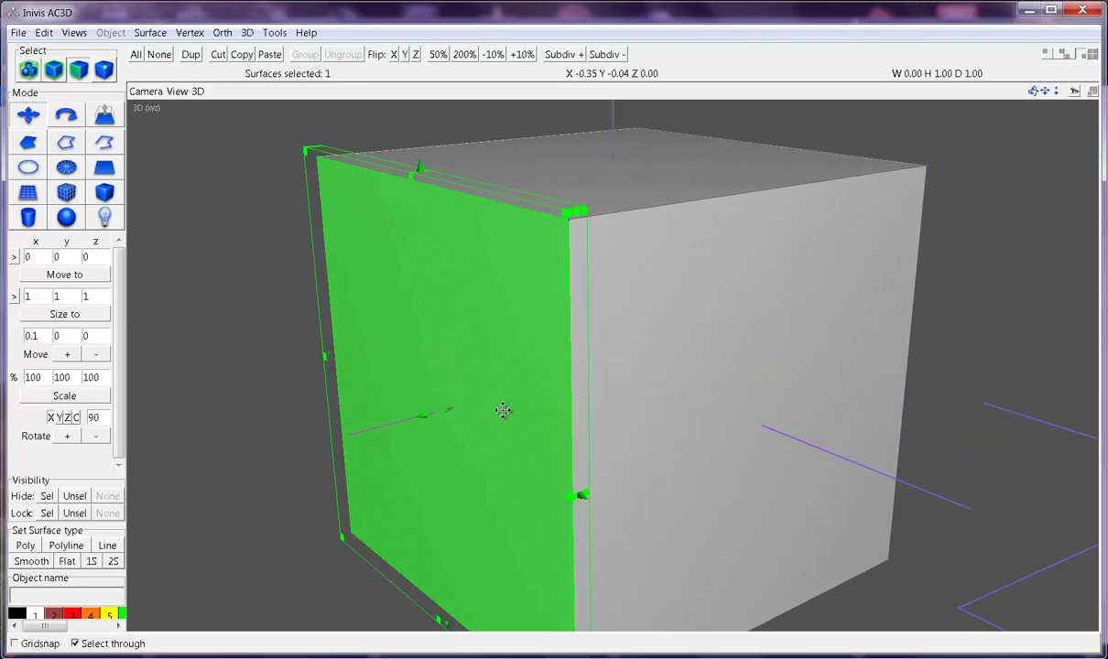
{"action": "scroll", "coordinate": [494, 411], "scroll_direction": "up", "scroll_amount": 2}
{"action": "scroll", "coordinate": [471, 410], "scroll_direction": "down", "scroll_amount": 5}
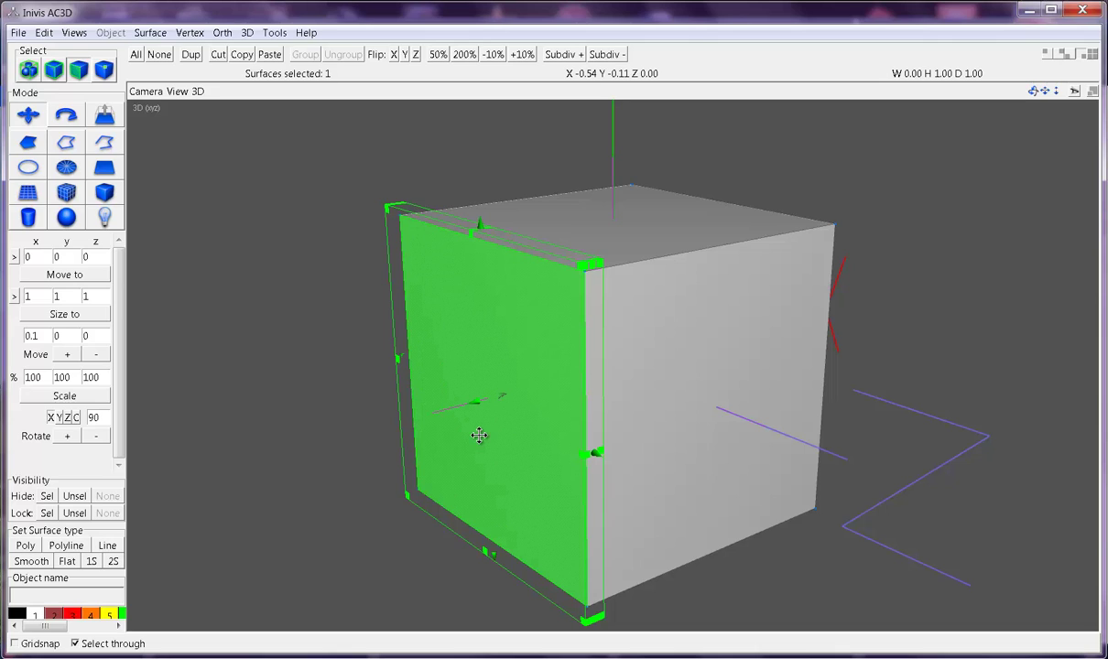
{"action": "left_click", "coordinate": [151, 36]}
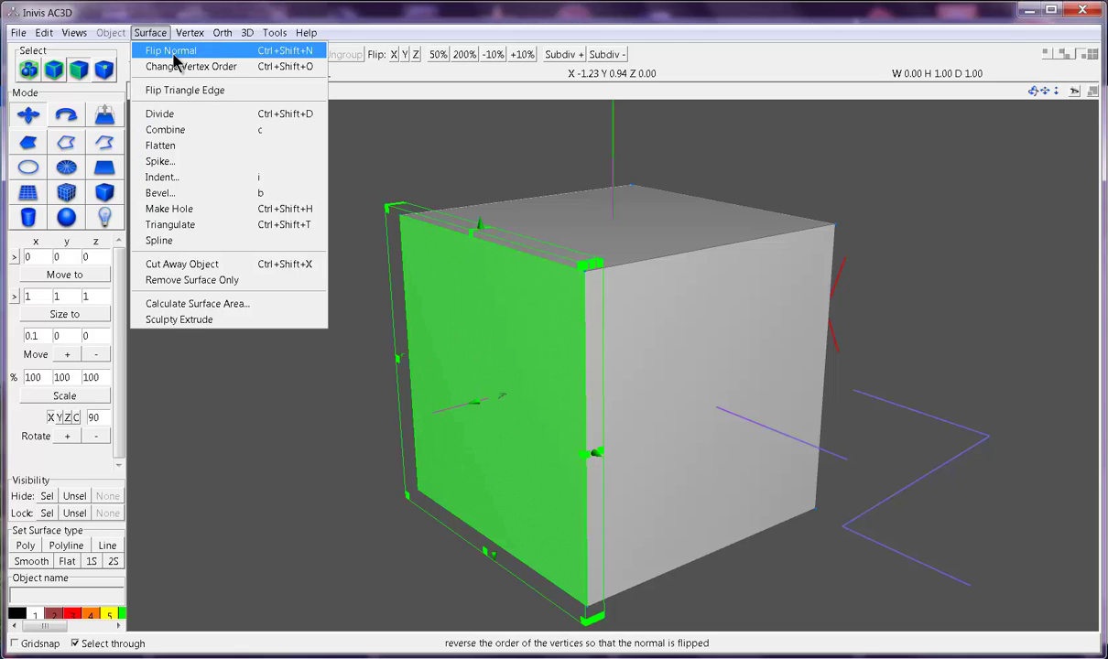
{"action": "left_click", "coordinate": [172, 51]}
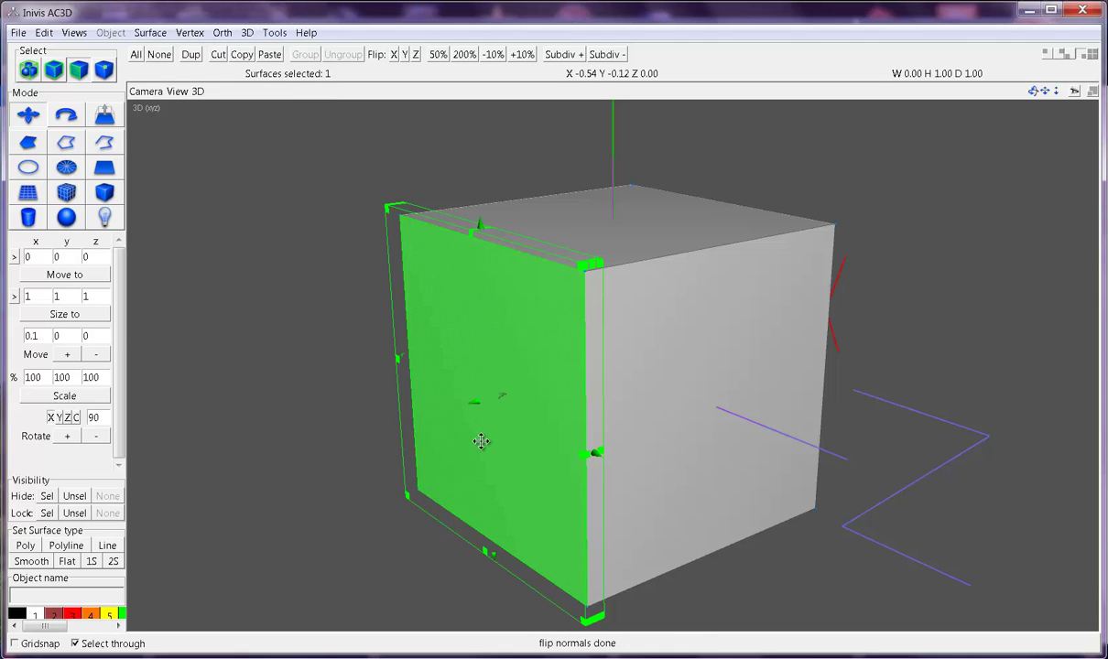
{"action": "scroll", "coordinate": [482, 436], "scroll_direction": "up", "scroll_amount": 5}
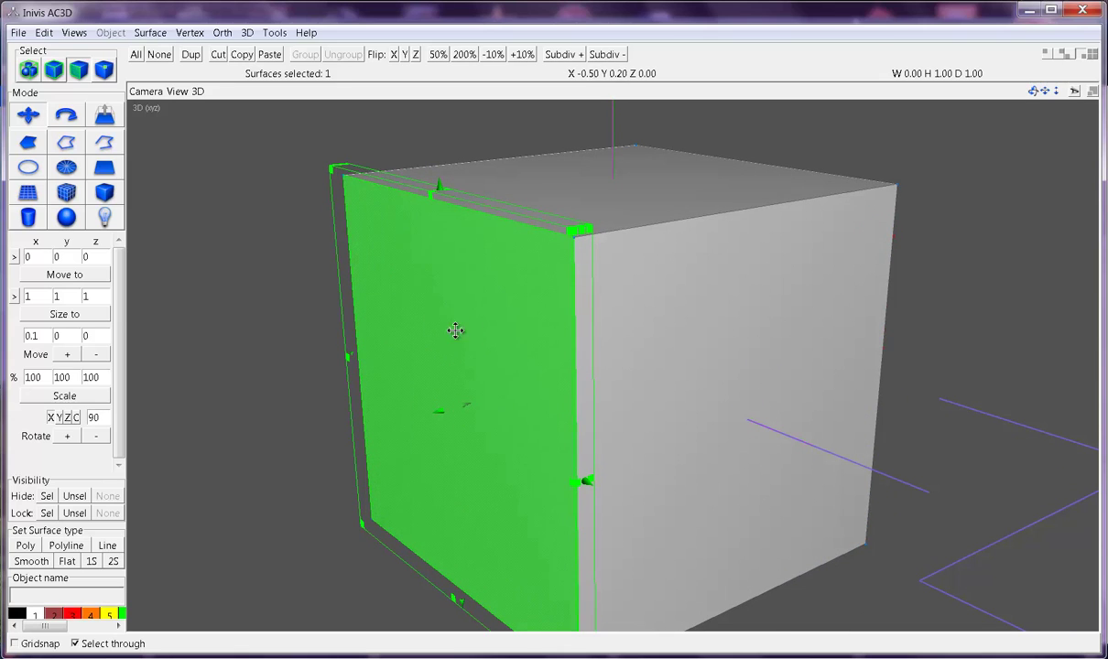
Delete the adjacent side face that crosses the Z axis, and undo the deletion
{"action": "left_click_drag", "start_coordinate": [606, 343], "coordinate": [576, 348]}
{"action": "left_click", "coordinate": [550, 352]}
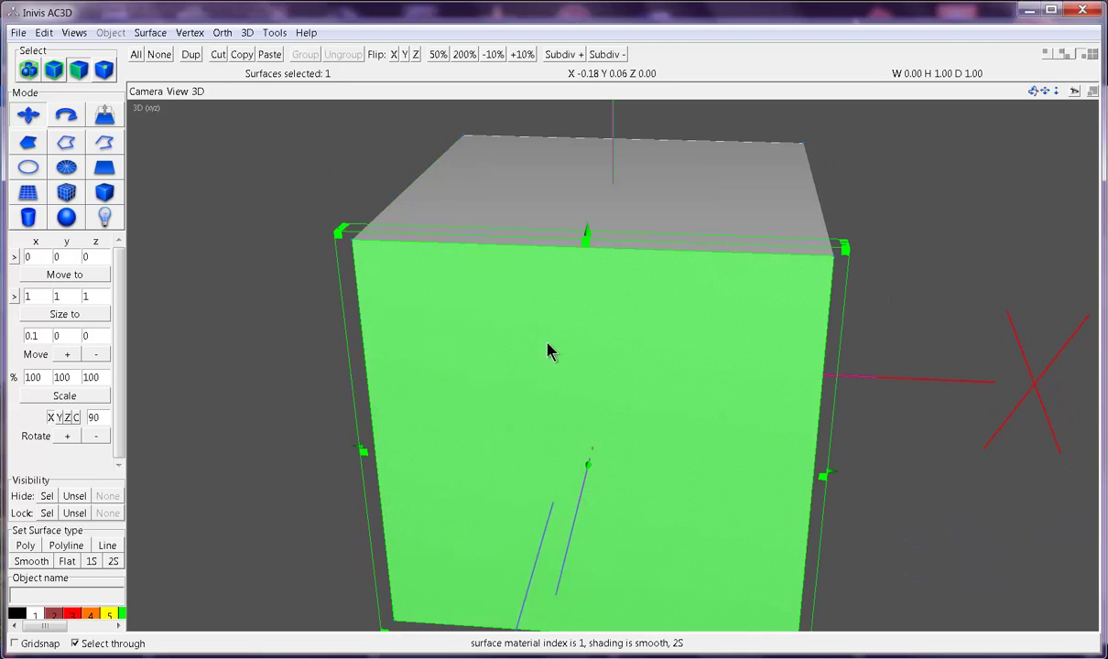
{"action": "key", "text": "Delete"}
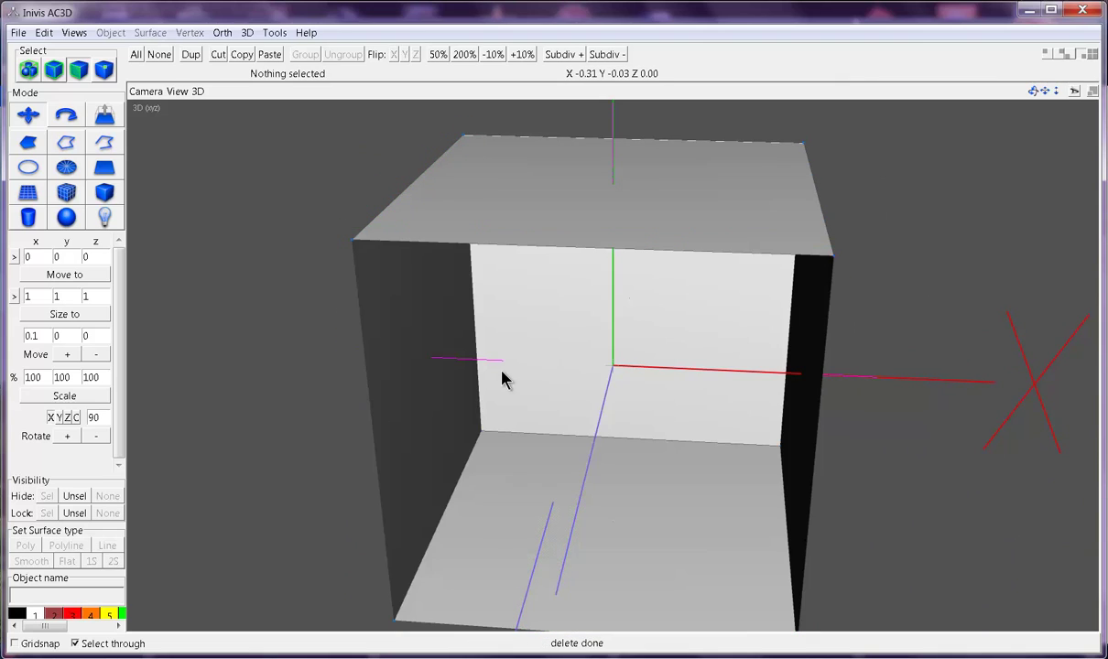
{"action": "key", "text": "ctrl+z"}
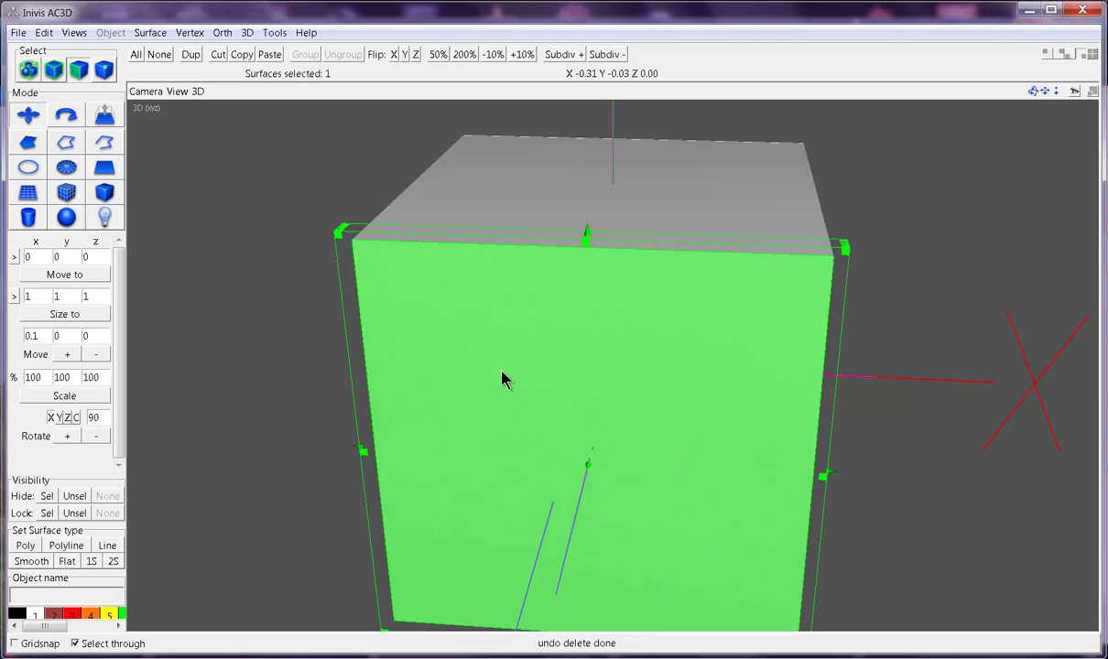
Reselect the side face with the inward normal and flip its normal back outward
{"action": "left_click_drag", "start_coordinate": [487, 389], "coordinate": [524, 391]}
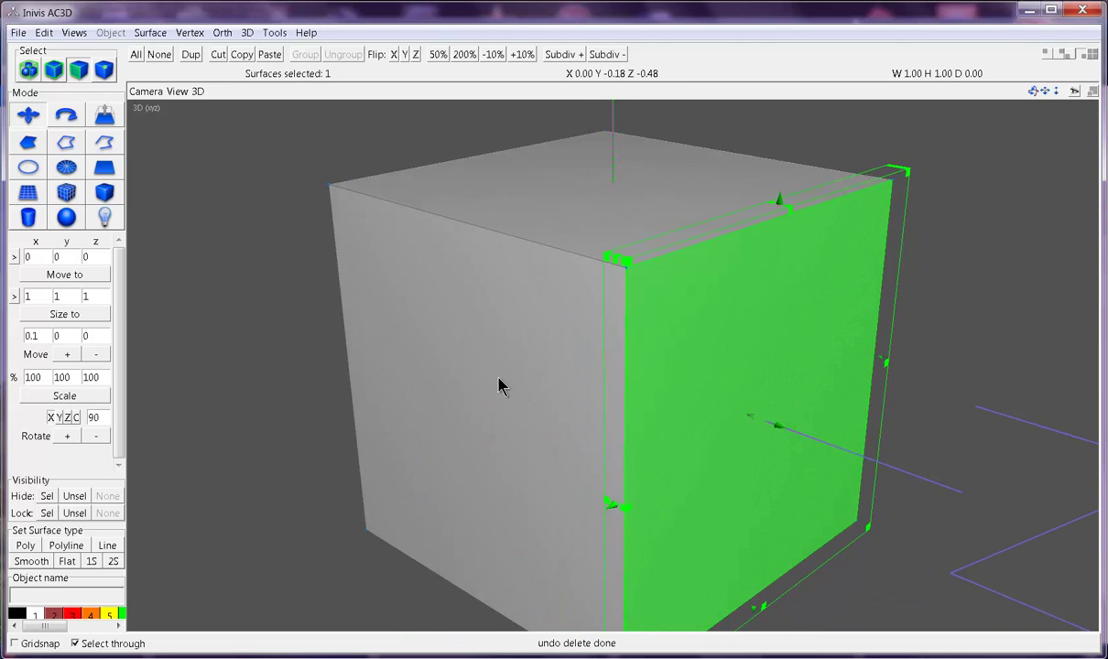
{"action": "left_click", "coordinate": [501, 384]}
{"action": "left_click", "coordinate": [150, 33]}
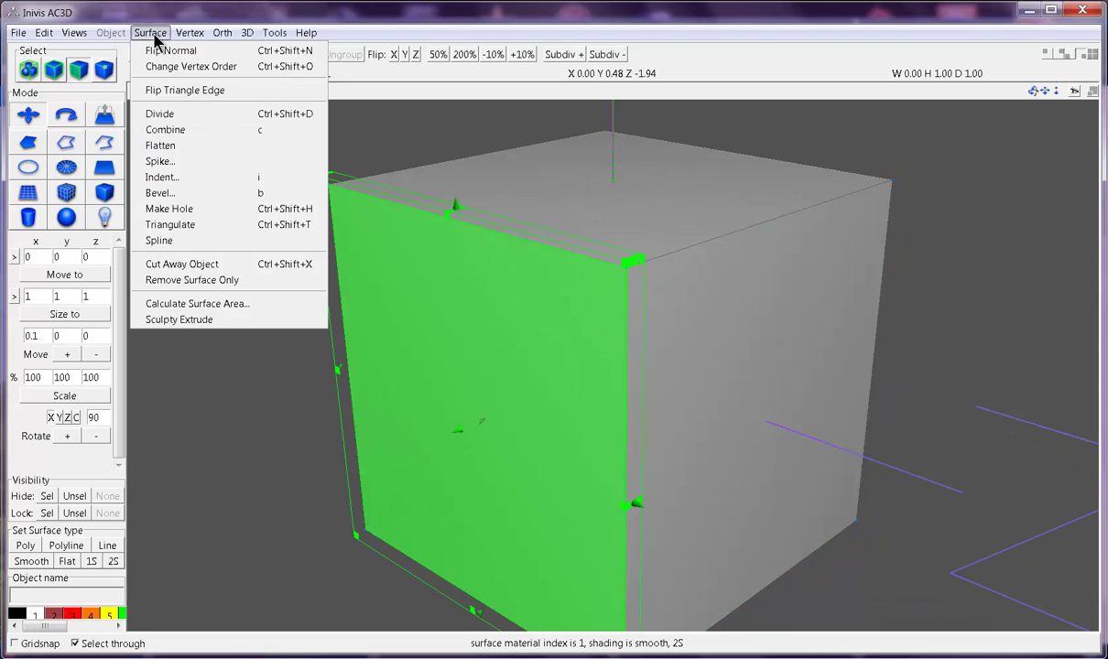
{"action": "left_click", "coordinate": [171, 45]}
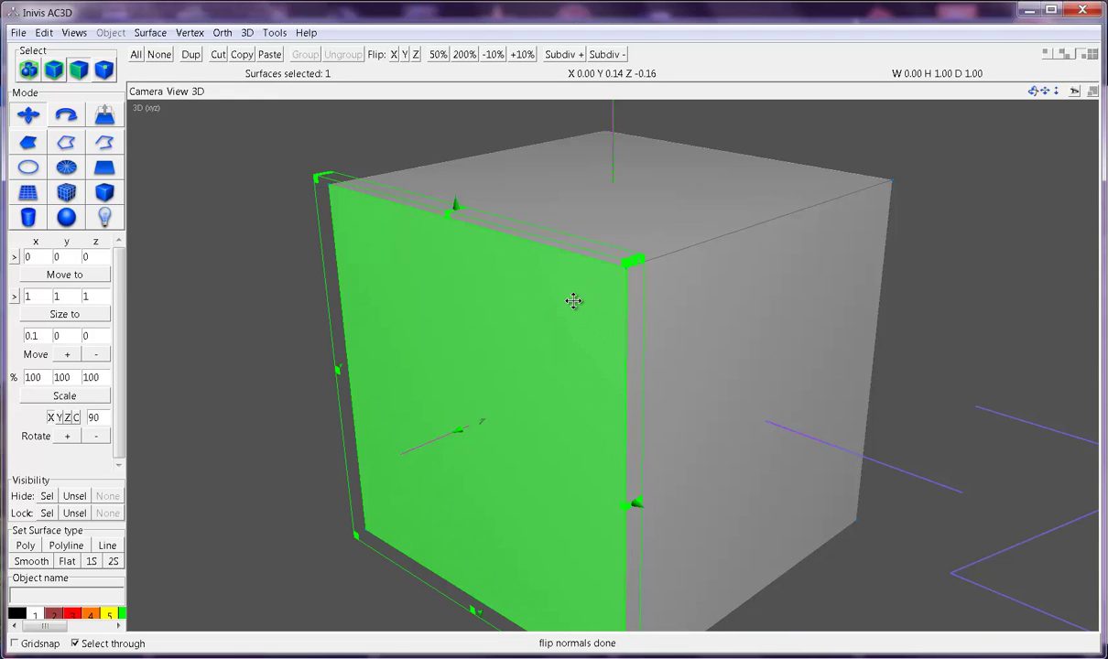
Select the top face of the box and apply Flip Normal to it
{"action": "left_click_drag", "start_coordinate": [573, 302], "coordinate": [541, 316]}
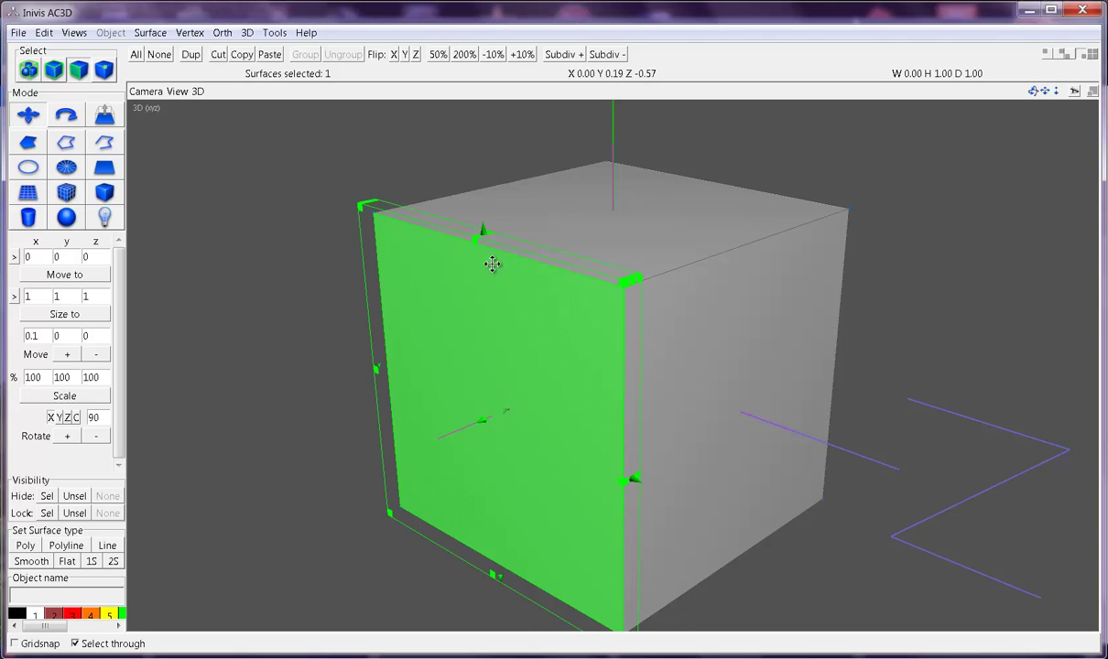
{"action": "left_click", "coordinate": [538, 236]}
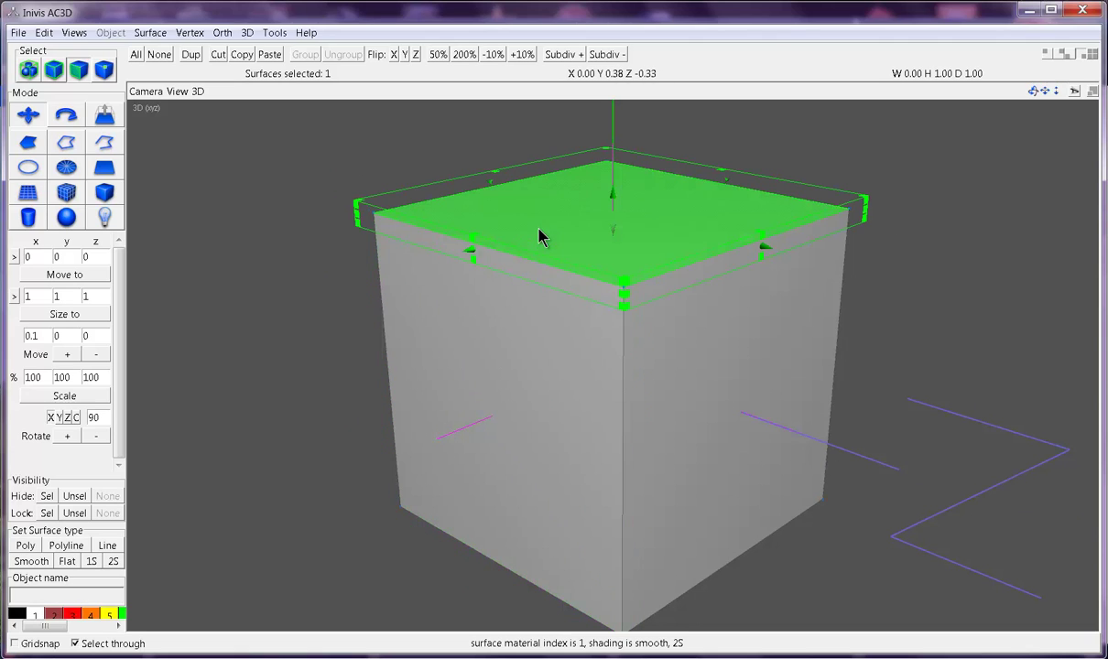
{"action": "left_click", "coordinate": [153, 34]}
{"action": "left_click", "coordinate": [155, 48]}
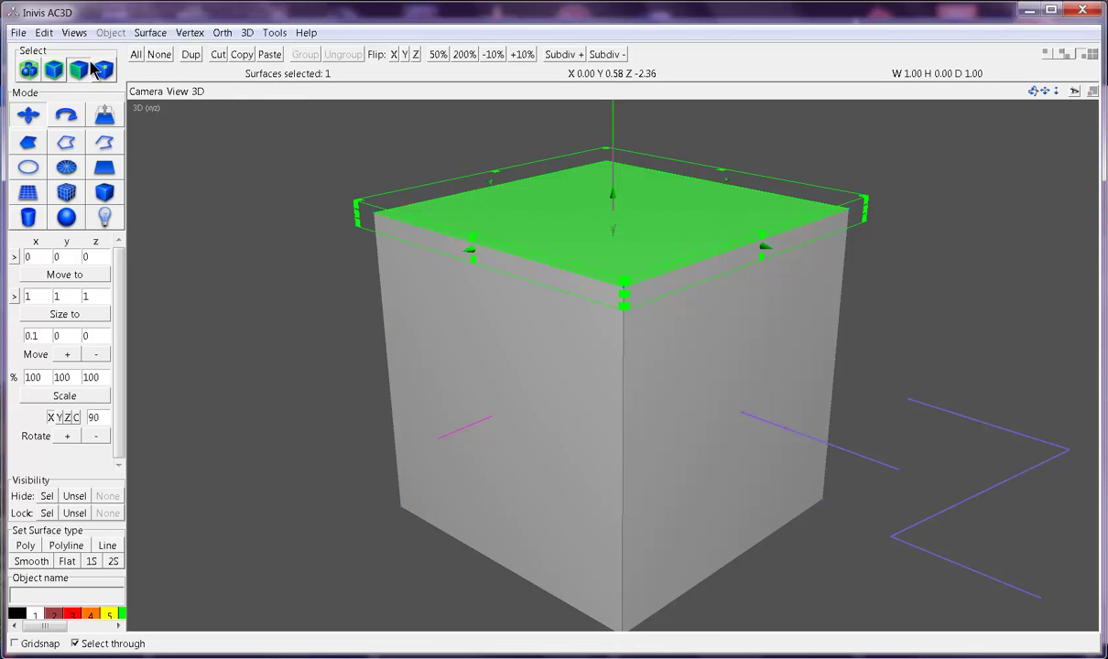
Flip the normals of the whole box in object selection mode, and flip them back
{"action": "left_click", "coordinate": [55, 70]}
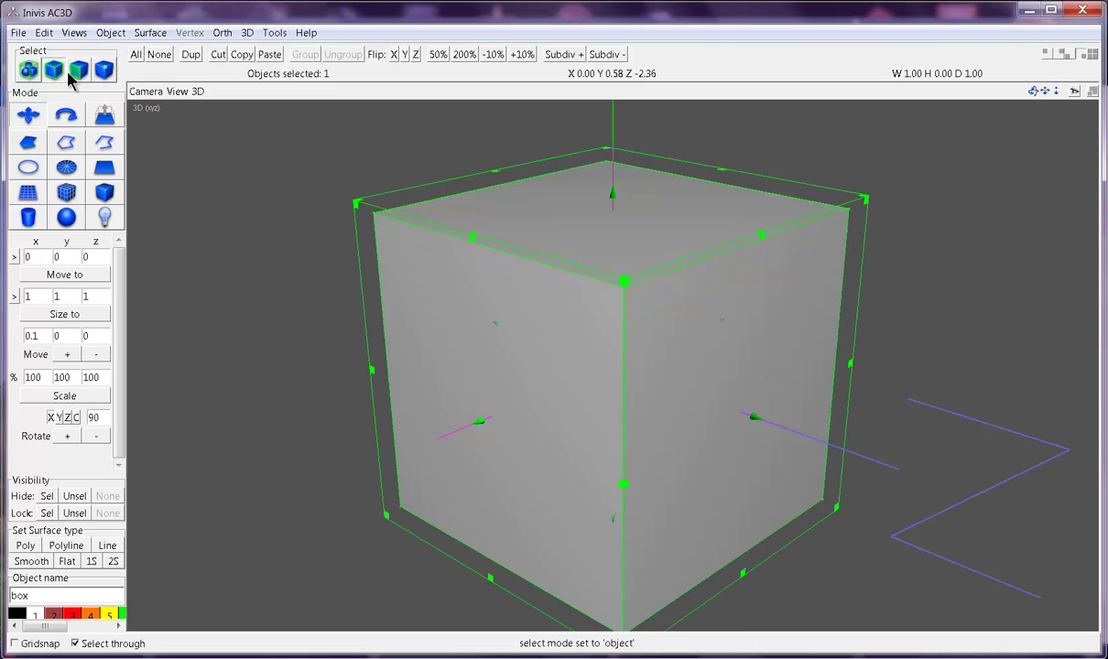
{"action": "left_click", "coordinate": [143, 35]}
{"action": "left_click", "coordinate": [153, 53]}
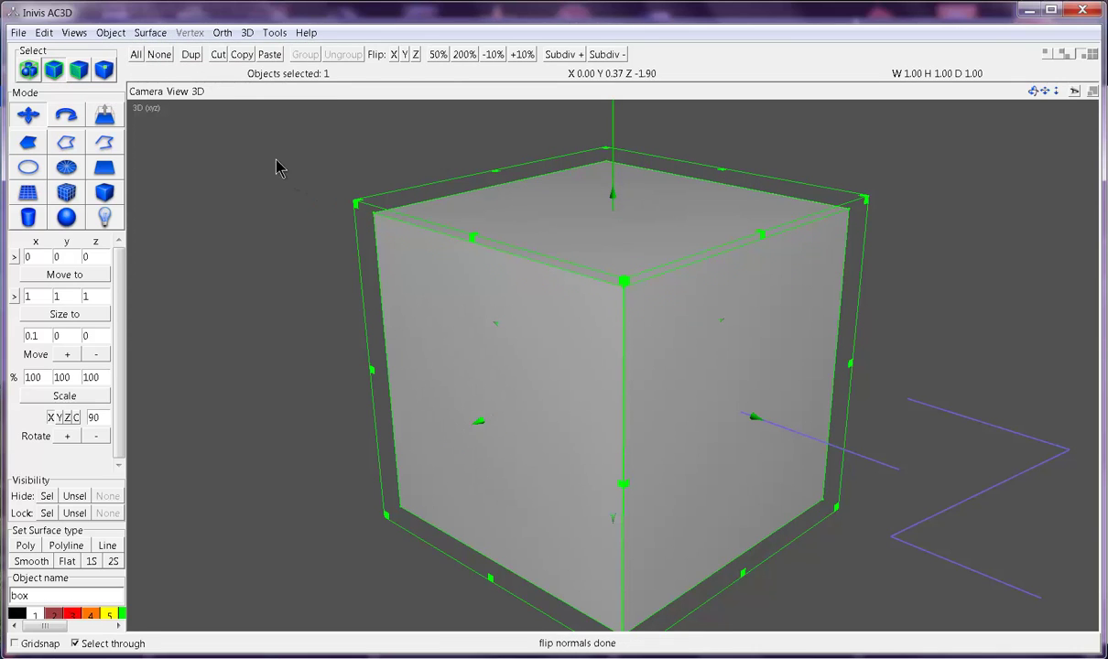
{"action": "left_click", "coordinate": [150, 33]}
{"action": "left_click", "coordinate": [156, 52]}
Switch to Firefox and read the Flip normal, Change vertex order and Flip Triangle Edge entries in the AC3D 6 Manual
{"action": "left_click", "coordinate": [150, 33]}
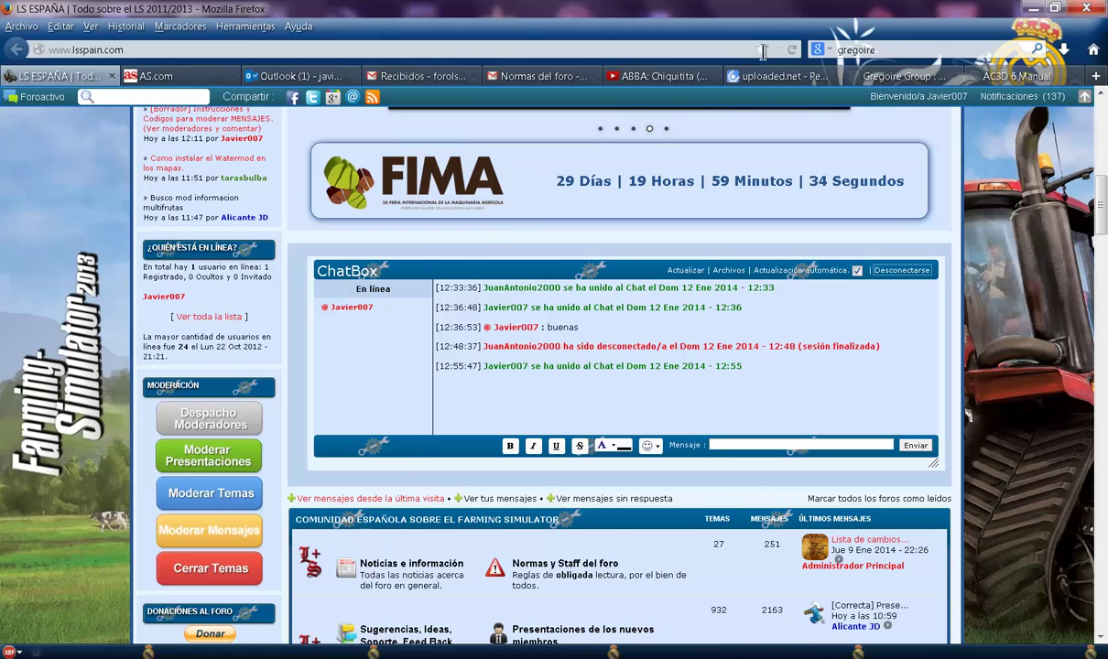
{"action": "left_click", "coordinate": [996, 81]}
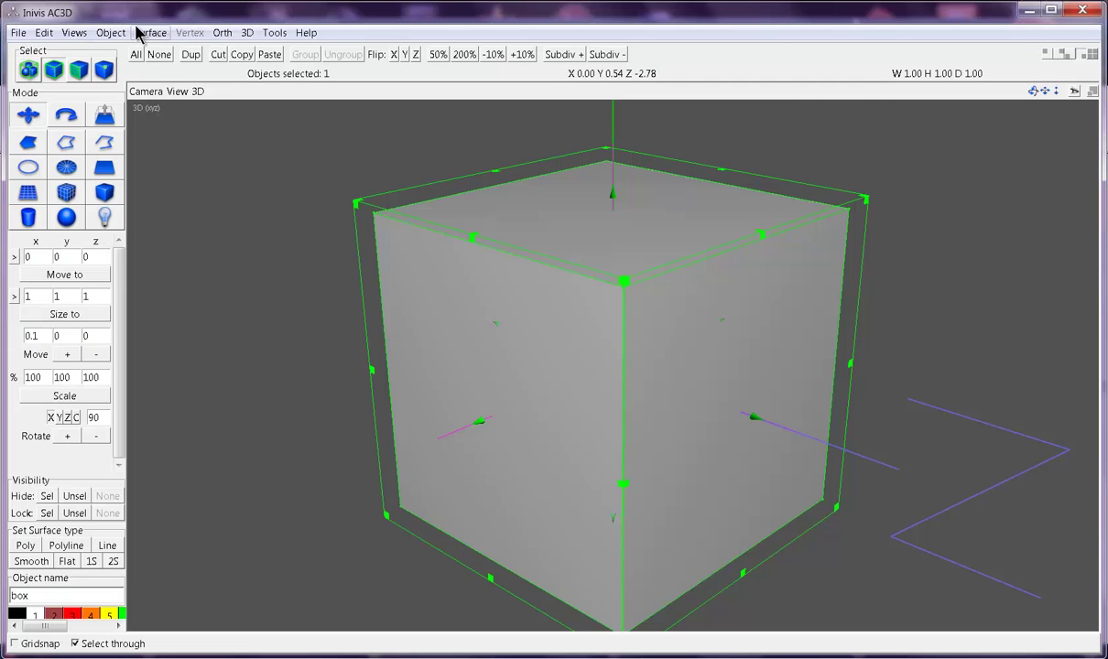
{"action": "left_click", "coordinate": [149, 32]}
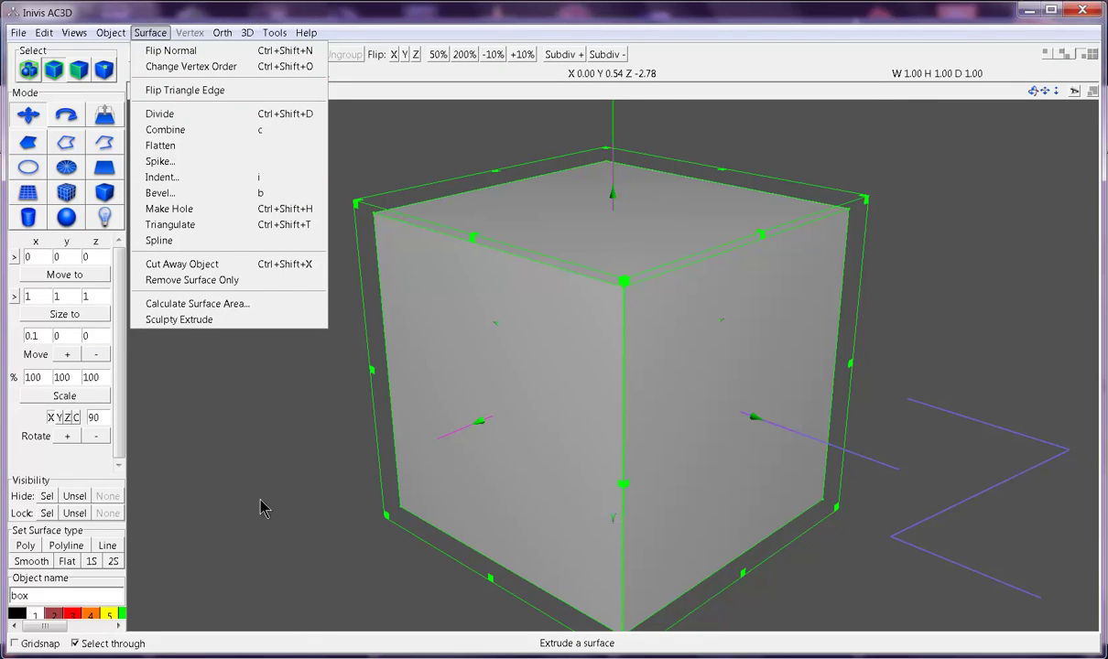
{"action": "left_click", "coordinate": [380, 590]}
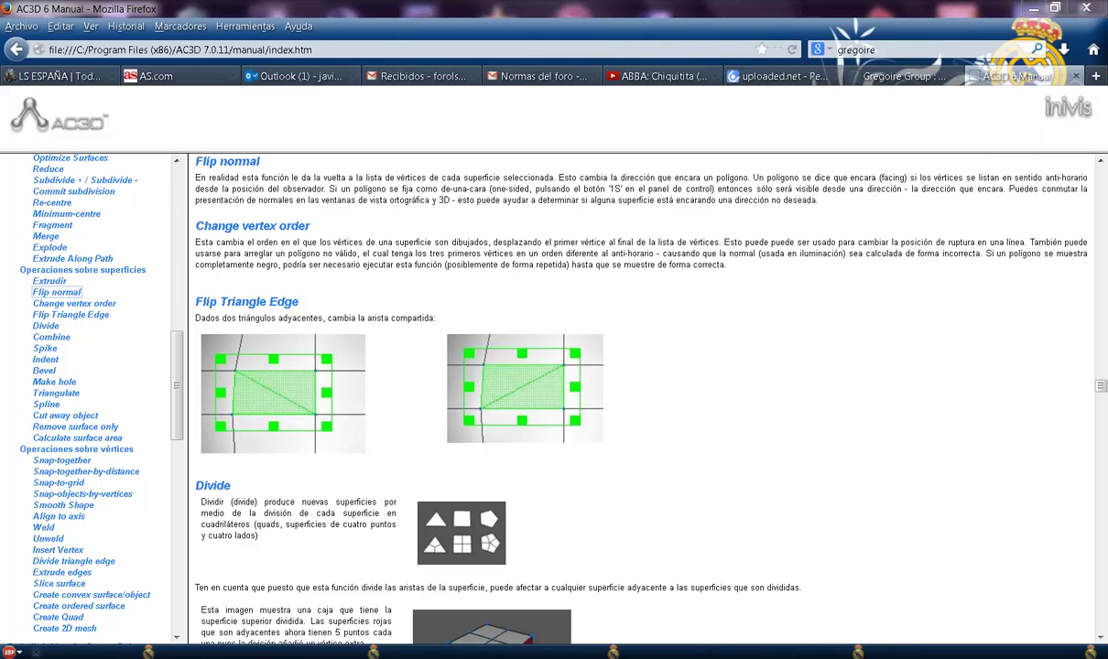
{"action": "left_click", "coordinate": [1033, 7]}
Select only one side face of the box in surface selection mode and triangulate it
{"action": "left_click", "coordinate": [267, 308]}
{"action": "left_click", "coordinate": [391, 305]}
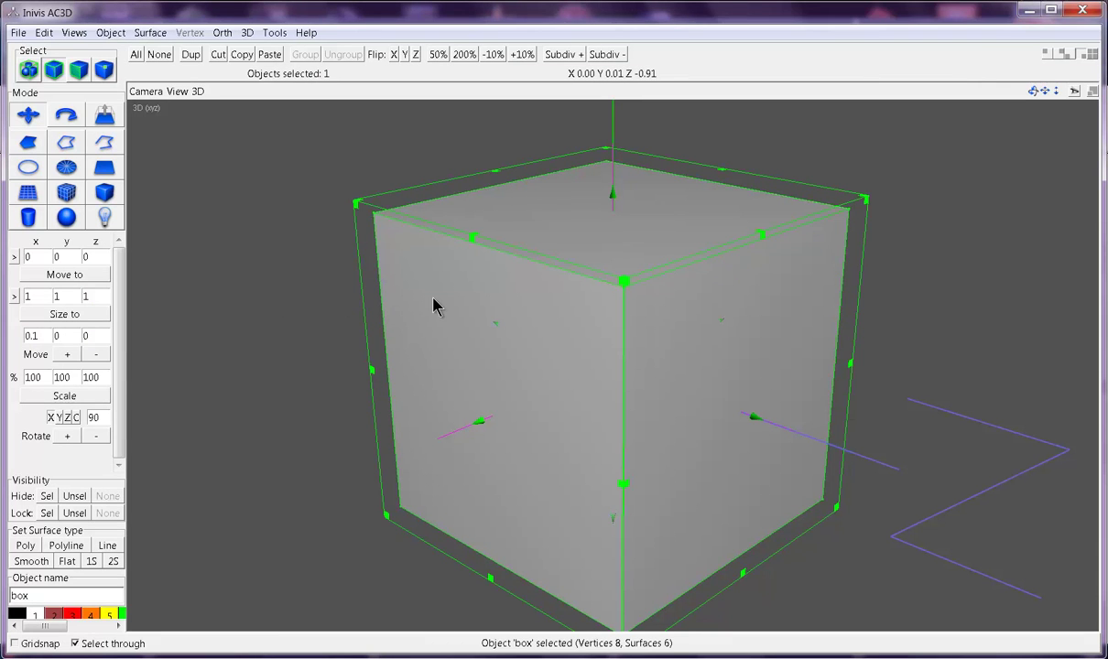
{"action": "left_click", "coordinate": [80, 69]}
{"action": "left_click", "coordinate": [246, 228]}
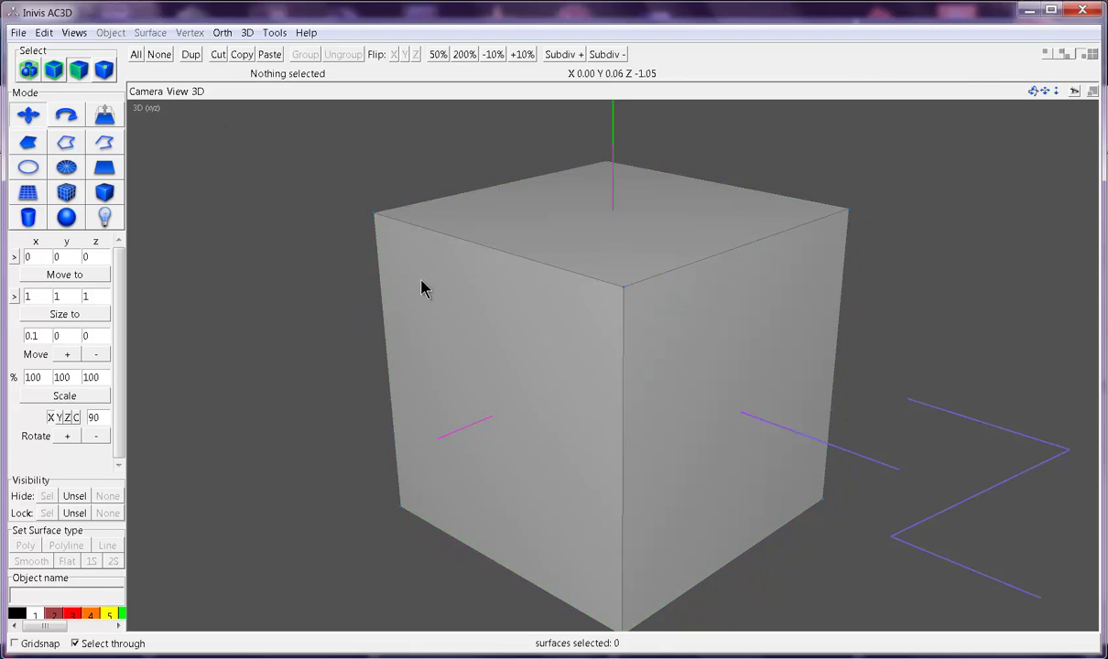
{"action": "left_click", "coordinate": [443, 267]}
{"action": "left_click", "coordinate": [151, 34]}
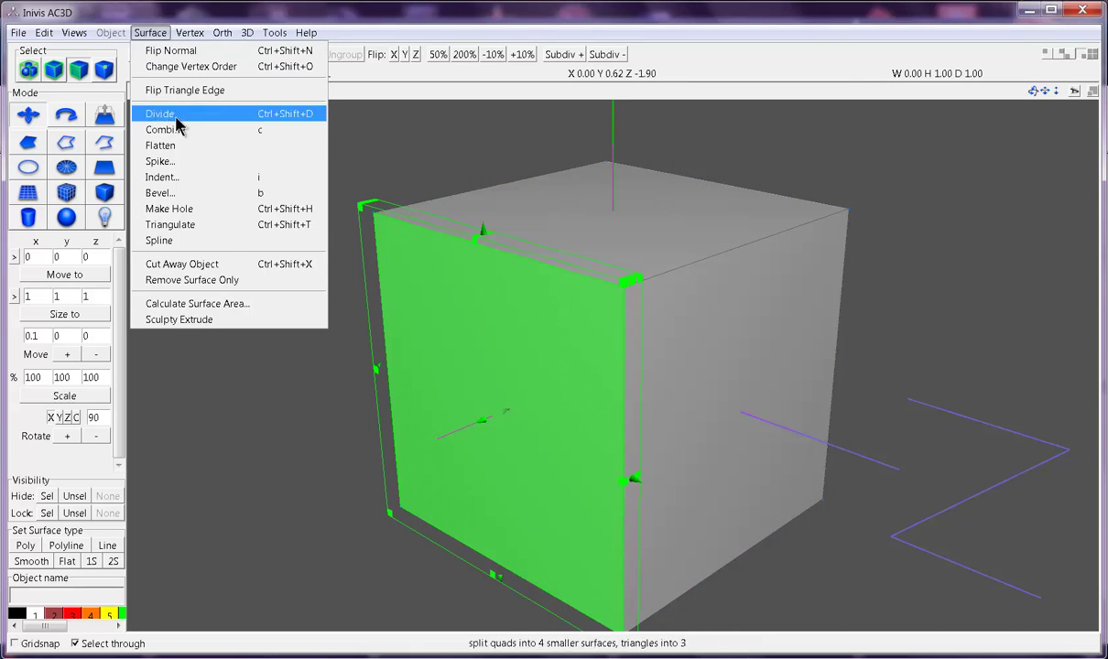
{"action": "left_click", "coordinate": [169, 225]}
Select both triangles of the triangulated side face, flip their shared edge with Flip Triangle Edge, and clear the selection
{"action": "left_click_drag", "start_coordinate": [240, 264], "coordinate": [589, 330]}
{"action": "left_click", "coordinate": [311, 265]}
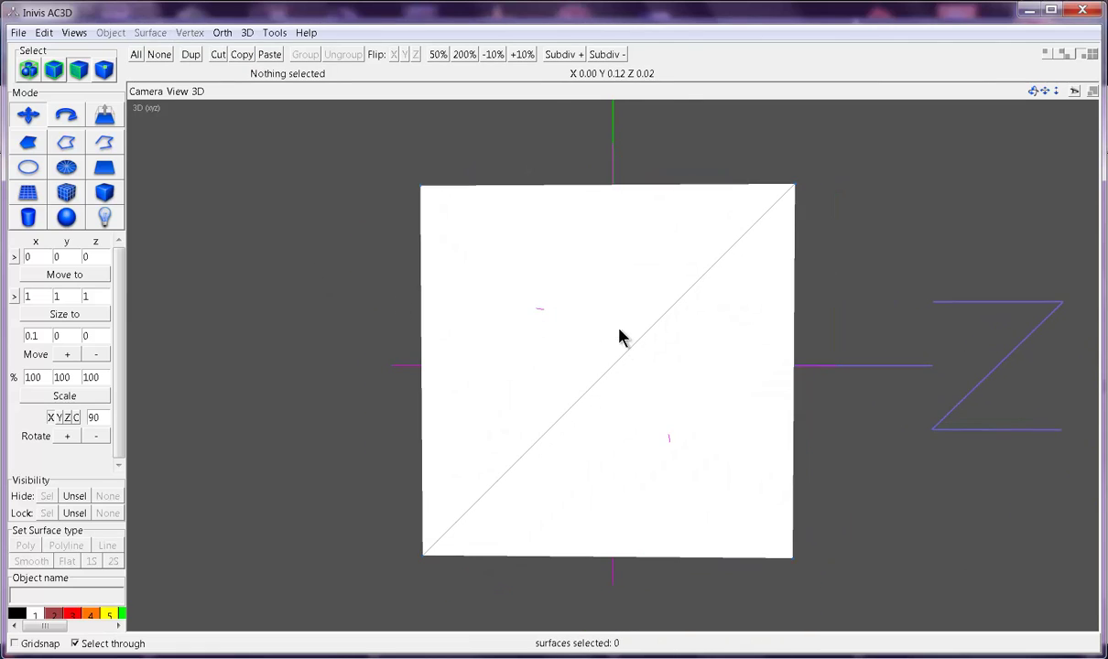
{"action": "left_click", "coordinate": [619, 337]}
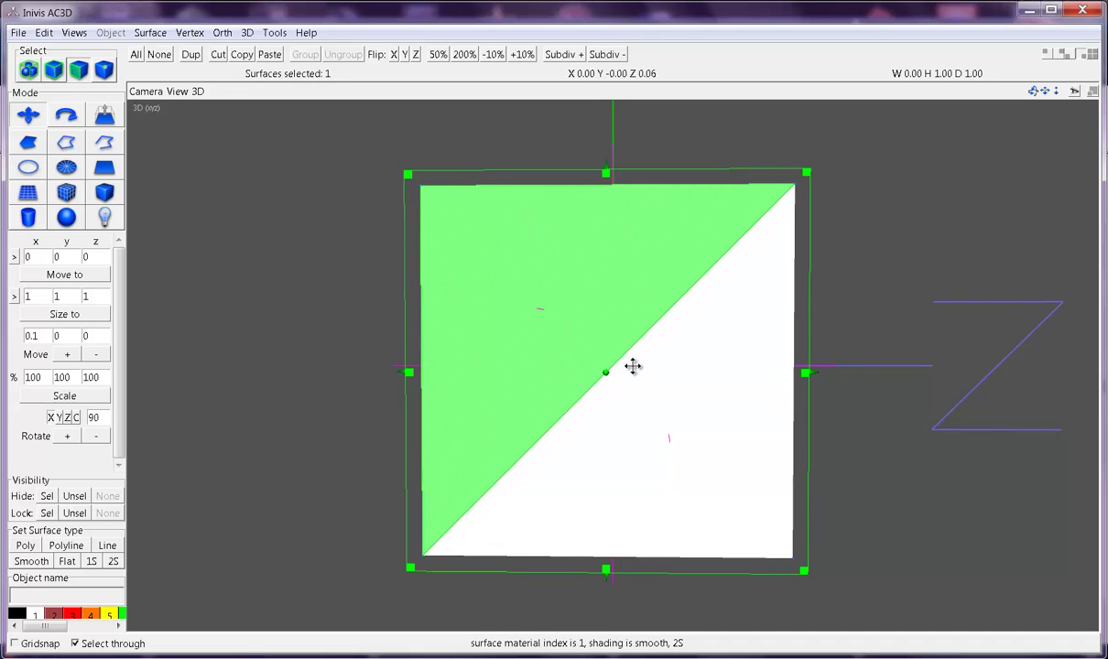
{"action": "left_click", "coordinate": [632, 366], "text": "shift"}
{"action": "left_click", "coordinate": [150, 32]}
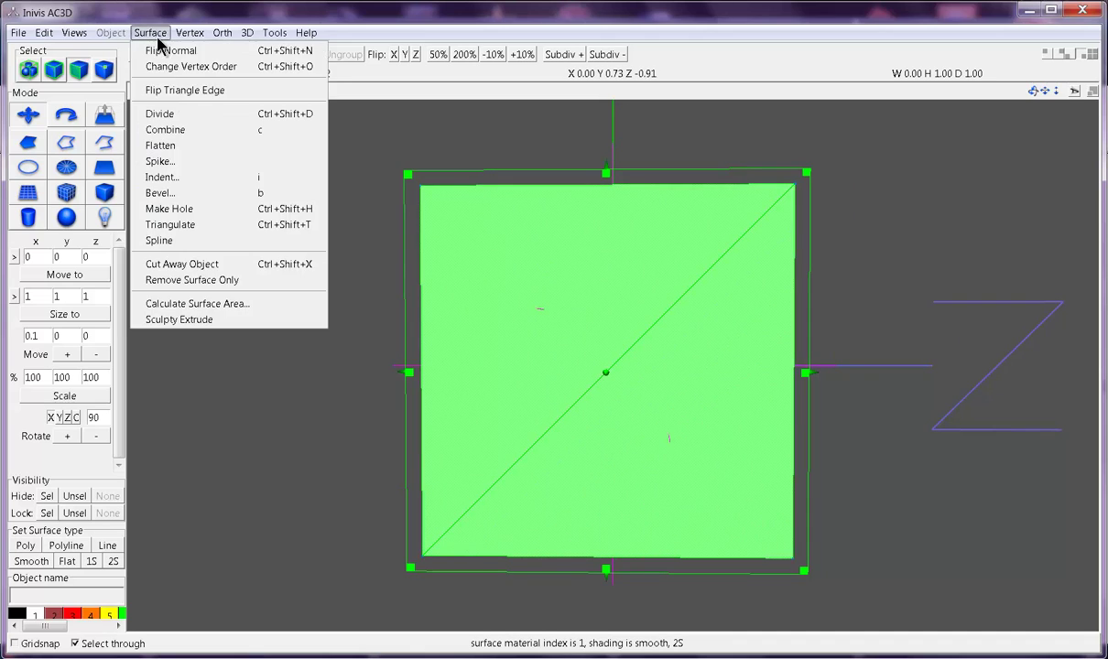
{"action": "left_click", "coordinate": [162, 91]}
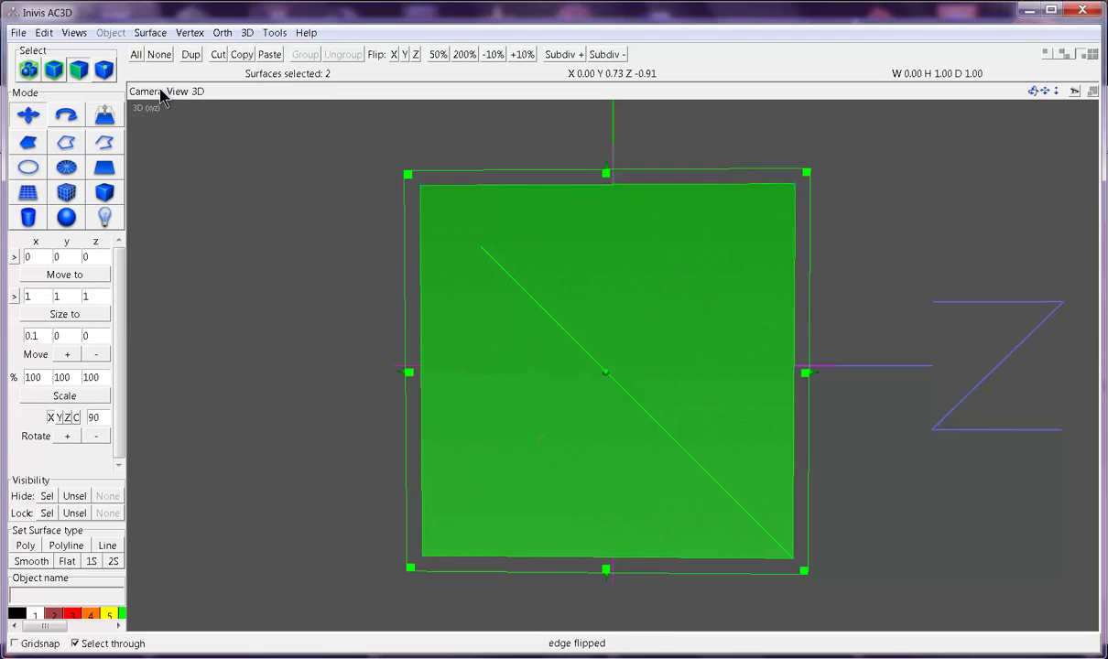
{"action": "left_click", "coordinate": [316, 217]}
{"action": "mouse_move", "coordinate": [327, 234]}
{"action": "left_mouse_down"}
{"action": "mouse_move", "coordinate": [346, 230]}
{"action": "mouse_move", "coordinate": [297, 234]}
{"action": "mouse_move", "coordinate": [331, 238]}
{"action": "left_mouse_up"}
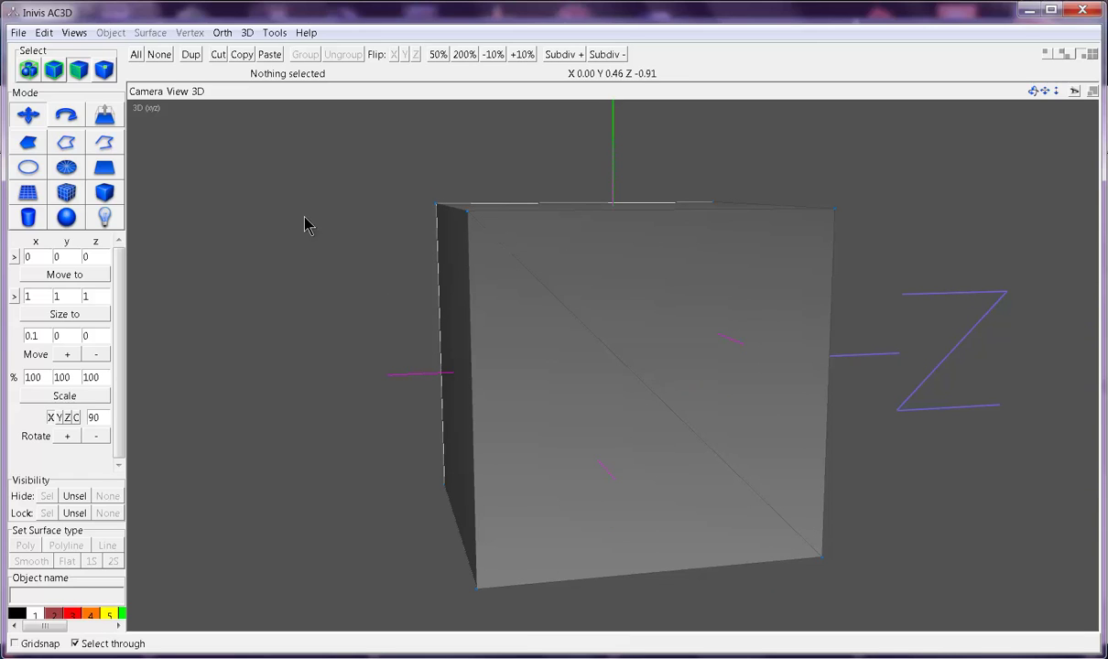
Undo the edge flip and the triangulation of the box's side face
{"action": "key", "text": "ctrl+z"}
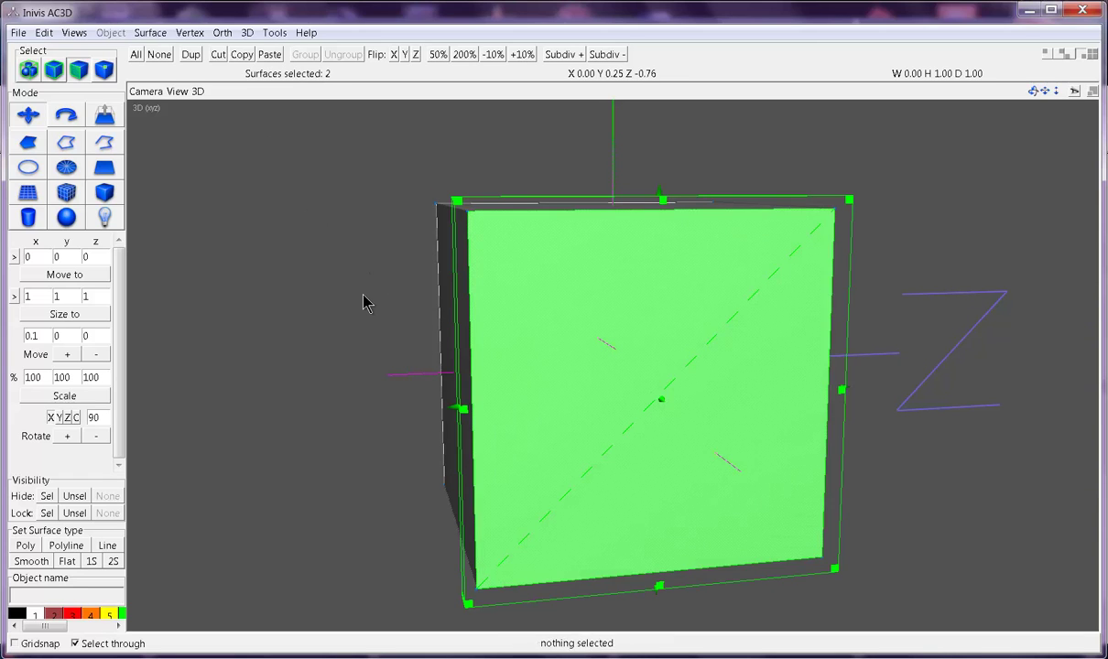
{"action": "key", "text": "ctrl+z"}
{"action": "key", "text": "ctrl+z"}
{"action": "key", "text": "ctrl+z"}
{"action": "key", "text": "ctrl+z"}
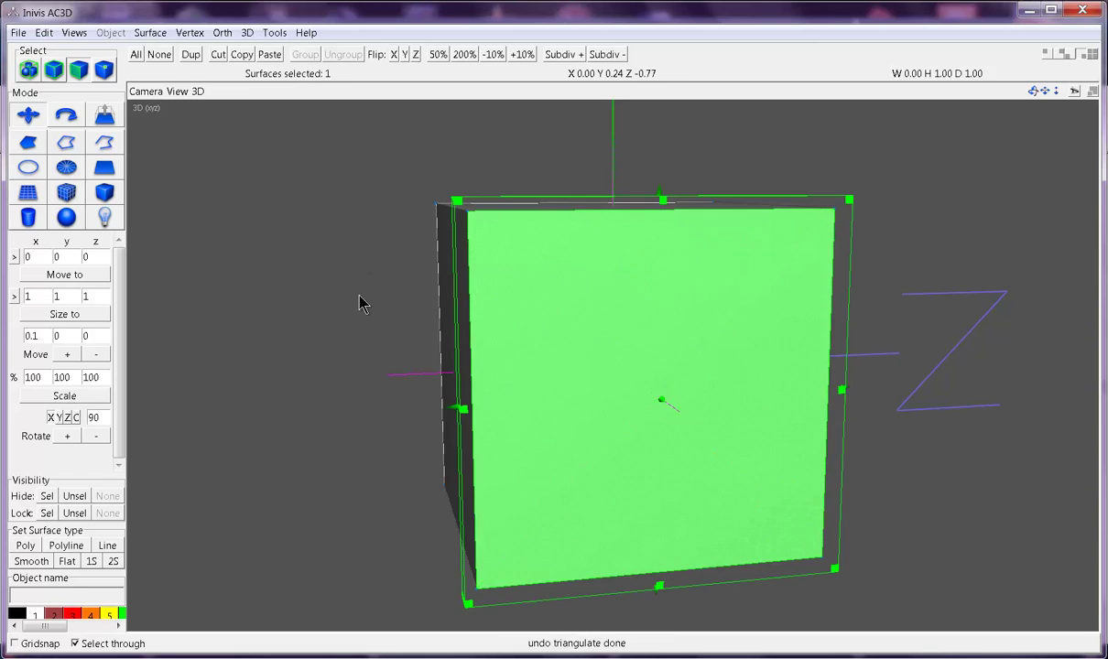
Divide the selected side face of the box into four smaller quads with Divide
{"action": "left_click", "coordinate": [150, 33]}
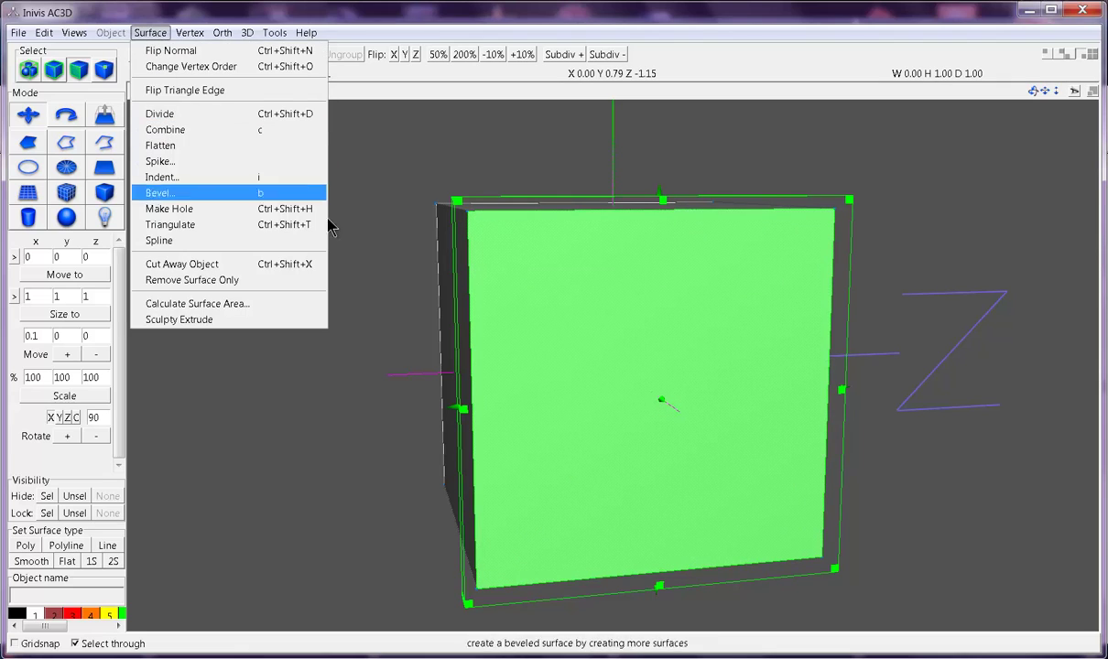
{"action": "left_click_drag", "start_coordinate": [671, 329], "coordinate": [639, 336]}
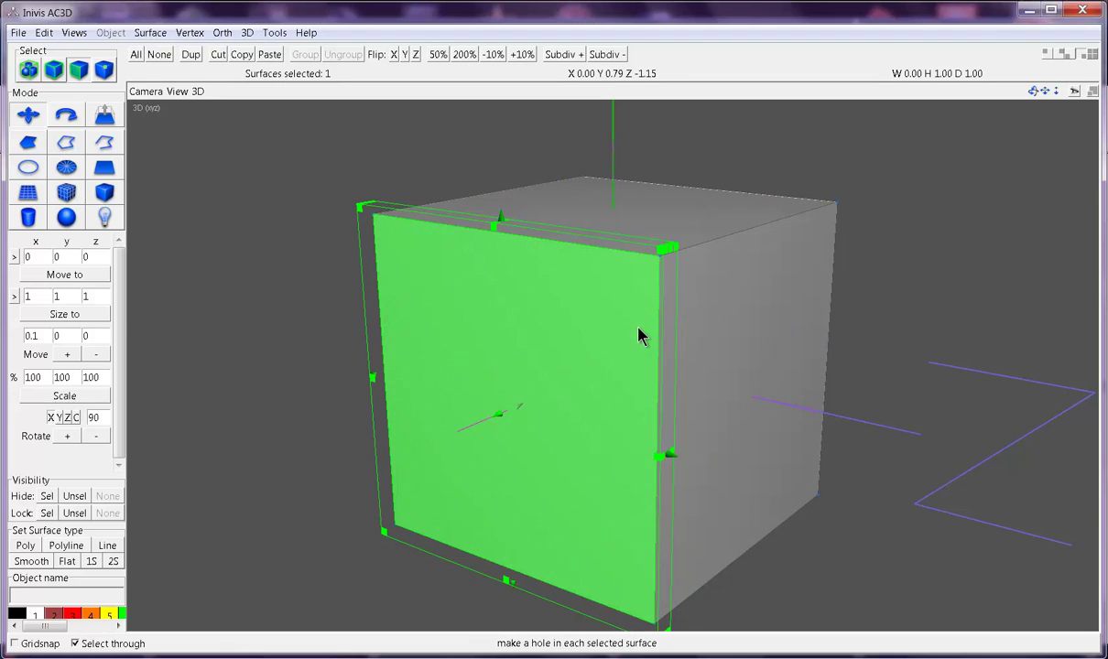
{"action": "left_click", "coordinate": [150, 33]}
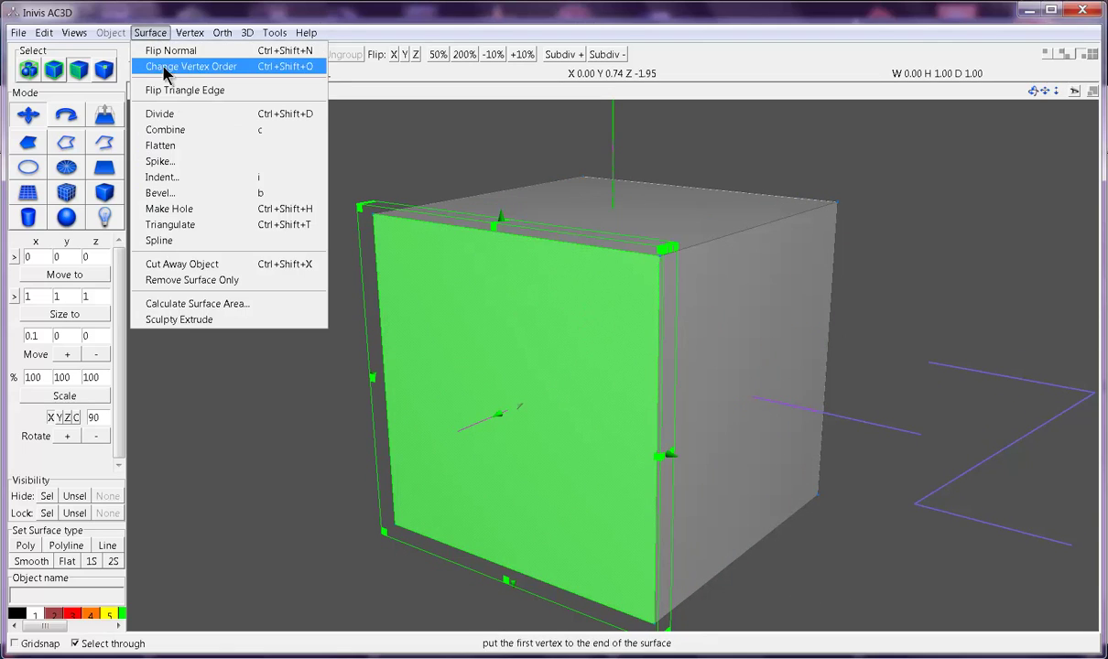
{"action": "left_click", "coordinate": [171, 117]}
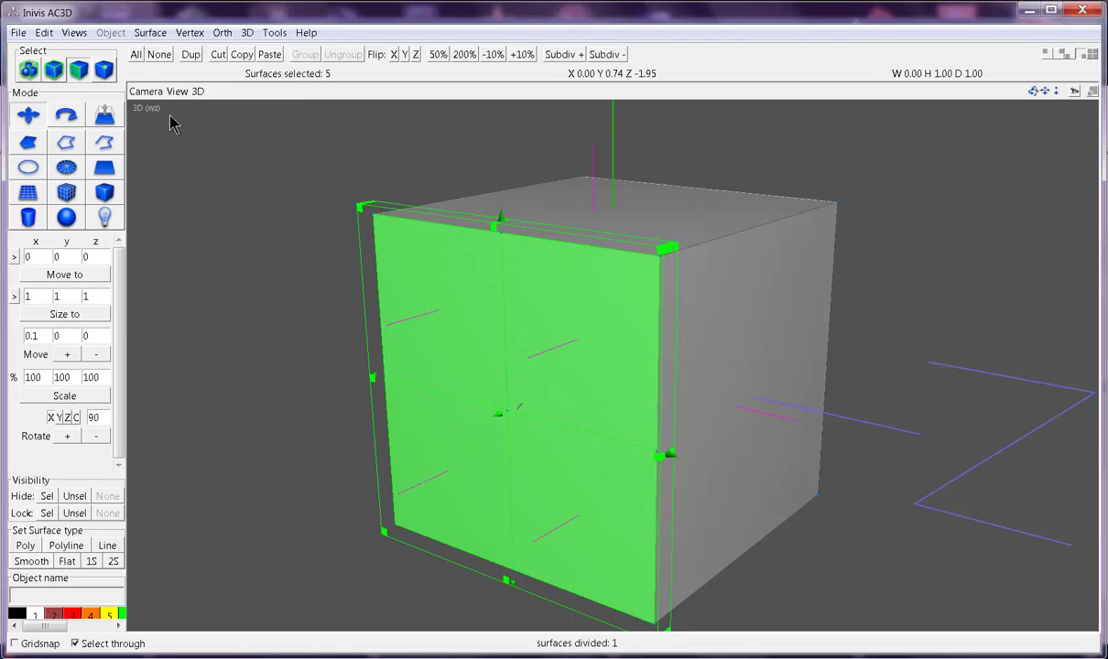
Clear the selection, select just one upper quad of the divided face, and undo back to having all four quads selected
{"action": "left_click", "coordinate": [254, 271]}
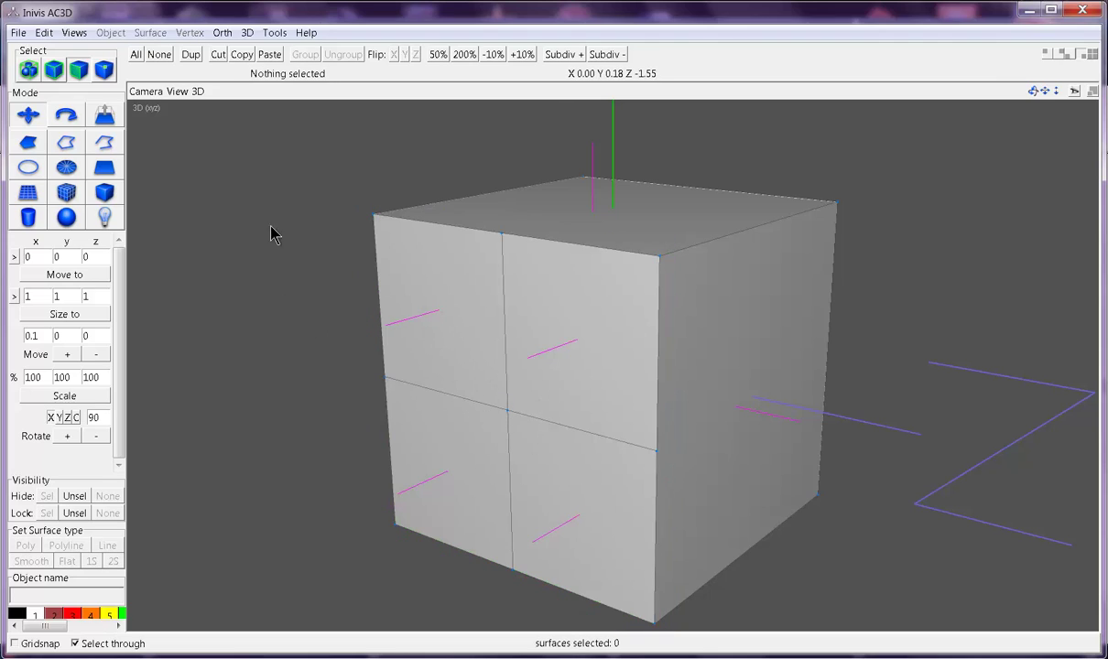
{"action": "key", "text": "ctrl+z"}
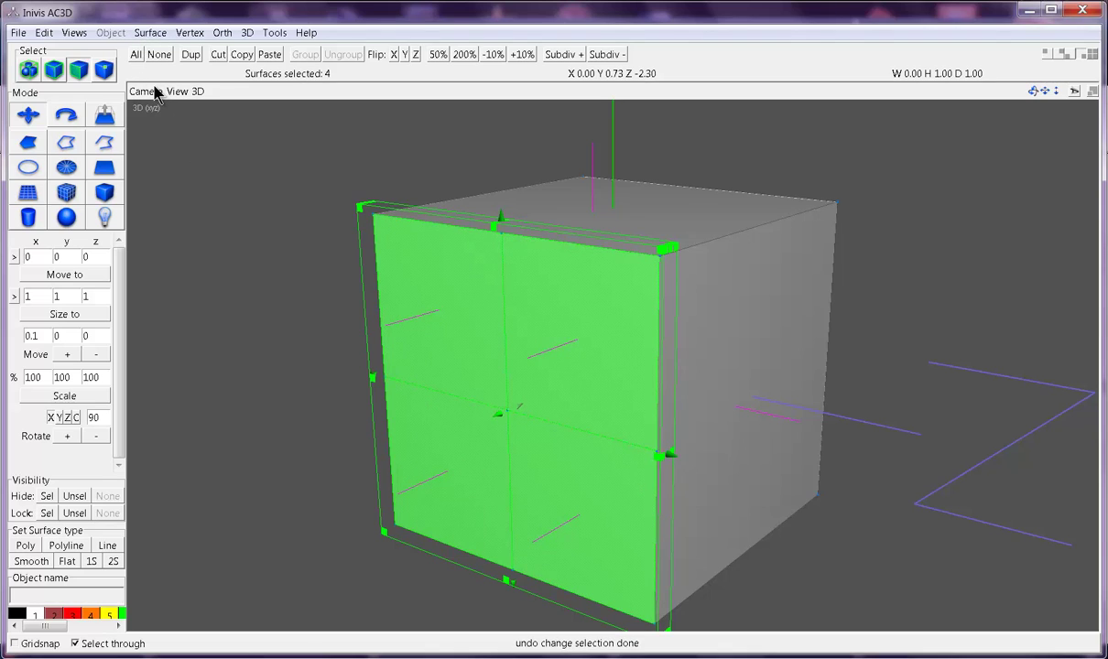
{"action": "left_click", "coordinate": [225, 265]}
{"action": "left_click", "coordinate": [457, 270]}
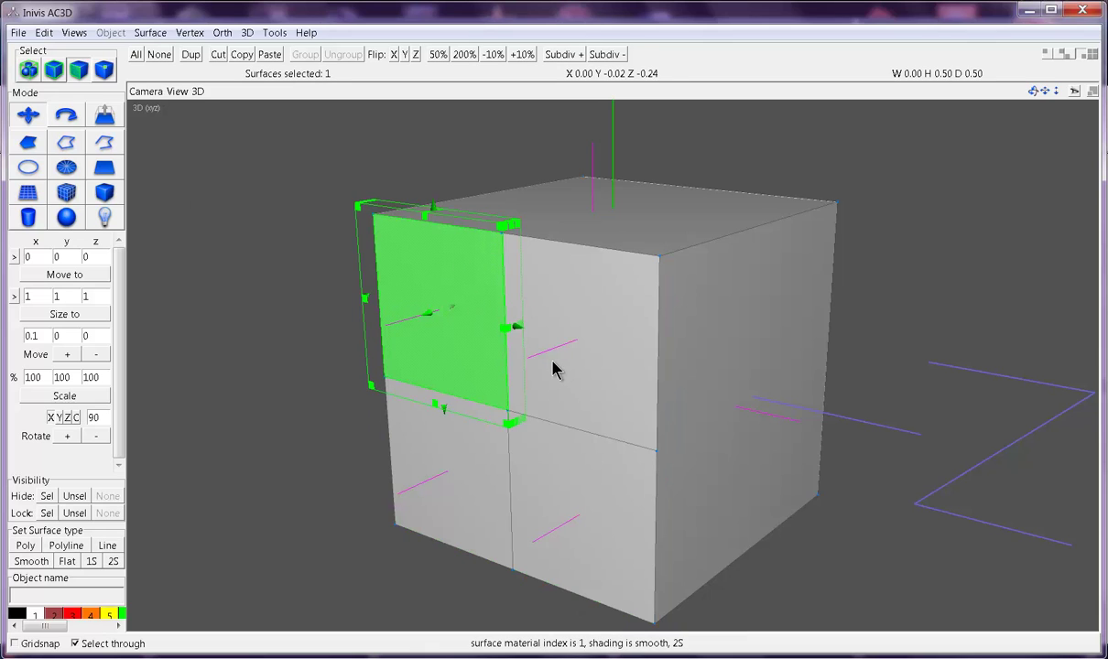
{"action": "key", "text": "ctrl+z"}
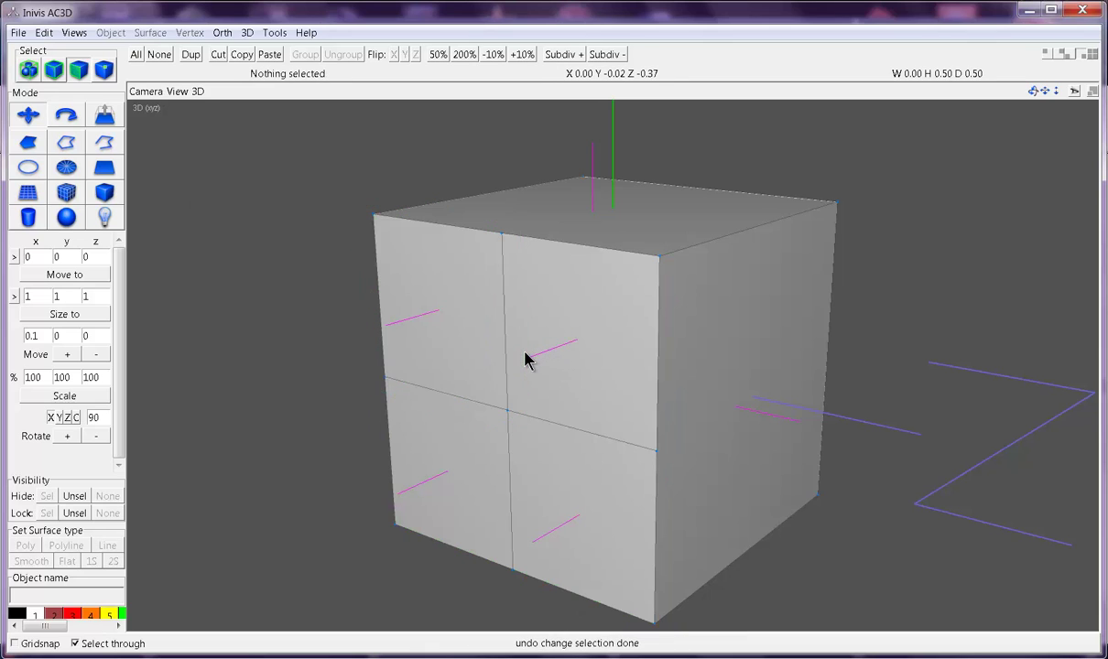
{"action": "key", "text": "ctrl+z"}
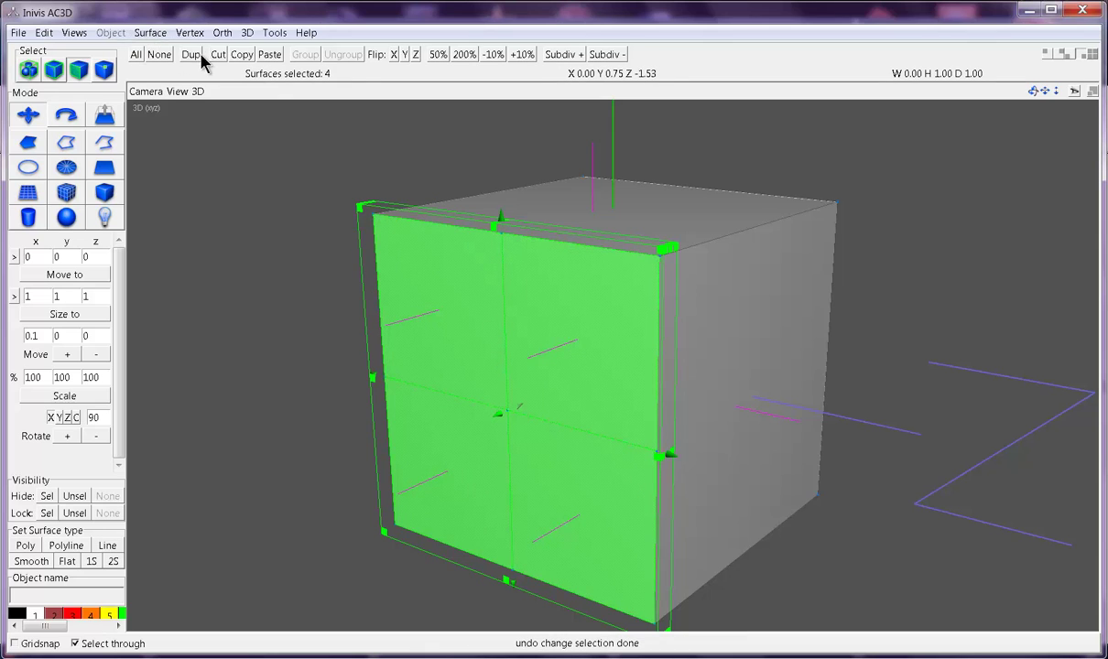
Divide the four selected quads twice more into an 8 by 8 grid and clear the selection
{"action": "left_click", "coordinate": [150, 34]}
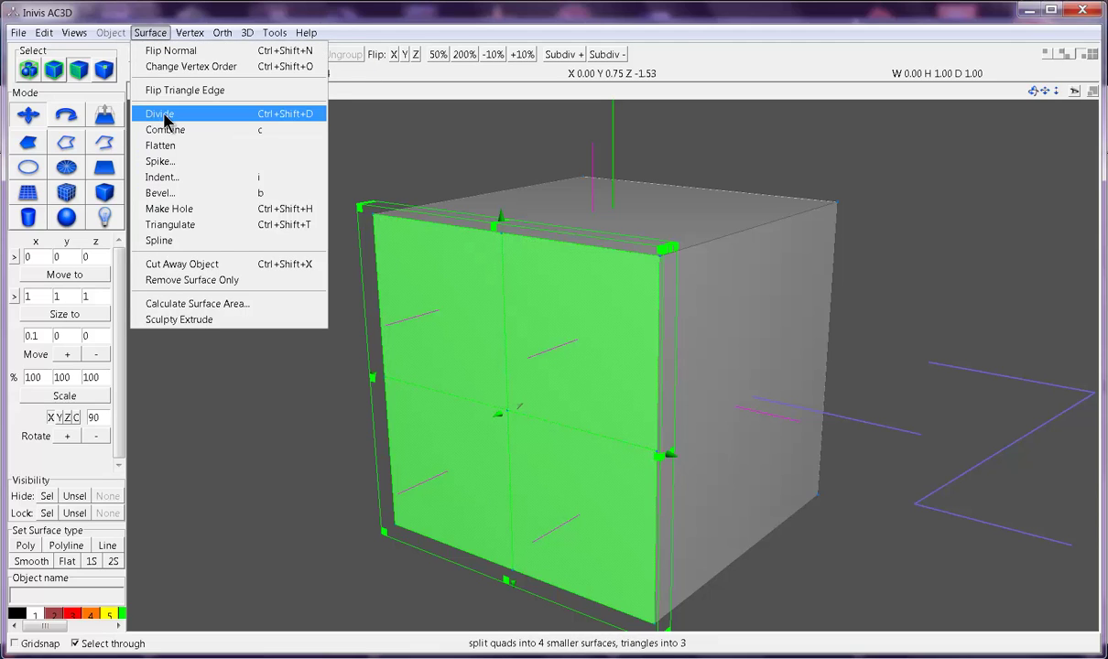
{"action": "left_click", "coordinate": [160, 114]}
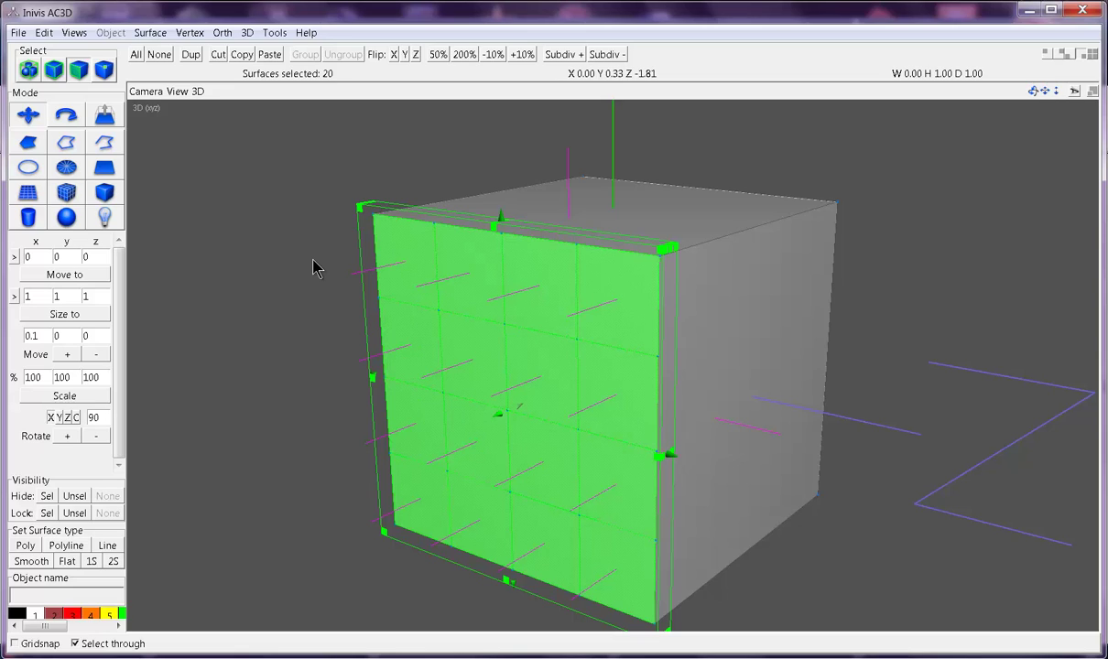
{"action": "left_click", "coordinate": [149, 38]}
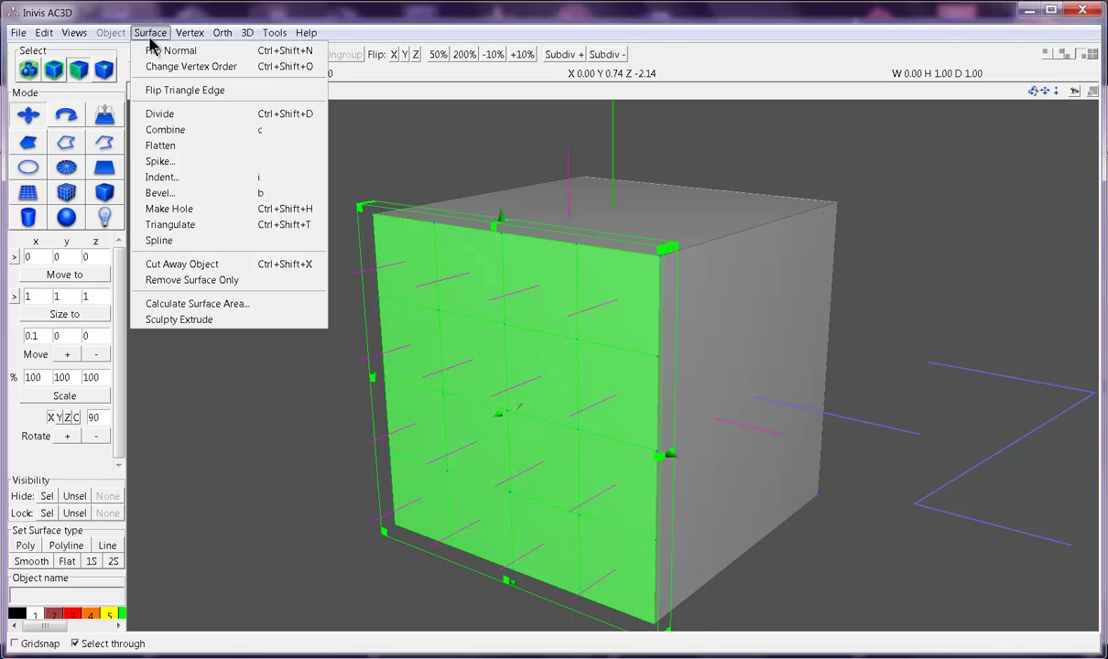
{"action": "left_click", "coordinate": [158, 117]}
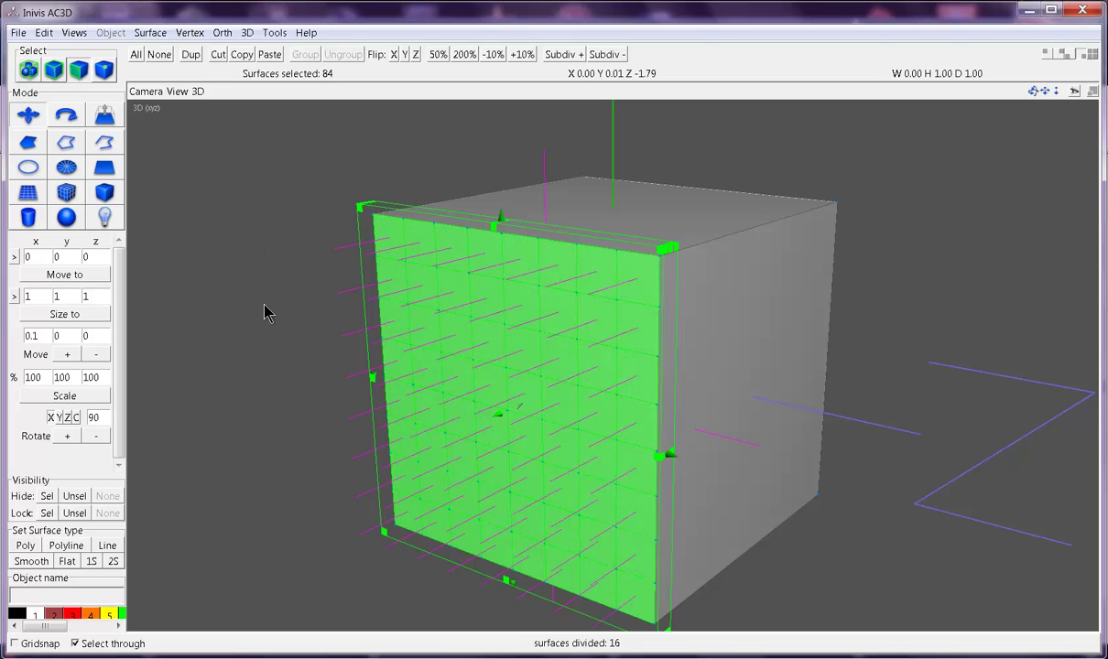
{"action": "left_click_drag", "start_coordinate": [265, 317], "coordinate": [269, 319]}
{"action": "left_click", "coordinate": [261, 367]}
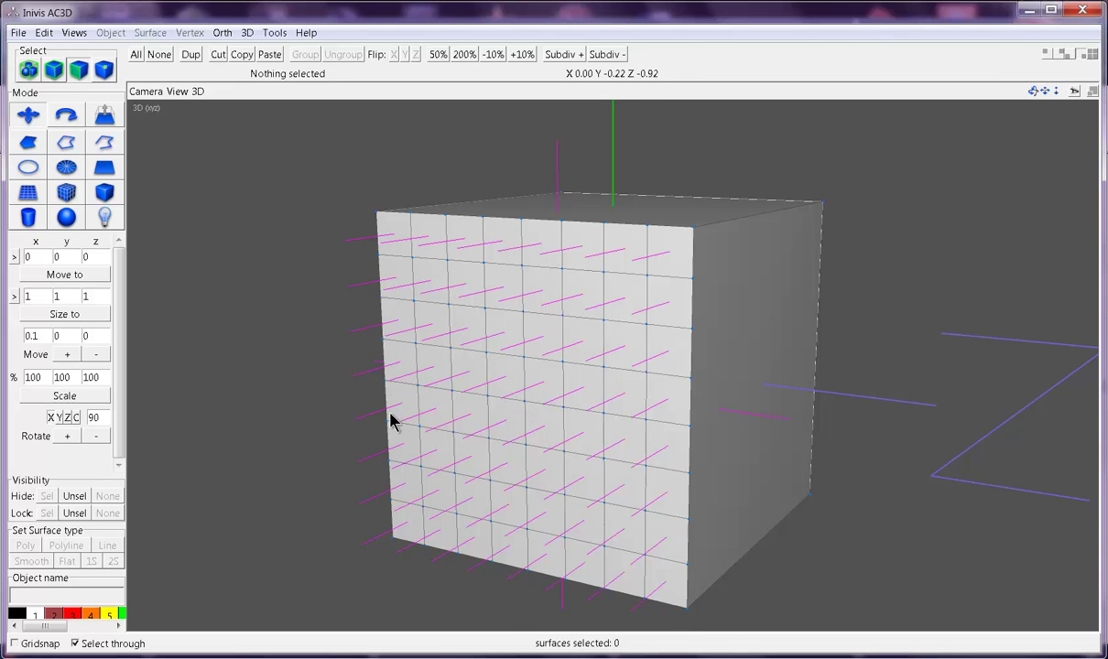
{"action": "left_click_drag", "start_coordinate": [510, 406], "coordinate": [497, 371]}
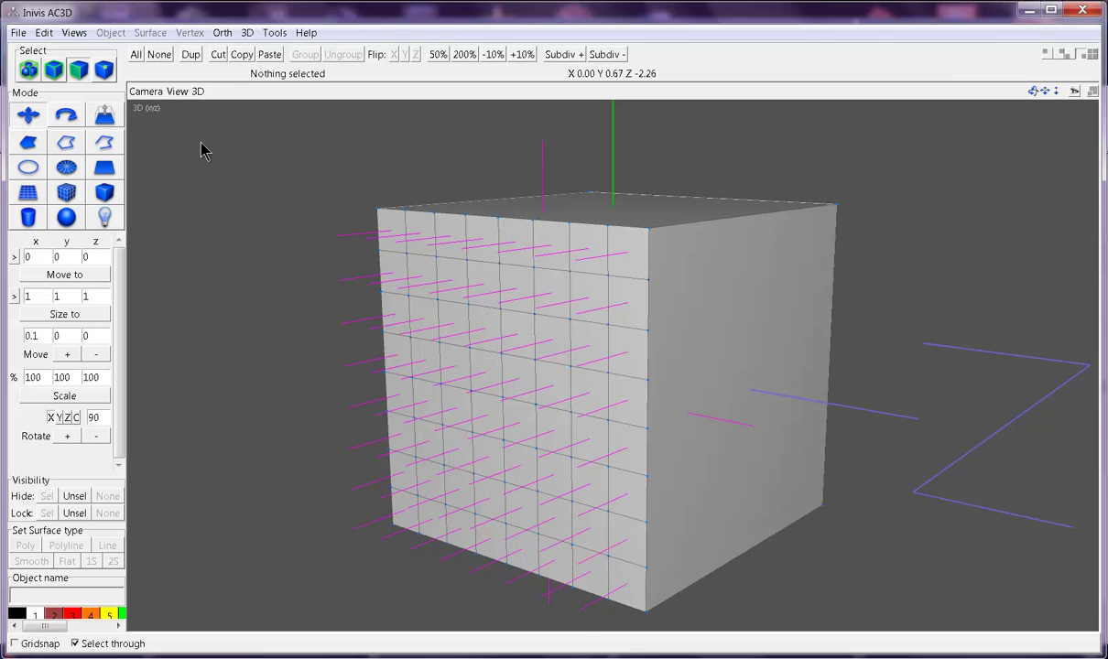
Reselect all quads of the divided face, merge them into one surface with Combine, and clear the selection
{"action": "key", "text": "ctrl+z"}
{"action": "left_click", "coordinate": [150, 33]}
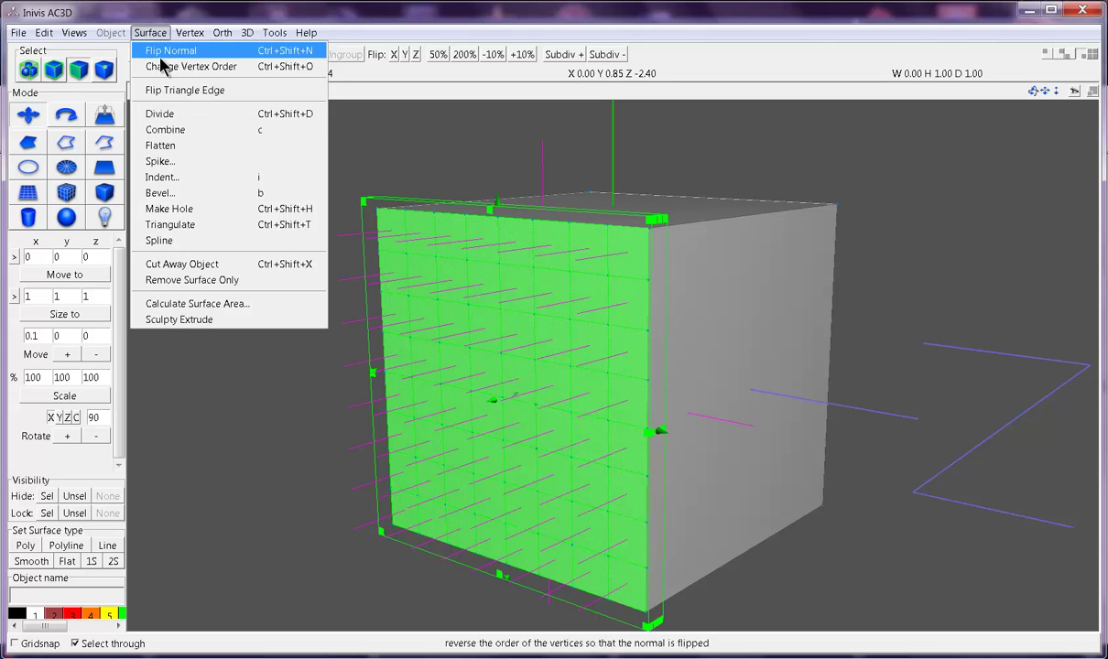
{"action": "left_click", "coordinate": [170, 130]}
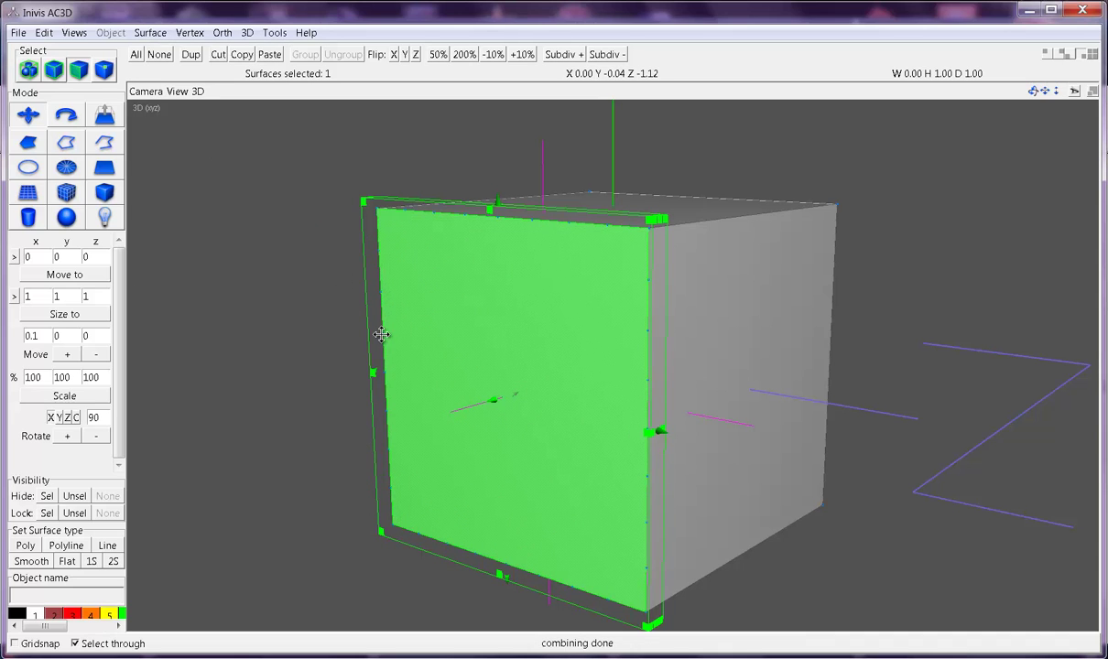
{"action": "mouse_move", "coordinate": [381, 332]}
{"action": "left_mouse_down"}
{"action": "mouse_move", "coordinate": [423, 333]}
{"action": "mouse_move", "coordinate": [388, 339]}
{"action": "left_mouse_up"}
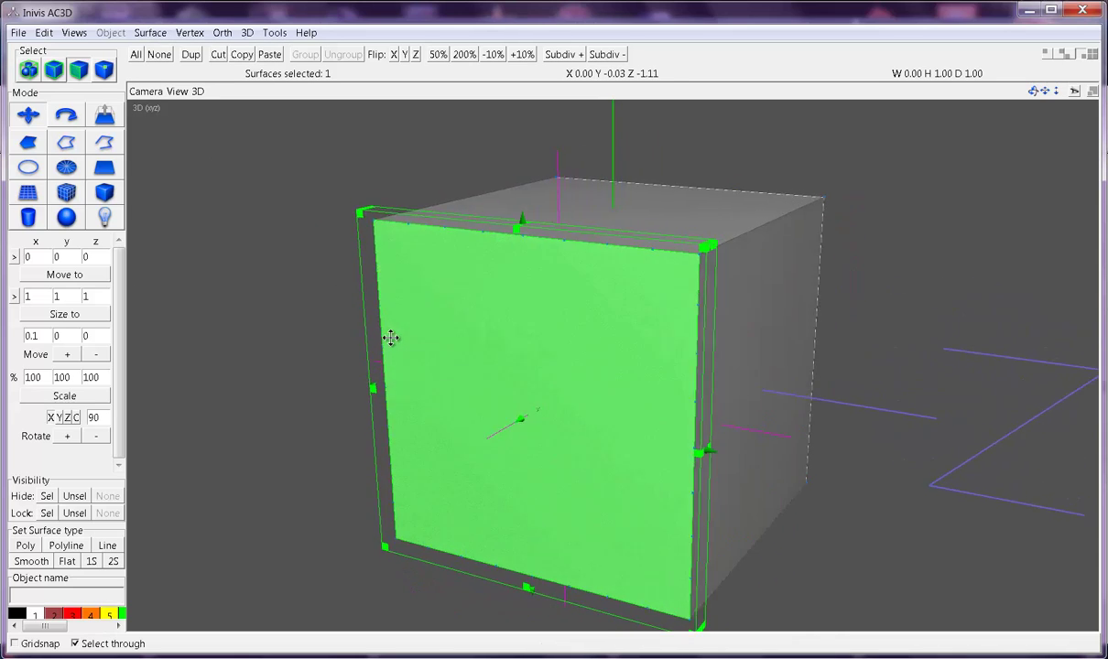
{"action": "left_click", "coordinate": [349, 243]}
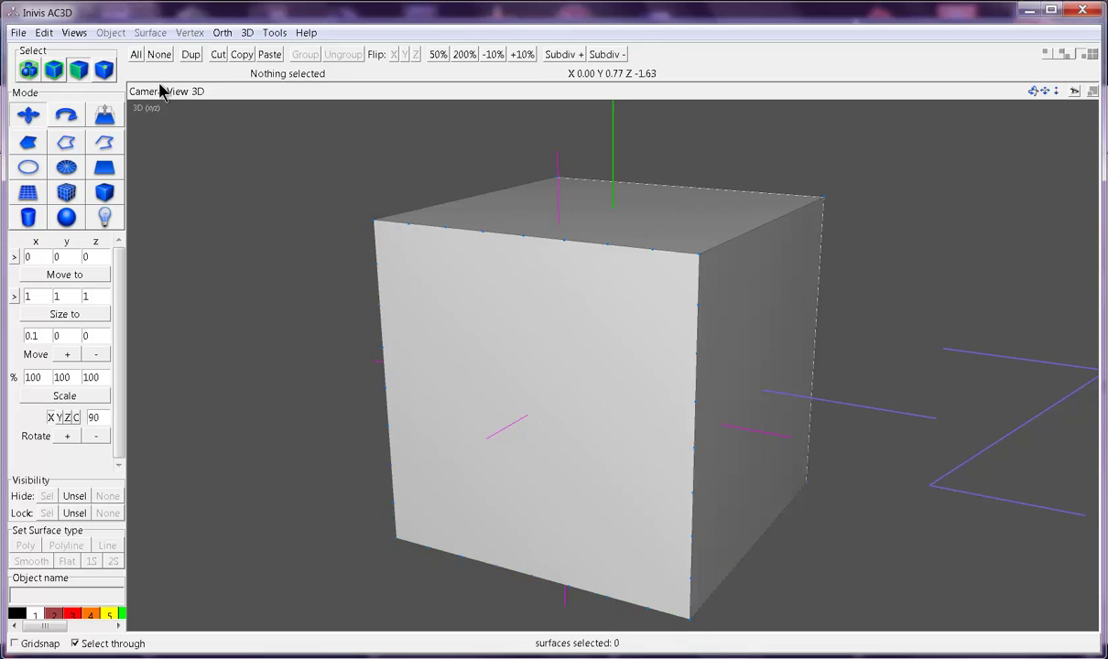
Select the seven intermediate vertices along the combined face's upper edge in vertex selection mode
{"action": "left_click", "coordinate": [103, 69]}
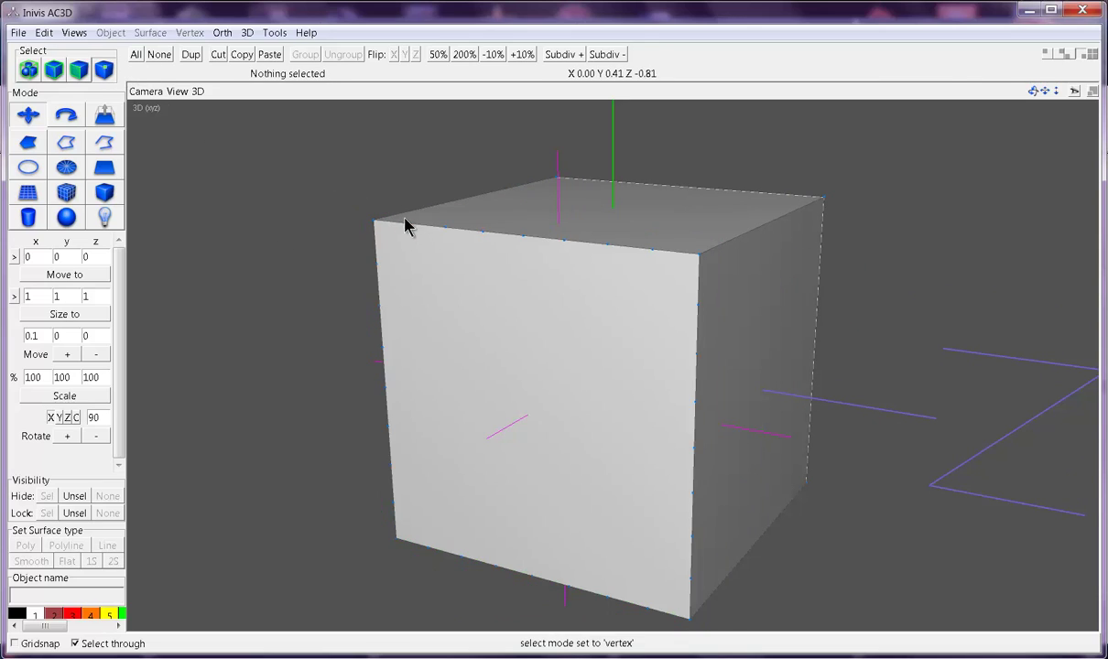
{"action": "left_click_drag", "start_coordinate": [378, 204], "coordinate": [661, 267]}
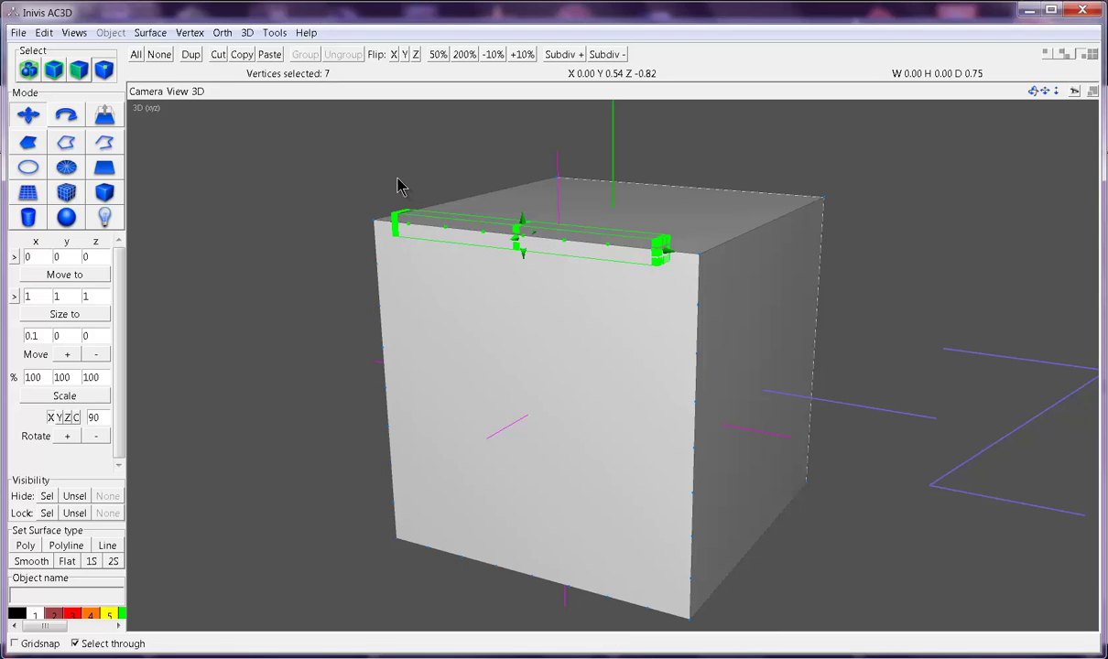
{"action": "mouse_move", "coordinate": [395, 180]}
{"action": "right_mouse_down"}
{"action": "mouse_move", "coordinate": [418, 183]}
{"action": "mouse_move", "coordinate": [400, 187]}
{"action": "right_mouse_up"}
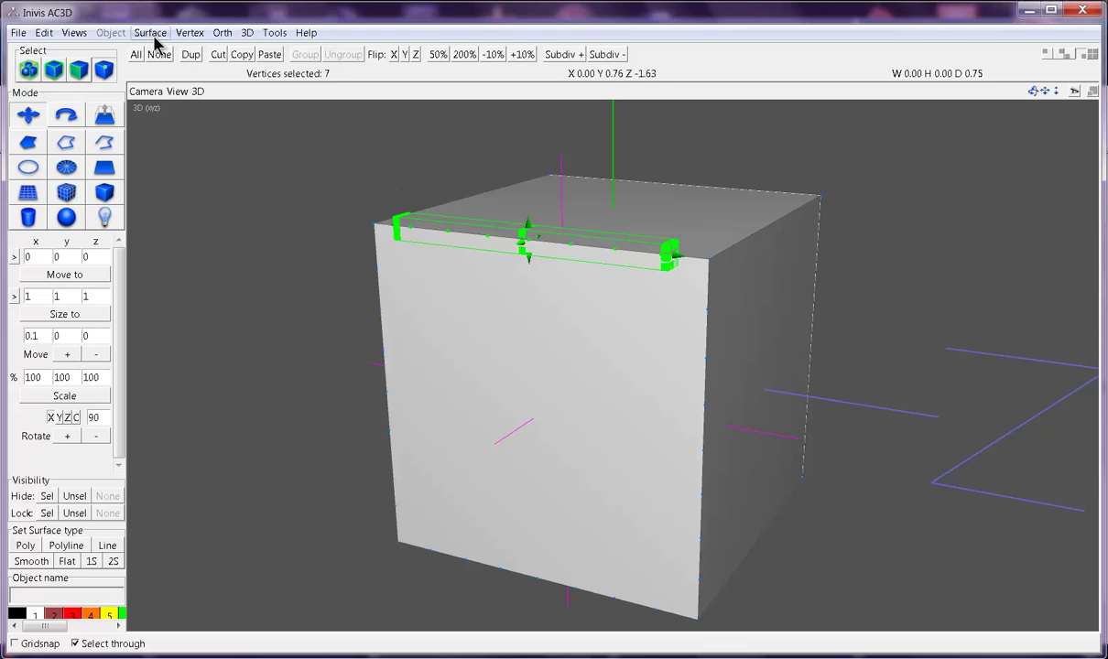
Undo the vertex selection and the combining of the side face's quads
{"action": "key", "text": "ctrl+z"}
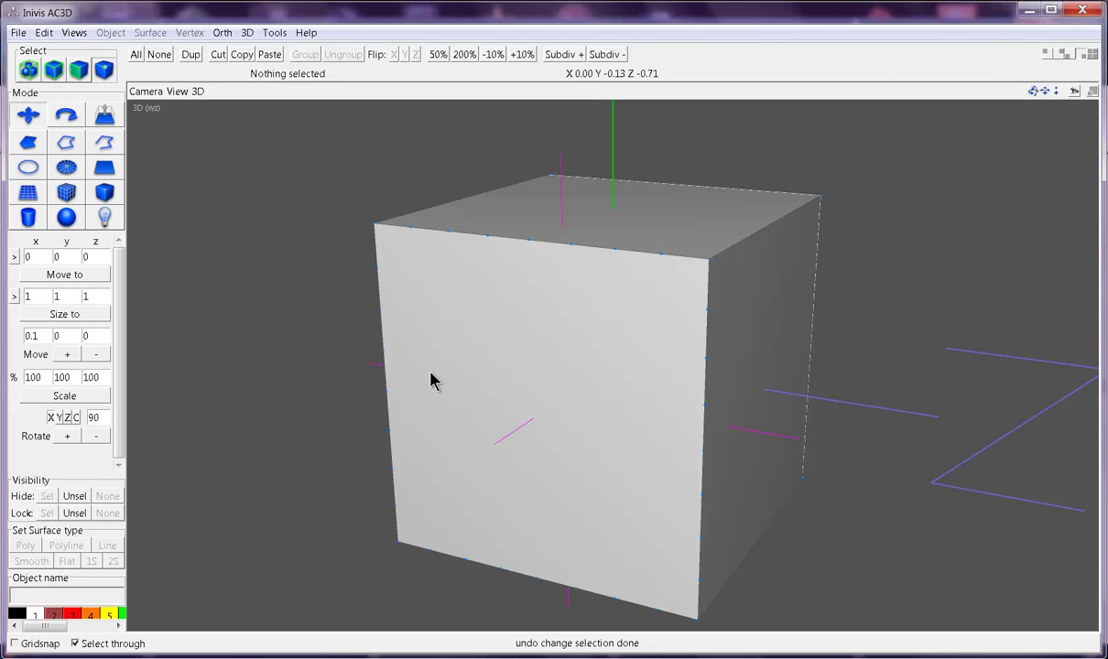
{"action": "left_click", "coordinate": [433, 381]}
{"action": "key", "text": "ctrl+z"}
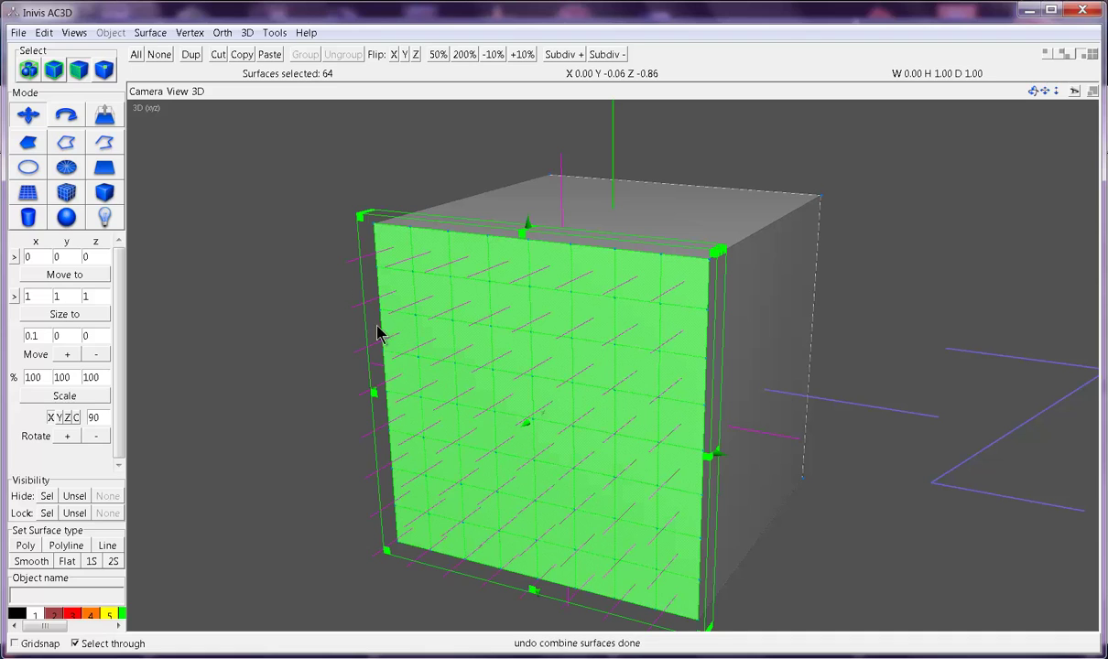
Select the 2 by 2 block of quads at the divided face's upper corner, combine it into one surface, and clear the selection
{"action": "left_click", "coordinate": [288, 244]}
{"action": "left_click", "coordinate": [403, 261]}
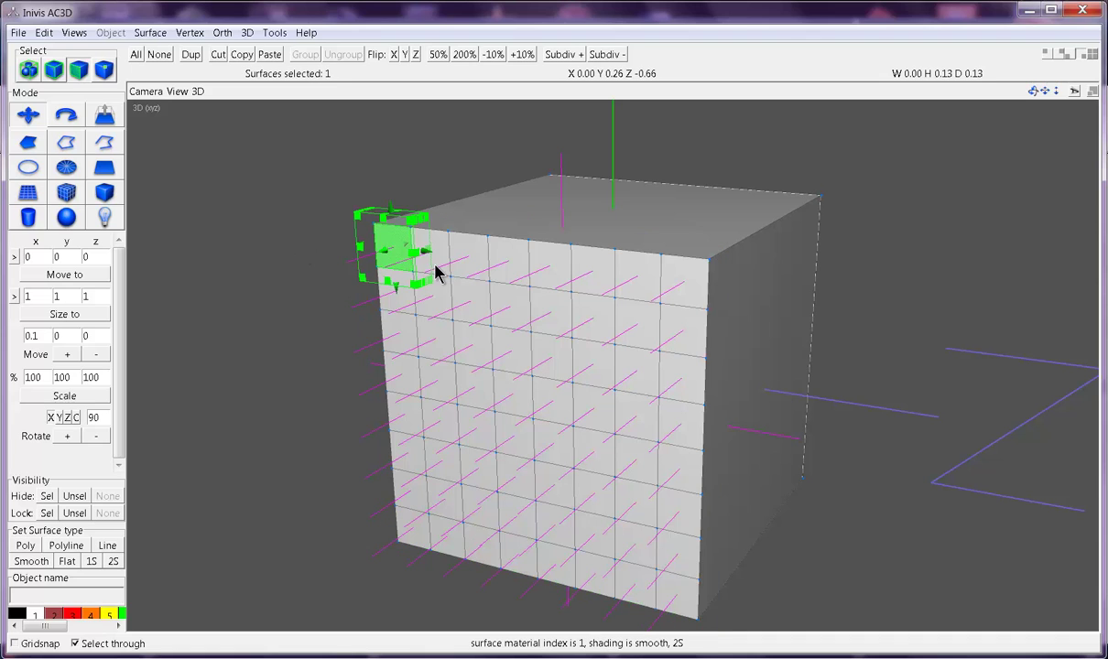
{"action": "left_click", "coordinate": [429, 271], "text": "shift"}
{"action": "left_click", "coordinate": [405, 303], "text": "shift"}
{"action": "left_click", "coordinate": [440, 299], "text": "shift"}
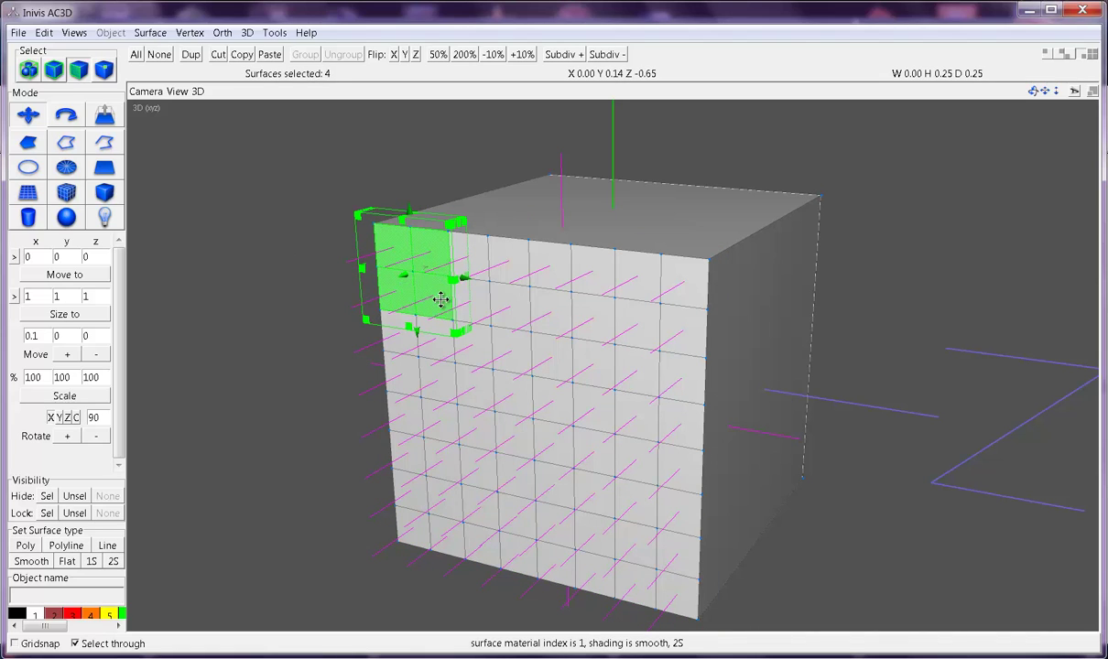
{"action": "left_click", "coordinate": [150, 33]}
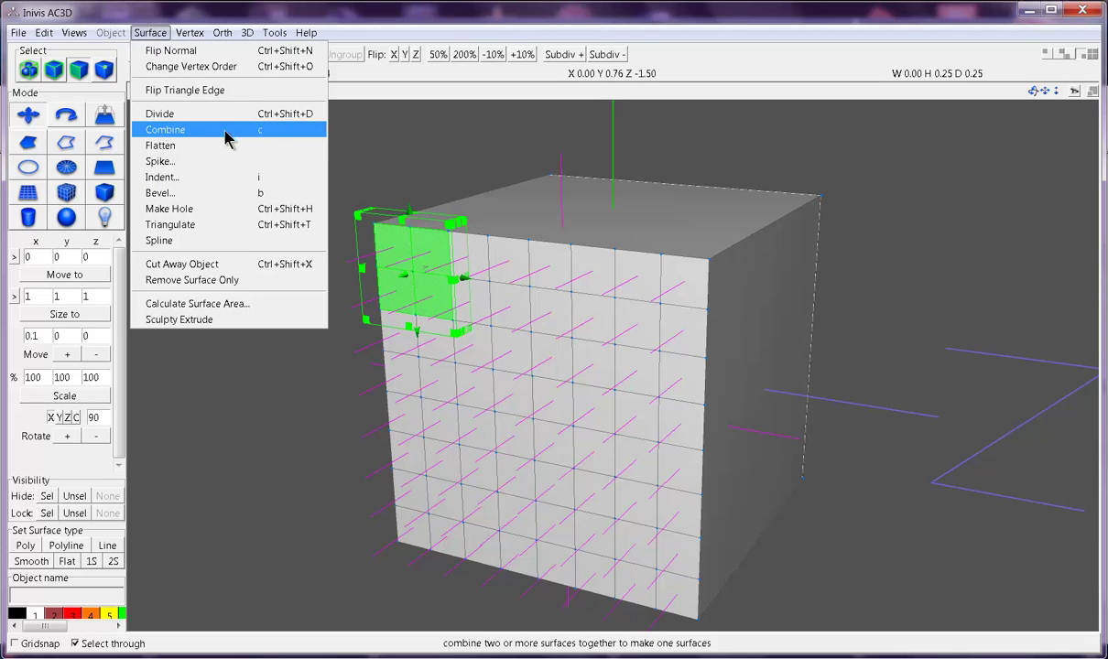
{"action": "left_click", "coordinate": [384, 152]}
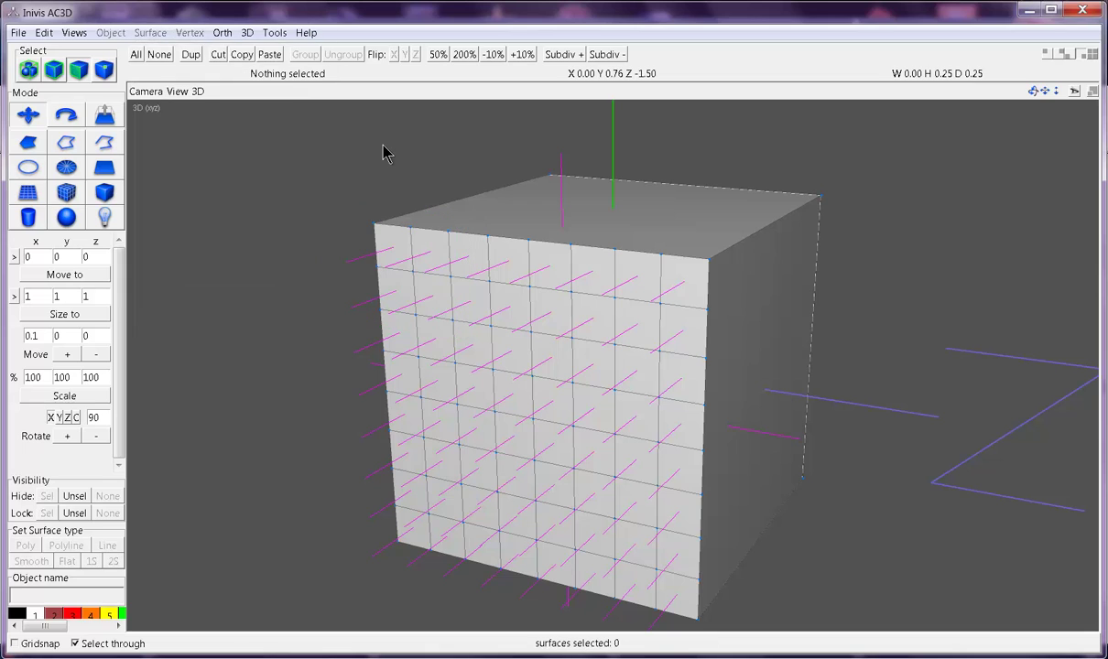
{"action": "key", "text": "ctrl+z"}
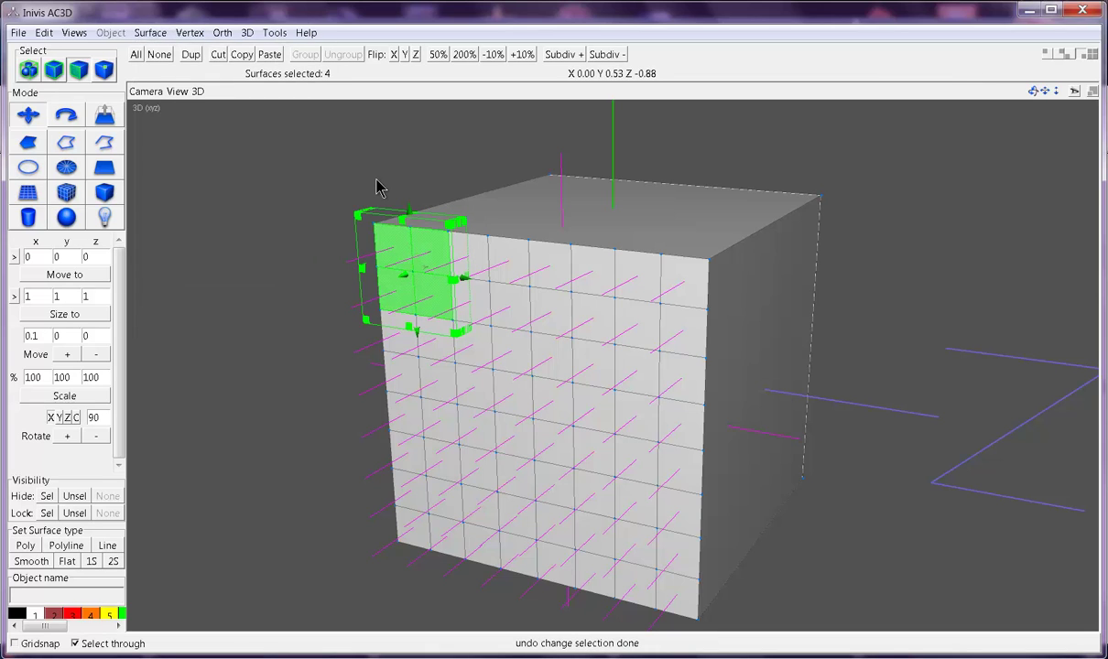
{"action": "key", "text": "ctrl+b"}
{"action": "left_click", "coordinate": [339, 225]}
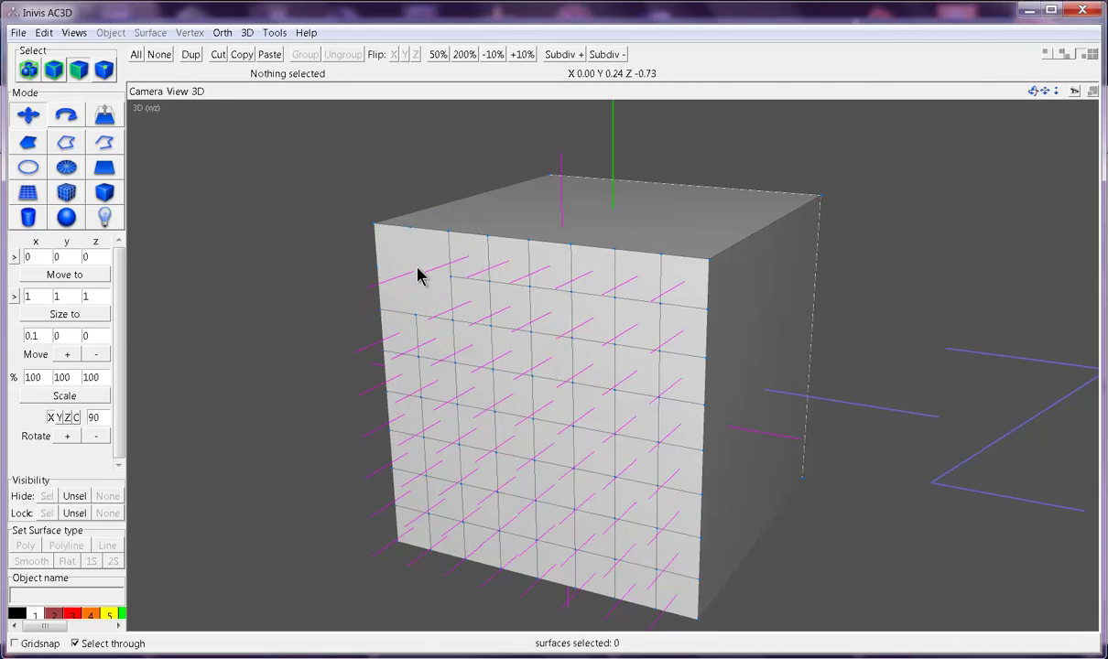
{"action": "mouse_move", "coordinate": [414, 275]}
{"action": "left_mouse_down"}
{"action": "mouse_move", "coordinate": [435, 274]}
{"action": "mouse_move", "coordinate": [423, 294]}
{"action": "mouse_move", "coordinate": [403, 294]}
{"action": "left_mouse_up"}
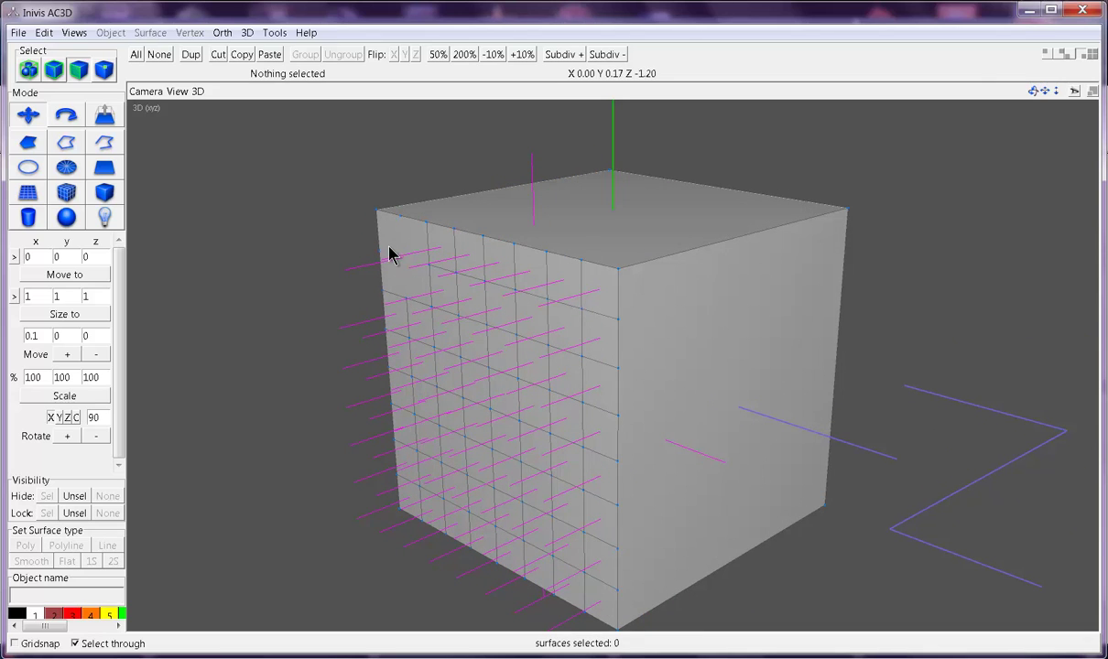
Undo the corner combine, the quad selections and the last two divisions of the side face
{"action": "key", "text": "ctrl+z"}
{"action": "key", "text": "ctrl+z"}
{"action": "key", "text": "ctrl+z"}
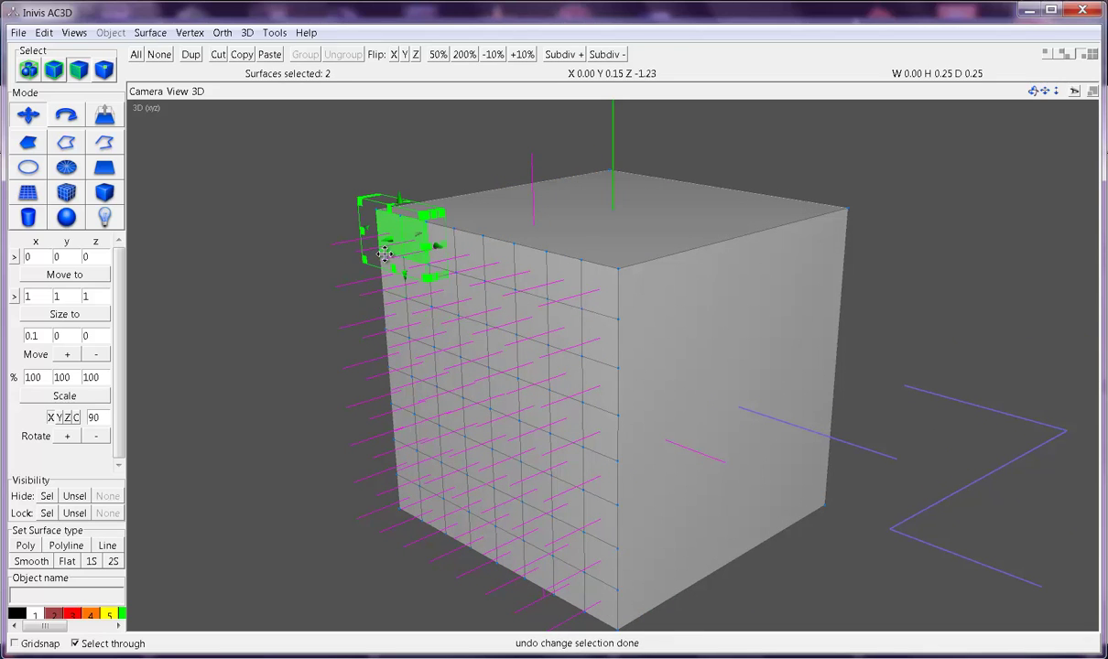
{"action": "key", "text": "ctrl+z"}
{"action": "key", "text": "ctrl+z"}
{"action": "key", "text": "ctrl+z"}
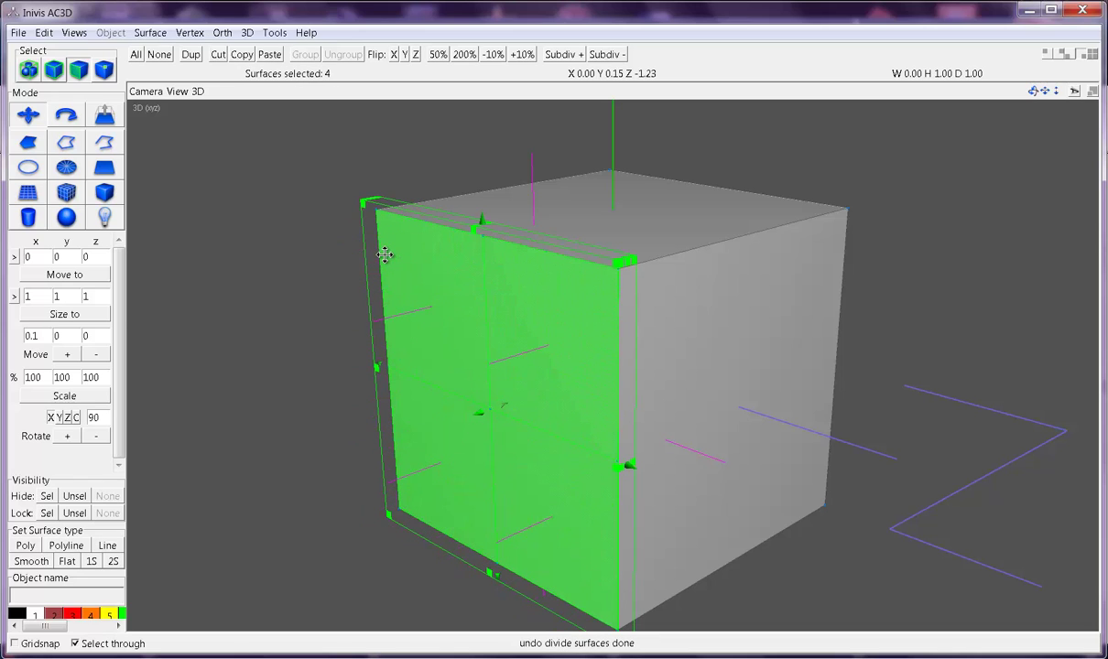
Divide all surfaces of the whole box in object selection mode, and undo that division
{"action": "left_click", "coordinate": [54, 69]}
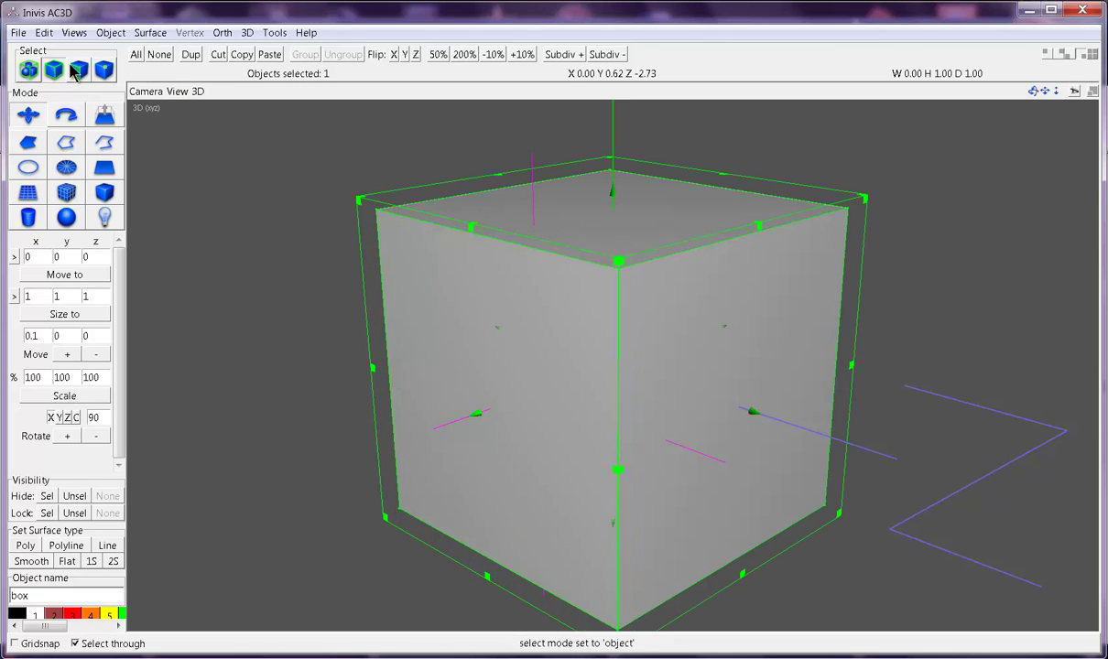
{"action": "left_click", "coordinate": [147, 37]}
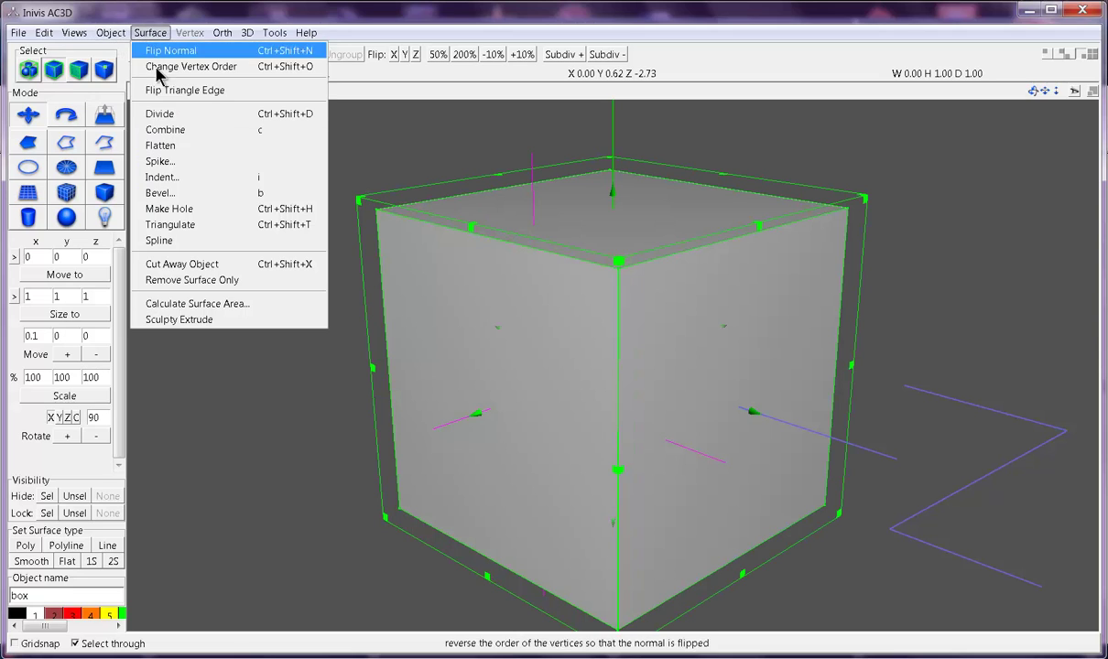
{"action": "left_click", "coordinate": [169, 114]}
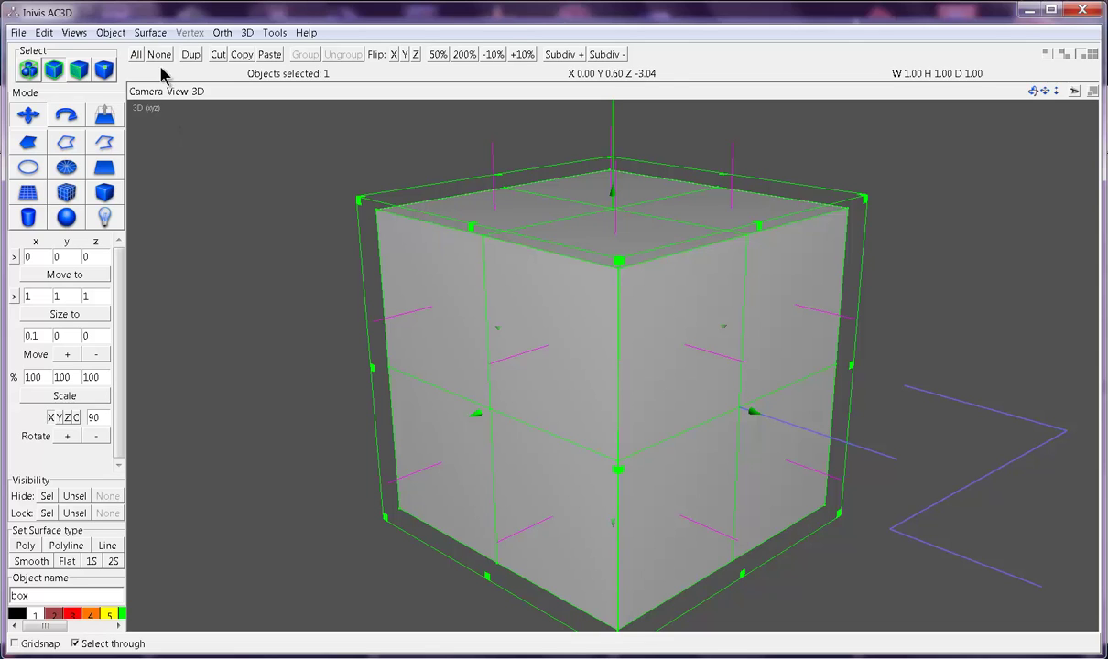
{"action": "key", "text": "ctrl+z"}
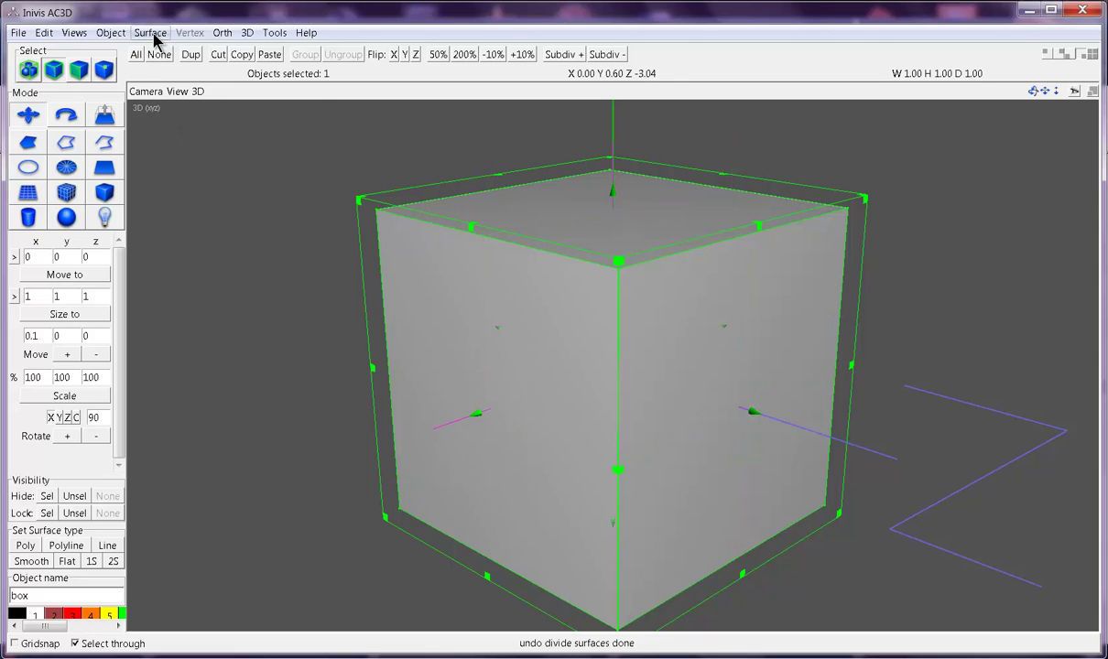
Select the box's side face in surface selection mode and flatten it
{"action": "left_click", "coordinate": [151, 33]}
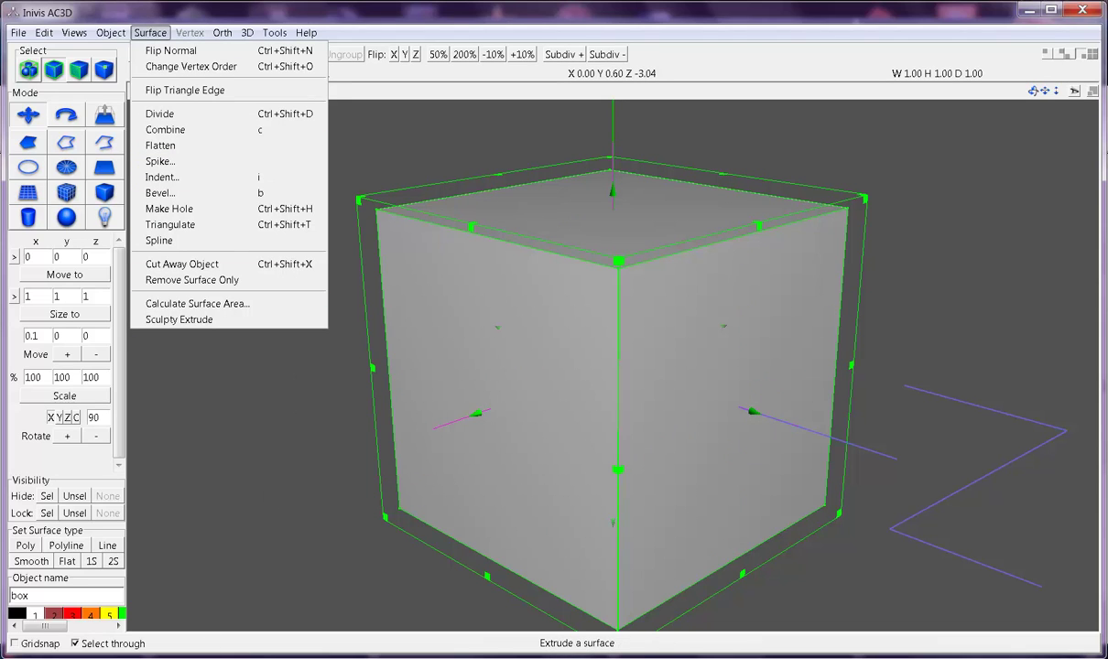
{"action": "left_click", "coordinate": [230, 550]}
{"action": "left_click", "coordinate": [458, 412]}
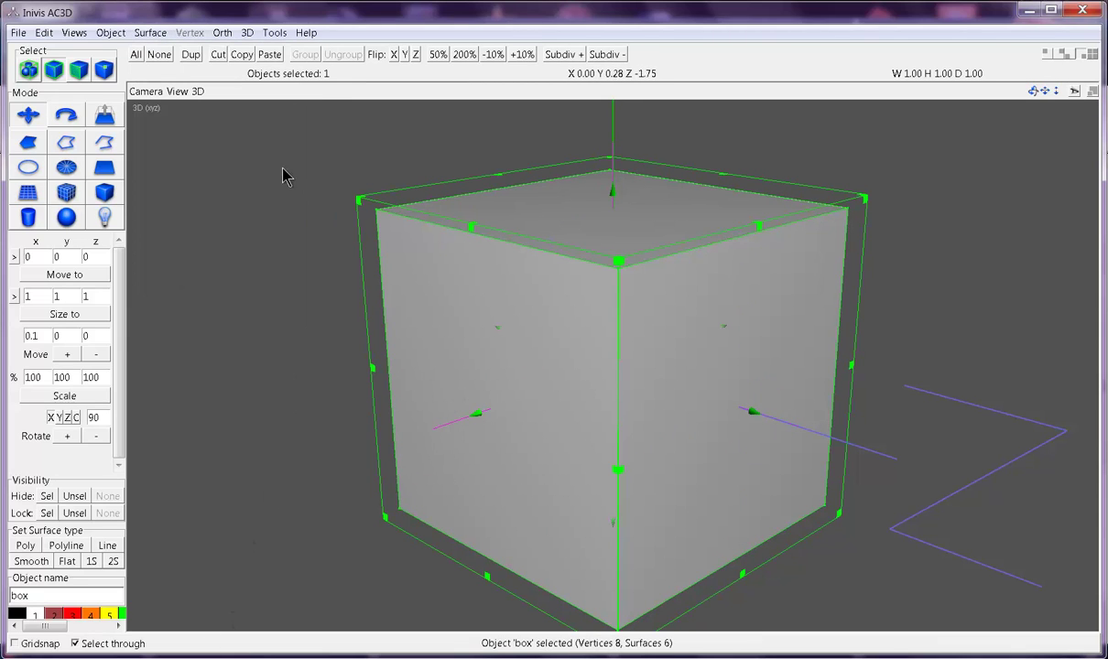
{"action": "left_click", "coordinate": [79, 70]}
{"action": "left_click", "coordinate": [321, 267]}
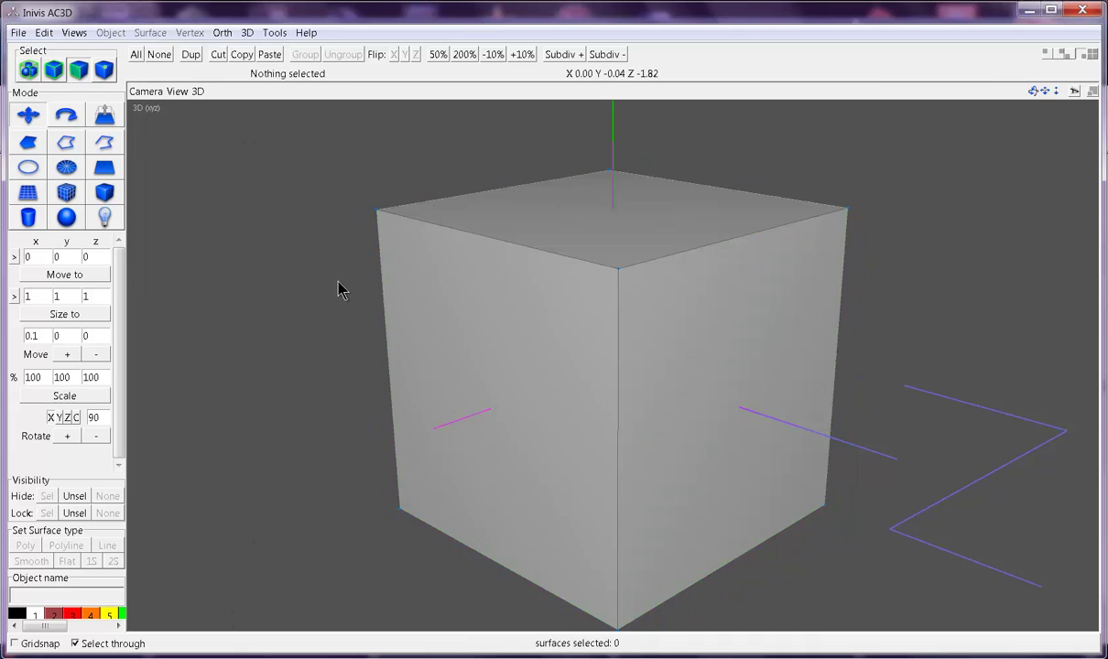
{"action": "left_click", "coordinate": [396, 289]}
{"action": "left_click", "coordinate": [150, 32]}
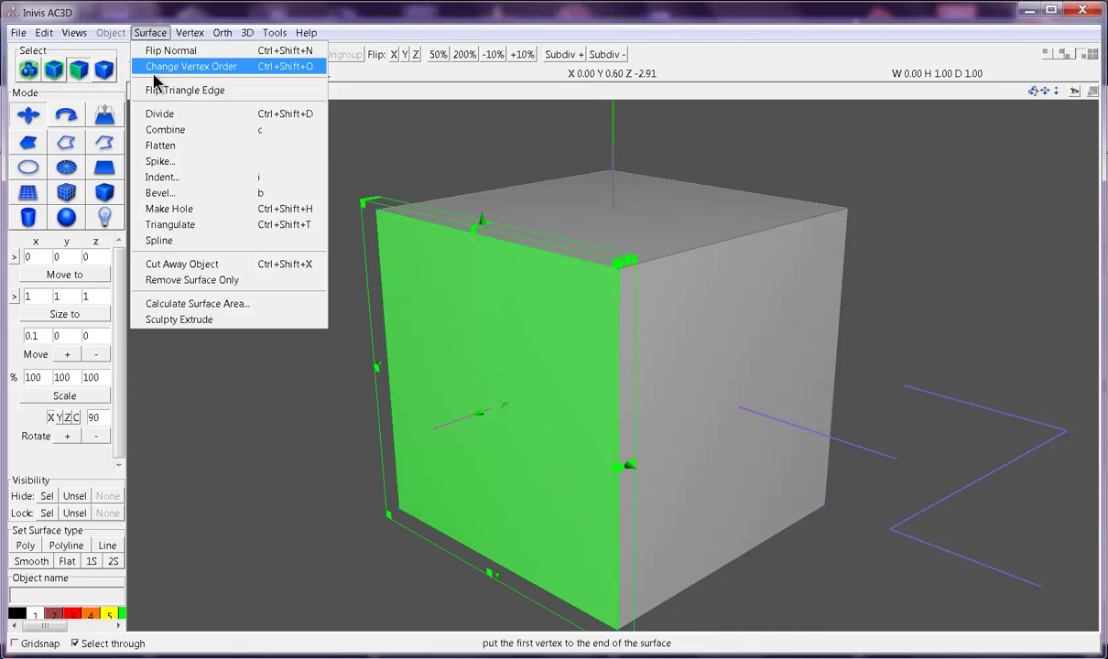
{"action": "left_click", "coordinate": [161, 146]}
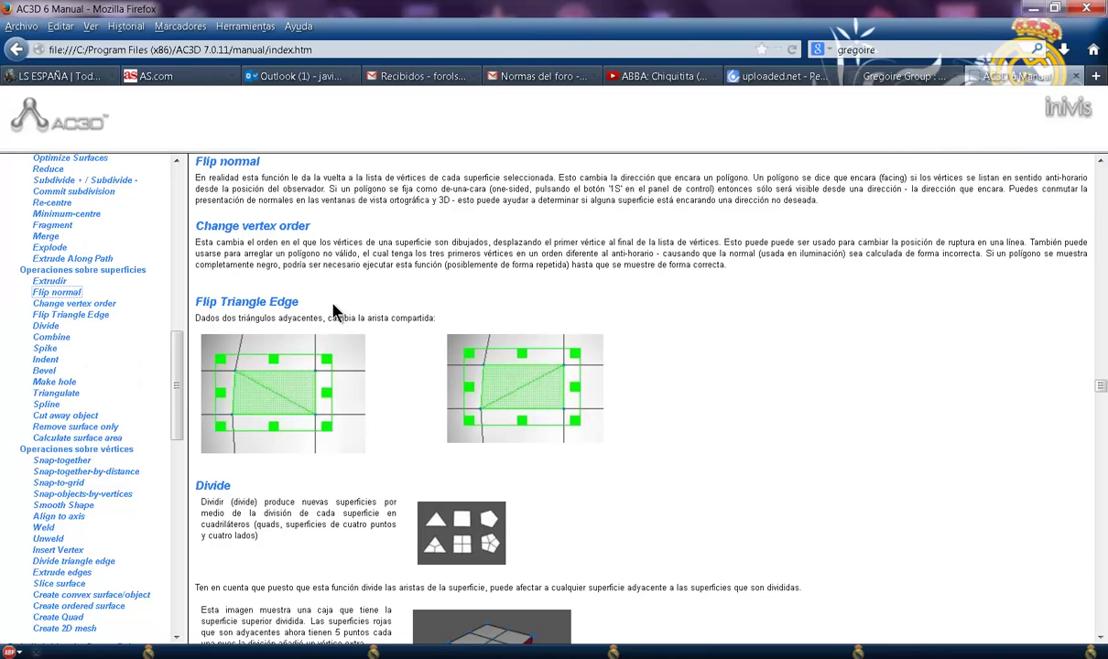
Look through the Divide, Combine, Spike and Indent sections of the AC3D manual in Firefox
{"action": "scroll", "coordinate": [332, 307], "scroll_direction": "down", "scroll_amount": 4}
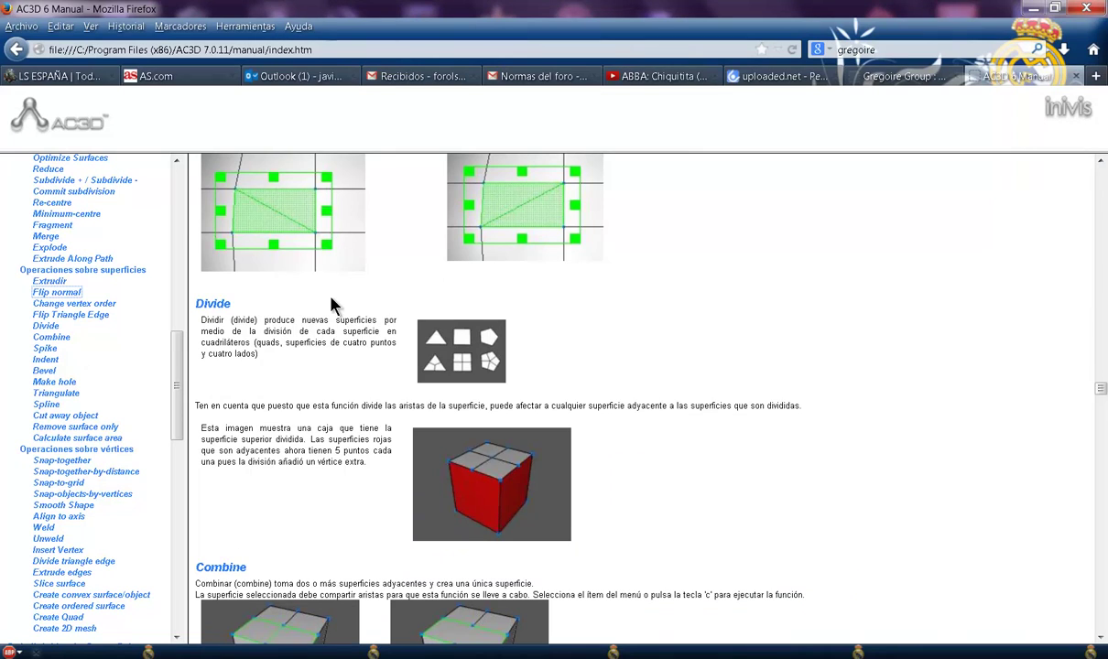
{"action": "scroll", "coordinate": [333, 307], "scroll_direction": "down", "scroll_amount": 8}
{"action": "scroll", "coordinate": [333, 307], "scroll_direction": "down", "scroll_amount": 6}
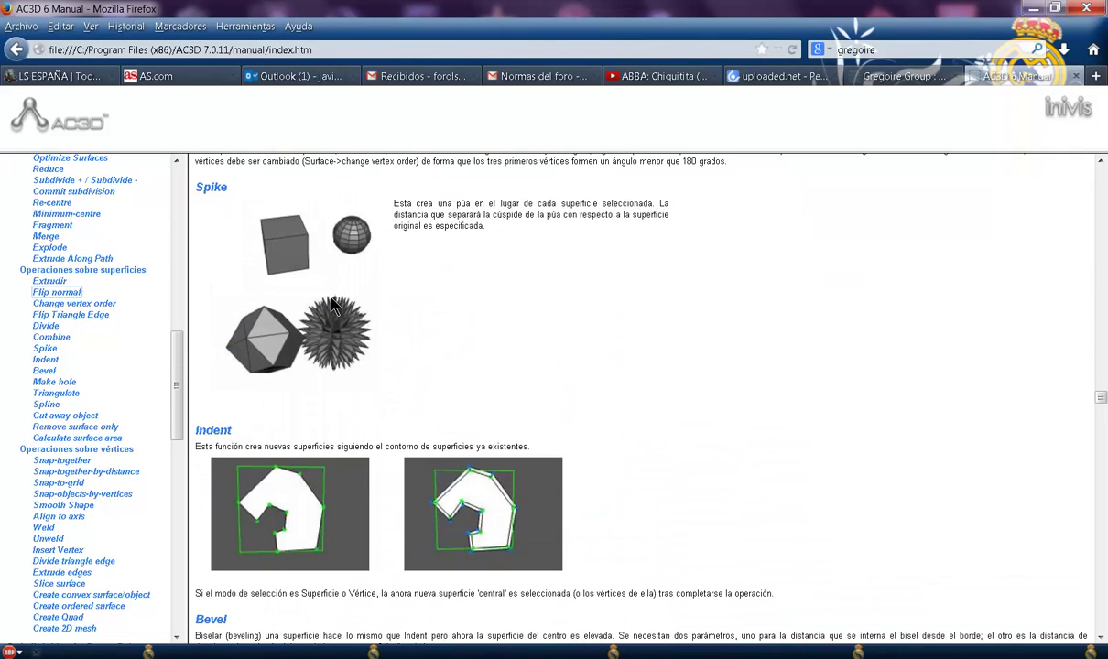
{"action": "scroll", "coordinate": [333, 308], "scroll_direction": "up", "scroll_amount": 15}
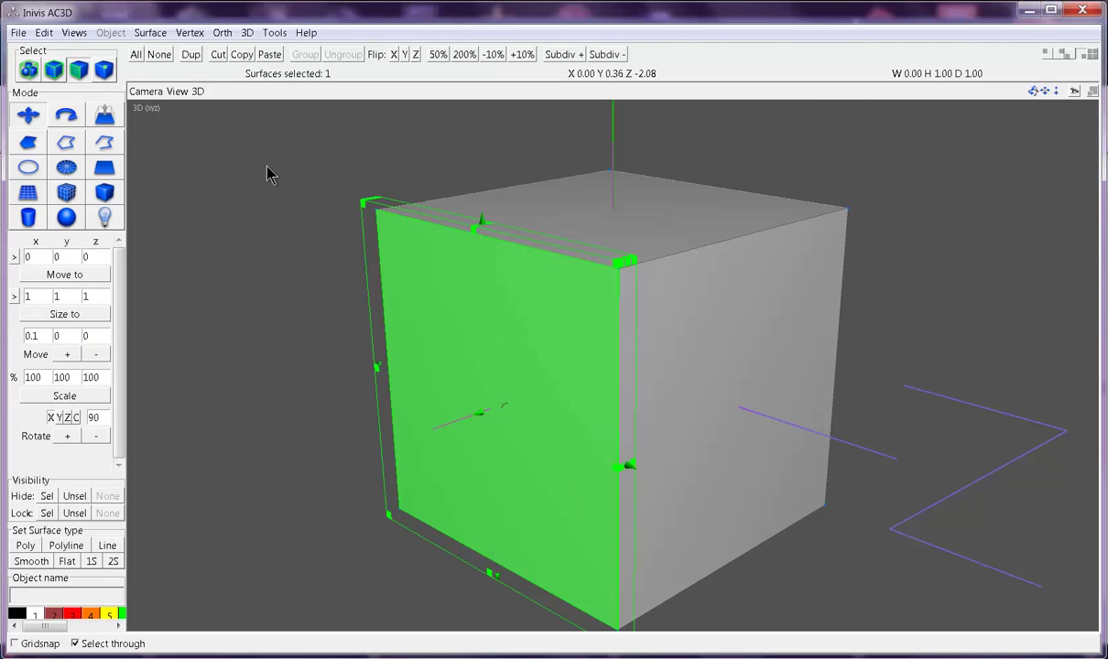
Return to AC3D, clear the face selection, and undo the last three changes, including the flatten
{"action": "left_click", "coordinate": [150, 33]}
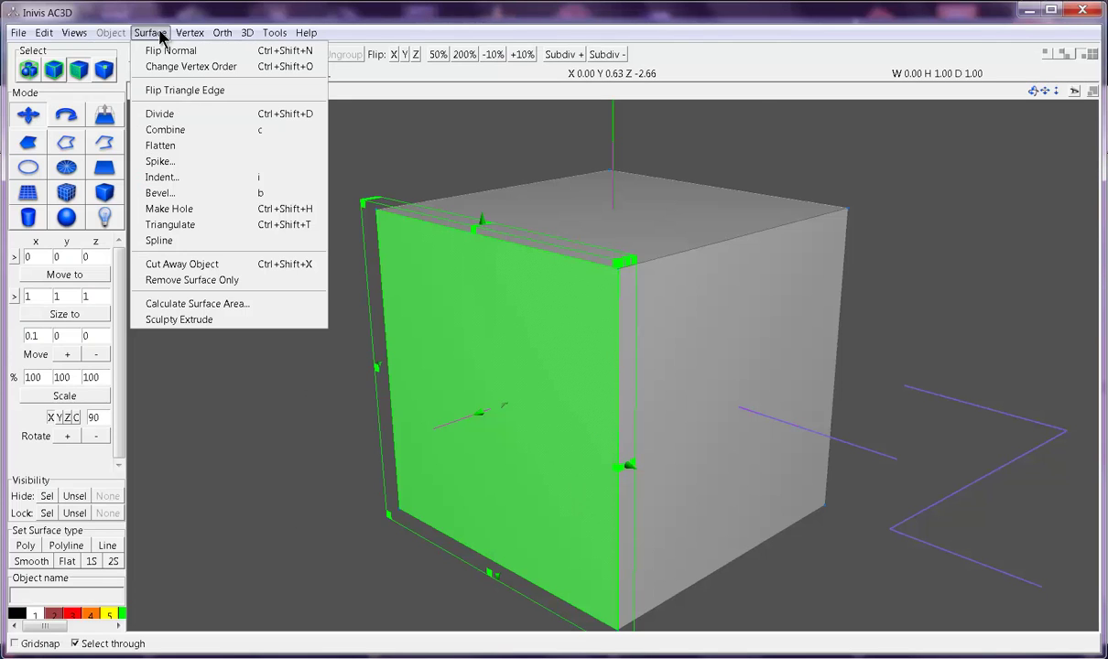
{"action": "left_click", "coordinate": [392, 168]}
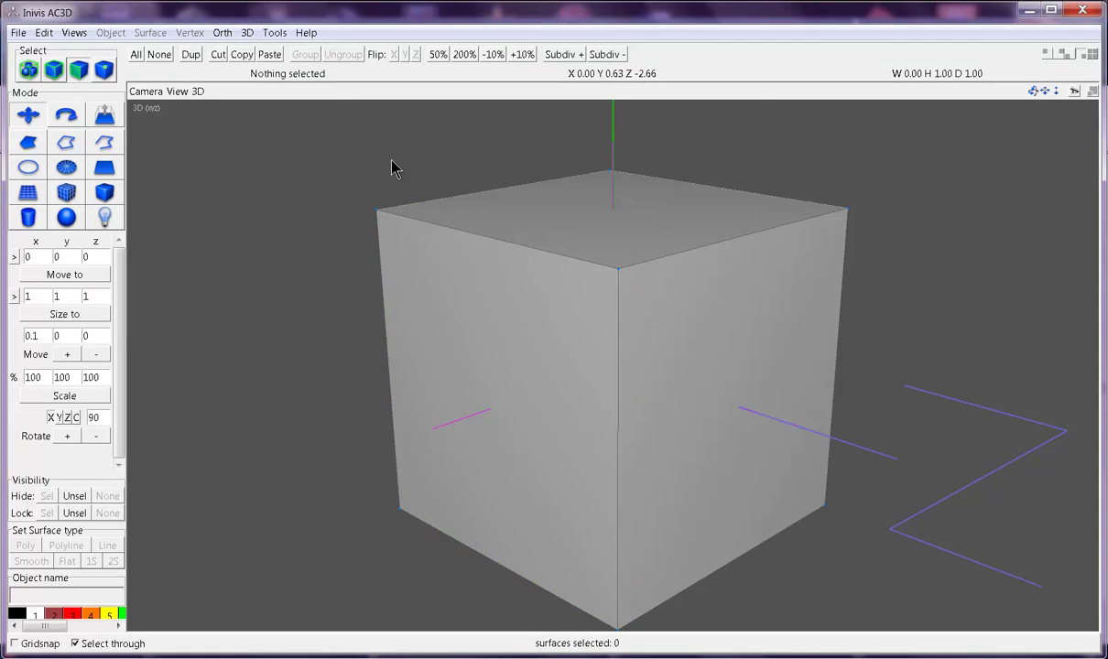
{"action": "key", "text": "ctrl+z"}
{"action": "key", "text": "ctrl+z"}
{"action": "key", "text": "ctrl+z"}
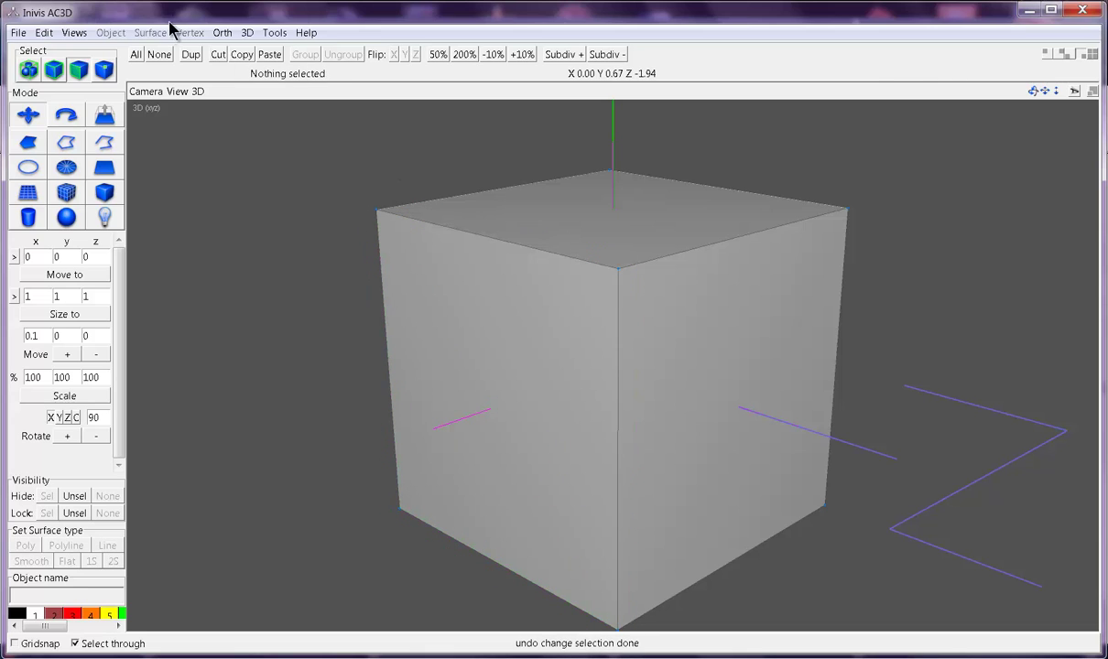
Select the box's side face, create a spike of size 1.0 on it, and inspect the spike from a lower angle
{"action": "left_click", "coordinate": [408, 275]}
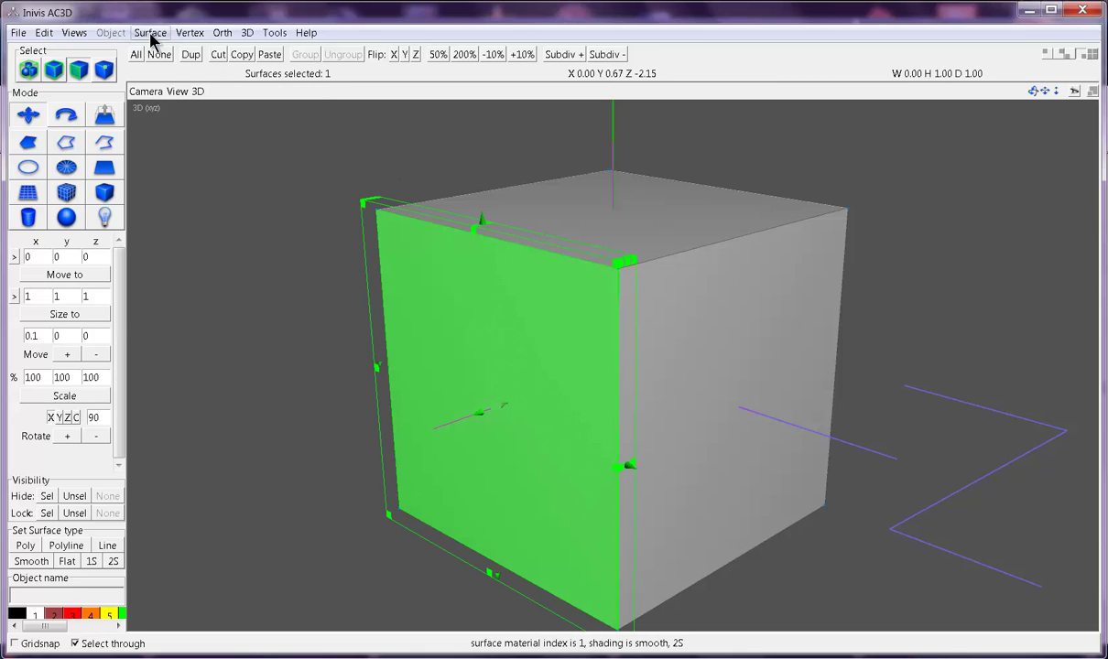
{"action": "left_click", "coordinate": [151, 33]}
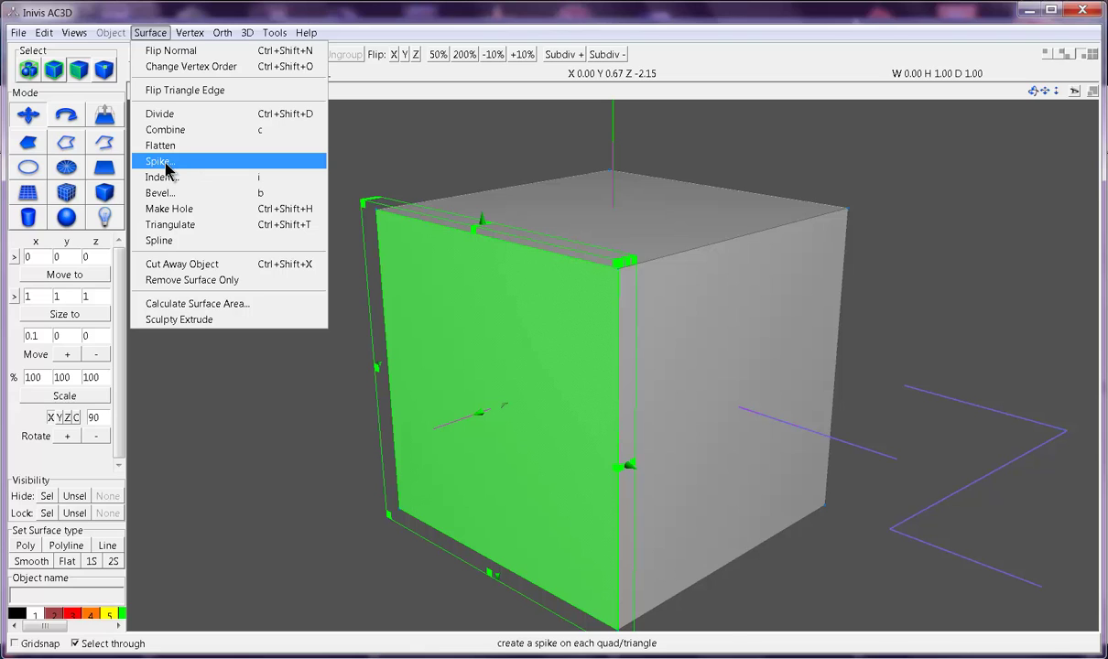
{"action": "left_click_drag", "start_coordinate": [407, 156], "coordinate": [371, 169]}
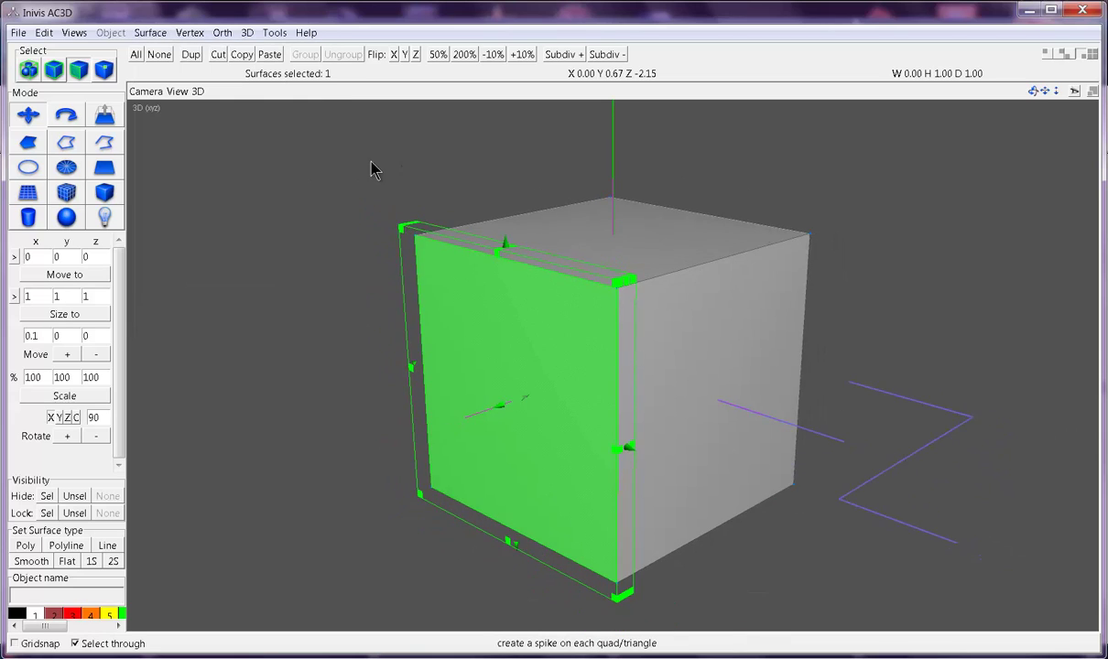
{"action": "scroll", "coordinate": [371, 169], "scroll_direction": "down", "scroll_amount": 2}
{"action": "left_click", "coordinate": [148, 33]}
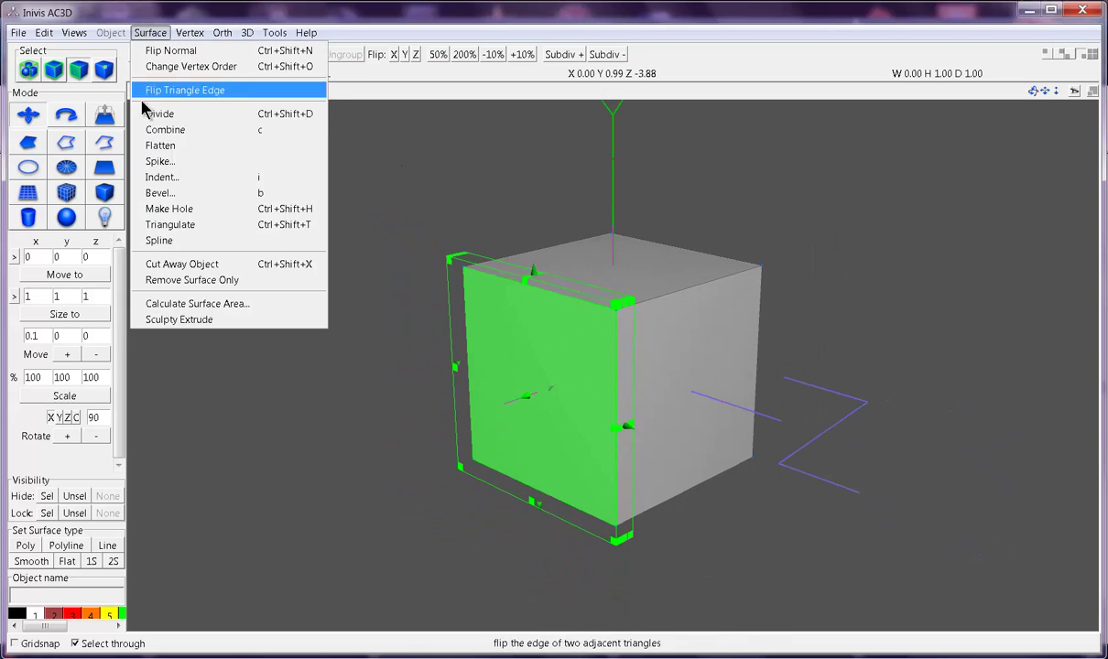
{"action": "left_click", "coordinate": [158, 165]}
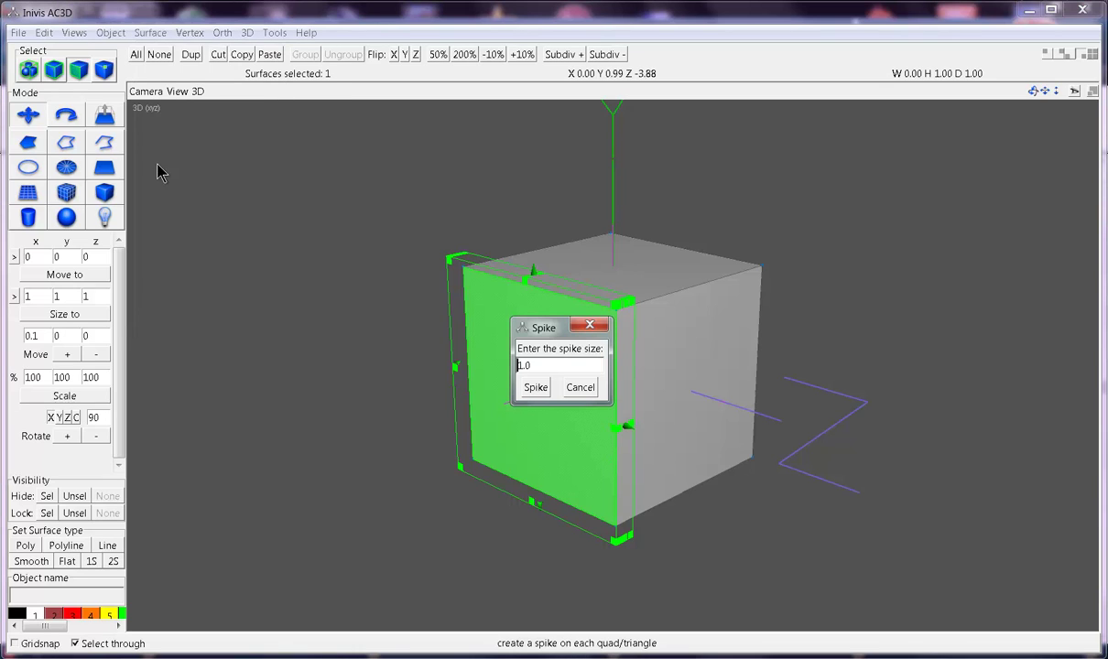
{"action": "left_click", "coordinate": [538, 392]}
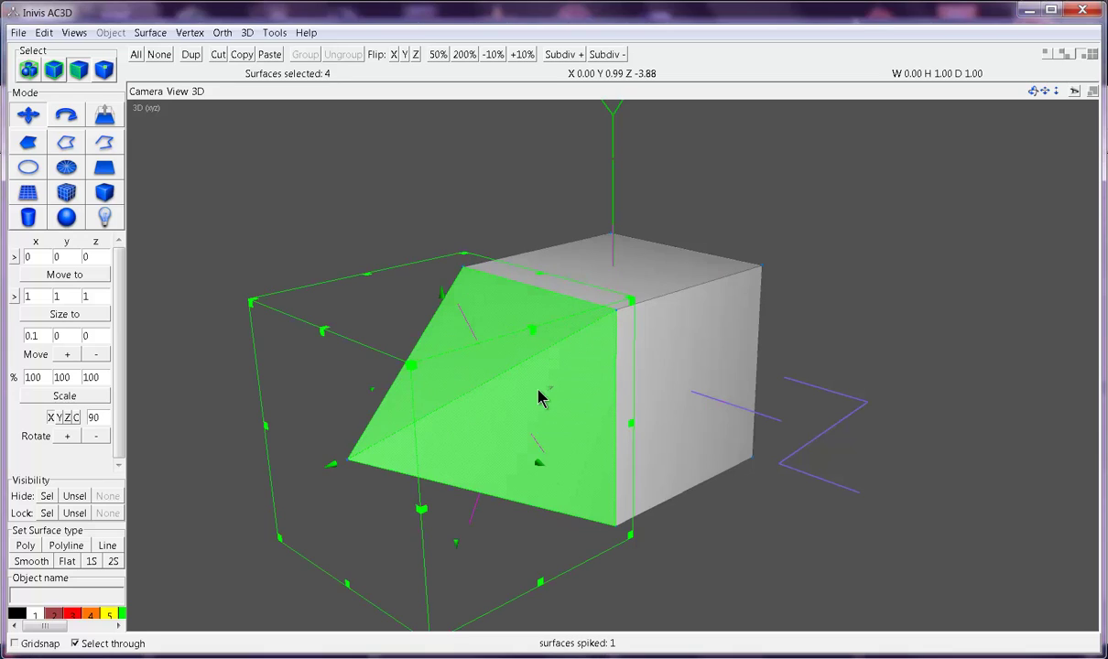
{"action": "left_click_drag", "start_coordinate": [514, 393], "coordinate": [490, 364]}
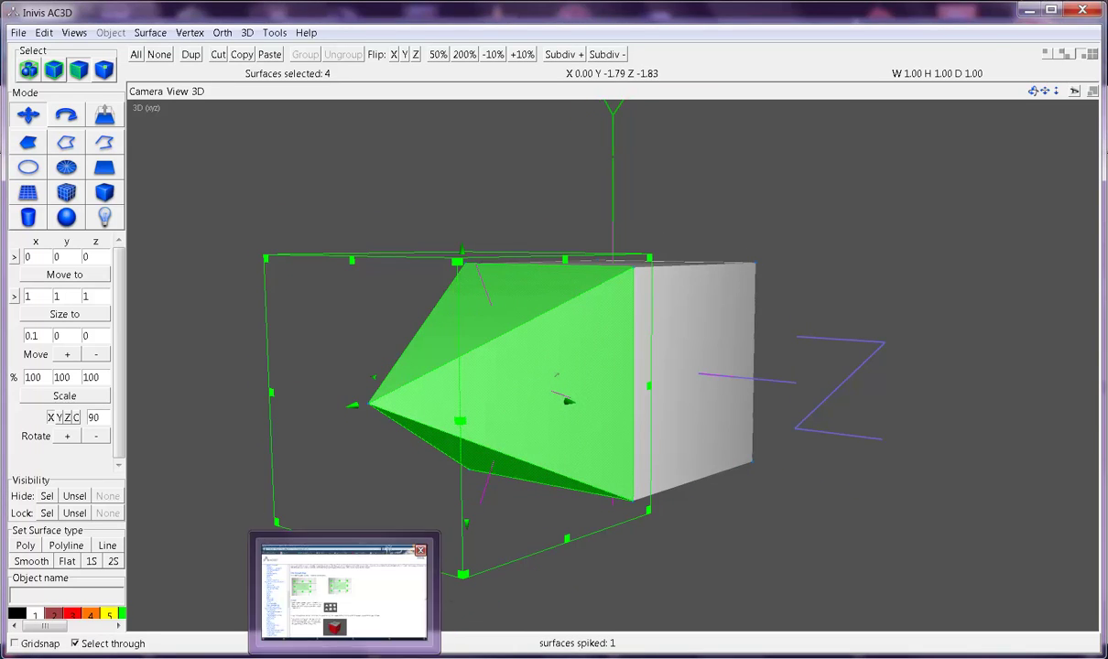
Read the Spike section of the AC3D manual in Firefox and return to the model
{"action": "left_click", "coordinate": [348, 596]}
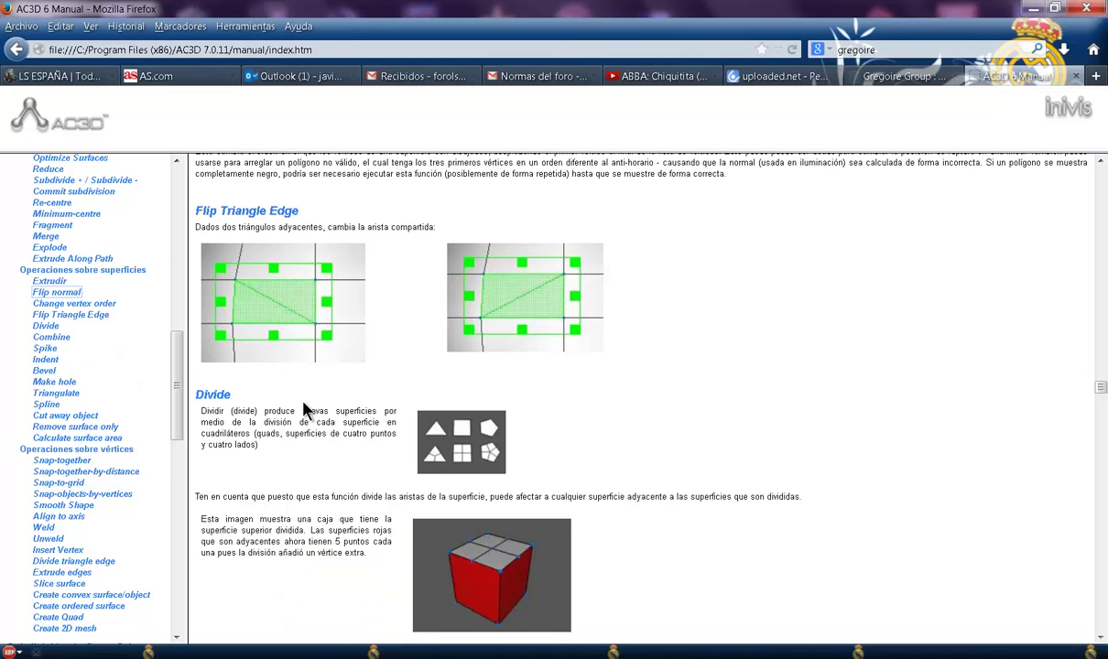
{"action": "scroll", "coordinate": [307, 412], "scroll_direction": "down", "scroll_amount": 5}
{"action": "scroll", "coordinate": [307, 412], "scroll_direction": "down", "scroll_amount": 3}
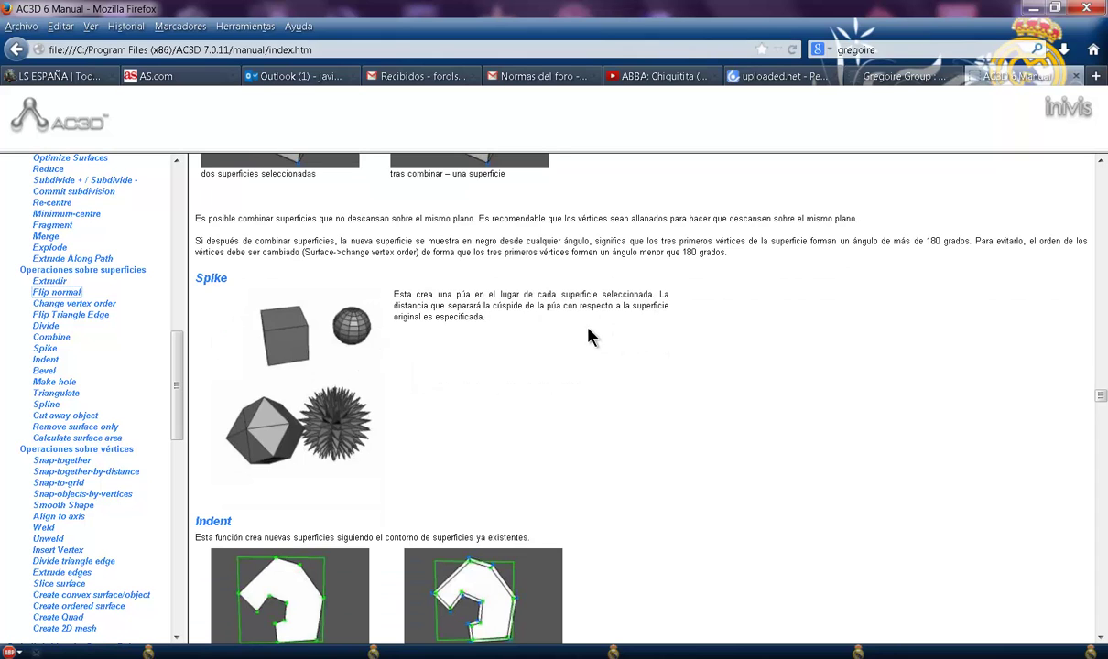
{"action": "key", "text": "alt+Tab"}
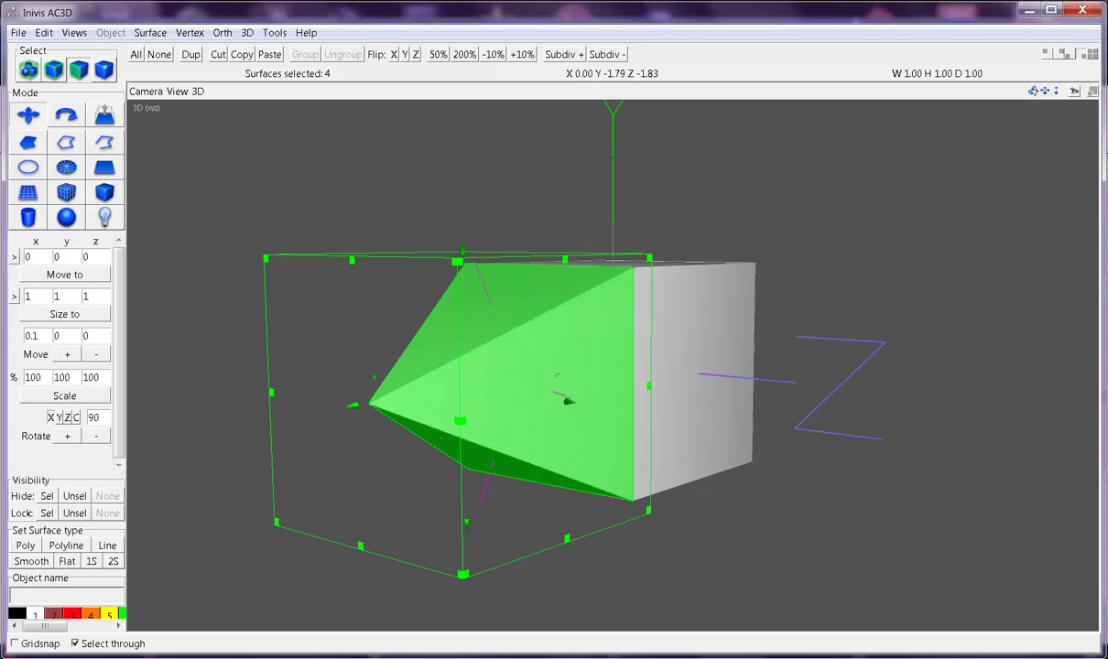
Add a sphere about 0.94 by 0.91 by 0.97 units beside the spiked box
{"action": "left_click", "coordinate": [66, 217]}
{"action": "left_click_drag", "start_coordinate": [158, 169], "coordinate": [247, 272]}
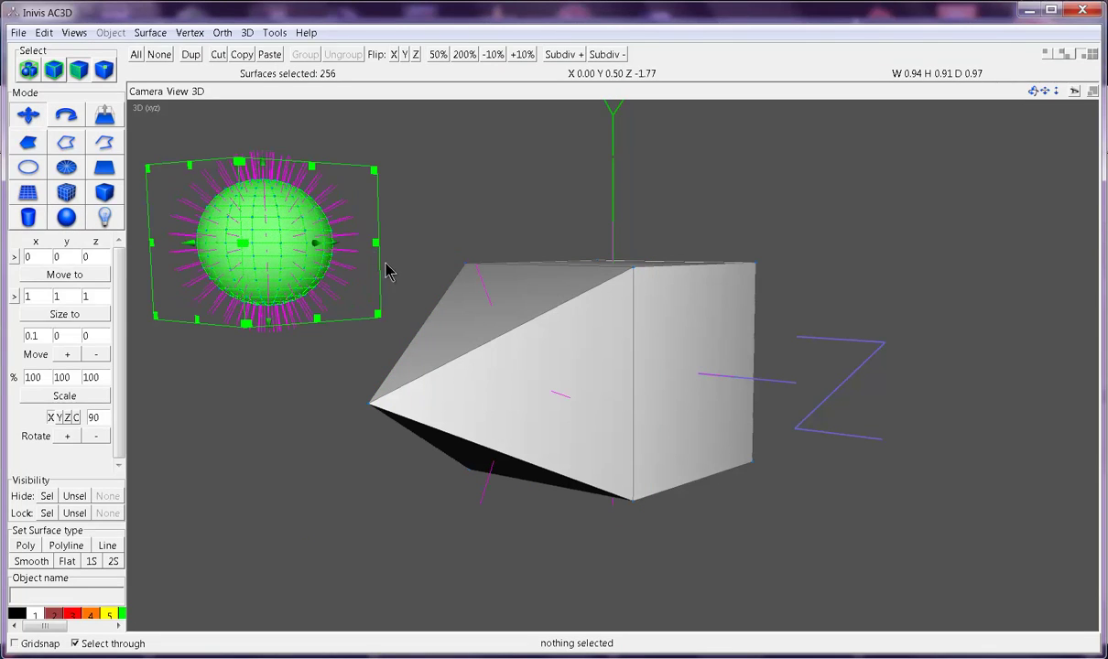
{"action": "left_click_drag", "start_coordinate": [412, 336], "coordinate": [436, 323]}
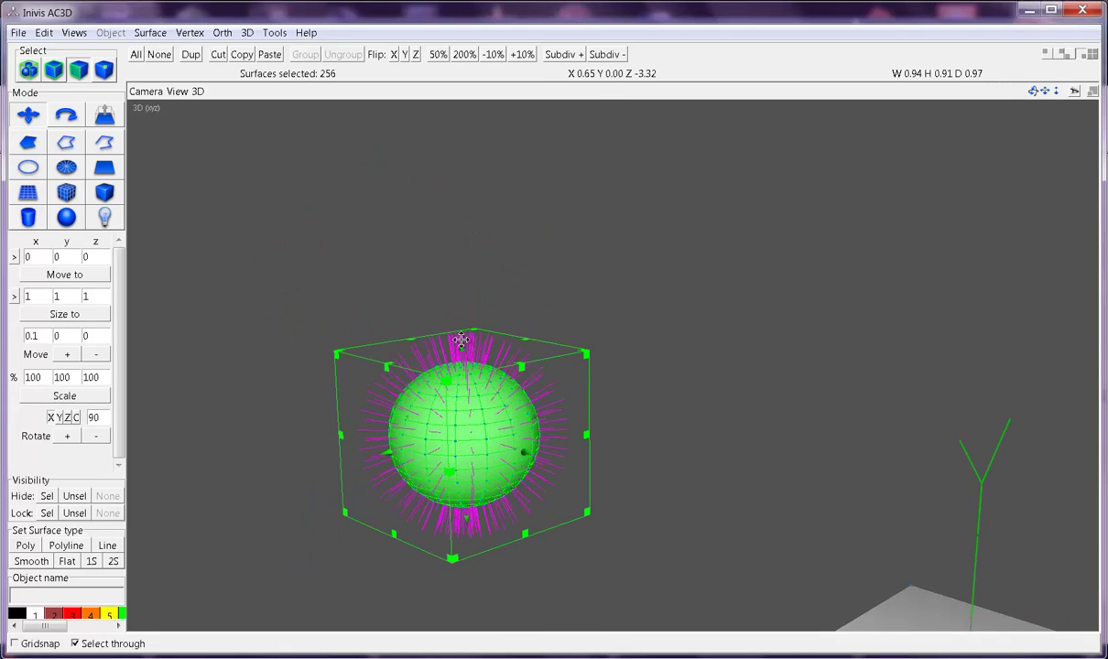
Apply Spike to all of the sphere's surfaces and inspect the result next to the spiked box
{"action": "left_click", "coordinate": [150, 32]}
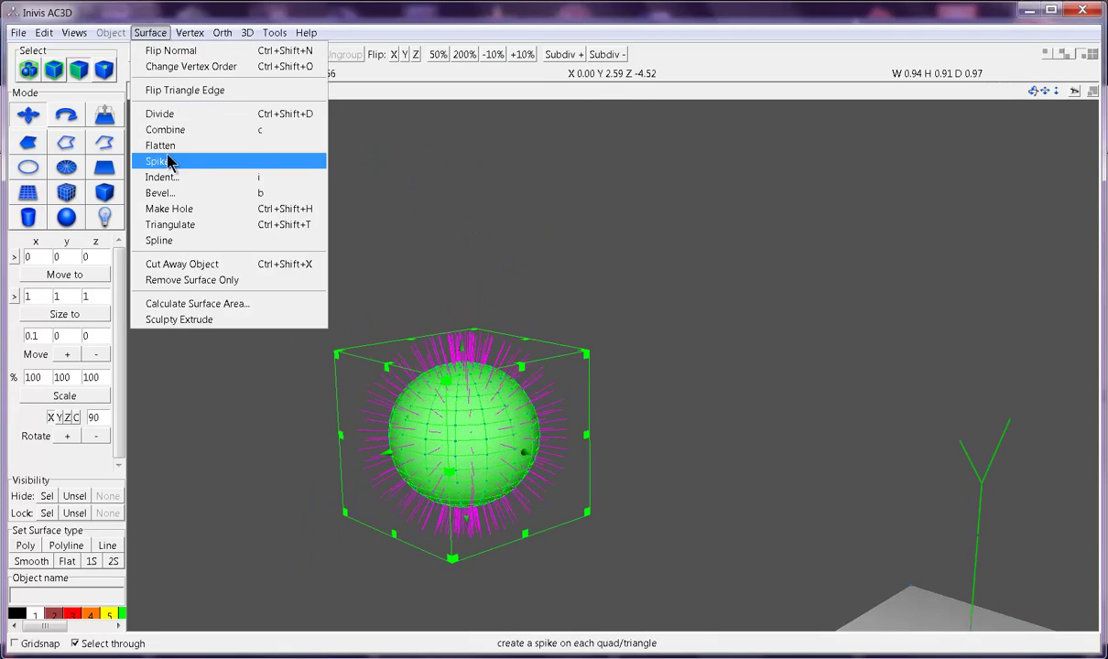
{"action": "left_click", "coordinate": [163, 161]}
{"action": "left_click", "coordinate": [536, 388]}
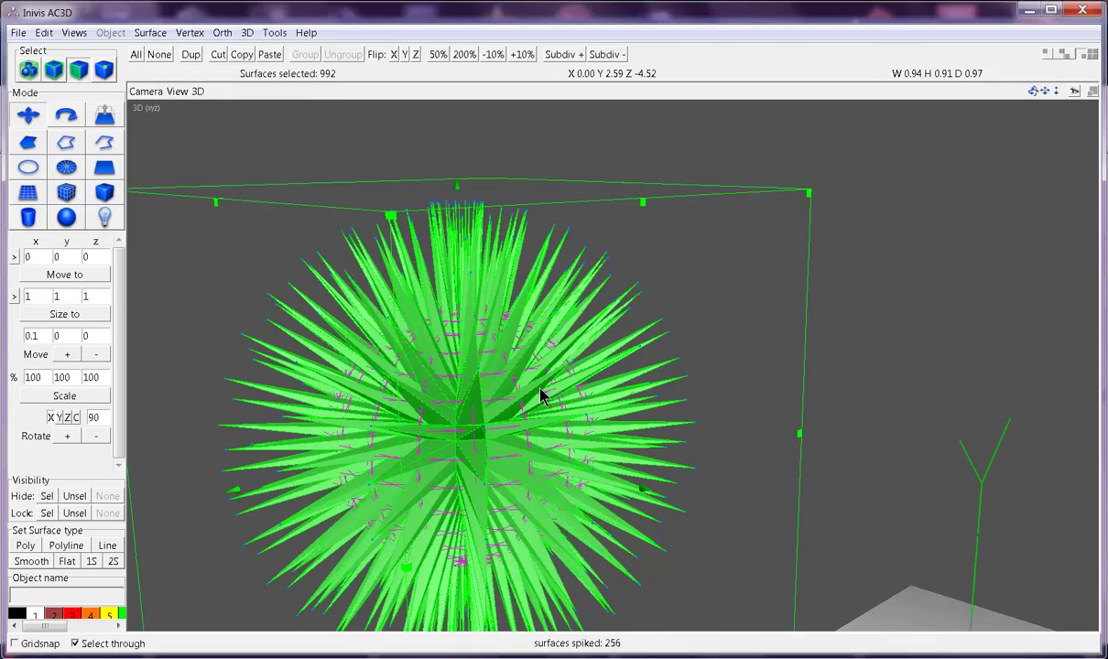
{"action": "left_click_drag", "start_coordinate": [541, 395], "coordinate": [515, 389]}
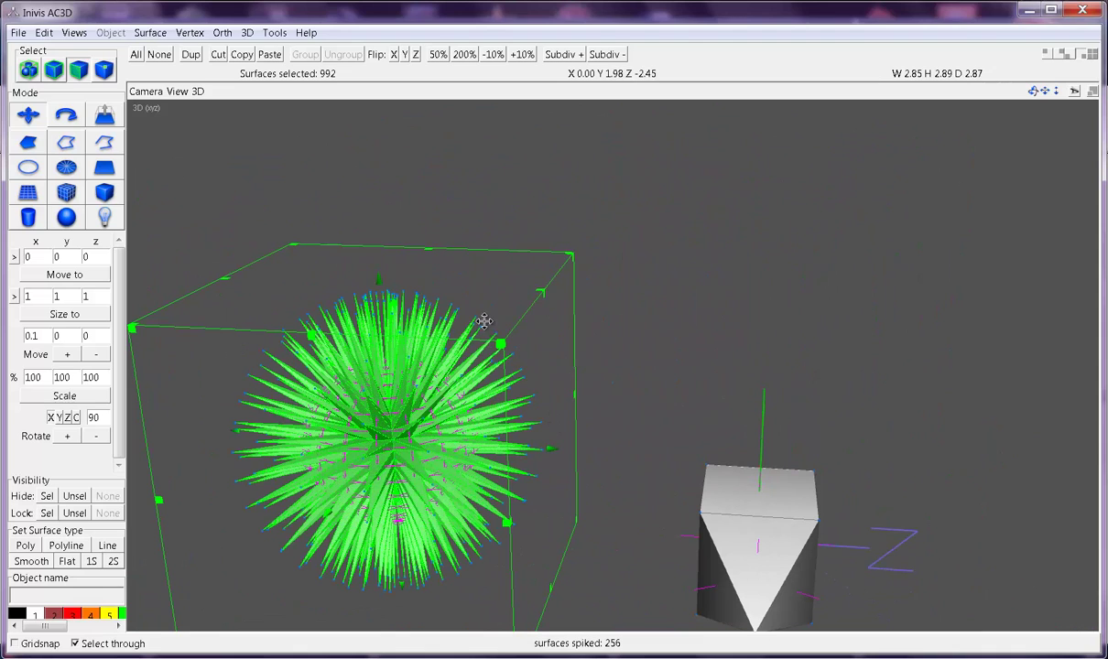
{"action": "left_click_drag", "start_coordinate": [574, 419], "coordinate": [464, 345]}
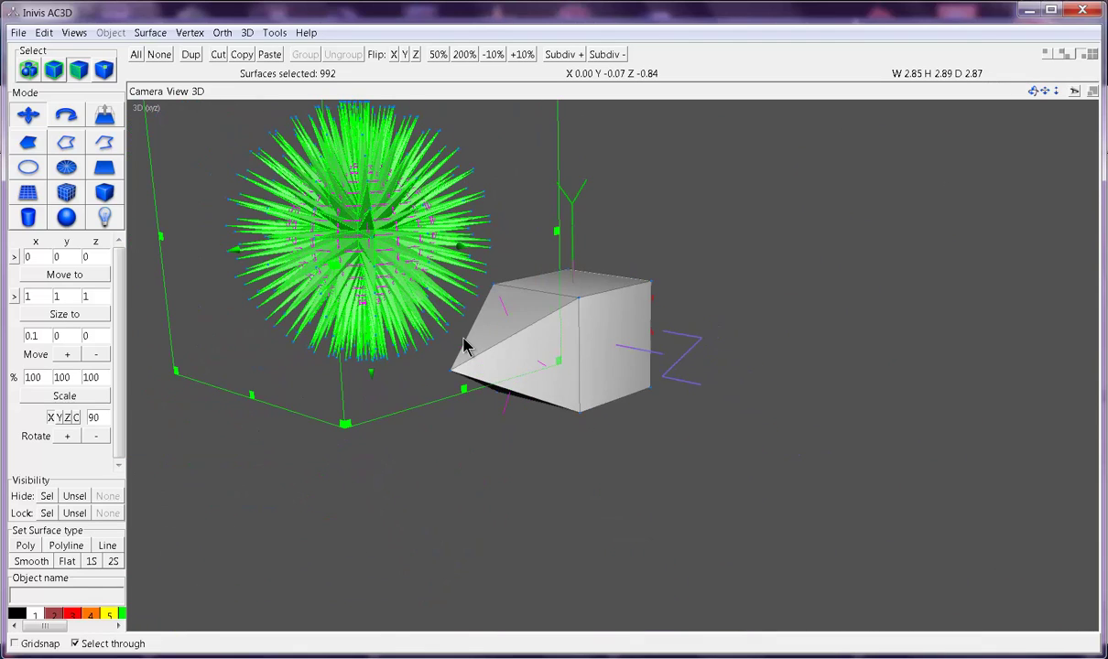
Undo the sphere's spikes, the sphere itself and the spike on the box's side face
{"action": "key", "text": "ctrl+z"}
{"action": "key", "text": "ctrl+z"}
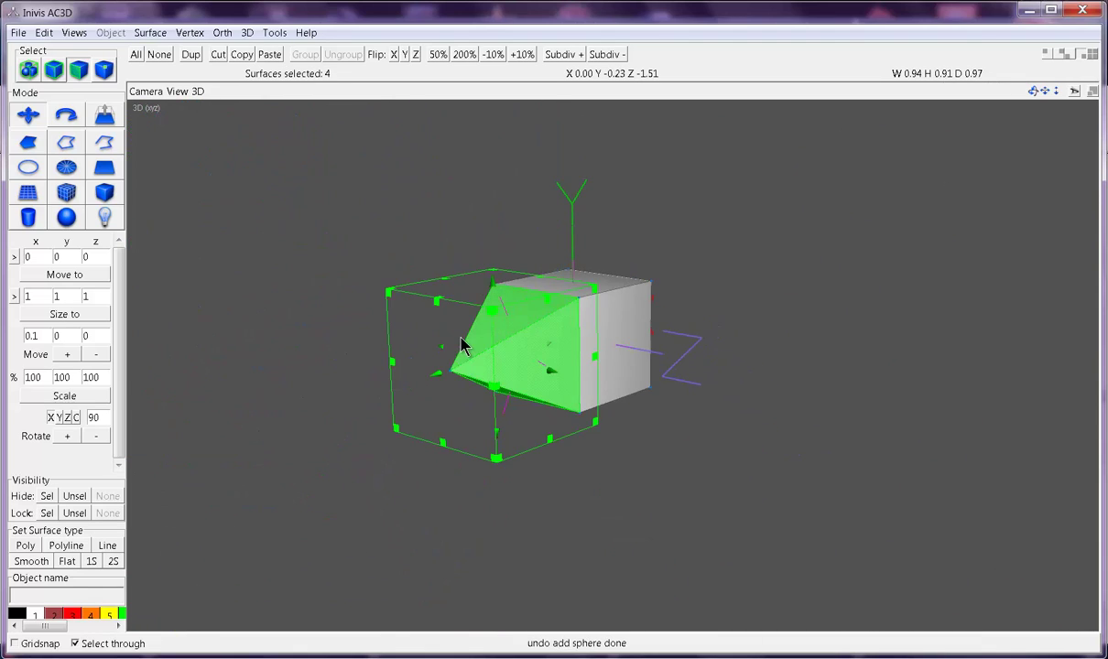
{"action": "key", "text": "ctrl+z"}
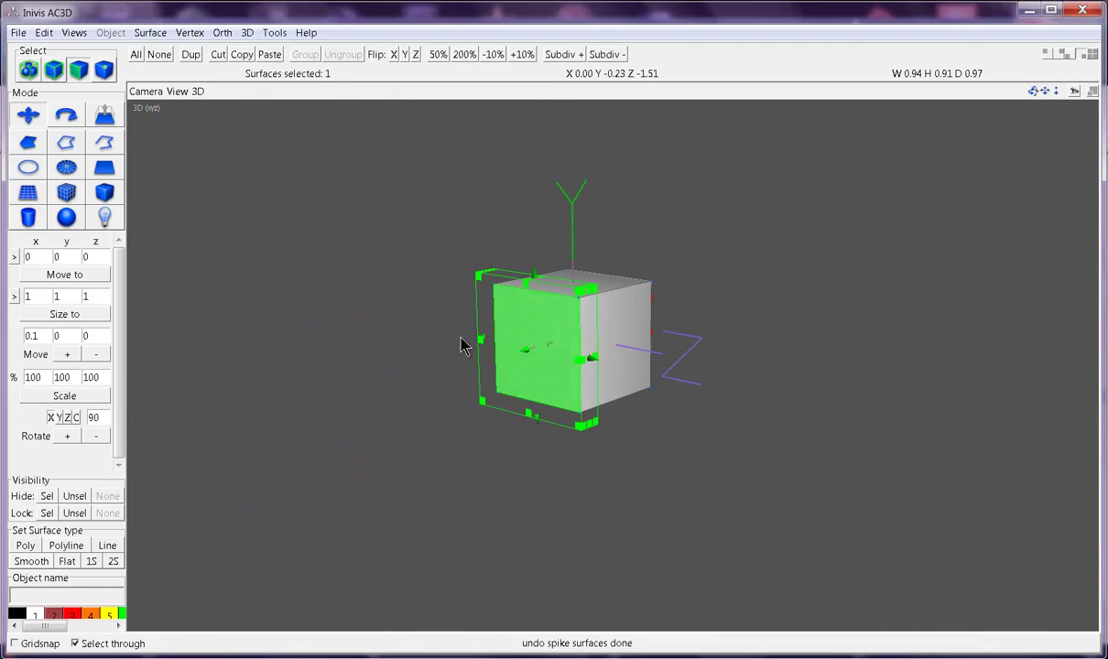
Indent the box's selected side face by a distance of 0.2, inspect it up close and undo the indent
{"action": "left_click", "coordinate": [151, 33]}
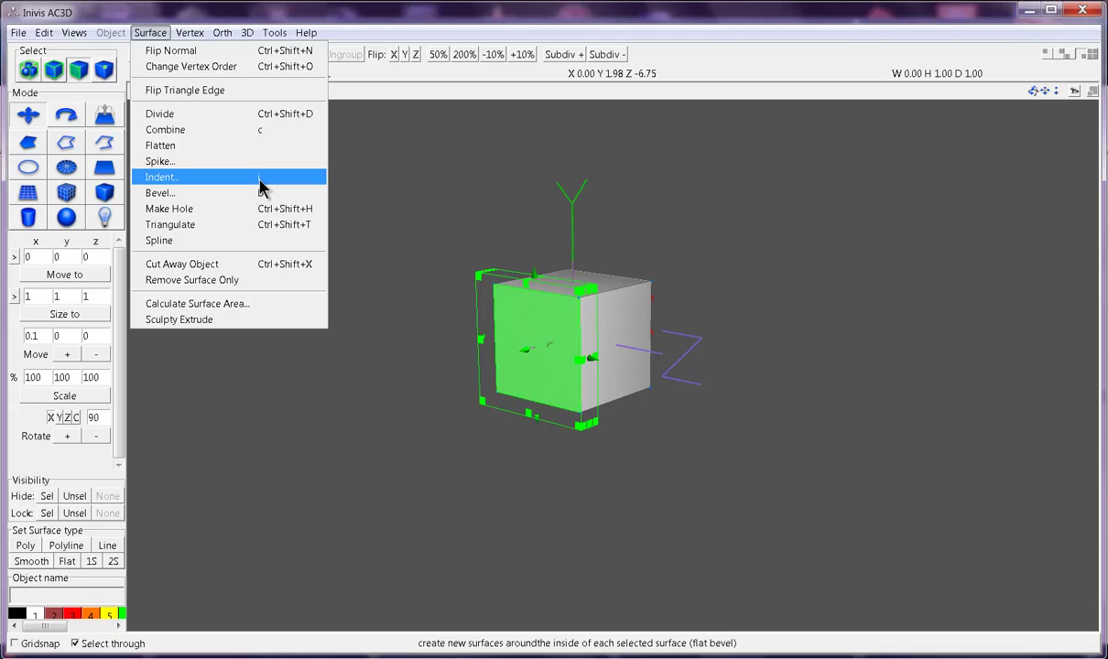
{"action": "left_click", "coordinate": [261, 178]}
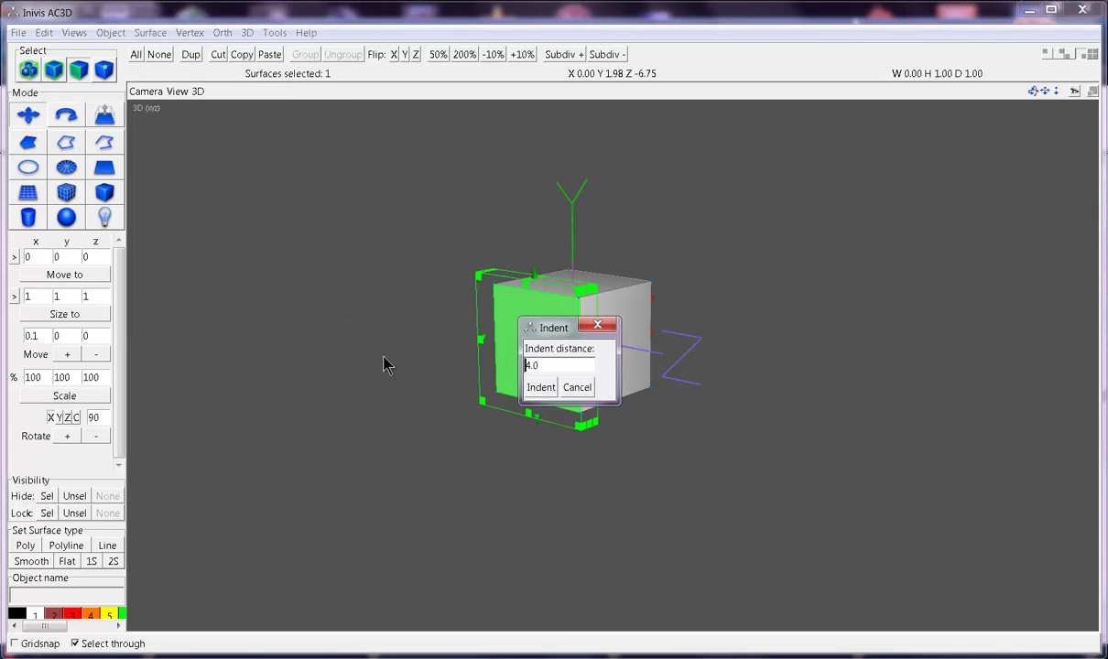
{"action": "left_click", "coordinate": [527, 365]}
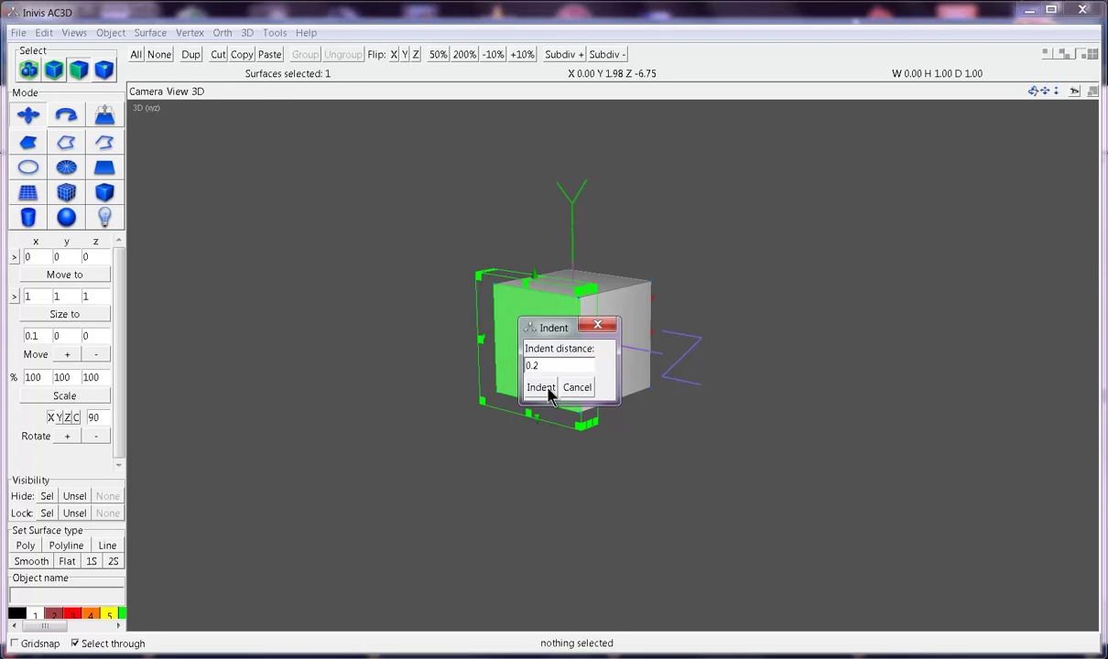
{"action": "left_click", "coordinate": [541, 387]}
{"action": "scroll", "coordinate": [549, 354], "scroll_direction": "up", "scroll_amount": 5}
{"action": "mouse_move", "coordinate": [597, 314]}
{"action": "left_mouse_down"}
{"action": "mouse_move", "coordinate": [554, 300]}
{"action": "mouse_move", "coordinate": [702, 314]}
{"action": "mouse_move", "coordinate": [594, 322]}
{"action": "left_mouse_up"}
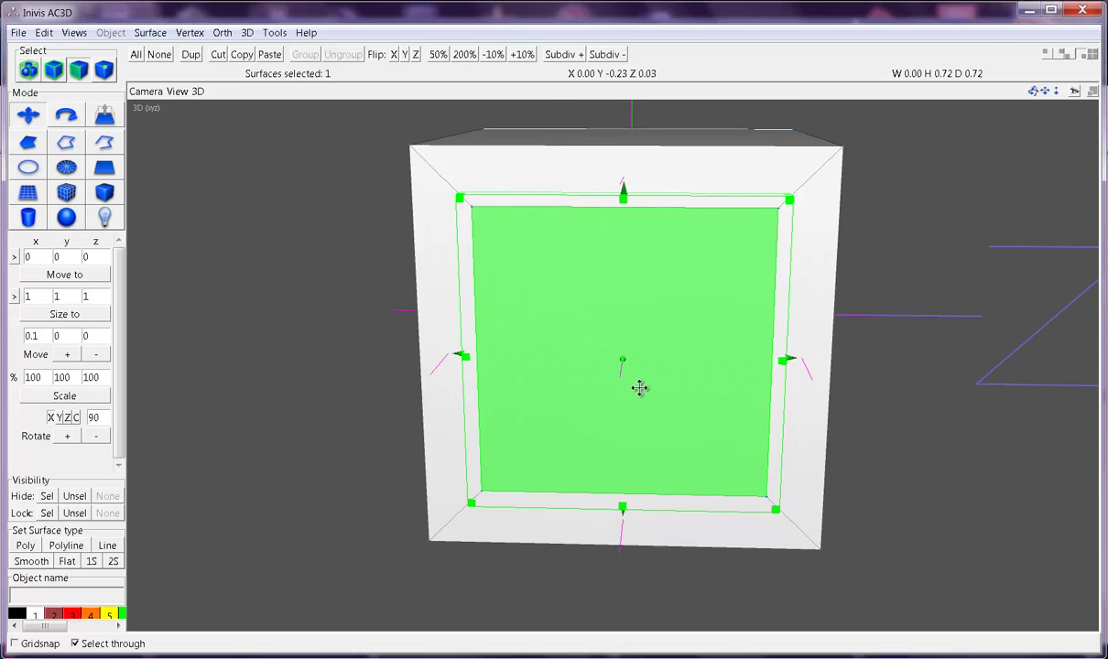
{"action": "key", "text": "ctrl+z"}
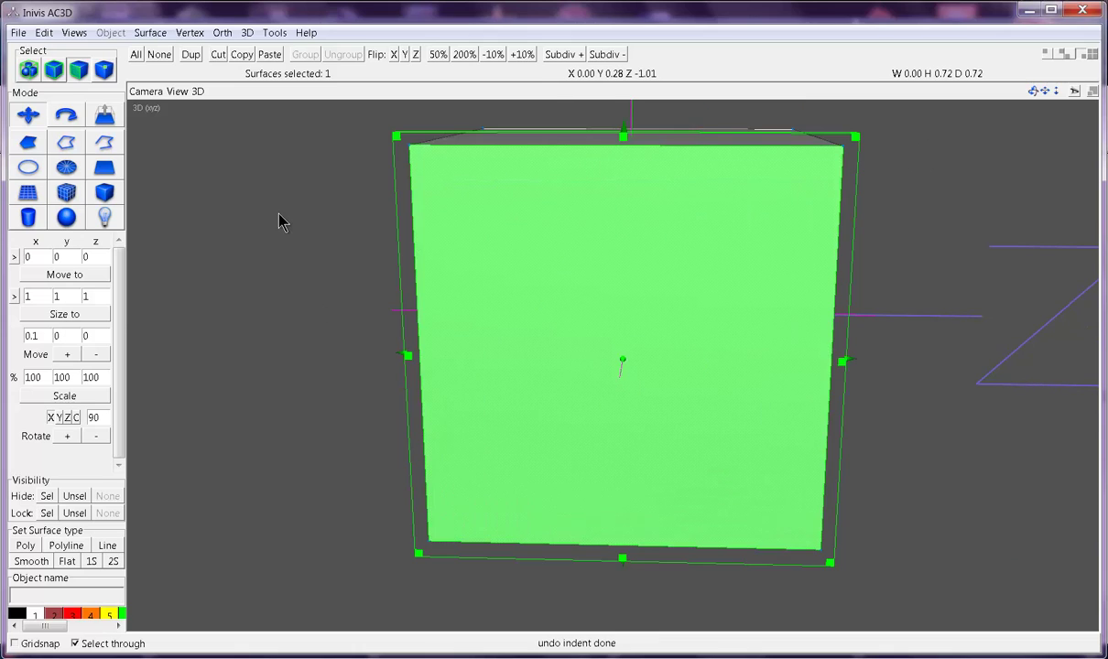
Try an indent distance of -0.2 on the same side face and undo it
{"action": "left_click", "coordinate": [150, 34]}
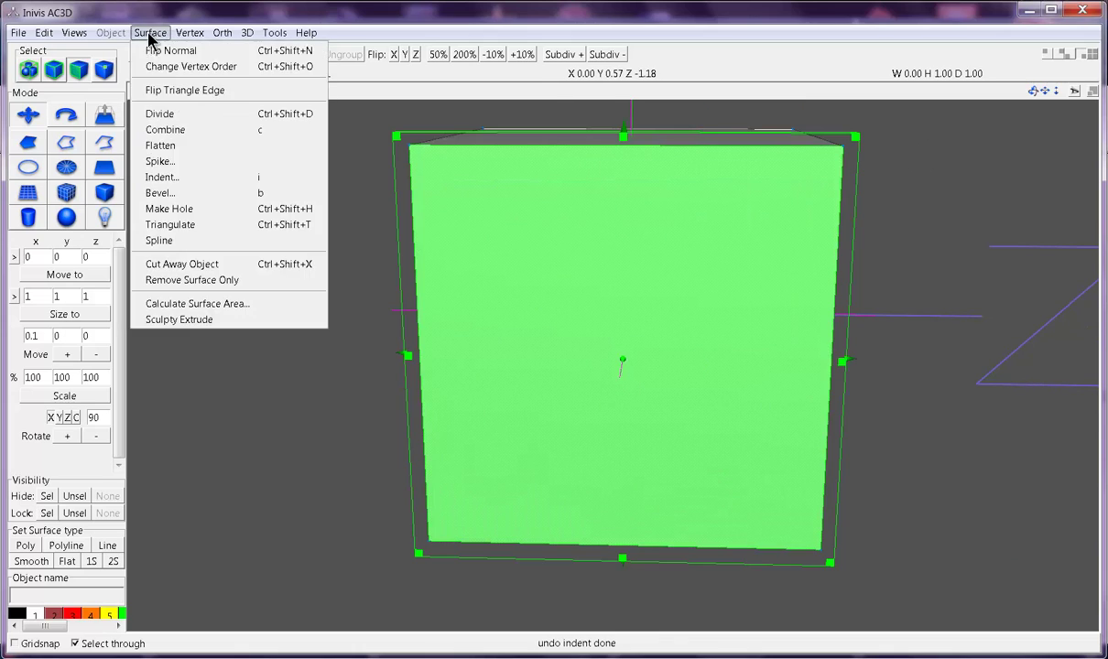
{"action": "left_click", "coordinate": [175, 177]}
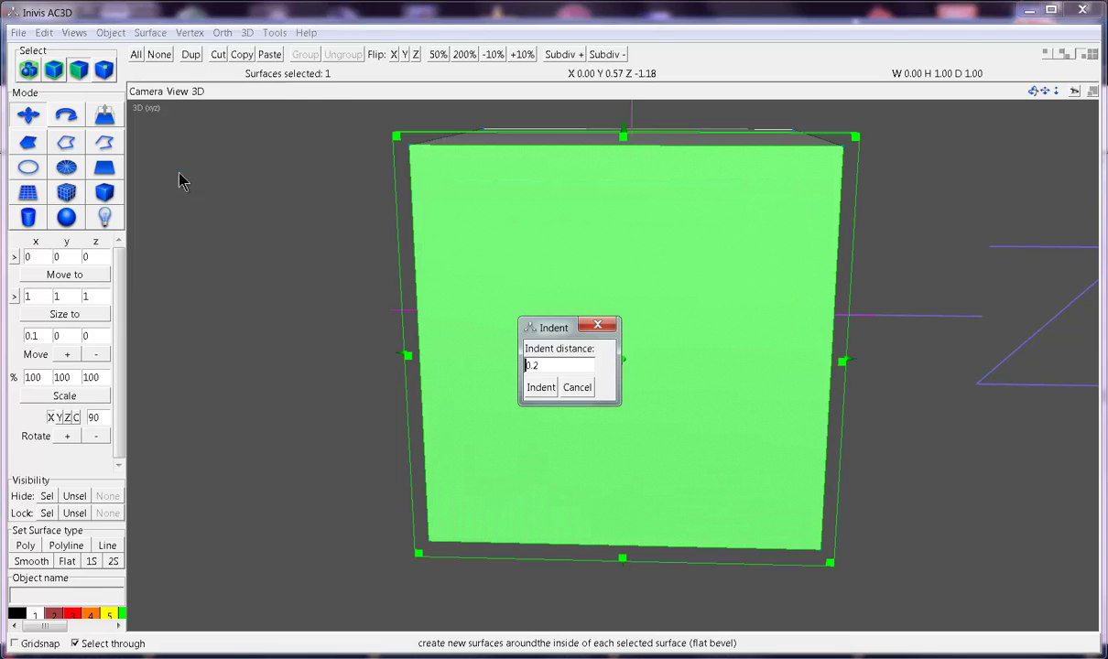
{"action": "left_click", "coordinate": [540, 388]}
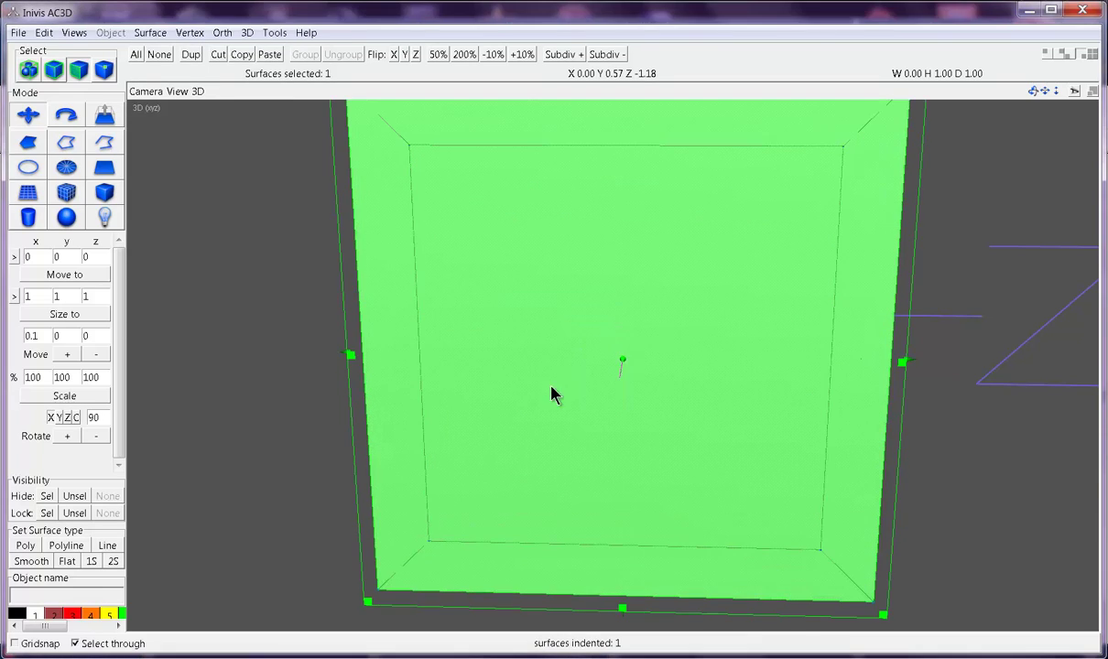
{"action": "scroll", "coordinate": [596, 360], "scroll_direction": "down", "scroll_amount": 5}
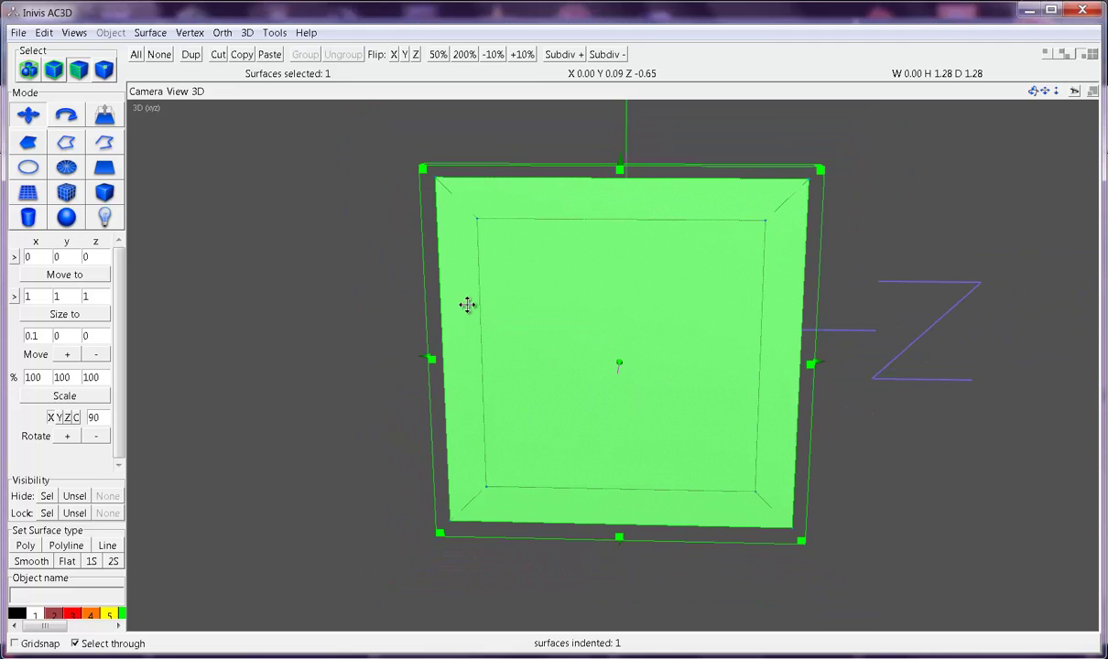
{"action": "key", "text": "ctrl+z"}
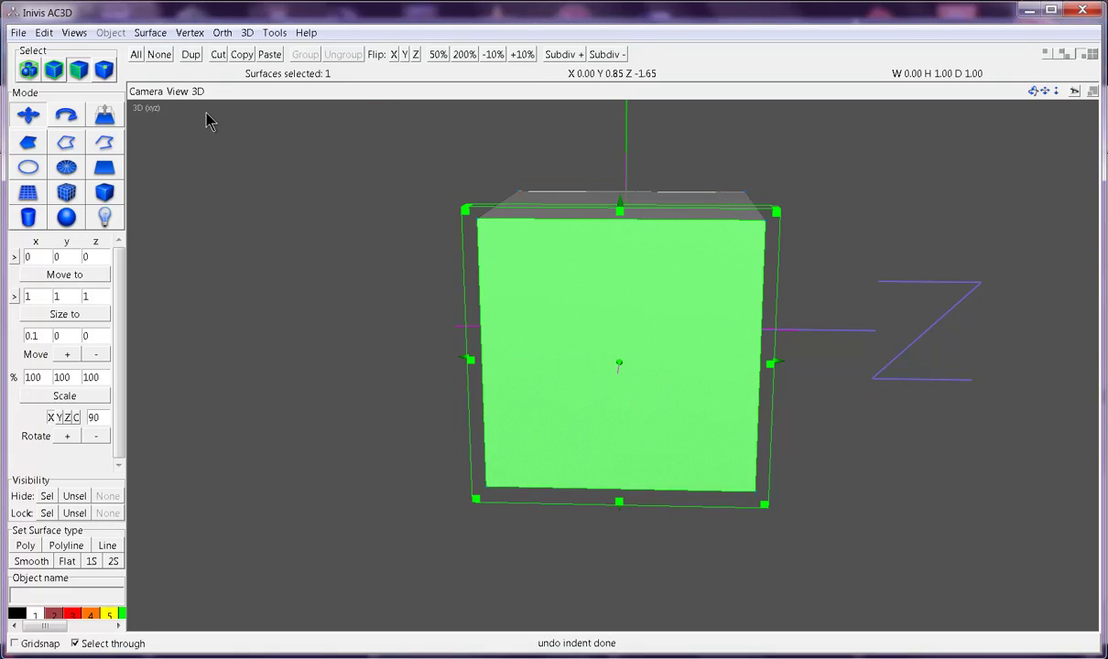
Repeat the -0.2 indent on the side face to build up outer borders and undo all of them
{"action": "key", "text": "ctrl+y"}
{"action": "key", "text": "ctrl+z"}
{"action": "key", "text": "ctrl+y"}
{"action": "scroll", "coordinate": [437, 296], "scroll_direction": "up", "scroll_amount": 8}
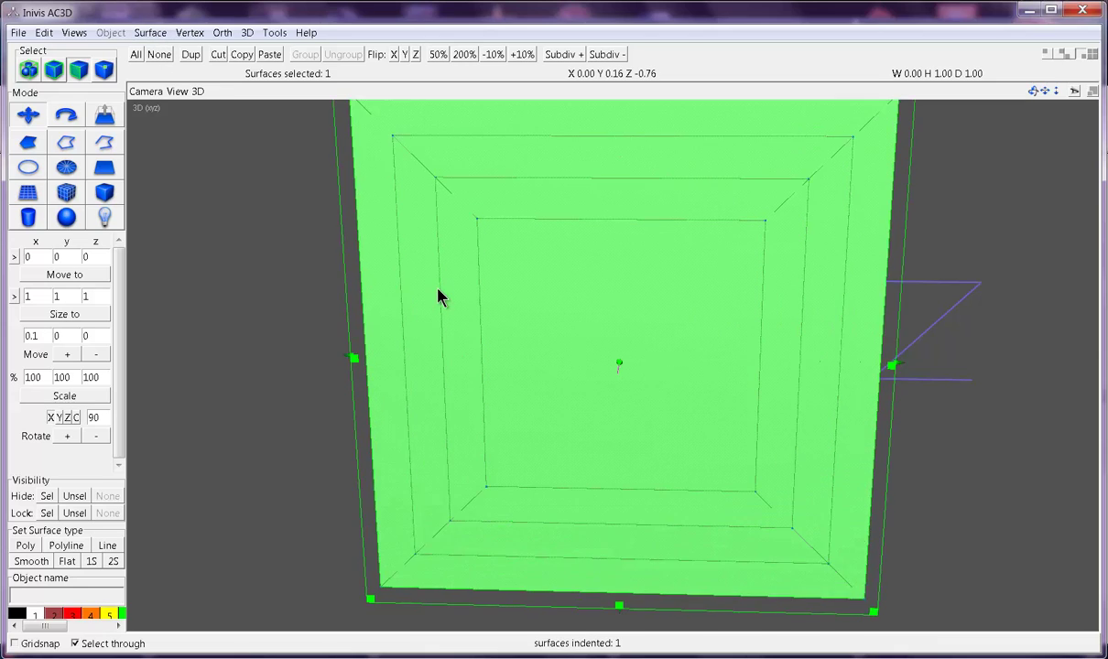
{"action": "key", "text": "ctrl+z"}
{"action": "scroll", "coordinate": [438, 296], "scroll_direction": "down", "scroll_amount": 8}
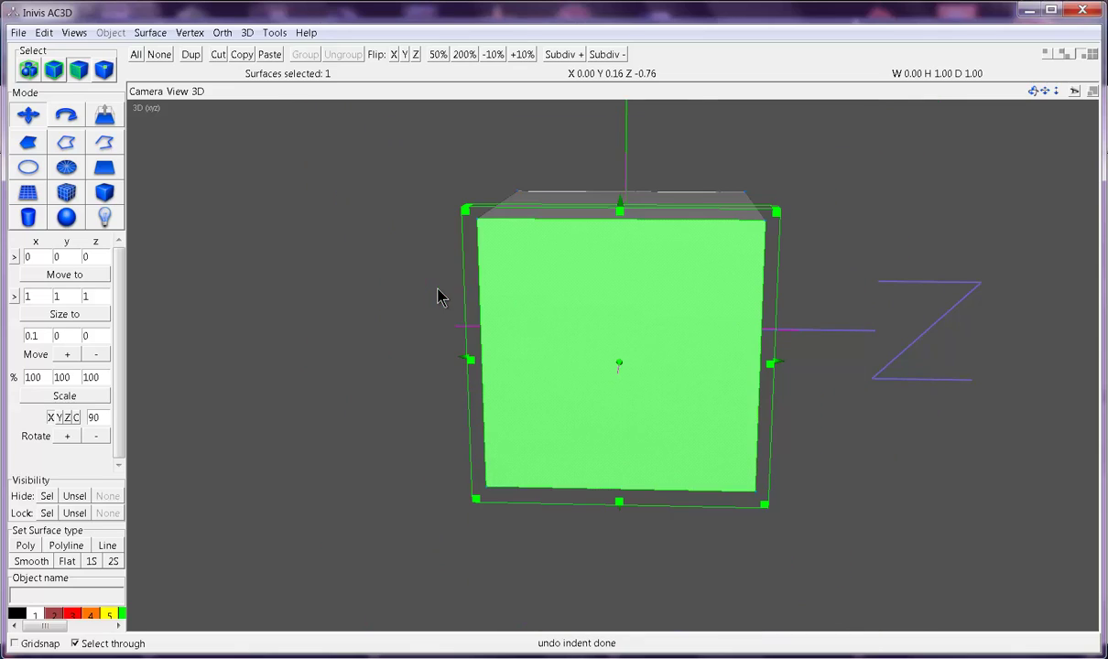
Indent the box's side face by a distance of 0.2
{"action": "left_click", "coordinate": [150, 33]}
{"action": "left_click", "coordinate": [176, 178]}
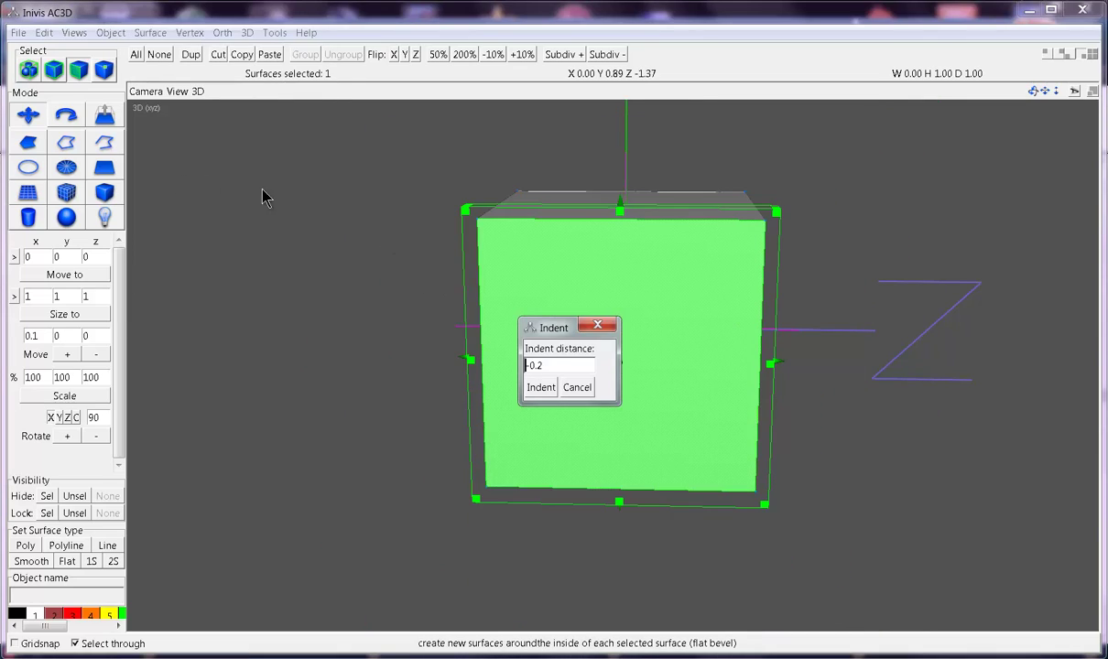
{"action": "key", "text": "BackSpace"}
{"action": "left_click", "coordinate": [540, 387]}
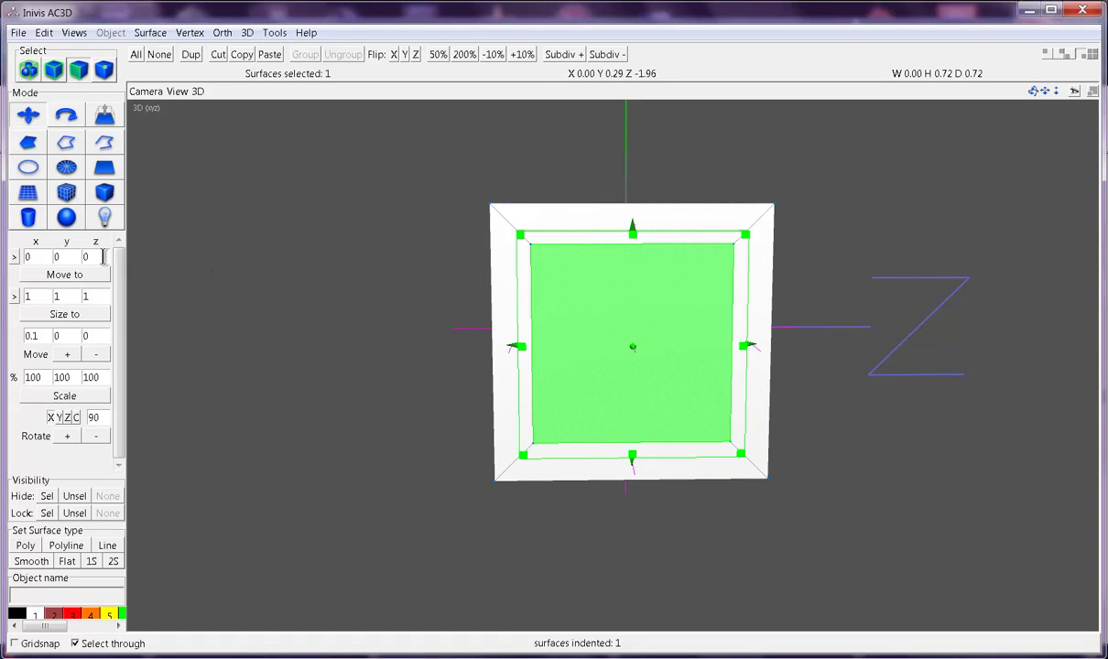
Read the inner face's exact size and inspect the narrow border surface beside it in surface selection mode
{"action": "left_click", "coordinate": [15, 298]}
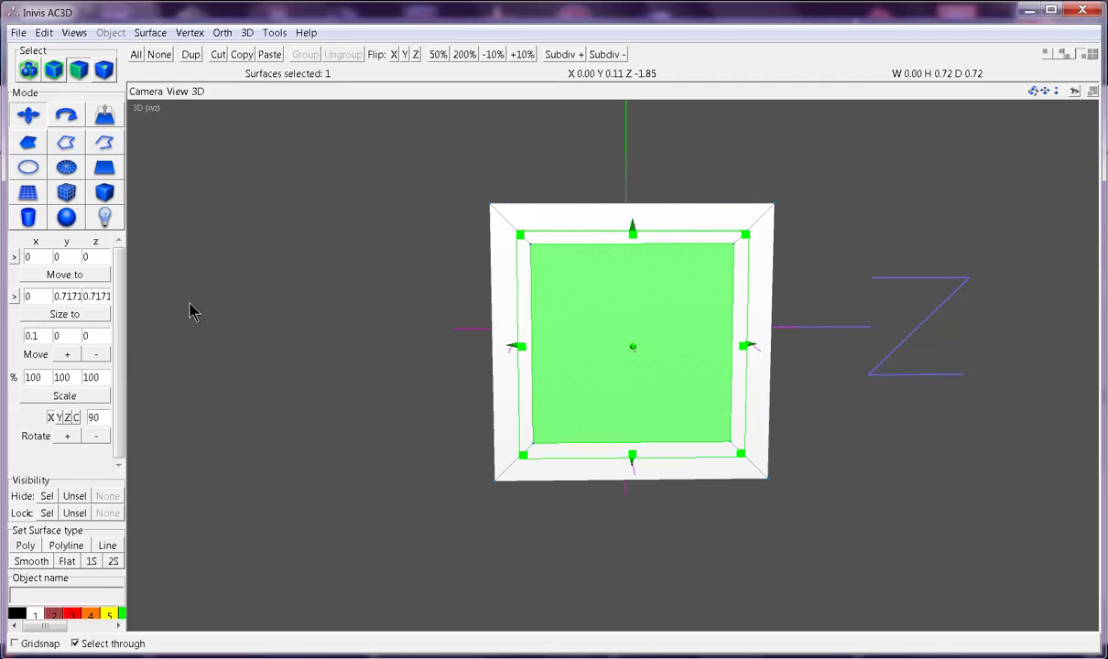
{"action": "scroll", "coordinate": [293, 280], "scroll_direction": "up", "scroll_amount": 3}
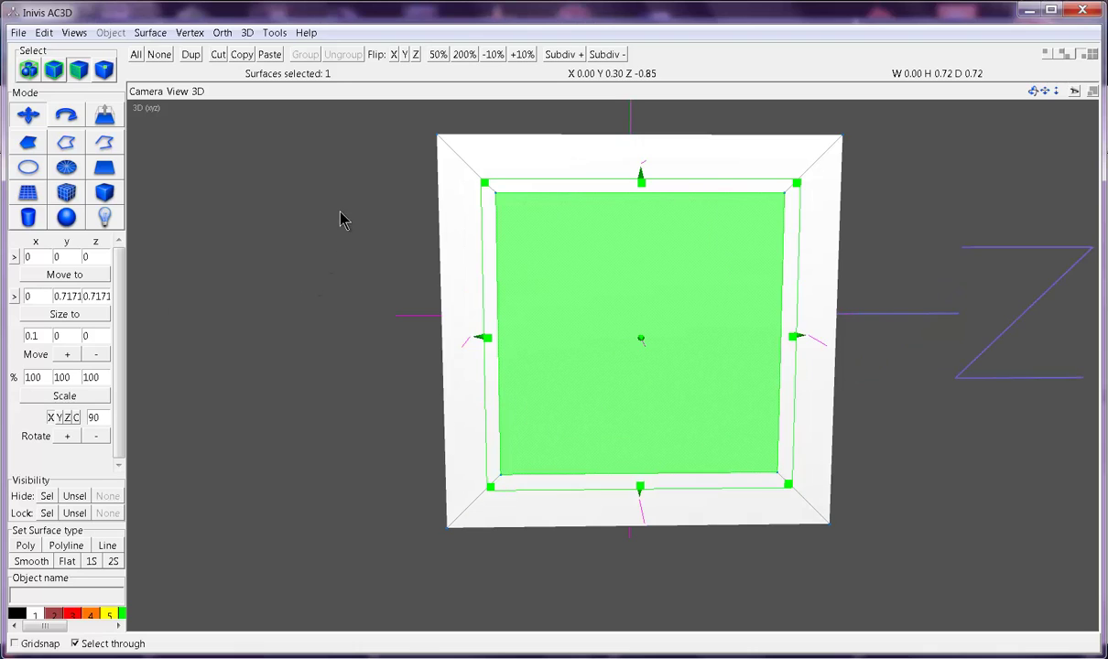
{"action": "mouse_move", "coordinate": [340, 220]}
{"action": "middle_mouse_down"}
{"action": "mouse_move", "coordinate": [329, 242]}
{"action": "mouse_move", "coordinate": [333, 215]}
{"action": "middle_mouse_up"}
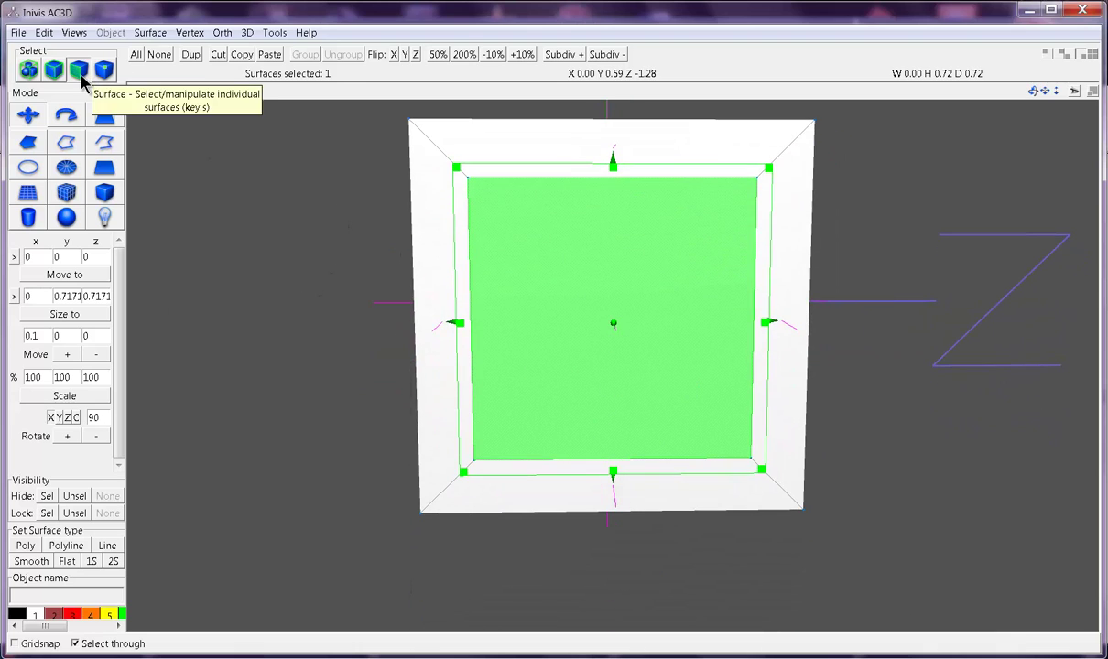
{"action": "left_click", "coordinate": [80, 74]}
{"action": "left_click", "coordinate": [346, 245]}
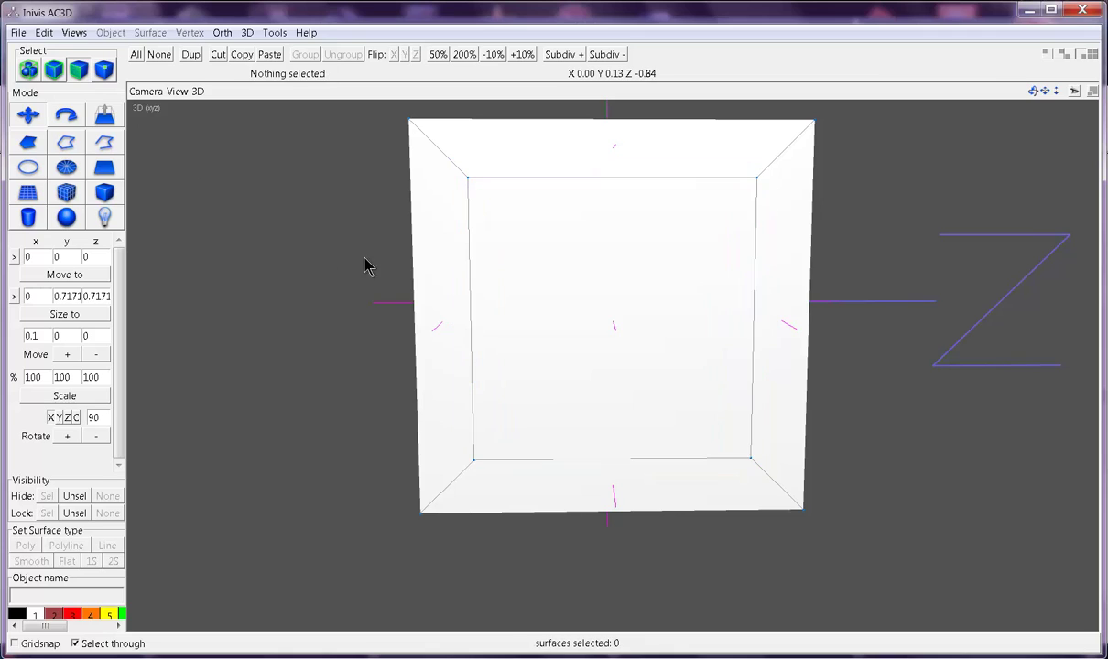
{"action": "left_click", "coordinate": [436, 257]}
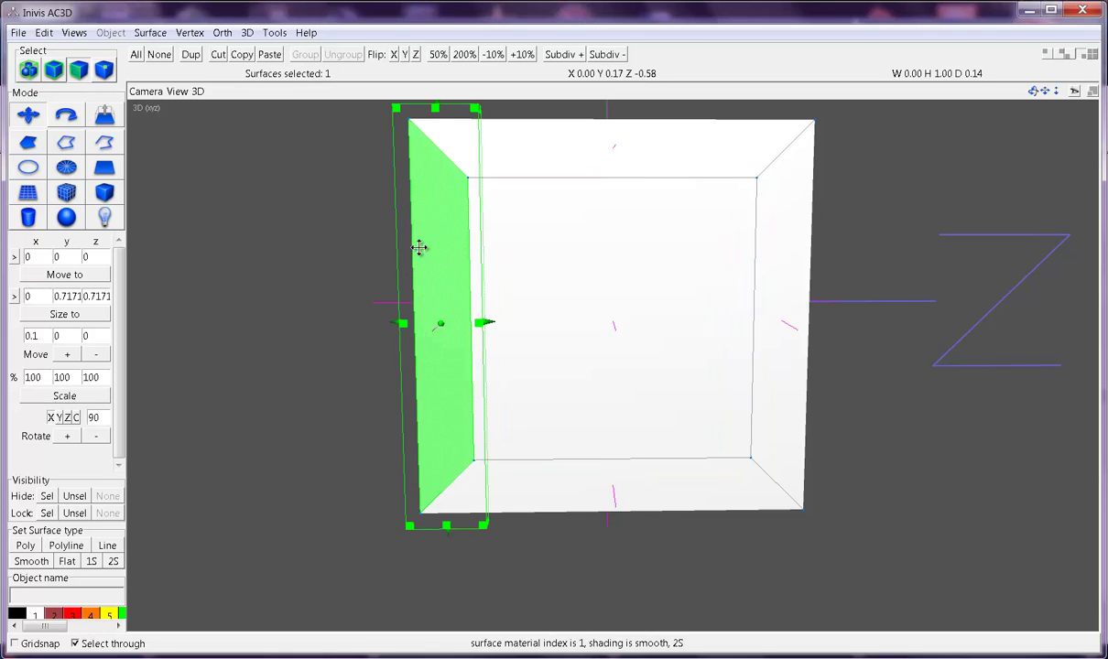
{"action": "left_click", "coordinate": [344, 240]}
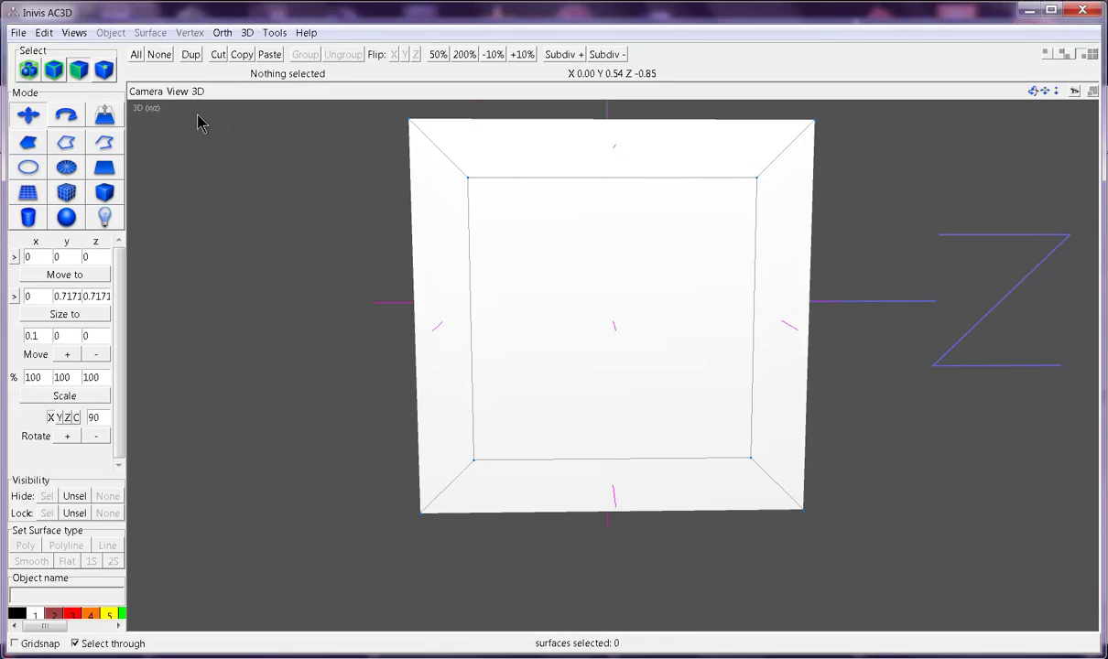
Select the three vertices at the indented face's upper corner and rotate them 45 degrees about the X axis
{"action": "left_click", "coordinate": [104, 71]}
{"action": "left_click_drag", "start_coordinate": [397, 109], "coordinate": [441, 168]}
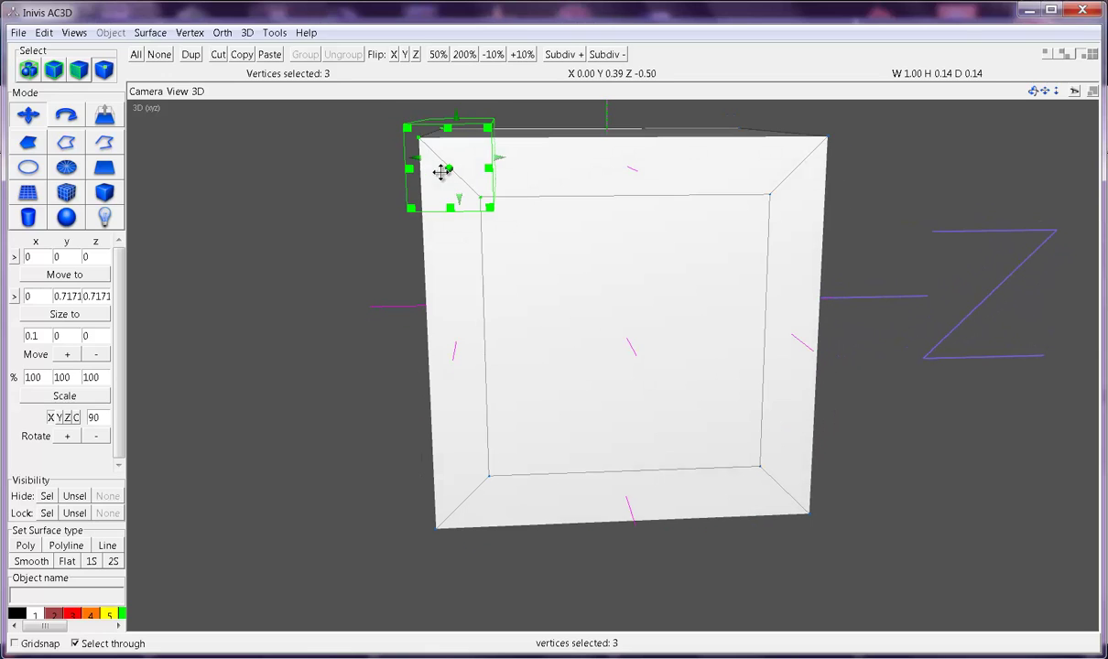
{"action": "left_click", "coordinate": [101, 417]}
{"action": "type", "text": "45"}
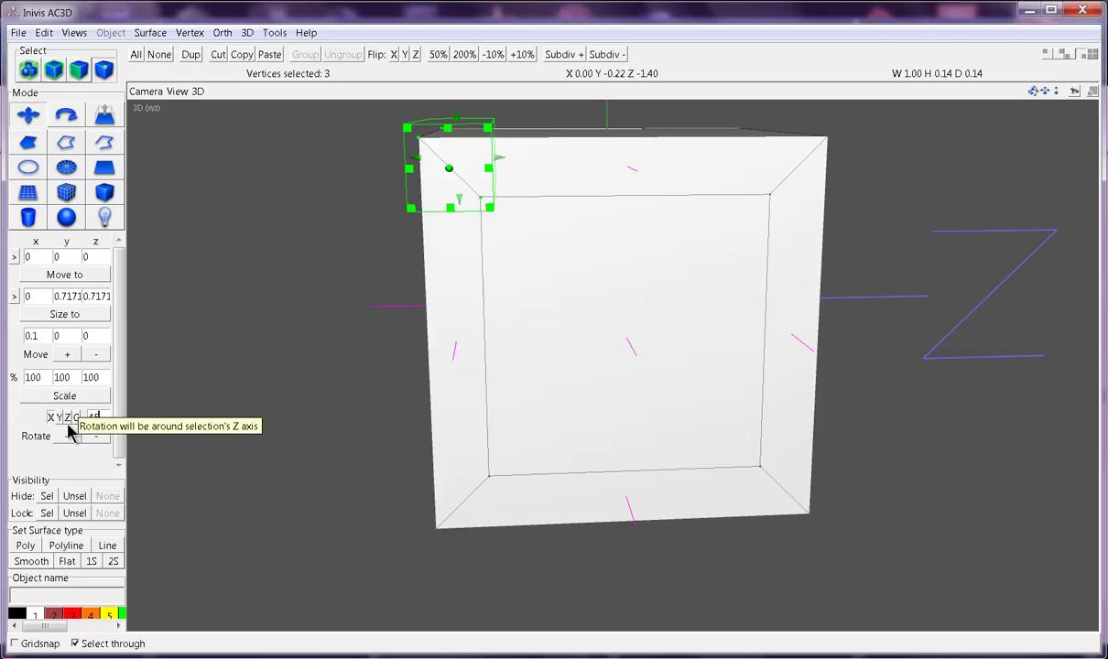
{"action": "left_click", "coordinate": [546, 307]}
{"action": "left_click_drag", "start_coordinate": [547, 307], "coordinate": [542, 307]}
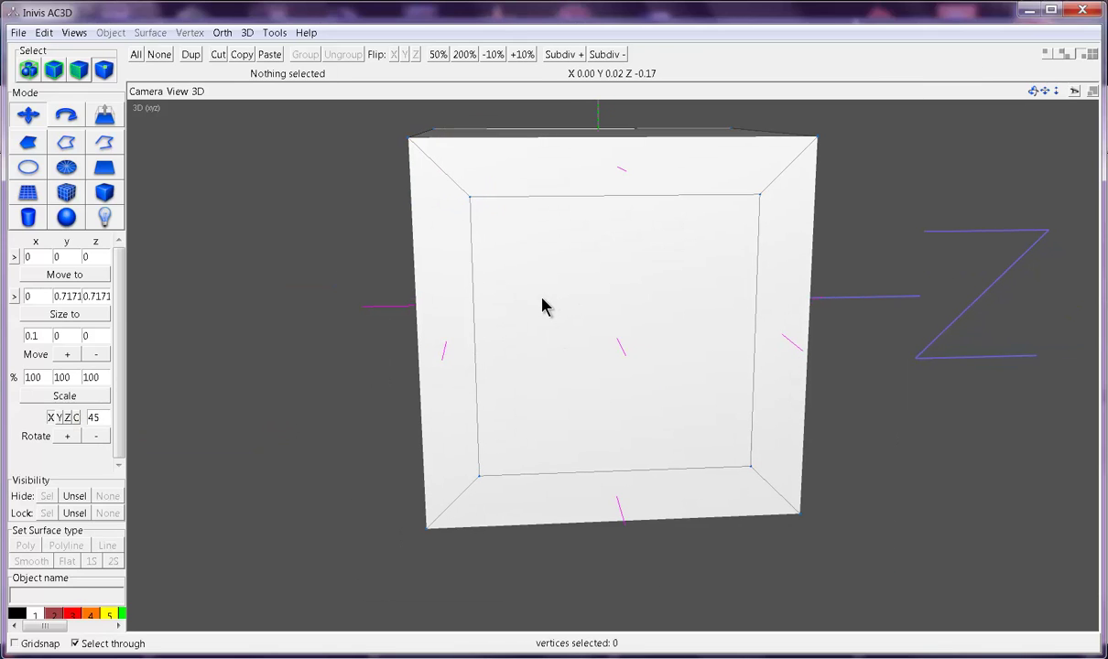
{"action": "key", "text": "ctrl+z"}
{"action": "key", "text": "F4"}
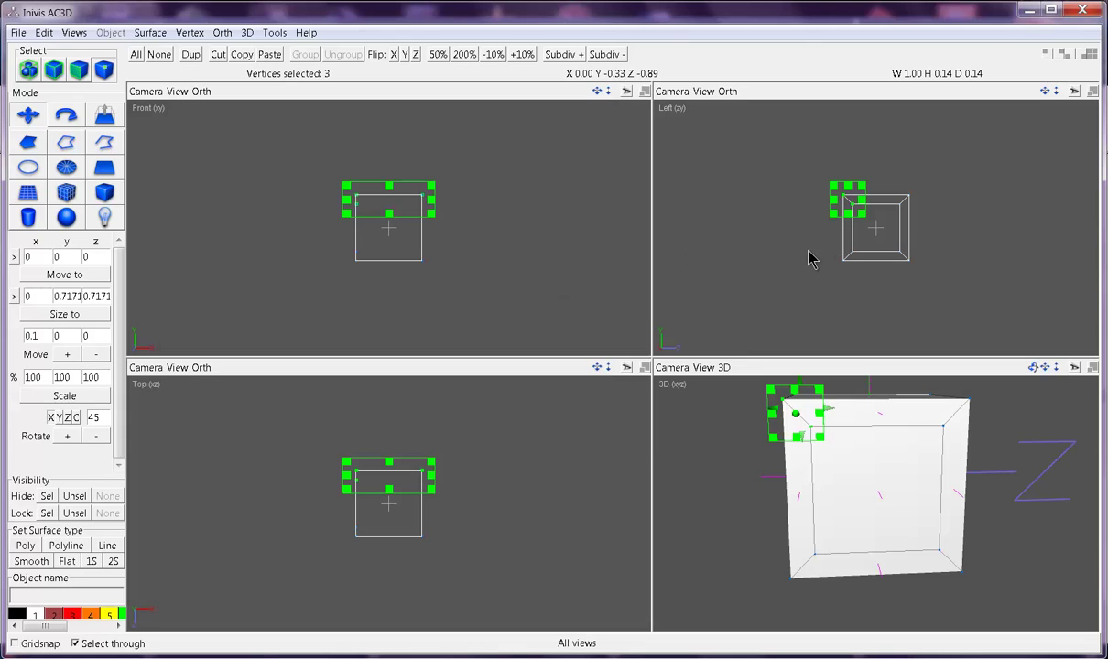
{"action": "left_click", "coordinate": [67, 437]}
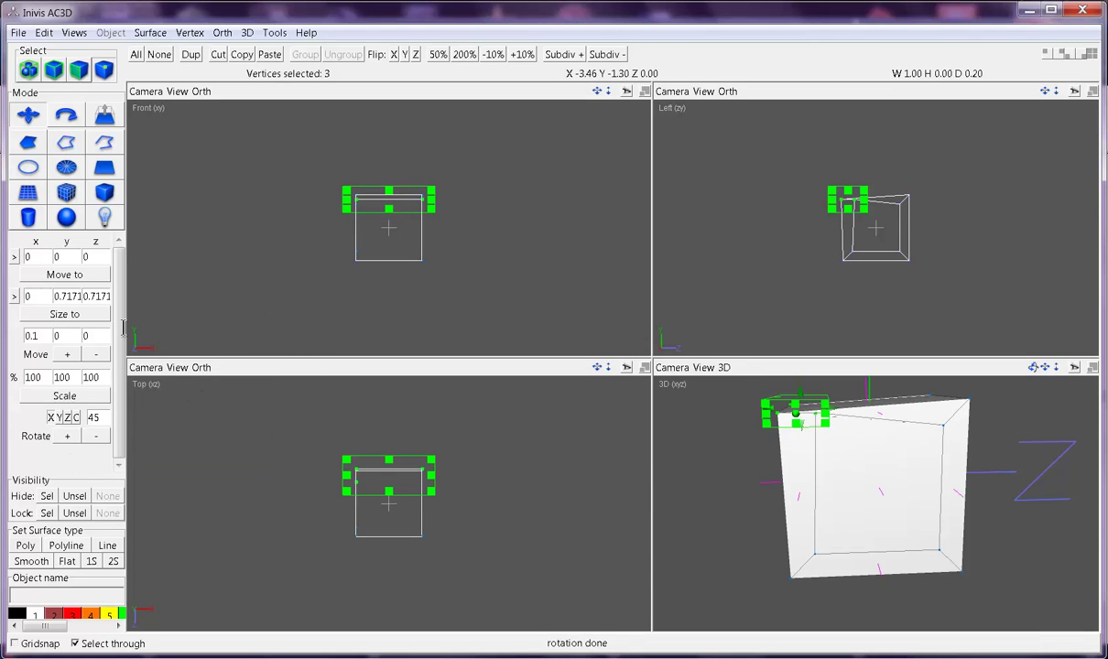
Read the exact size of the rotated vertex selection and examine its diagonal up close in the side view
{"action": "left_click", "coordinate": [14, 296]}
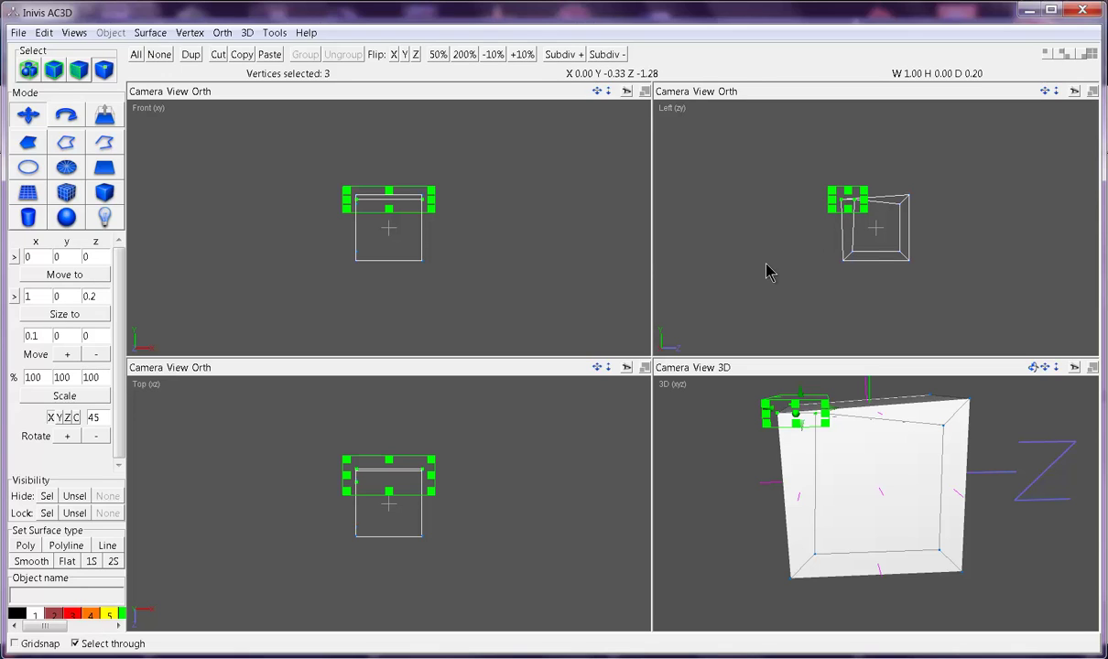
{"action": "key", "text": "space"}
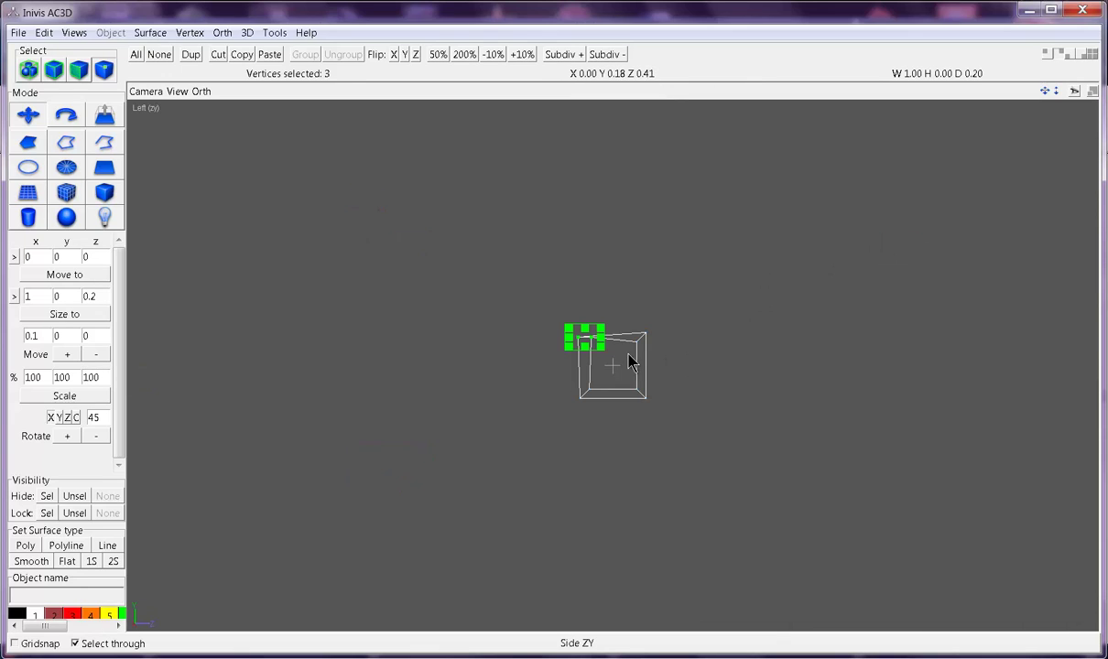
{"action": "scroll", "coordinate": [616, 349], "scroll_direction": "up", "scroll_amount": 8}
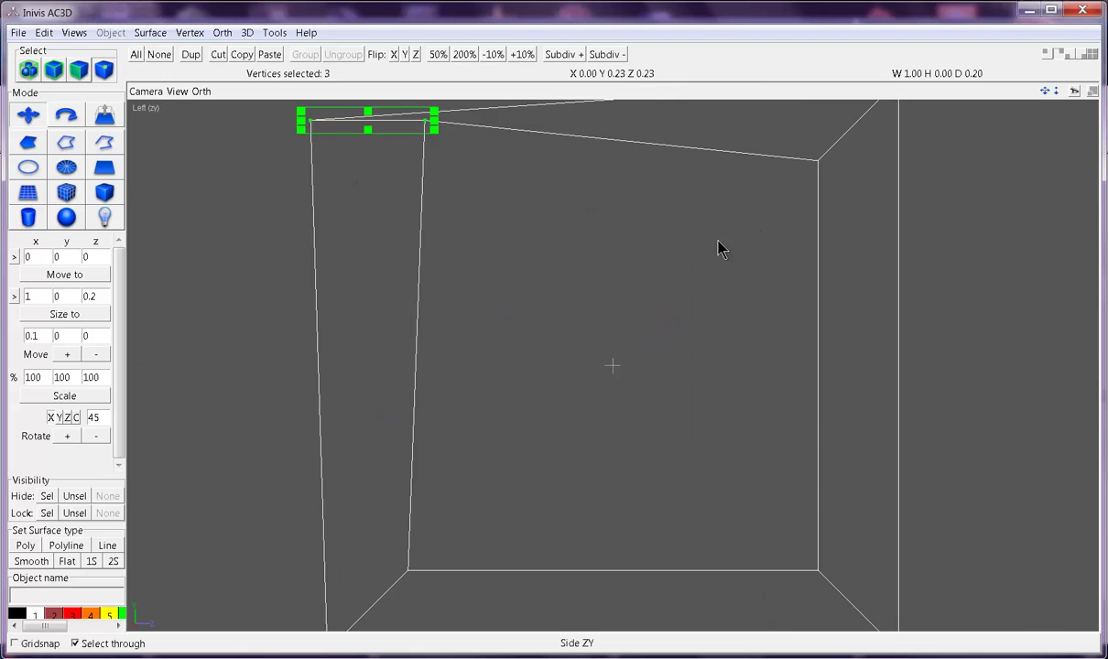
{"action": "scroll", "coordinate": [517, 264], "scroll_direction": "down", "scroll_amount": 2}
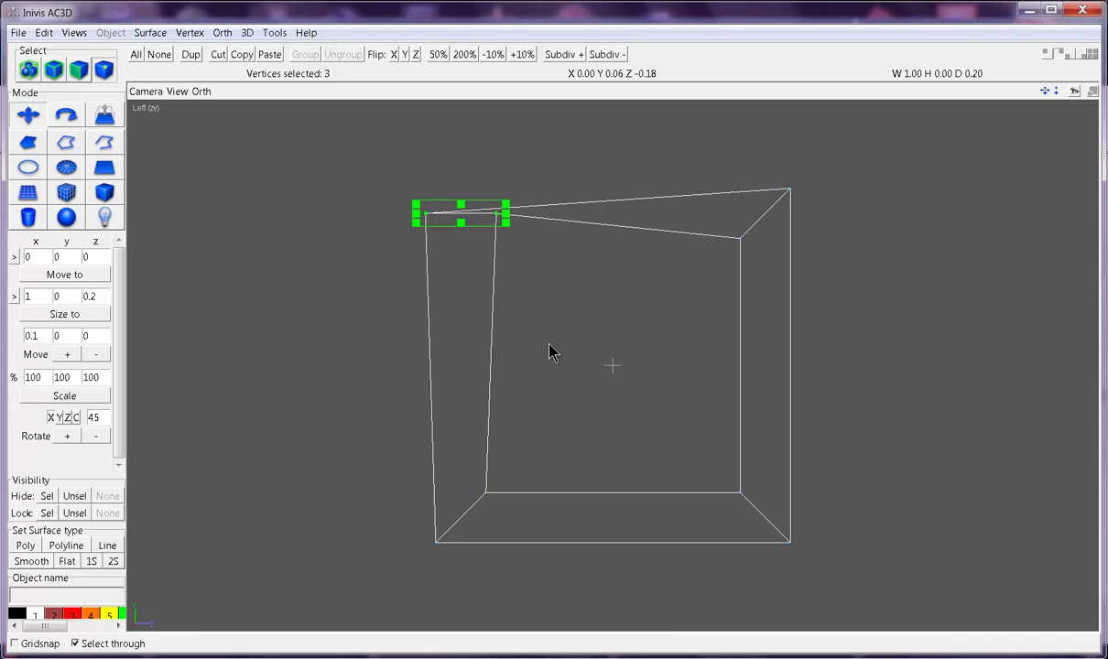
Undo the corner vertices' rotation and return to an angled 3D view of the indented box
{"action": "key", "text": "ctrl+z"}
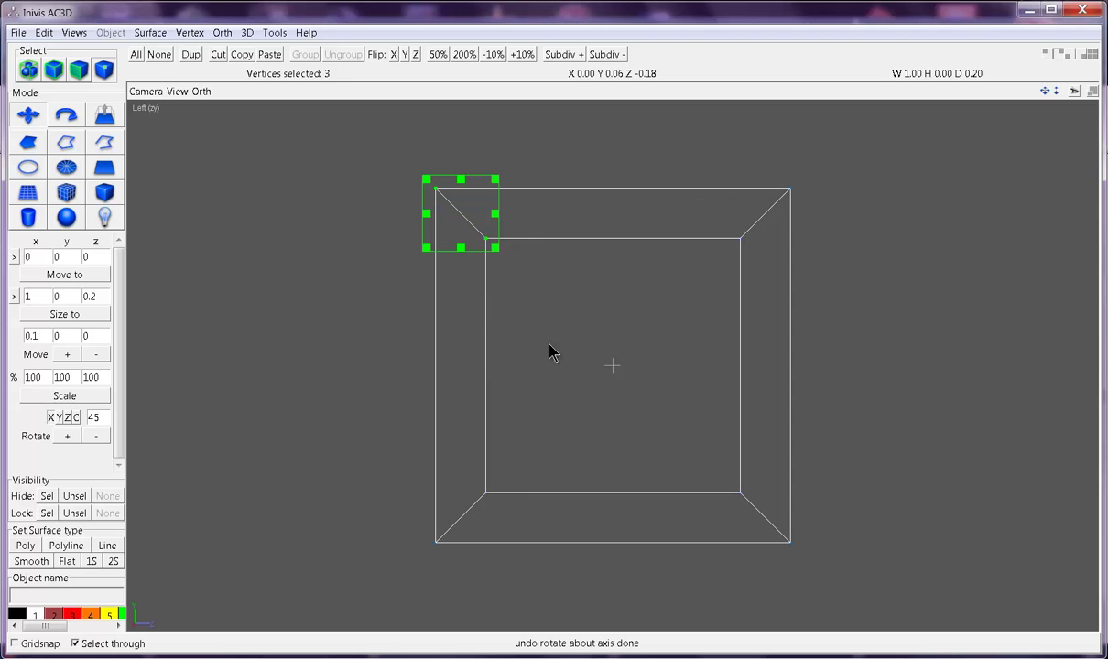
{"action": "key", "text": "v"}
{"action": "key", "text": "v"}
{"action": "left_click_drag", "start_coordinate": [655, 433], "coordinate": [577, 311]}
{"action": "right_click_drag", "start_coordinate": [577, 312], "coordinate": [459, 338]}
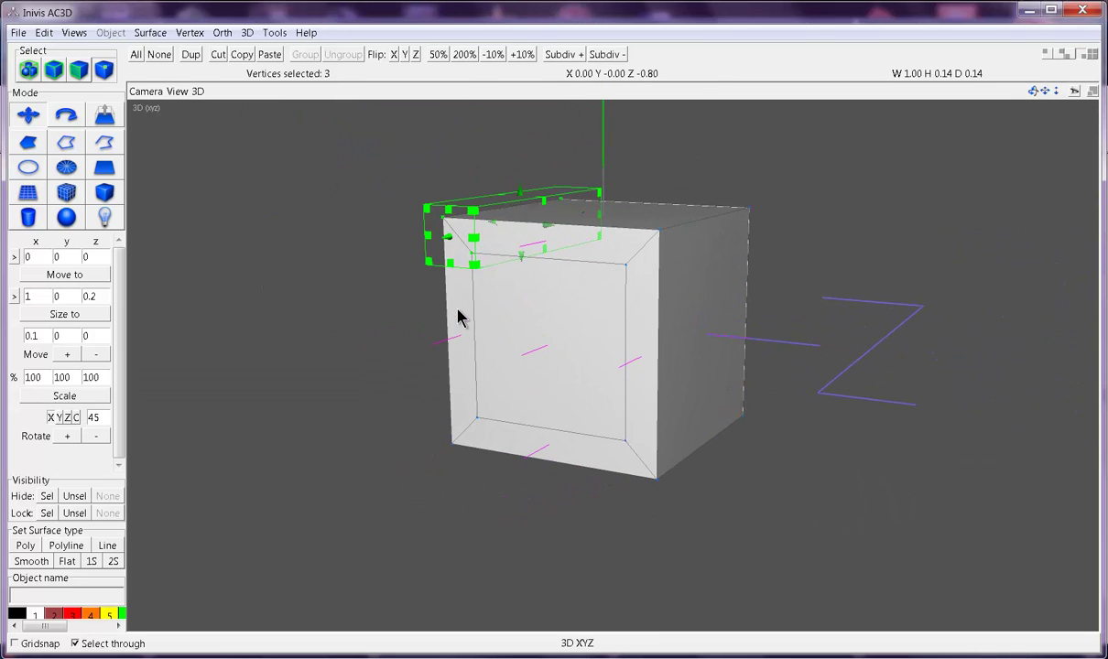
{"action": "mouse_move", "coordinate": [460, 316]}
{"action": "middle_mouse_down"}
{"action": "mouse_move", "coordinate": [477, 322]}
{"action": "mouse_move", "coordinate": [467, 332]}
{"action": "middle_mouse_up"}
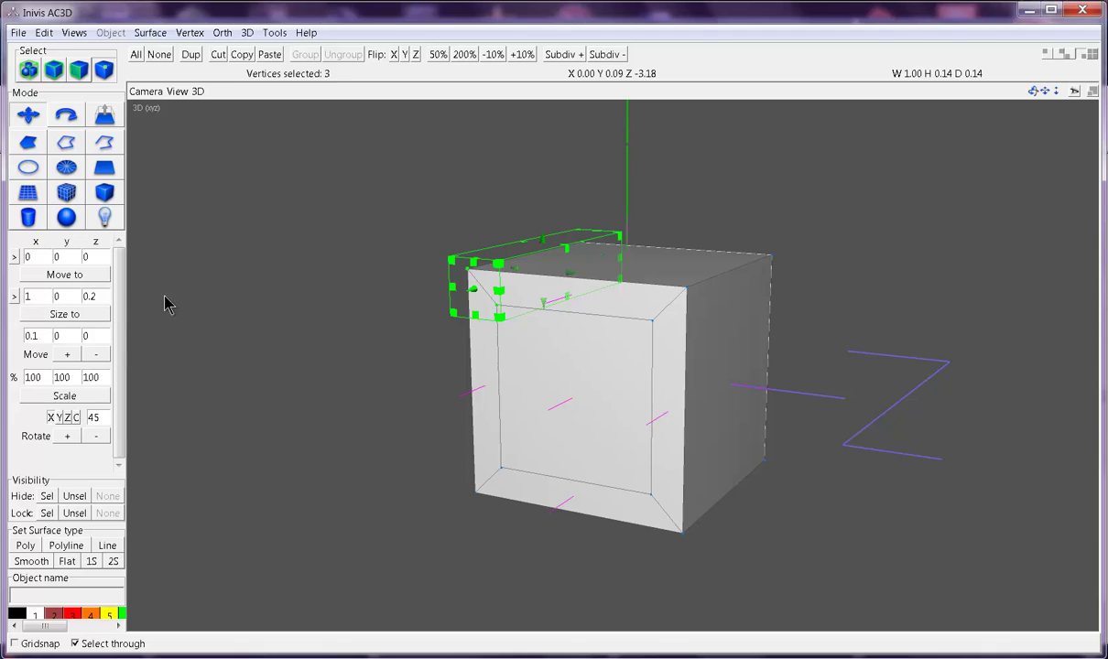
{"action": "key", "text": "space"}
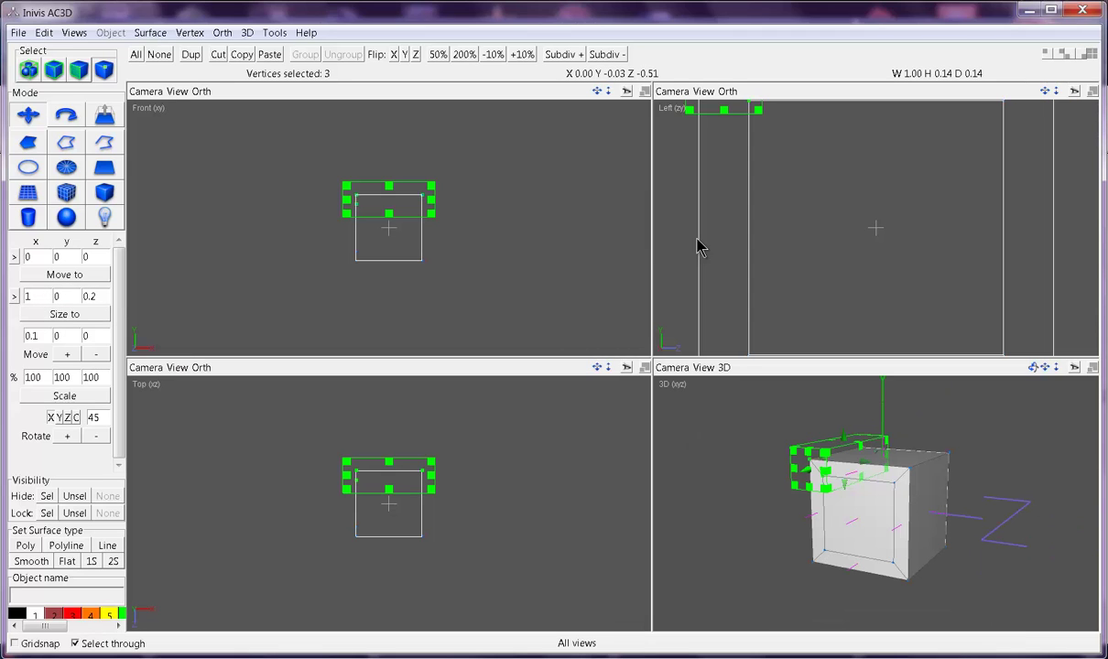
{"action": "key", "text": "space"}
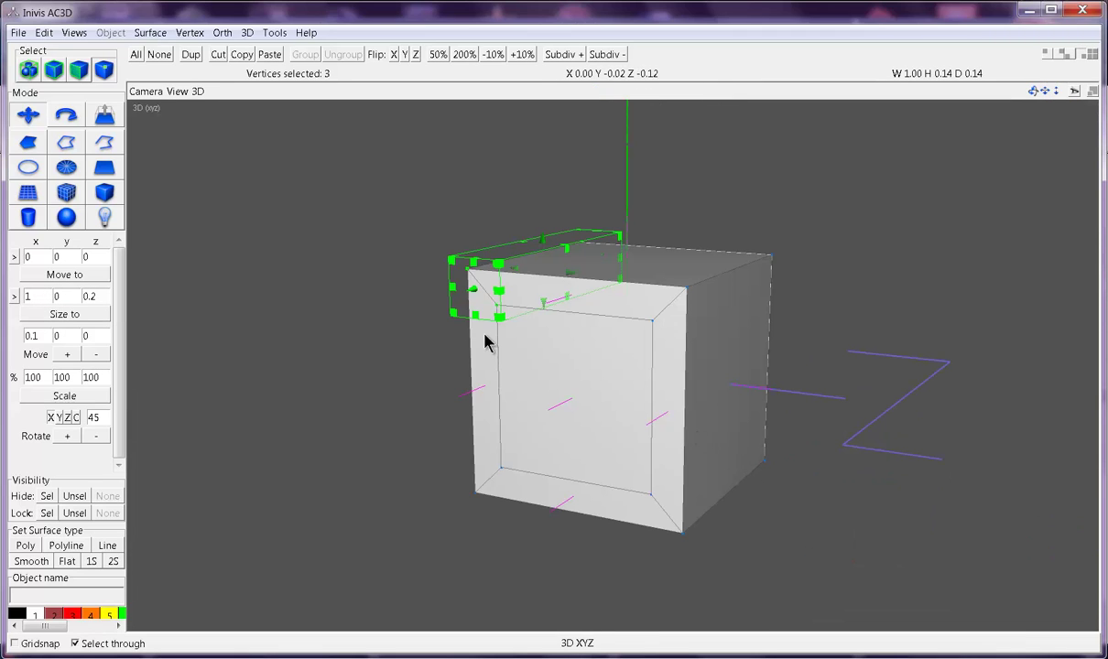
Add a second box about 0.61 by 0.55 by 0.67 units beside the indented box and switch to vertex selection
{"action": "left_click", "coordinate": [105, 193]}
{"action": "left_click_drag", "start_coordinate": [218, 165], "coordinate": [321, 284]}
{"action": "left_click", "coordinate": [106, 71]}
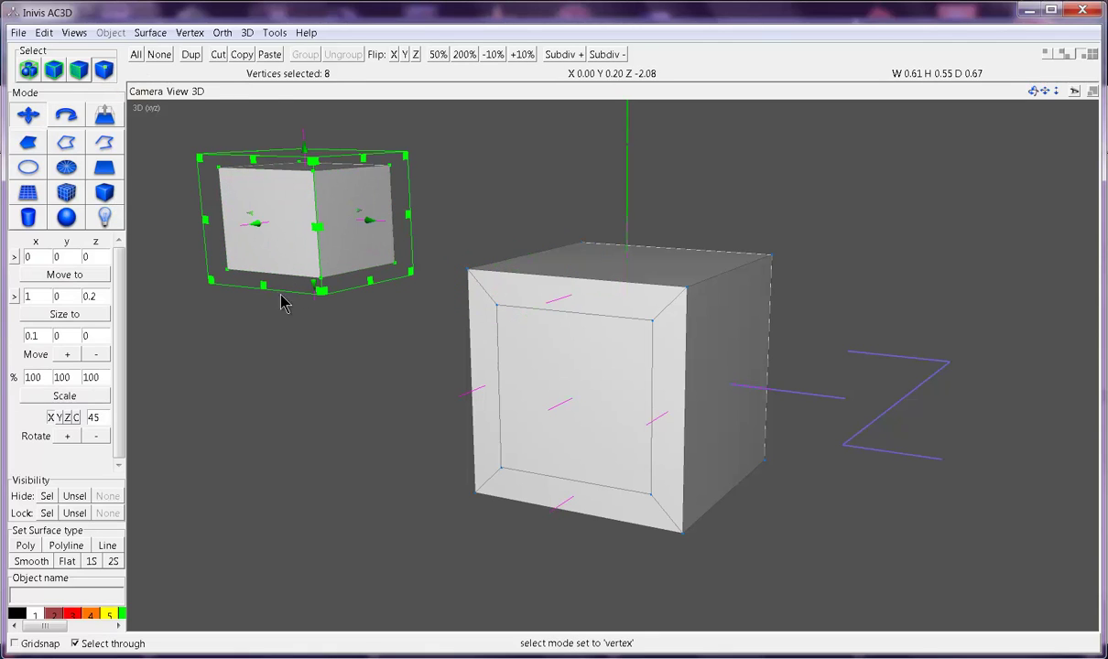
Read the distance and per-axis separation between the second box's lower corner vertex and the indented box's nearest upper corner vertex
{"action": "left_click", "coordinate": [332, 276]}
{"action": "left_click", "coordinate": [321, 279]}
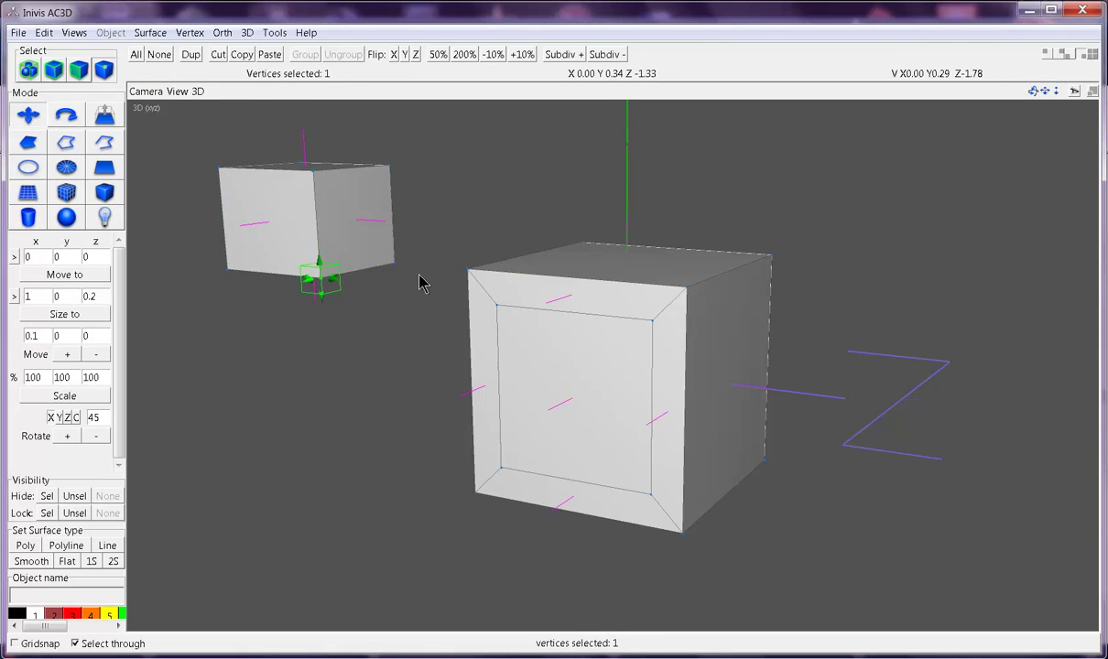
{"action": "left_click", "coordinate": [470, 273], "text": "shift"}
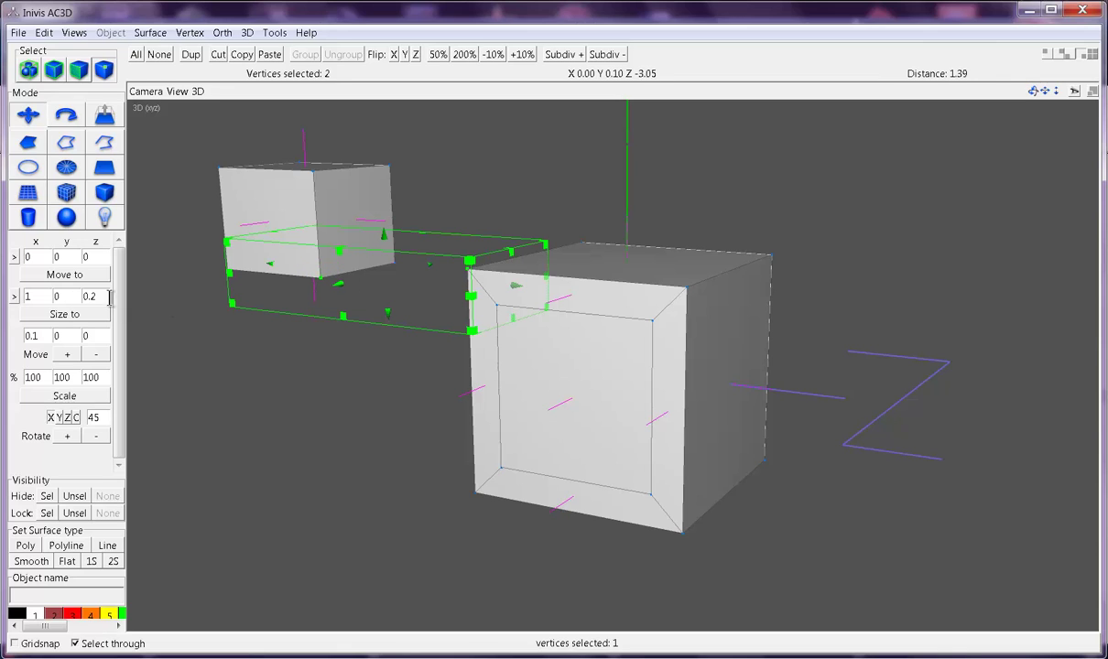
{"action": "left_click", "coordinate": [13, 296]}
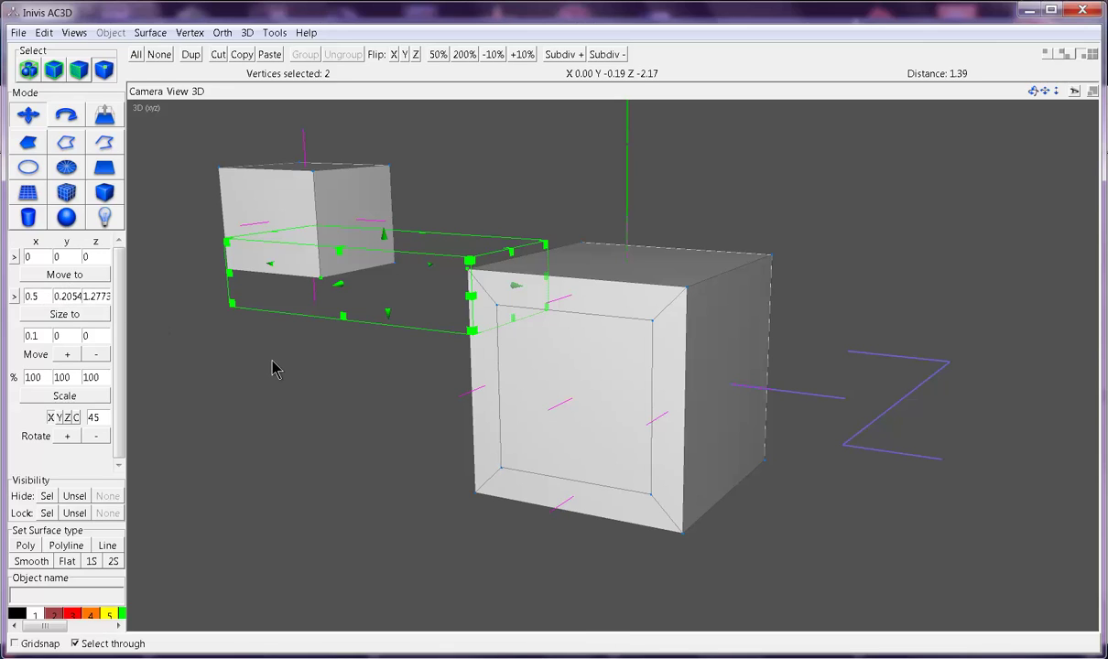
{"action": "left_click", "coordinate": [349, 370]}
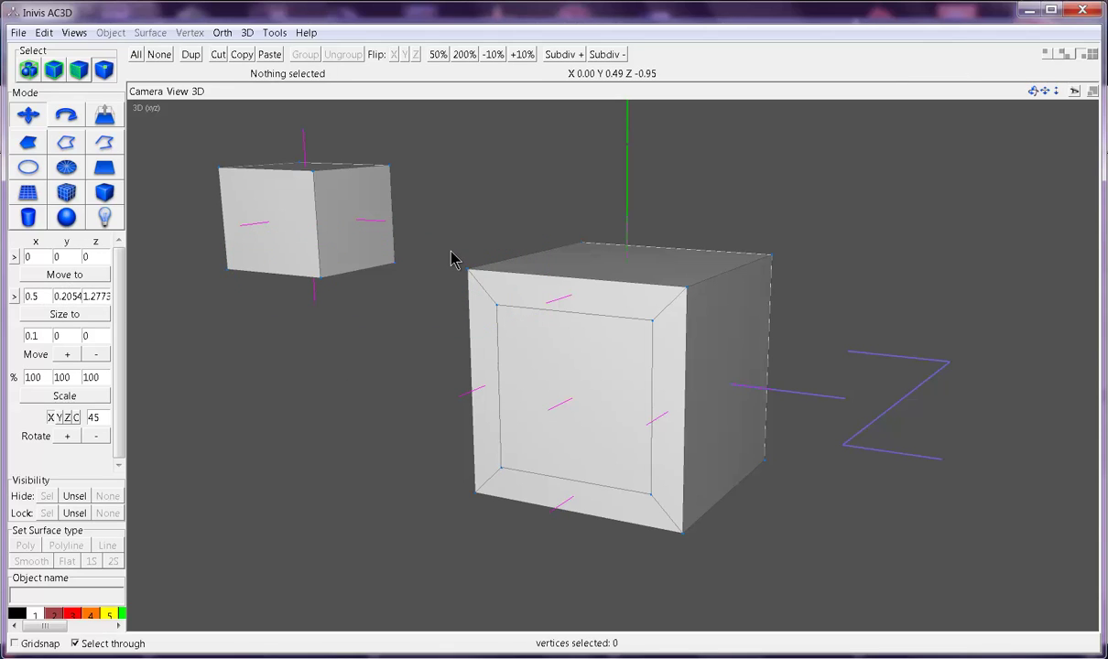
Switch to object selection and select the indented box in the 3D view
{"action": "left_click_drag", "start_coordinate": [386, 284], "coordinate": [392, 287]}
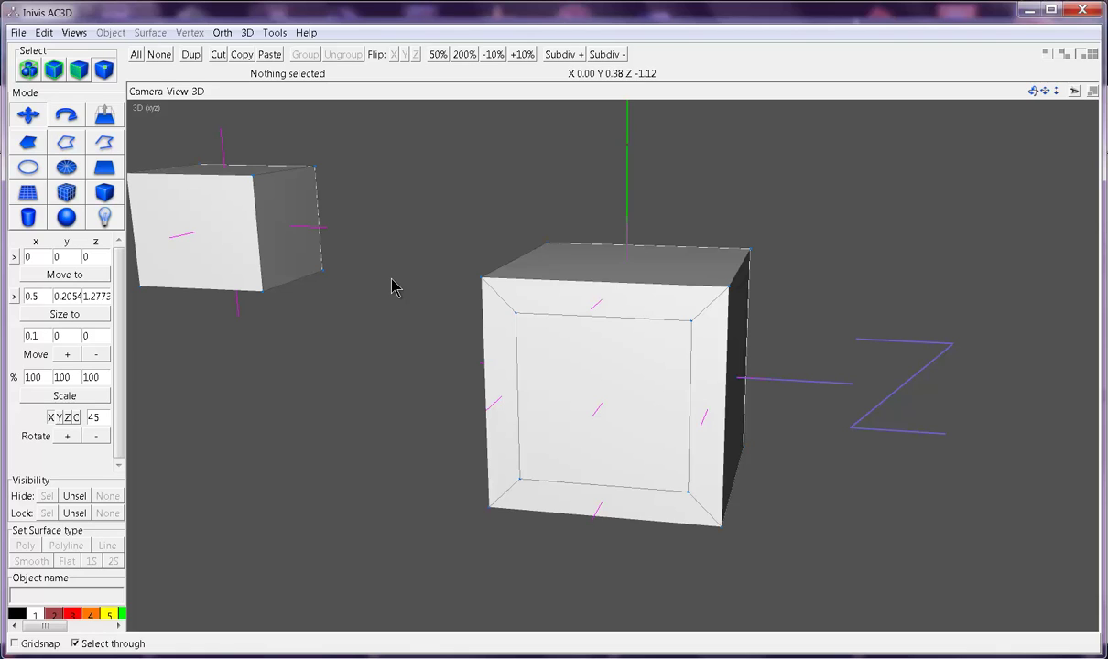
{"action": "key", "text": "F12"}
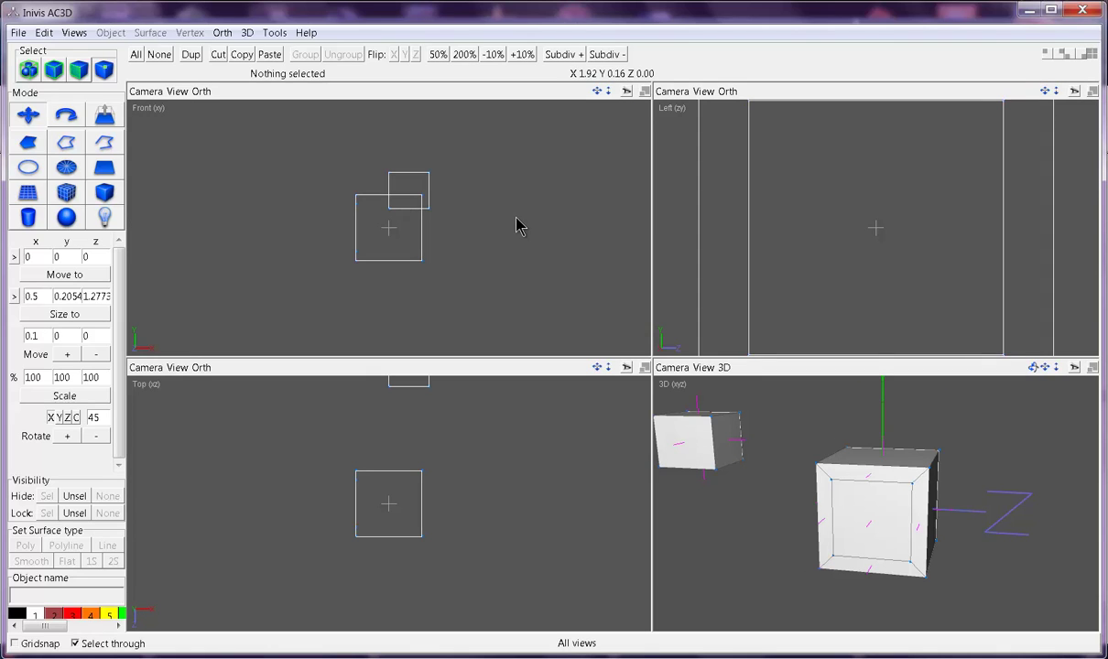
{"action": "key", "text": "F4"}
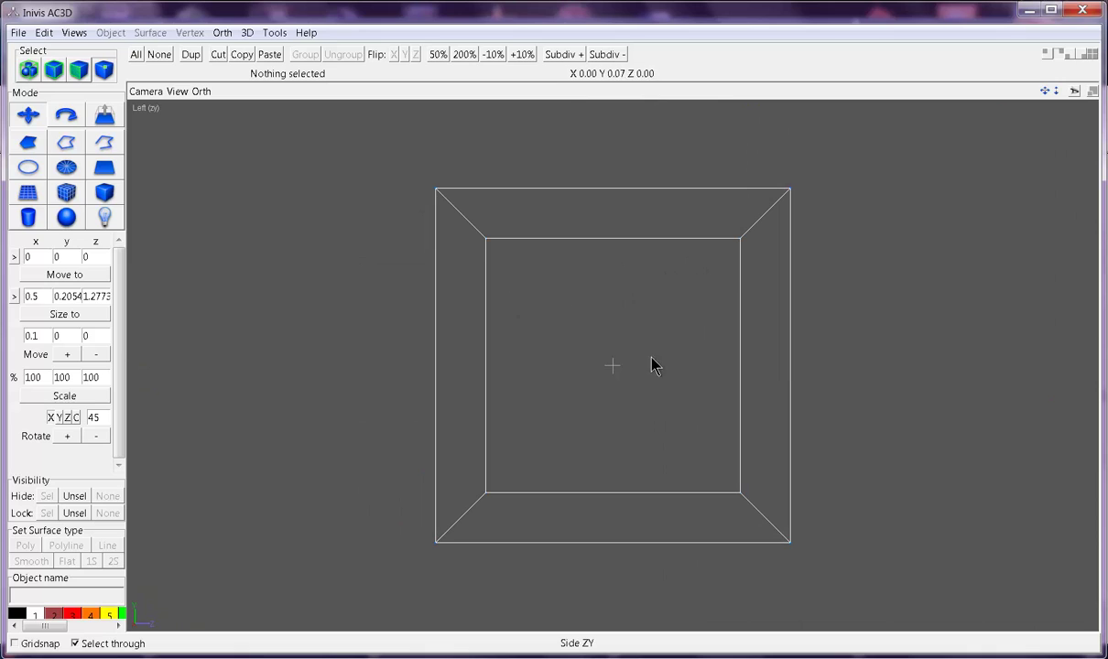
{"action": "key", "text": "F12"}
{"action": "key", "text": "F12"}
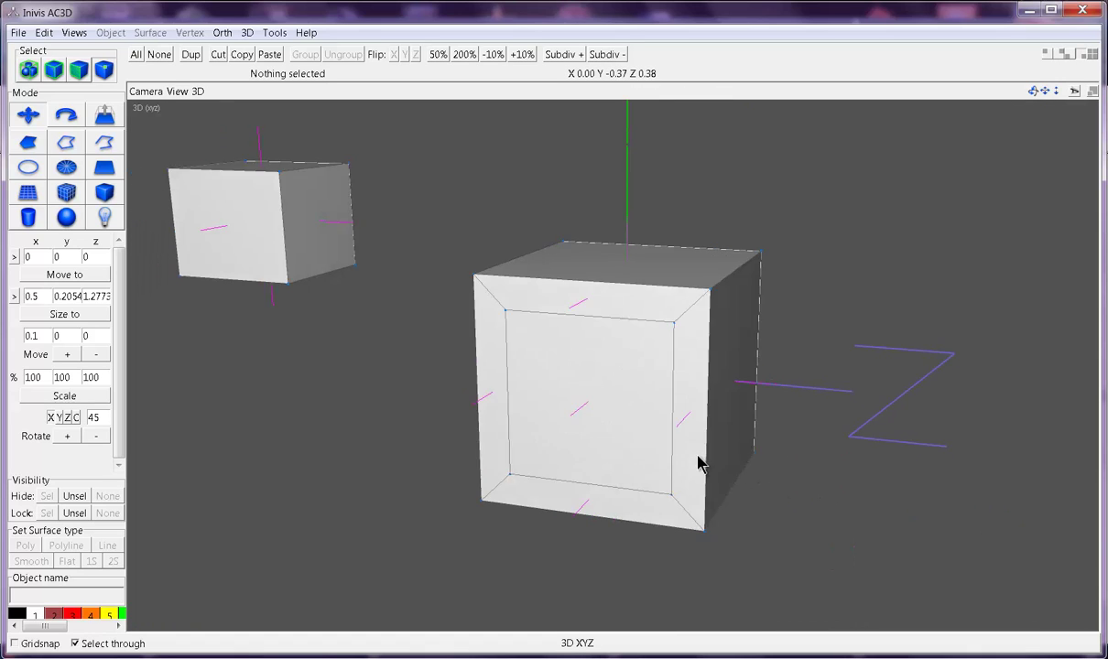
{"action": "left_click", "coordinate": [57, 73]}
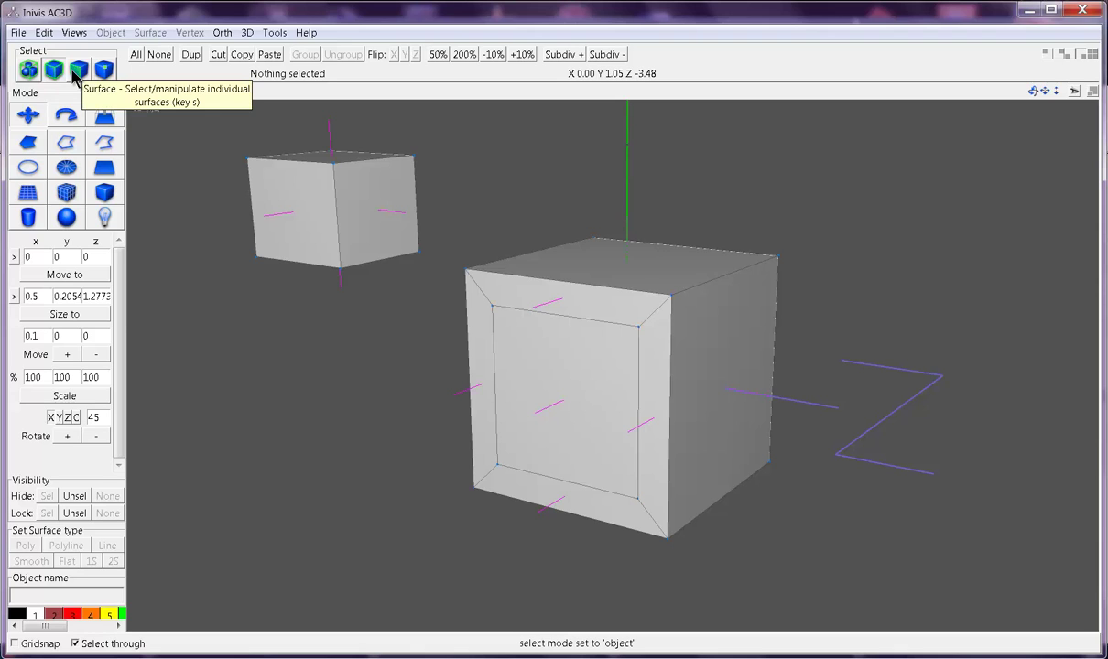
{"action": "left_click", "coordinate": [509, 354]}
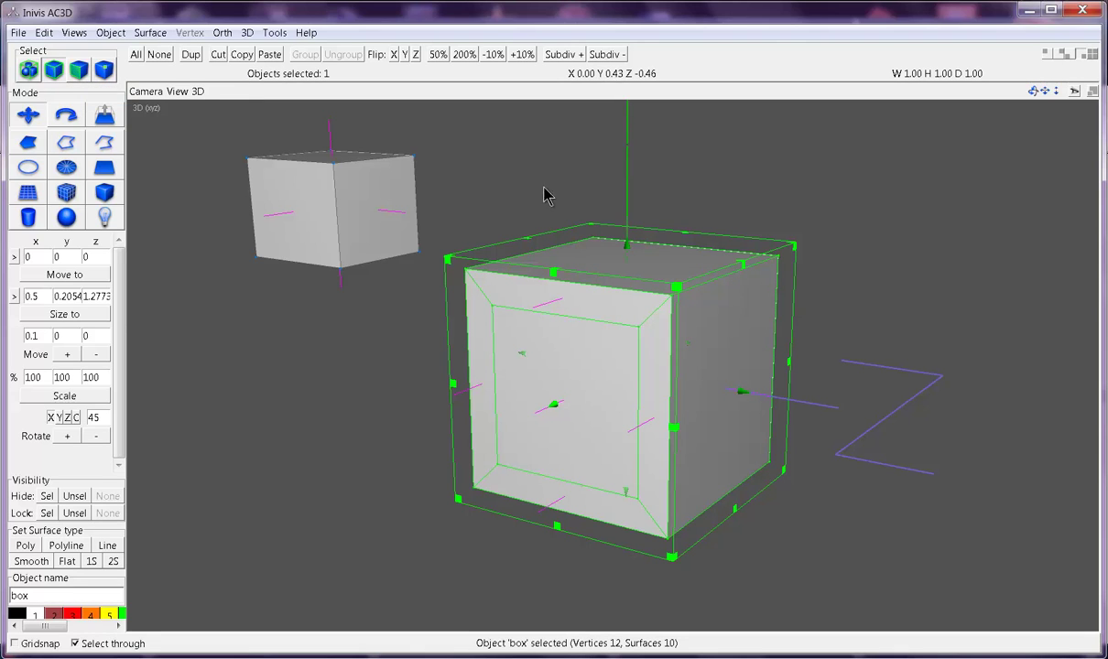
Try resizing the indented box in the front view with a side handle and a corner handle, undoing each resize
{"action": "key", "text": "F12"}
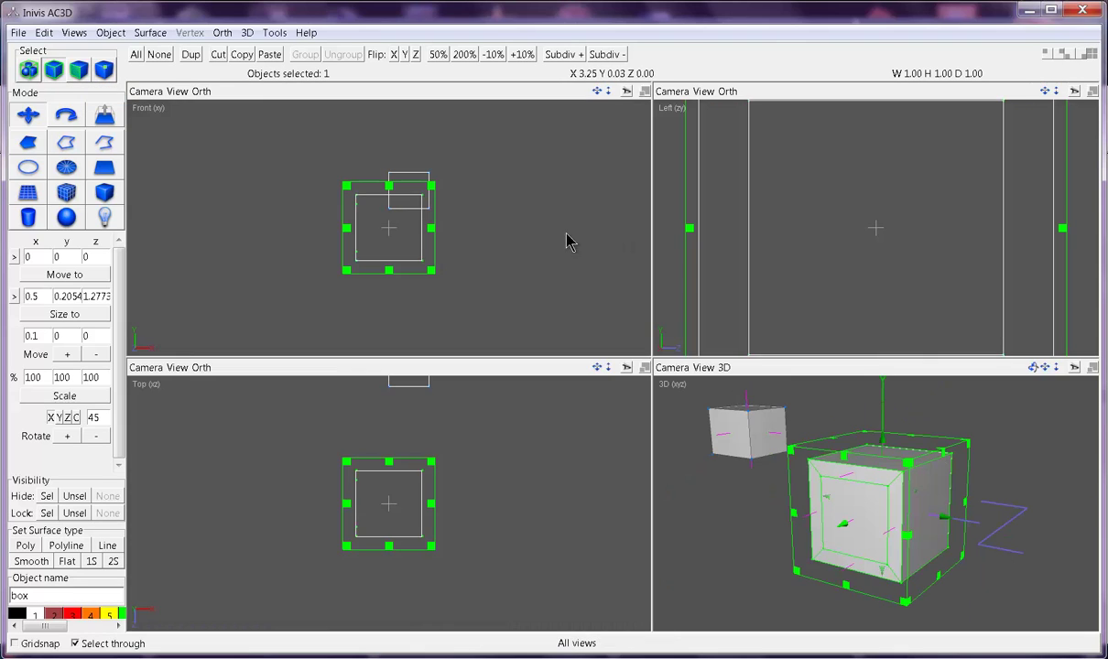
{"action": "key", "text": "F12"}
{"action": "right_click_drag", "start_coordinate": [502, 249], "coordinate": [490, 353]}
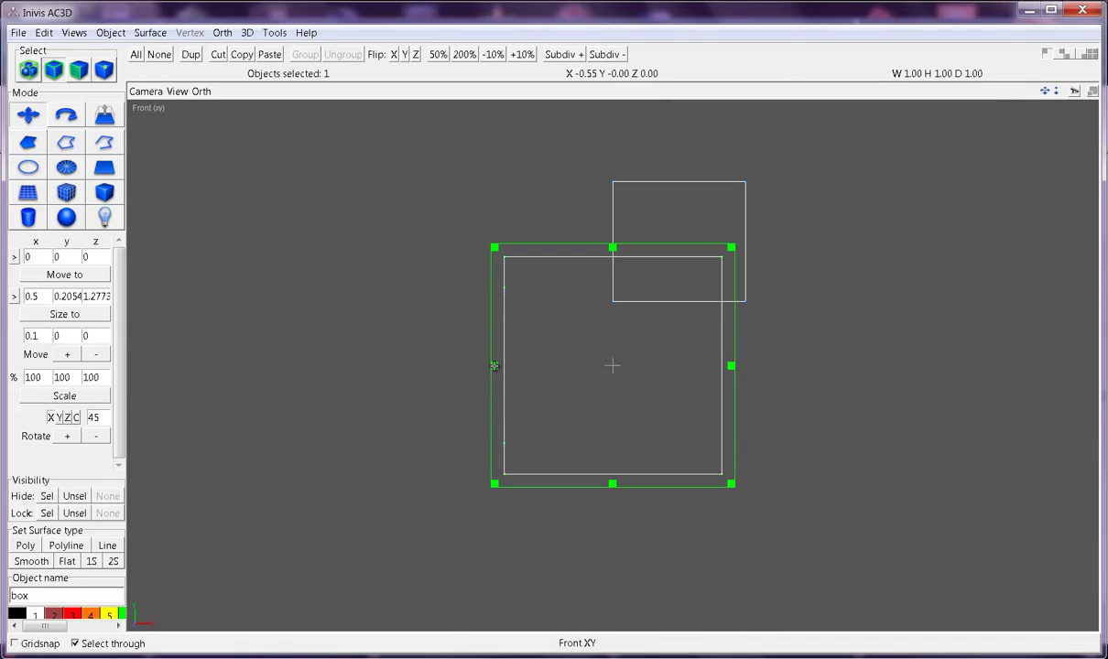
{"action": "mouse_move", "coordinate": [495, 365]}
{"action": "left_mouse_down"}
{"action": "mouse_move", "coordinate": [435, 376]}
{"action": "mouse_move", "coordinate": [494, 366]}
{"action": "left_mouse_up"}
{"action": "key", "text": "ctrl+z"}
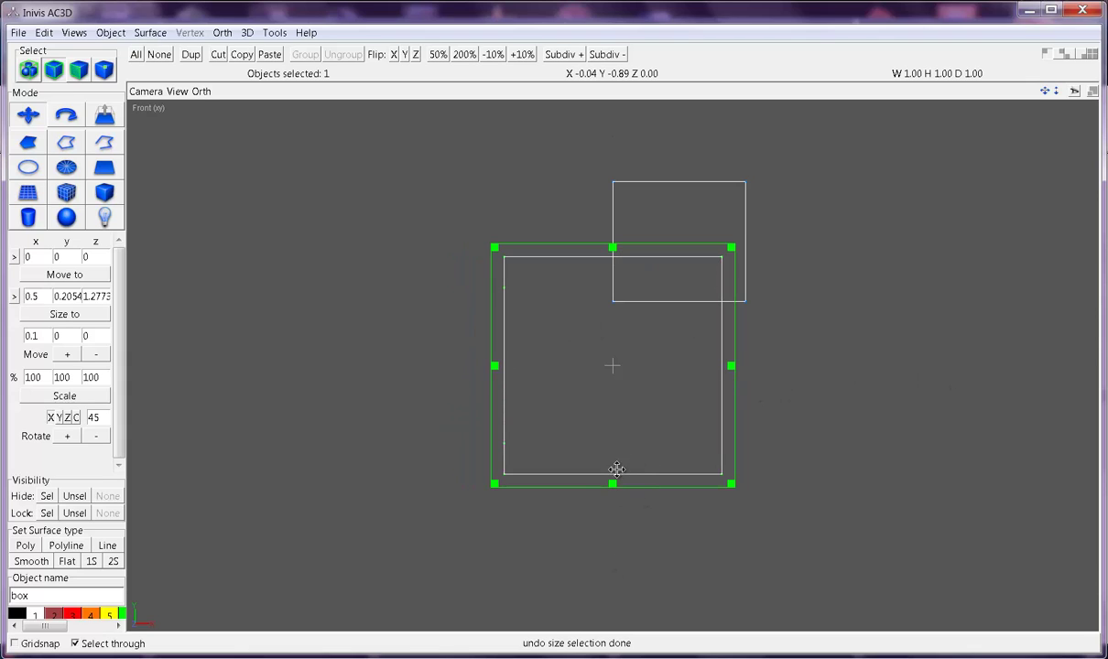
{"action": "left_click_drag", "start_coordinate": [489, 242], "coordinate": [442, 215]}
{"action": "key", "text": "ctrl+z"}
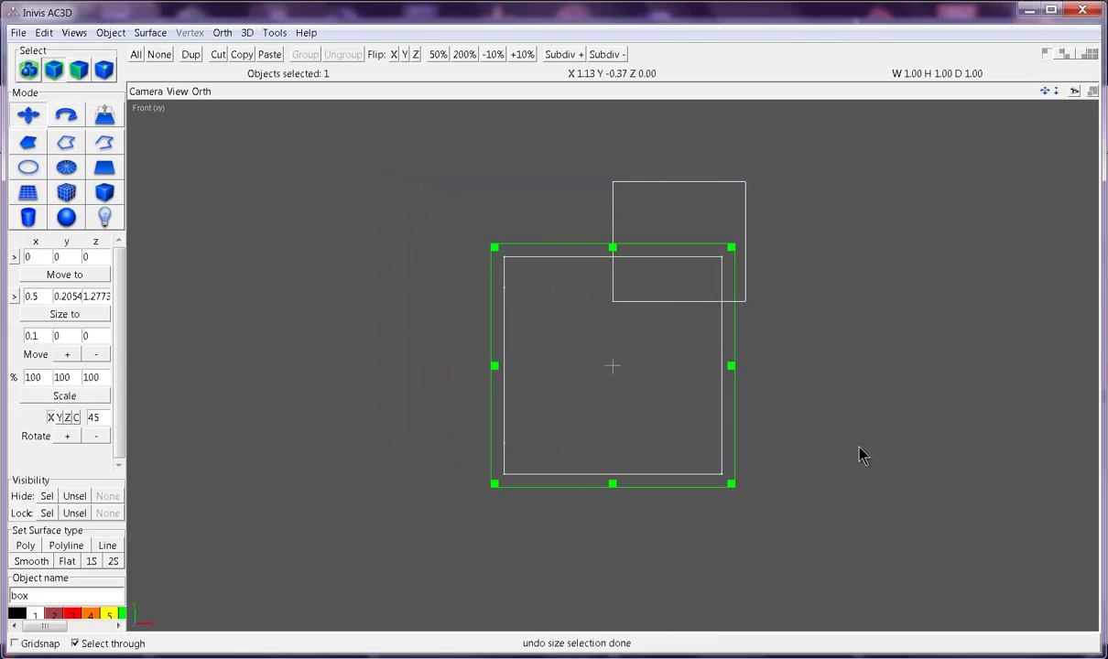
In the 3D view, try resizing the indented box with a corner handle and an edge handle, undoing each resize
{"action": "key", "text": "space"}
{"action": "key", "text": "space"}
{"action": "left_click_drag", "start_coordinate": [815, 458], "coordinate": [787, 452]}
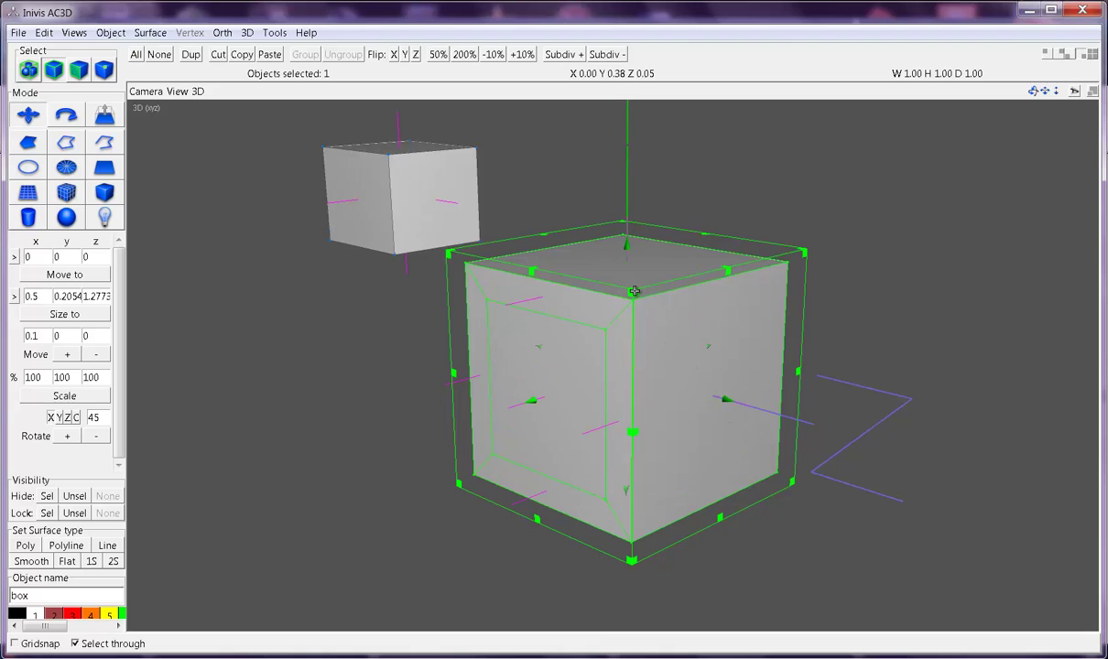
{"action": "left_click_drag", "start_coordinate": [634, 291], "coordinate": [627, 341]}
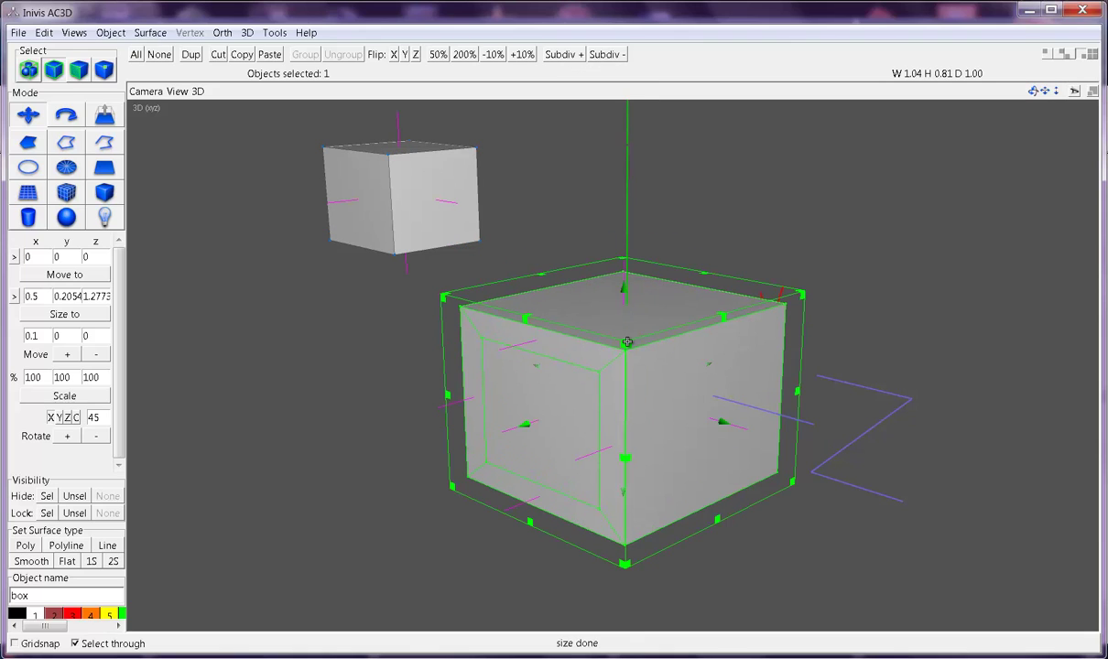
{"action": "key", "text": "ctrl+z"}
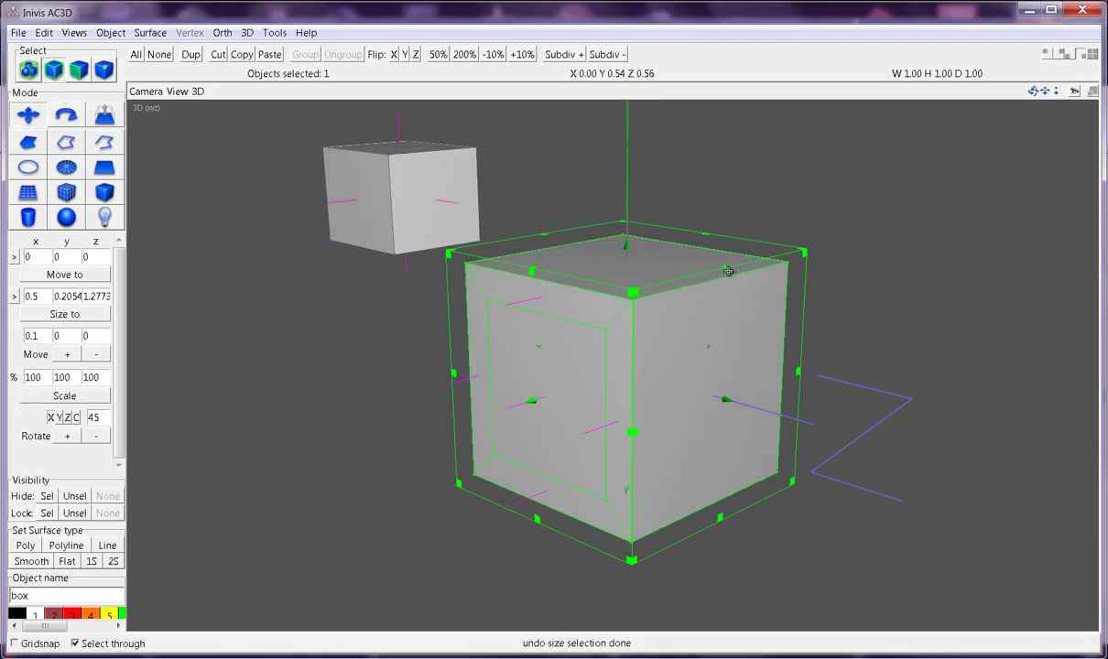
{"action": "left_click_drag", "start_coordinate": [727, 271], "coordinate": [896, 383]}
{"action": "key", "text": "ctrl+z"}
View the indented box from above, try resizing it with an upper edge handle, and undo the change
{"action": "left_click_drag", "start_coordinate": [743, 434], "coordinate": [766, 399]}
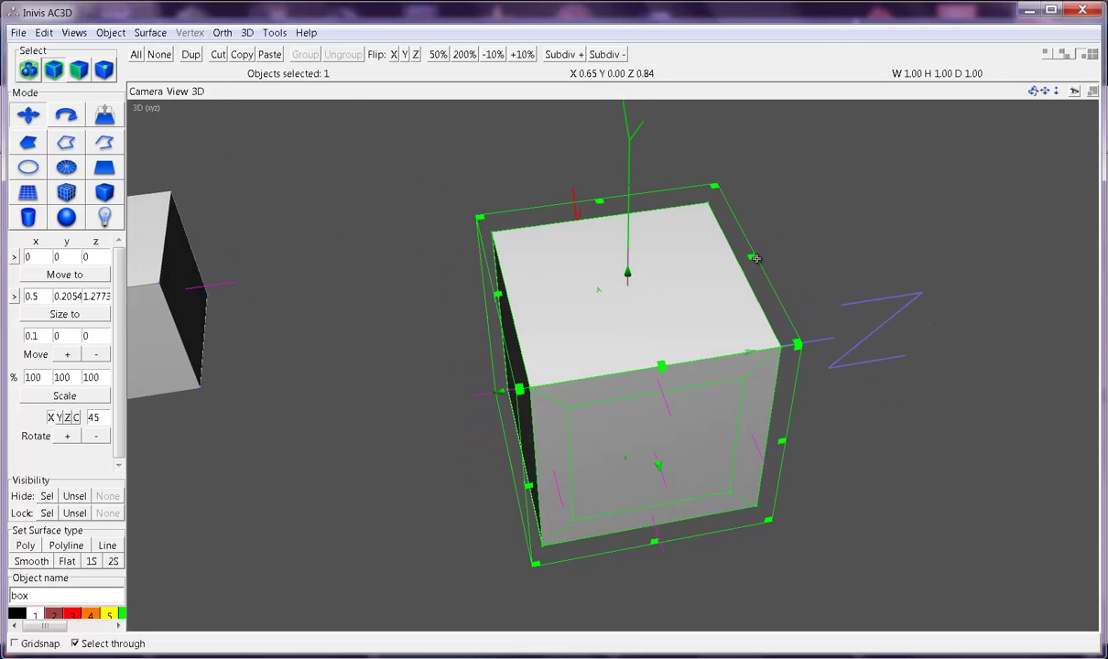
{"action": "left_click_drag", "start_coordinate": [752, 259], "coordinate": [733, 311]}
{"action": "key", "text": "ctrl+z"}
{"action": "key", "text": "ctrl+z"}
{"action": "key", "text": "ctrl+z"}
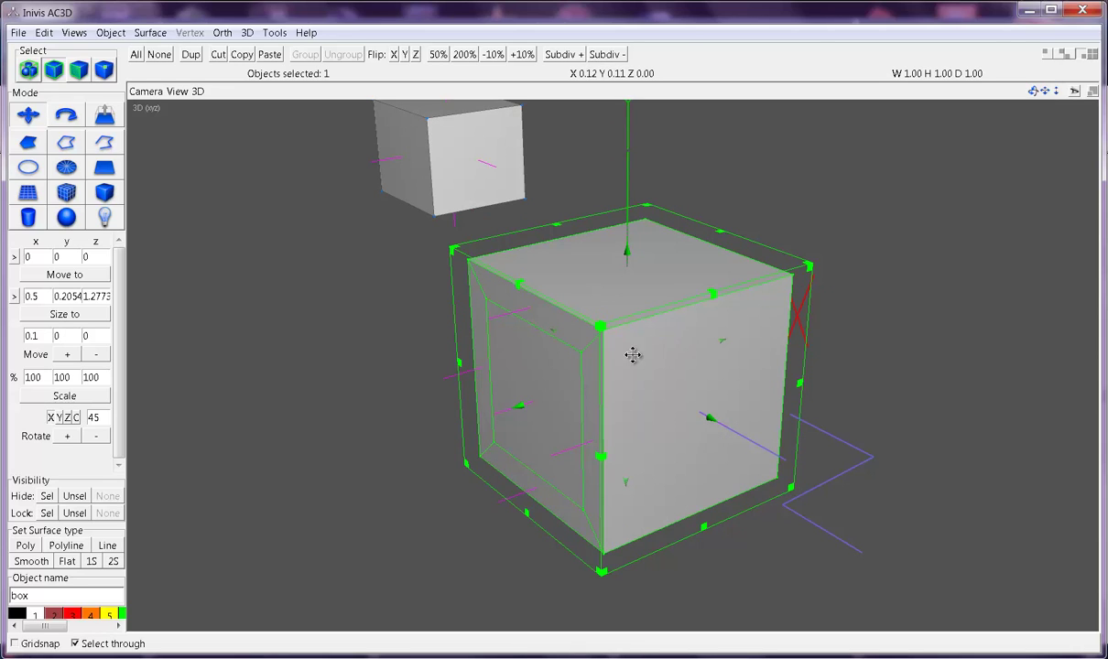
Try moving the indented box freely and then along a single axis in the 3D view, undoing each move
{"action": "left_click_drag", "start_coordinate": [663, 345], "coordinate": [626, 306]}
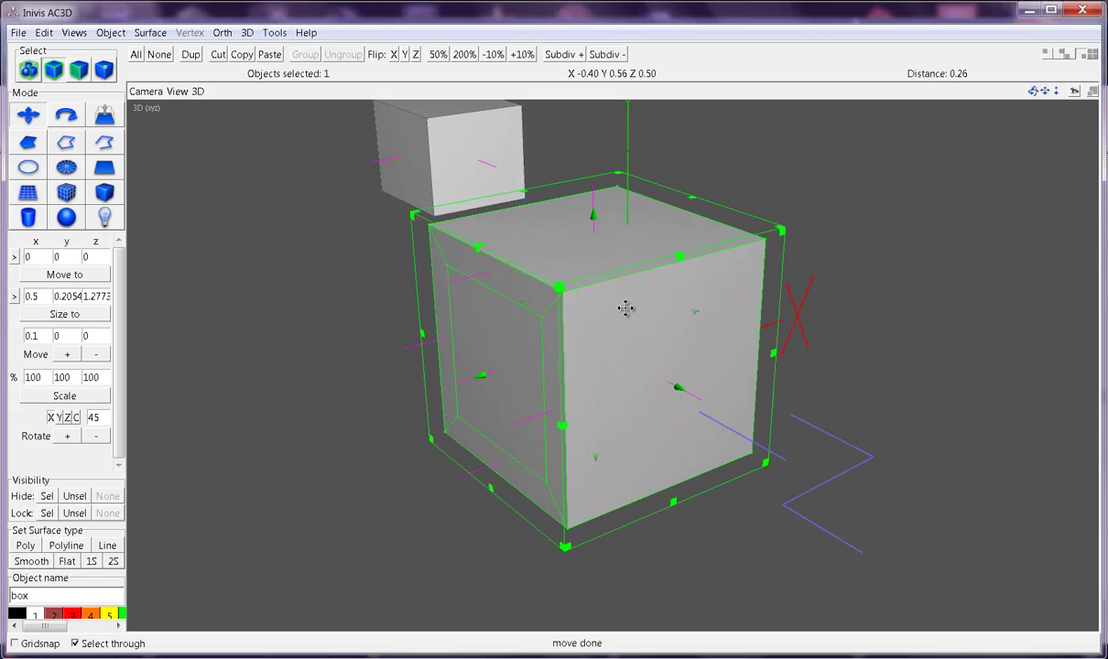
{"action": "key", "text": "ctrl+z"}
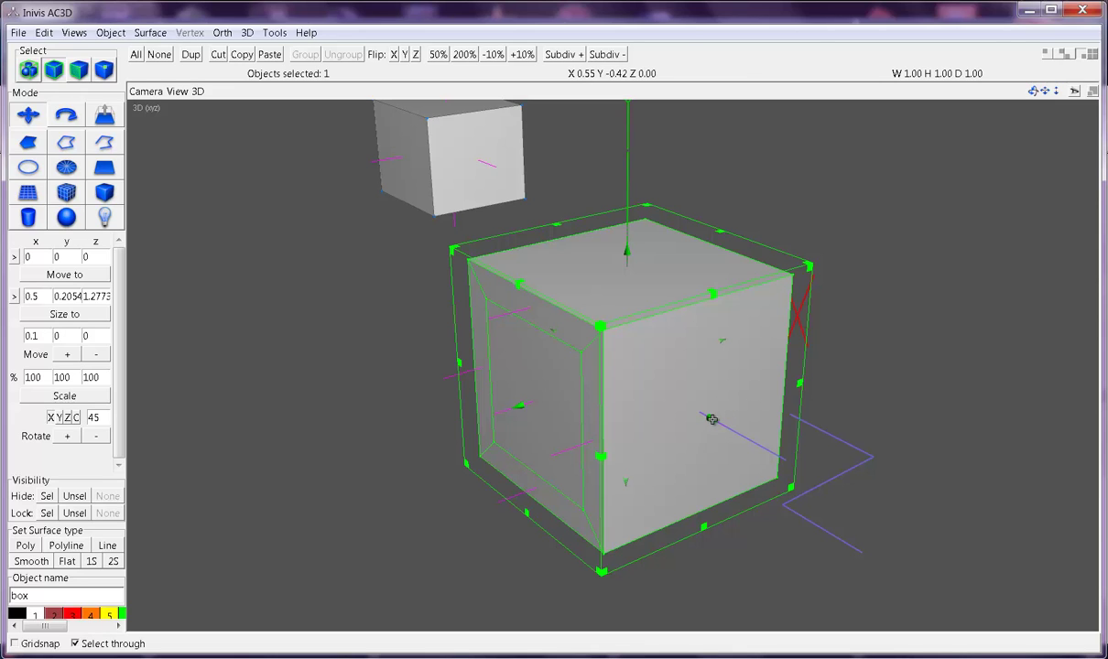
{"action": "left_click_drag", "start_coordinate": [712, 420], "coordinate": [663, 401]}
{"action": "key", "text": "ctrl+z"}
Reselect the indented box and load its current dimensions as the target size for resizing
{"action": "left_click", "coordinate": [846, 292]}
{"action": "left_click", "coordinate": [627, 304]}
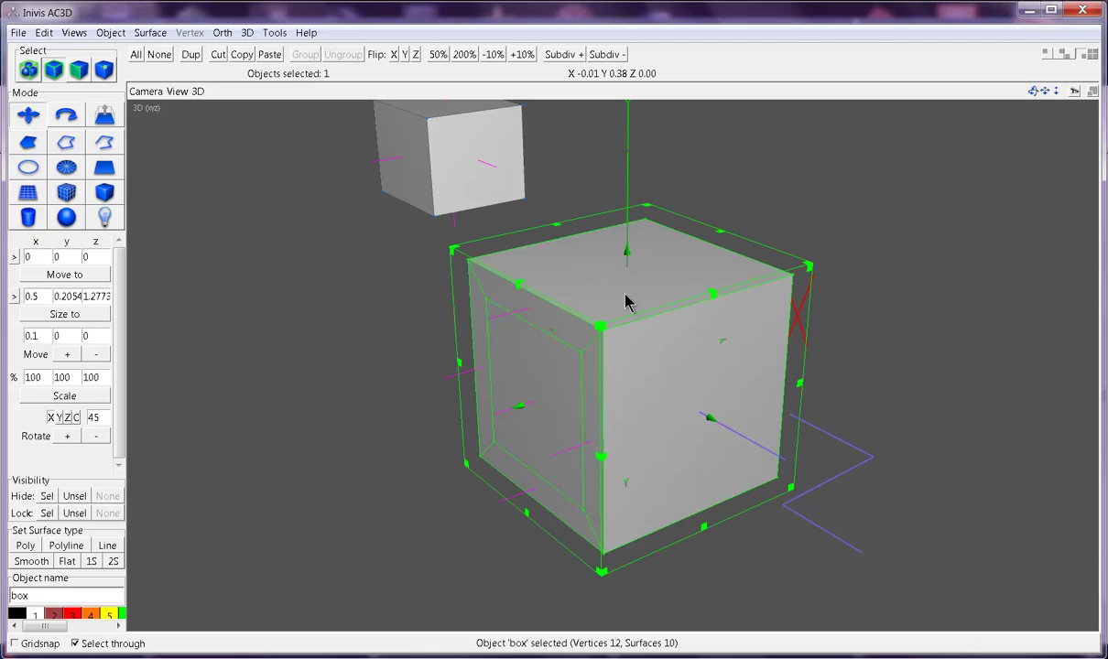
{"action": "mouse_move", "coordinate": [625, 302]}
{"action": "left_mouse_down"}
{"action": "mouse_move", "coordinate": [655, 306]}
{"action": "mouse_move", "coordinate": [586, 275]}
{"action": "mouse_move", "coordinate": [647, 296]}
{"action": "mouse_move", "coordinate": [624, 296]}
{"action": "left_mouse_up"}
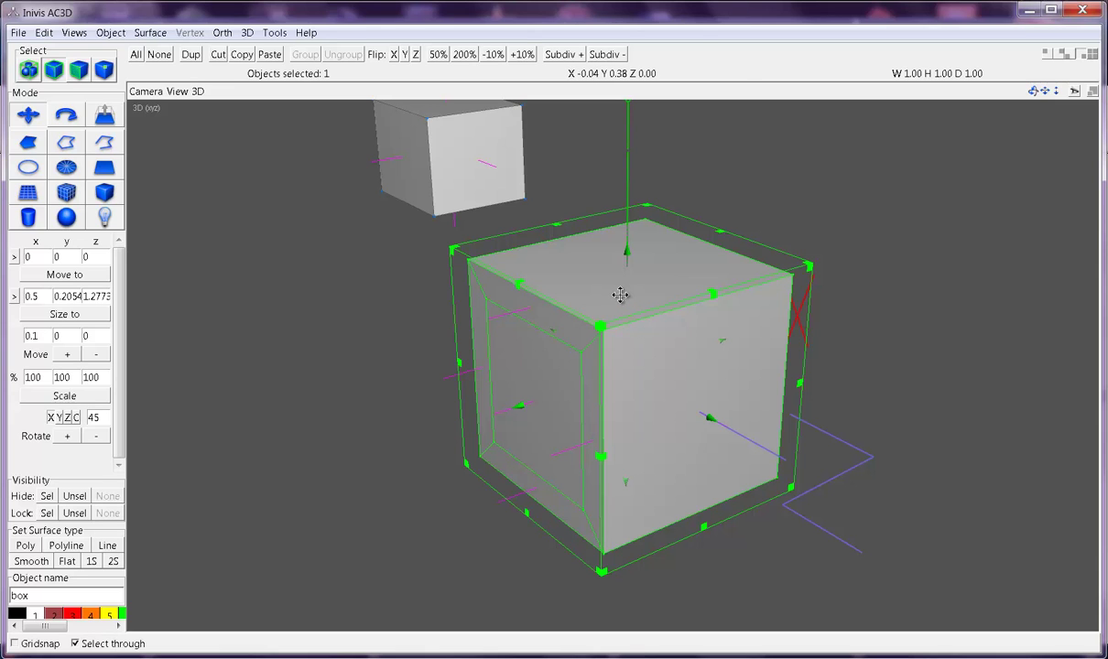
{"action": "left_click_drag", "start_coordinate": [536, 329], "coordinate": [551, 349]}
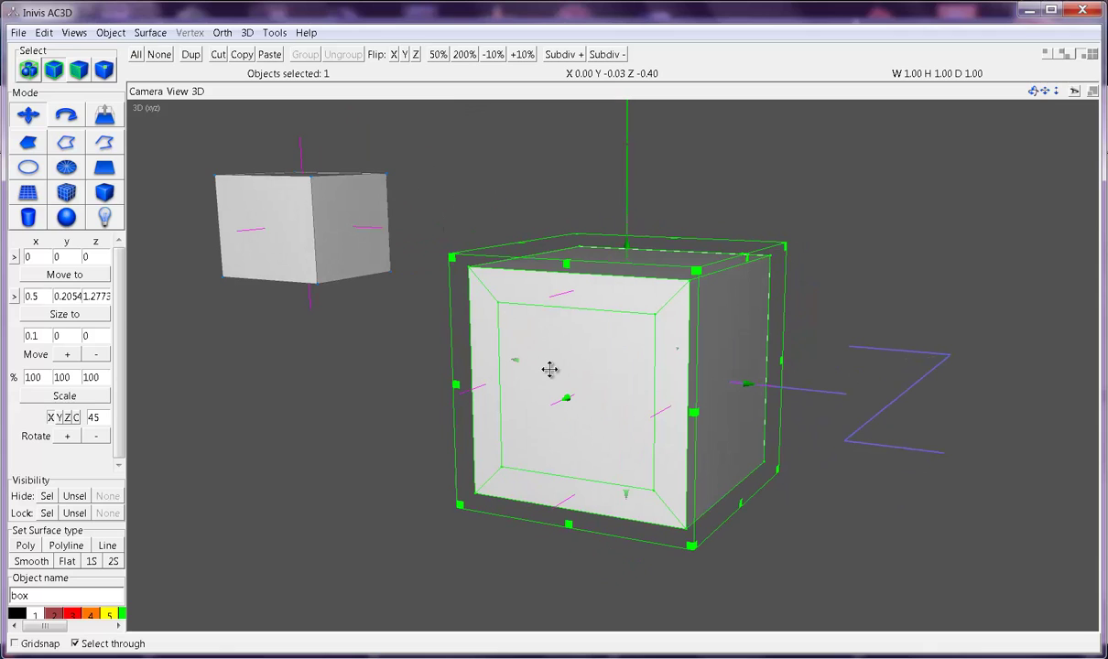
{"action": "left_click_drag", "start_coordinate": [538, 362], "coordinate": [557, 358]}
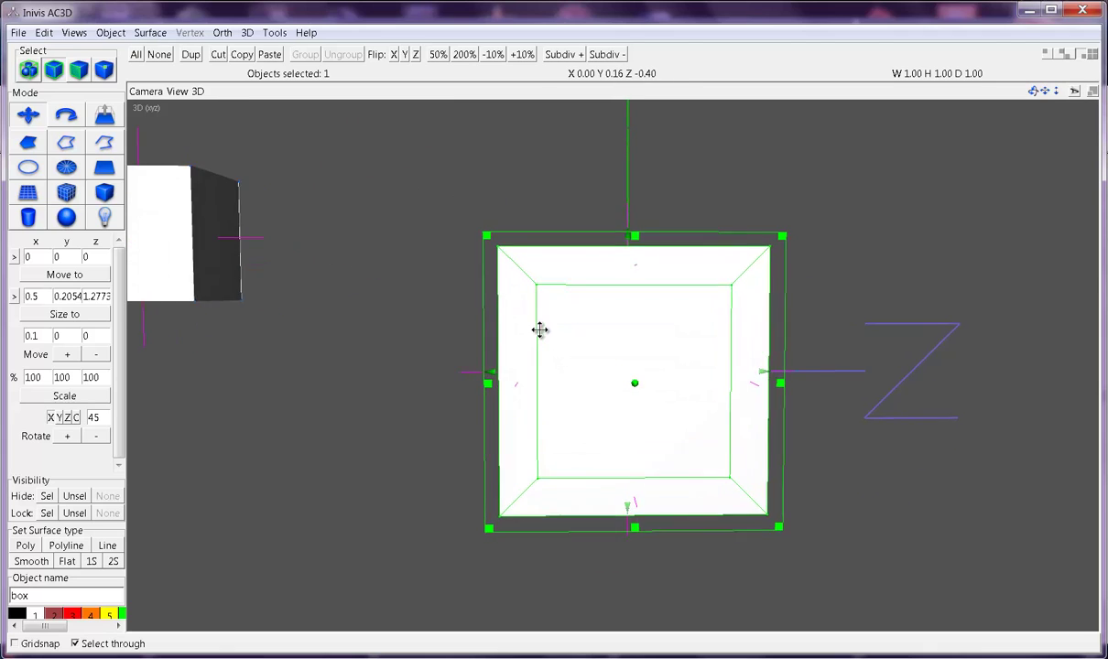
{"action": "scroll", "coordinate": [537, 329], "scroll_direction": "up", "scroll_amount": 3}
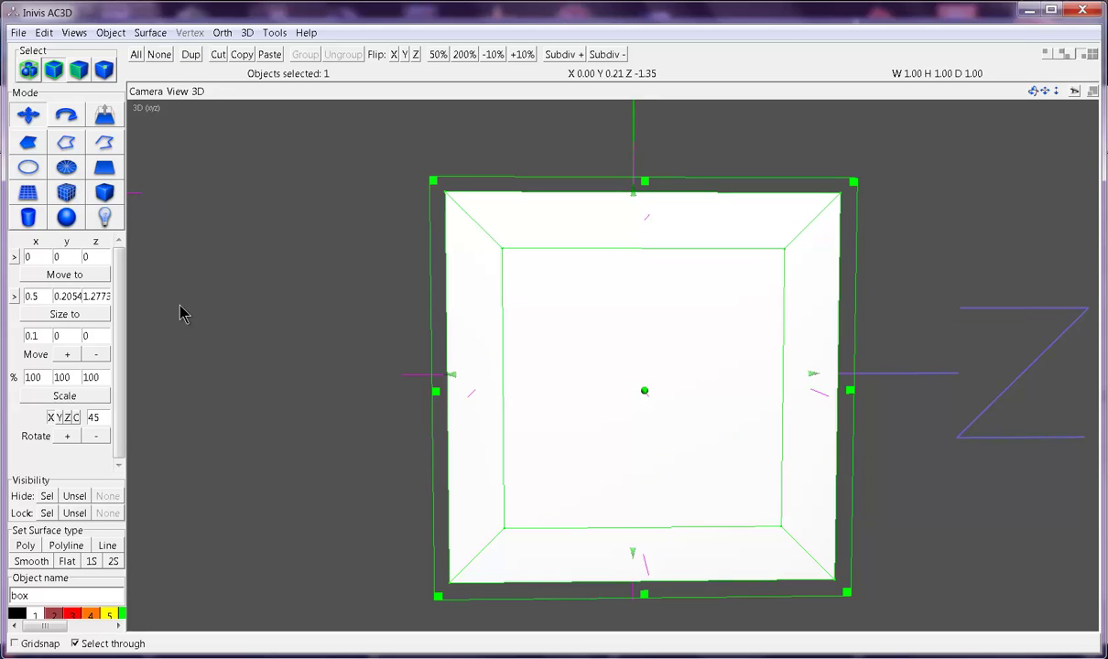
{"action": "left_click", "coordinate": [15, 296]}
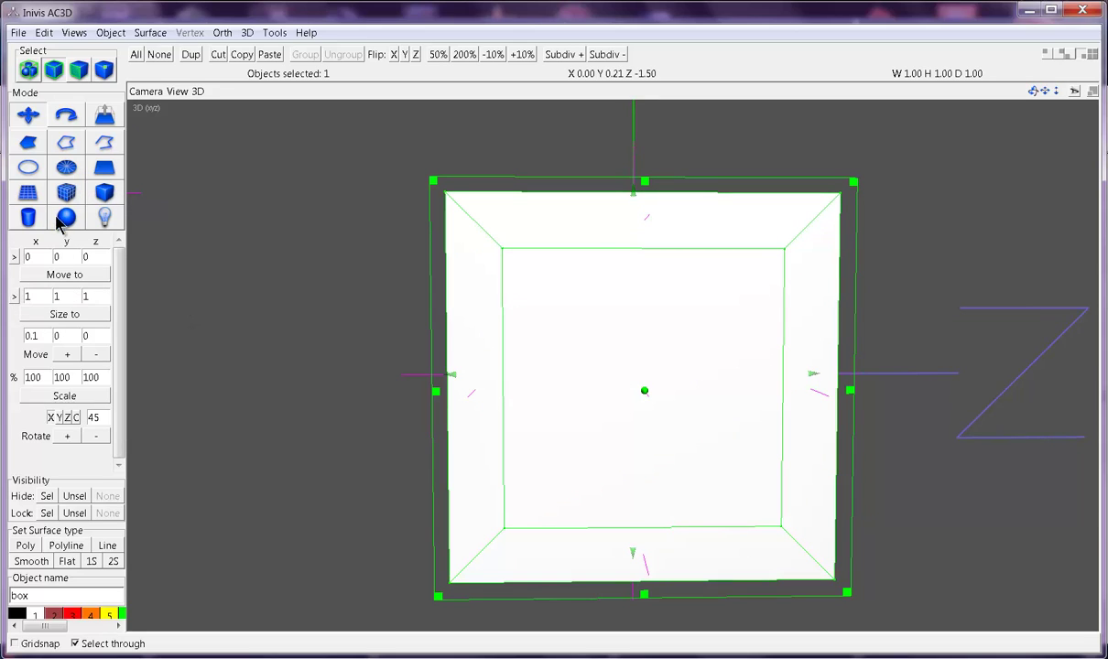
Draw a 16-segment disk about 0.79 by 0.84 beside the boxes in the filled front view and resize it to 1 by 1
{"action": "left_click", "coordinate": [73, 174]}
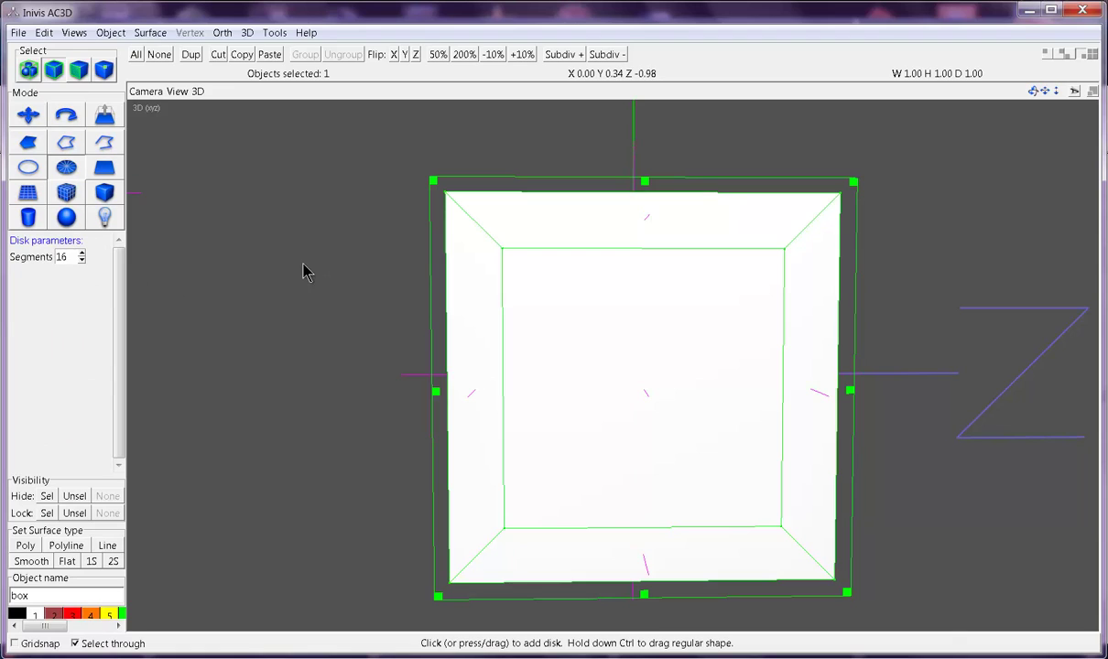
{"action": "key", "text": "ctrl+4"}
{"action": "key", "text": "ctrl+1"}
{"action": "scroll", "coordinate": [409, 288], "scroll_direction": "down", "scroll_amount": 3}
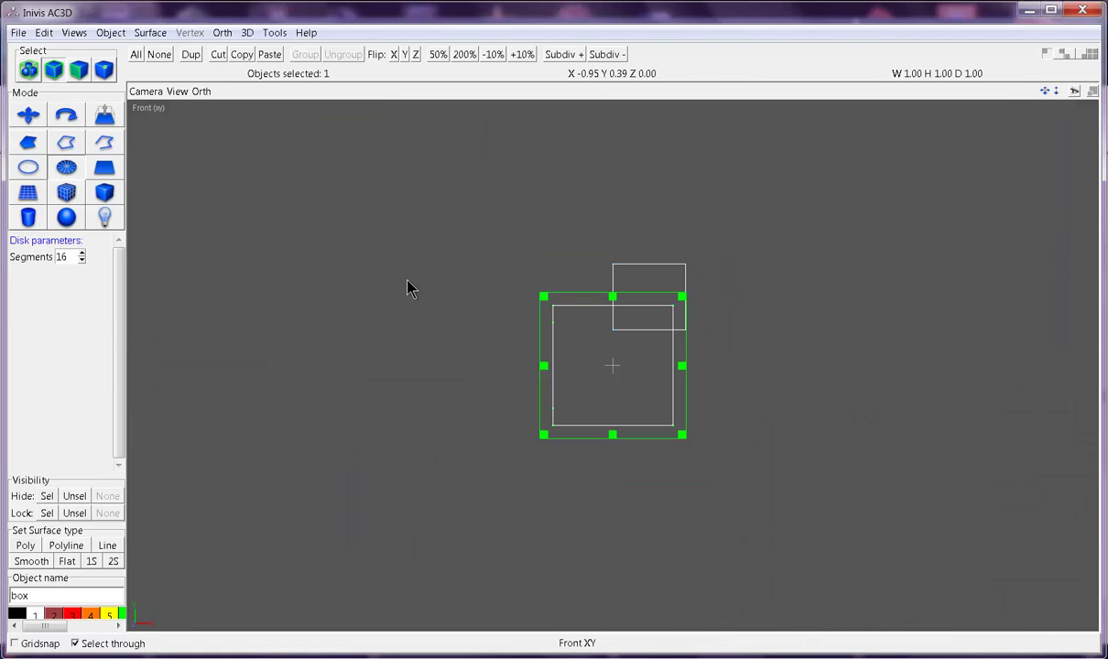
{"action": "key", "text": "ctrl+f"}
{"action": "left_click_drag", "start_coordinate": [348, 299], "coordinate": [445, 406]}
{"action": "scroll", "coordinate": [396, 364], "scroll_direction": "up", "scroll_amount": 3}
{"action": "right_click_drag", "start_coordinate": [327, 346], "coordinate": [605, 349]}
{"action": "scroll", "coordinate": [420, 340], "scroll_direction": "up", "scroll_amount": 2}
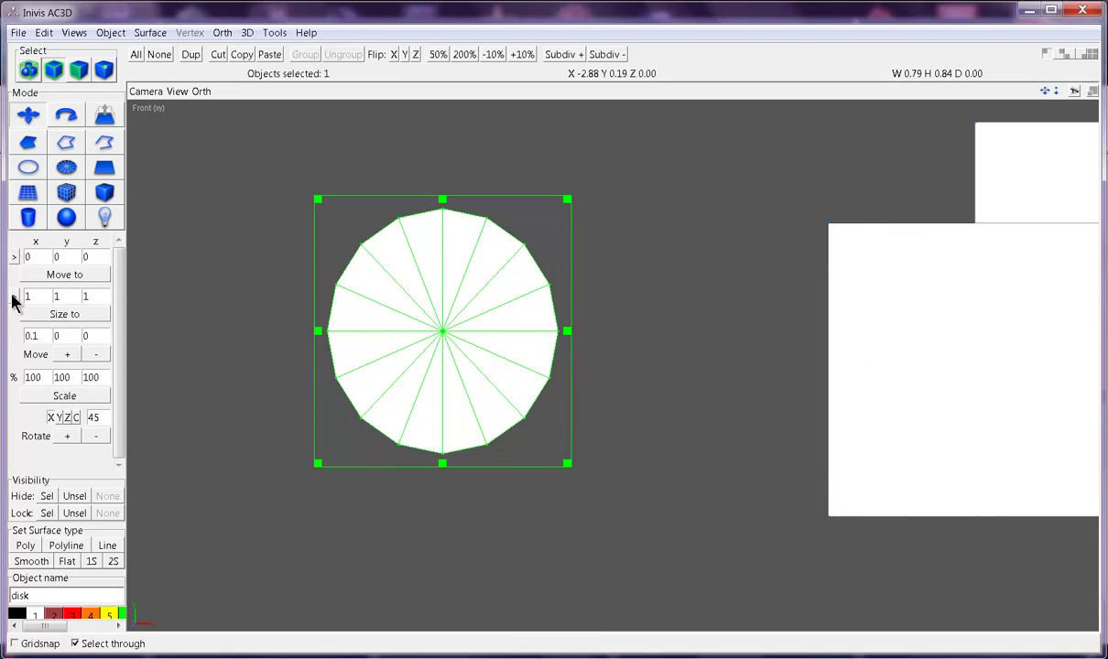
{"action": "left_click", "coordinate": [55, 314]}
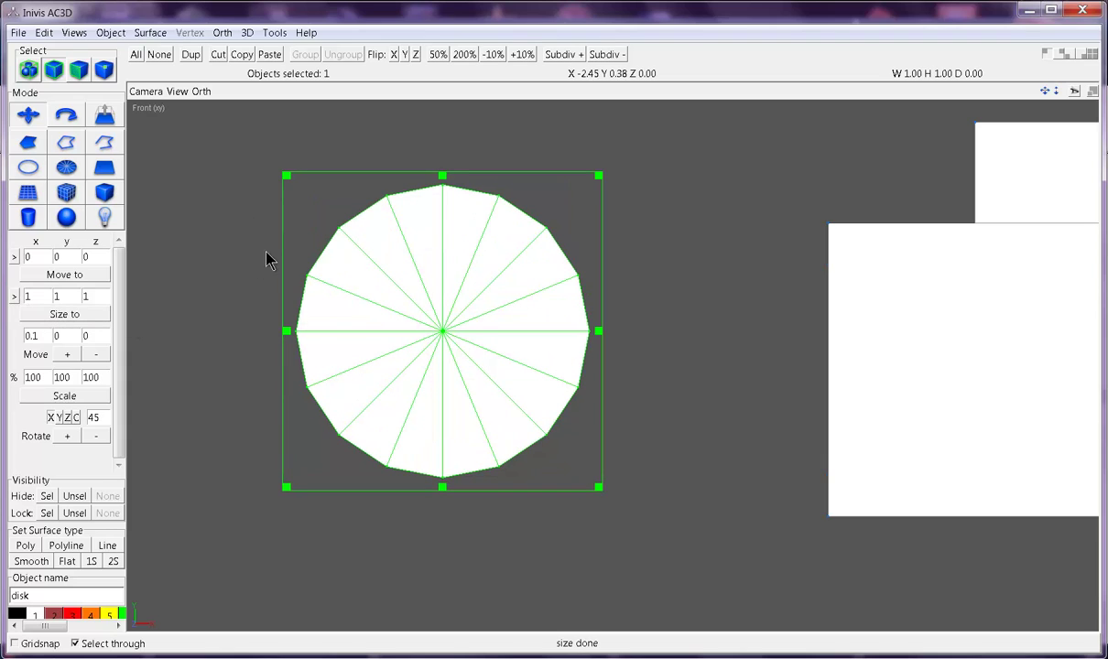
Try indenting all the disk's surfaces and undo the indent
{"action": "left_click", "coordinate": [120, 34]}
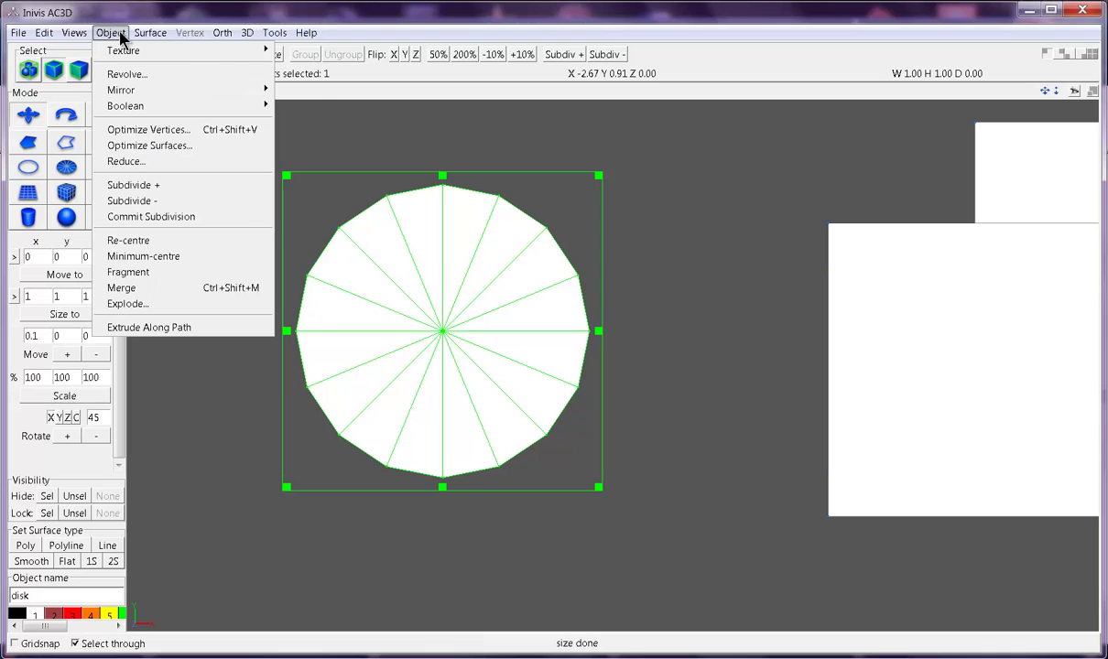
{"action": "mouse_move", "coordinate": [148, 33]}
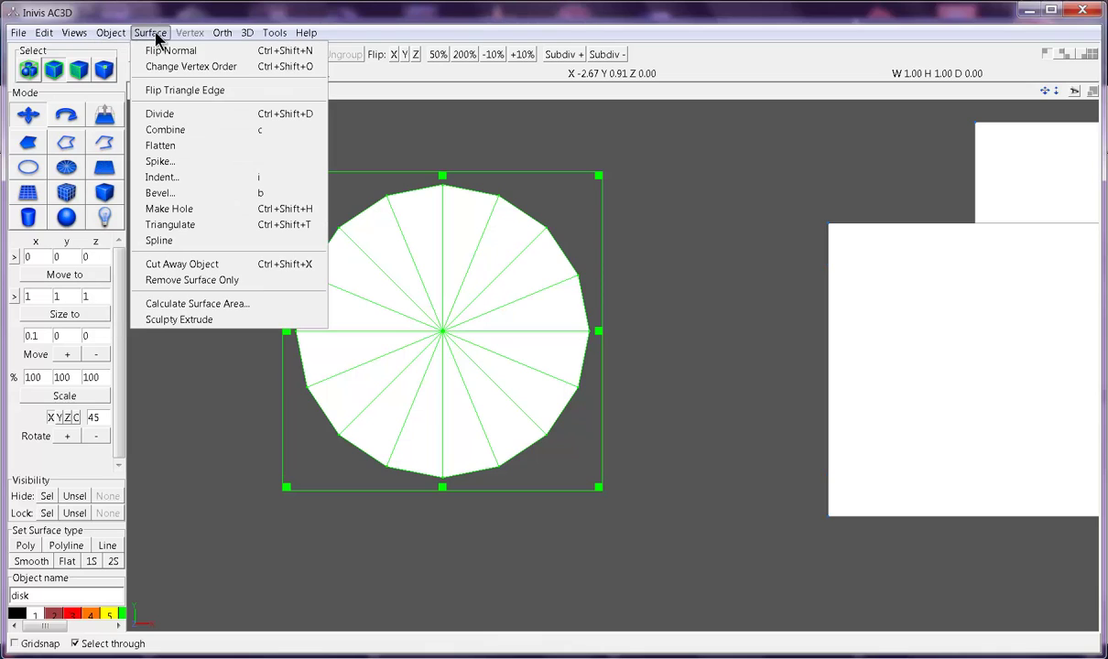
{"action": "left_click", "coordinate": [162, 179]}
{"action": "left_click", "coordinate": [539, 388]}
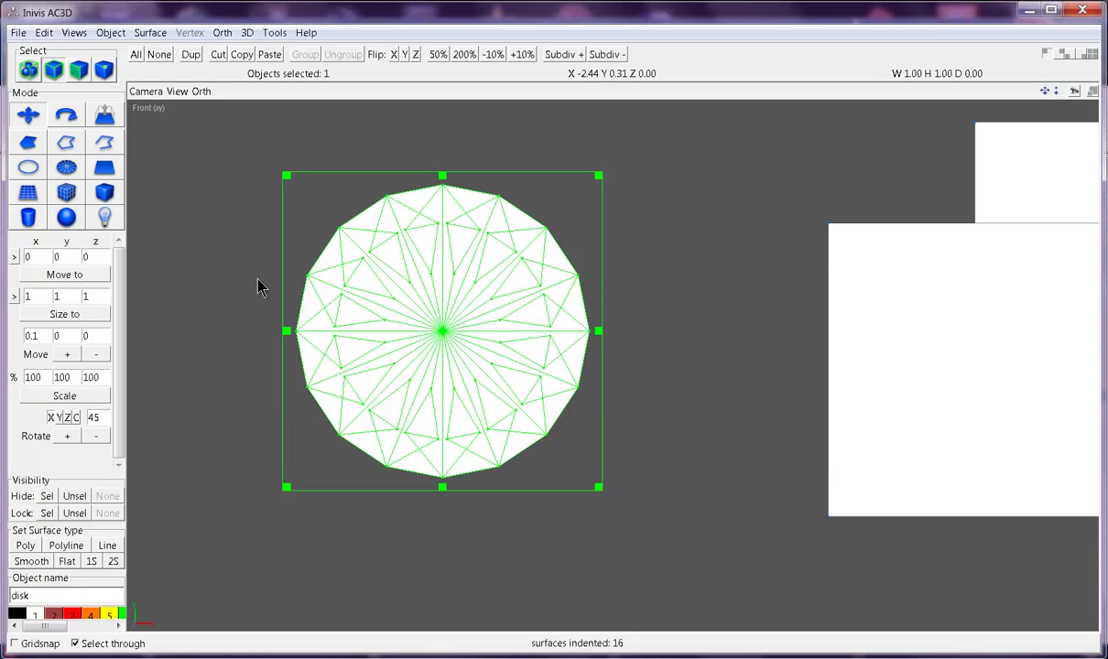
{"action": "key", "text": "ctrl+z"}
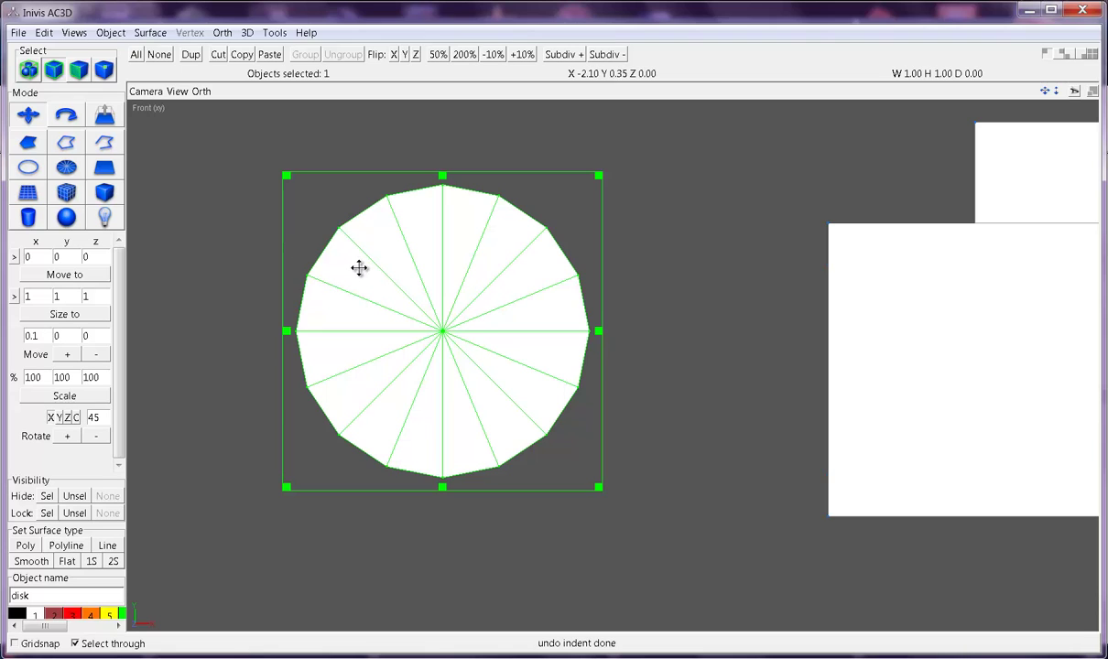
Try indenting all the disk's surfaces with an indent distance of 0.02, inspect the narrow borders up close, and undo the indent
{"action": "left_click", "coordinate": [108, 33]}
{"action": "mouse_move", "coordinate": [162, 36]}
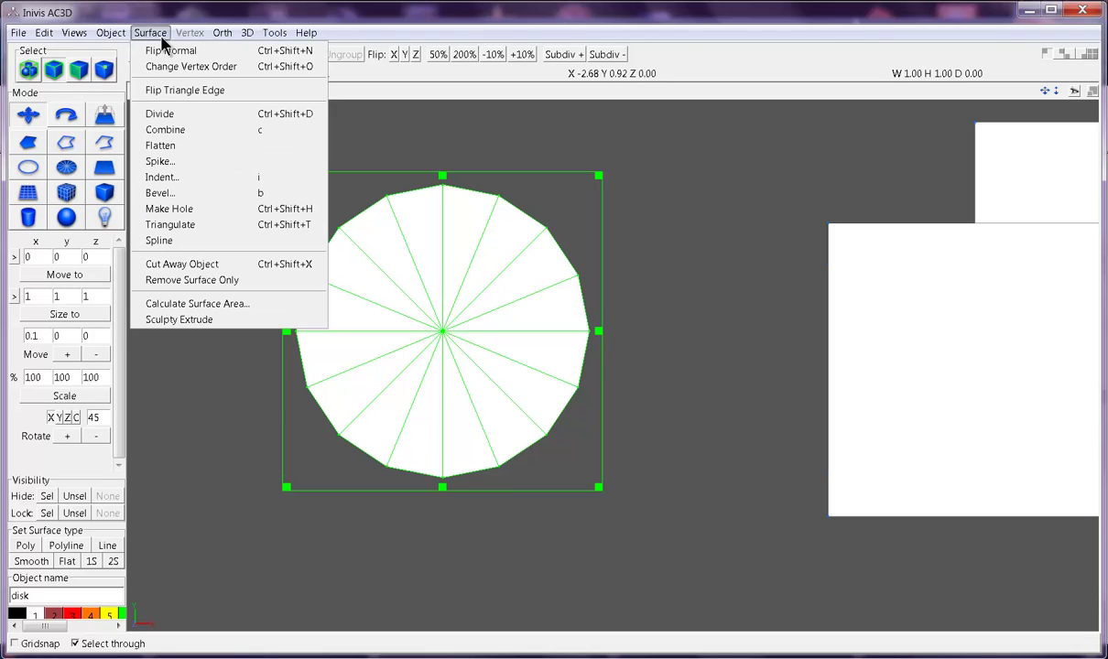
{"action": "left_click", "coordinate": [163, 177]}
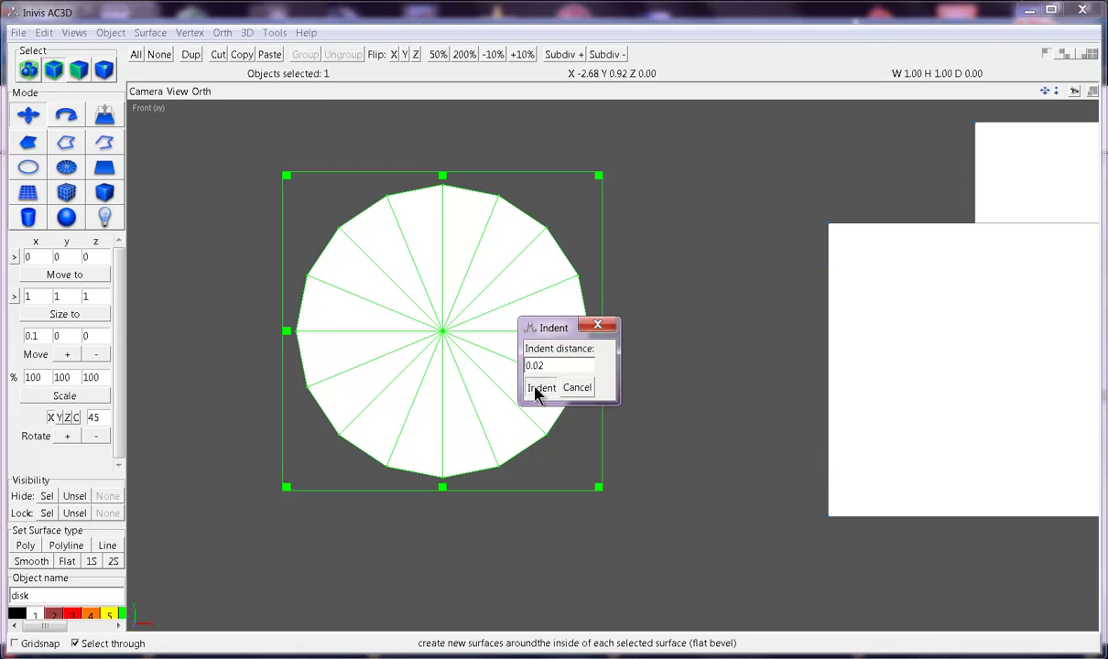
{"action": "left_click", "coordinate": [539, 387]}
{"action": "scroll", "coordinate": [508, 348], "scroll_direction": "up", "scroll_amount": 2}
{"action": "scroll", "coordinate": [534, 315], "scroll_direction": "up", "scroll_amount": 2}
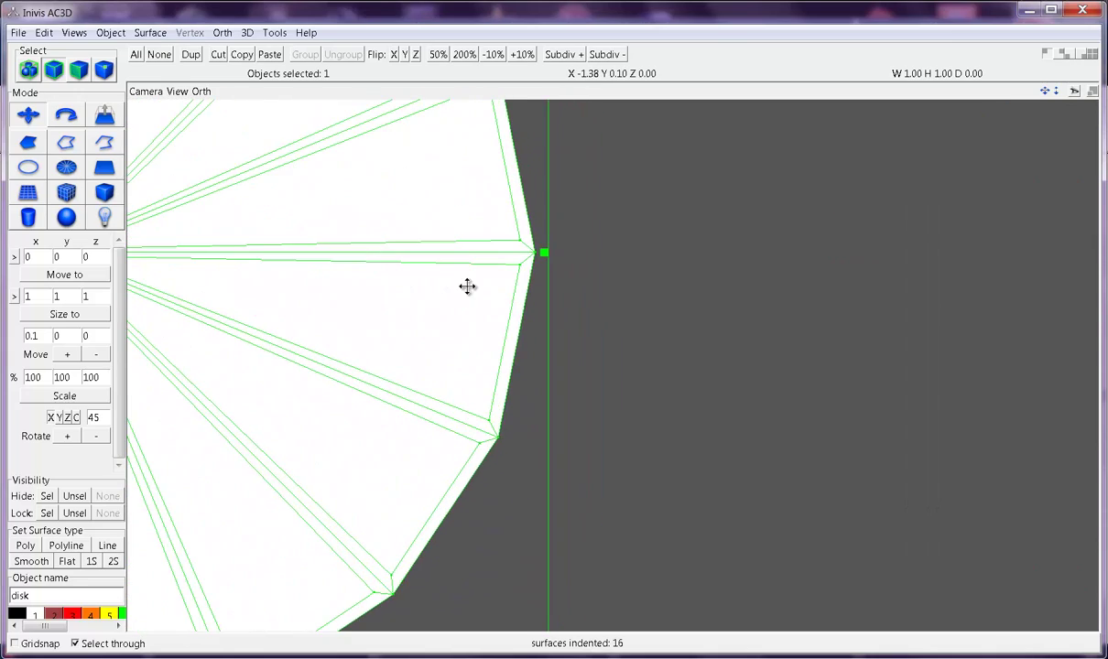
{"action": "right_click_drag", "start_coordinate": [467, 286], "coordinate": [743, 358]}
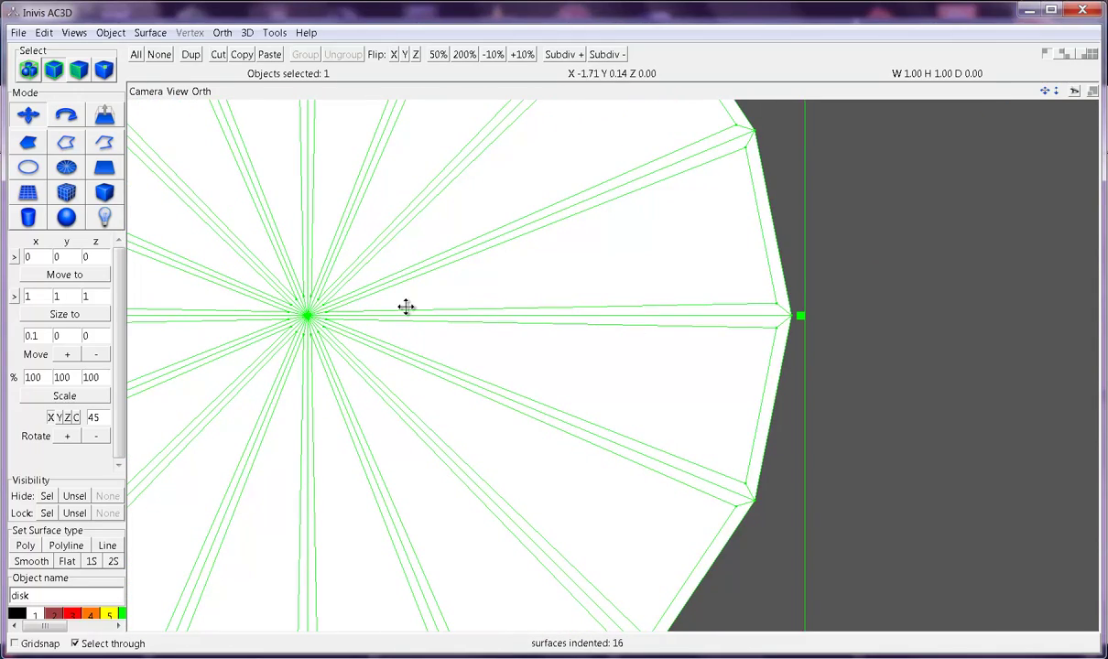
{"action": "scroll", "coordinate": [558, 291], "scroll_direction": "down", "scroll_amount": 2}
{"action": "scroll", "coordinate": [558, 291], "scroll_direction": "down", "scroll_amount": 2}
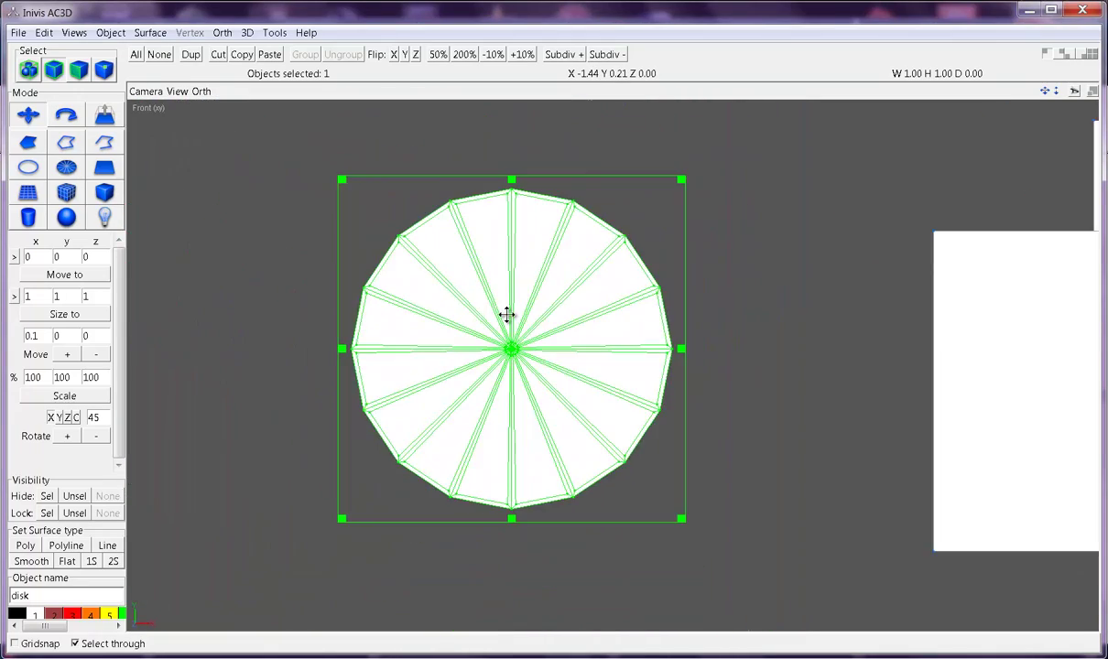
{"action": "key", "text": "ctrl+z"}
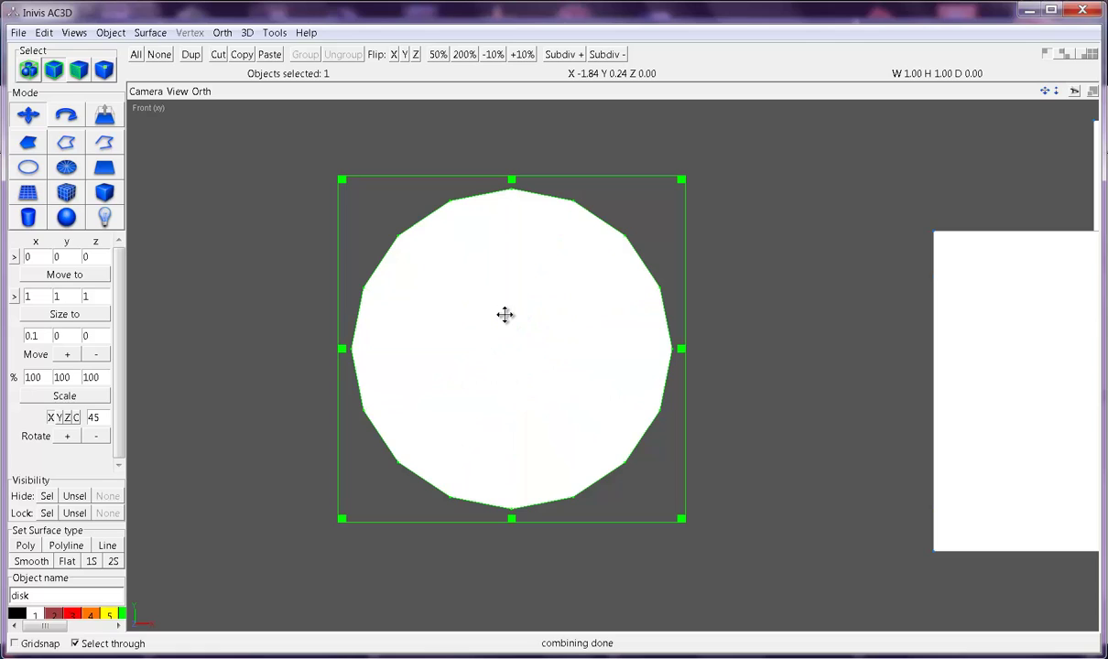
Combine the disk's surfaces into a single surface and indent it to create a wide outer ring
{"action": "left_click", "coordinate": [151, 33]}
{"action": "left_click", "coordinate": [174, 175]}
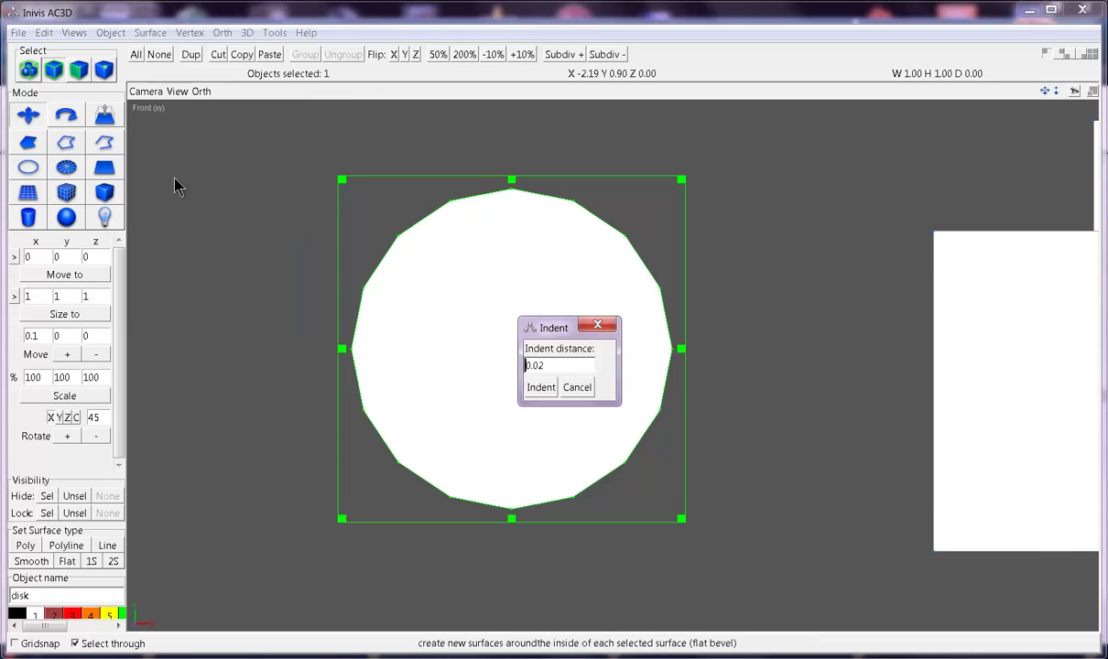
{"action": "left_click", "coordinate": [541, 387]}
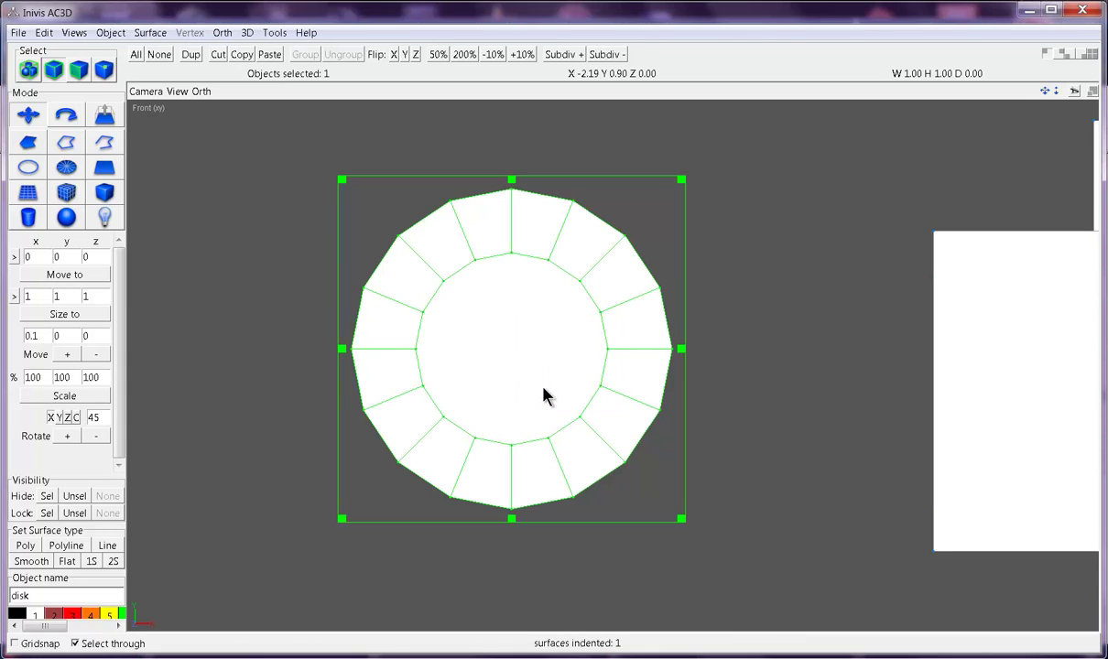
Select only the disk's inner surface and load its dimensions as the target size to check them
{"action": "left_click", "coordinate": [206, 311]}
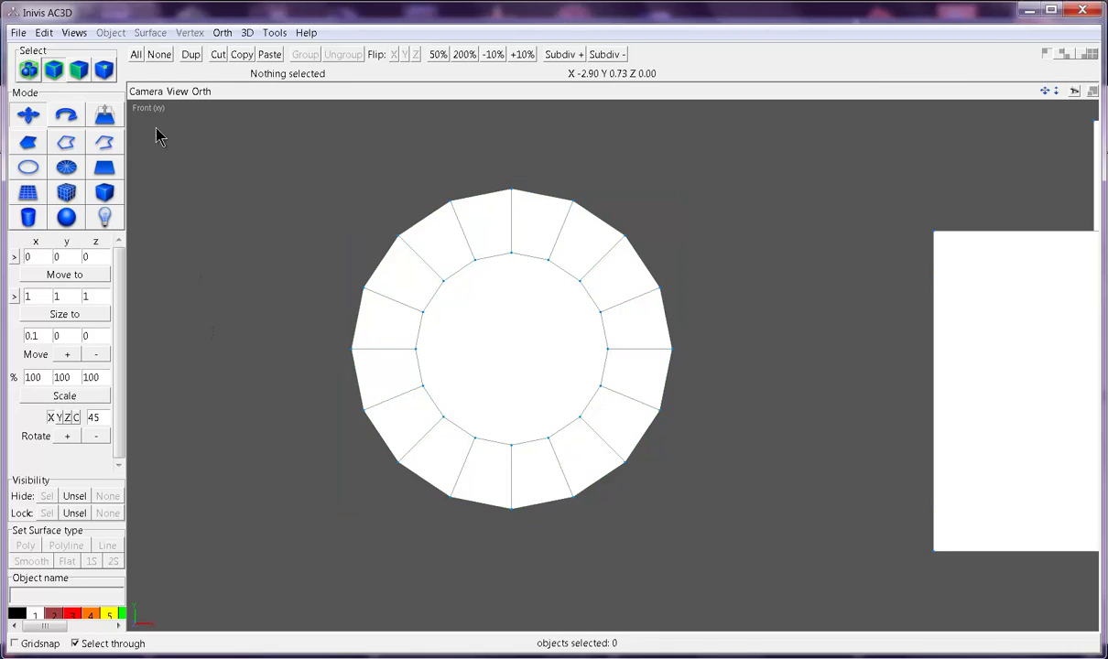
{"action": "left_click", "coordinate": [78, 69]}
{"action": "left_click", "coordinate": [485, 313]}
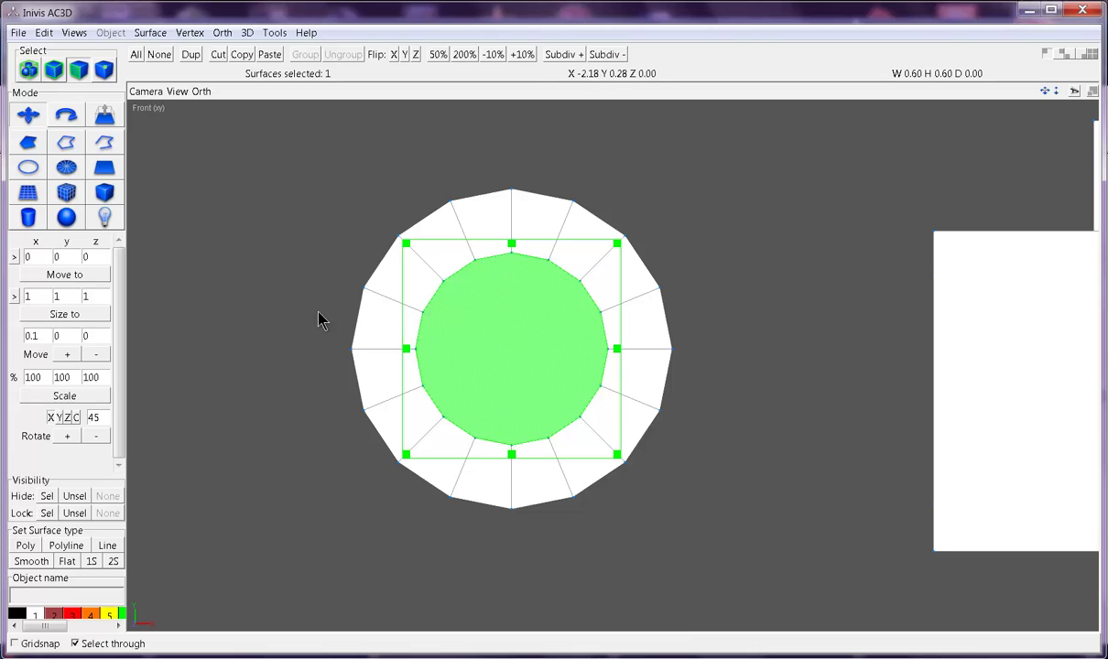
{"action": "left_click", "coordinate": [14, 296]}
Delete the whole disk and the smaller box in the filled 3D view
{"action": "scroll", "coordinate": [589, 363], "scroll_direction": "down", "scroll_amount": 3}
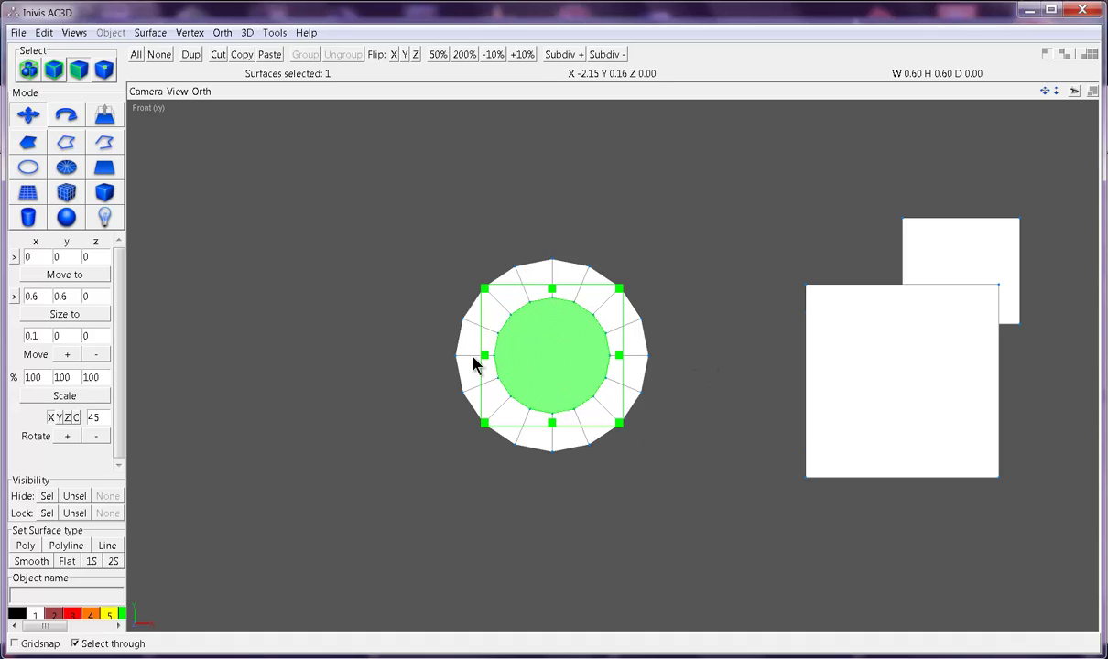
{"action": "key", "text": "Tab"}
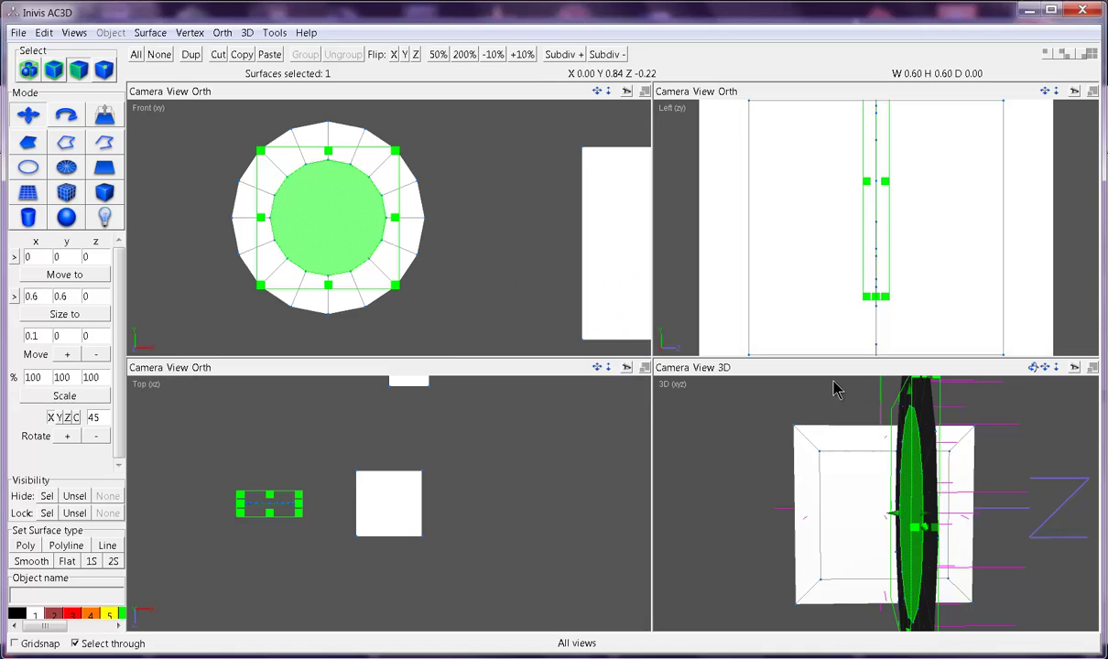
{"action": "key", "text": "Tab"}
{"action": "scroll", "coordinate": [799, 421], "scroll_direction": "down", "scroll_amount": 5}
{"action": "left_click_drag", "start_coordinate": [766, 415], "coordinate": [720, 431]}
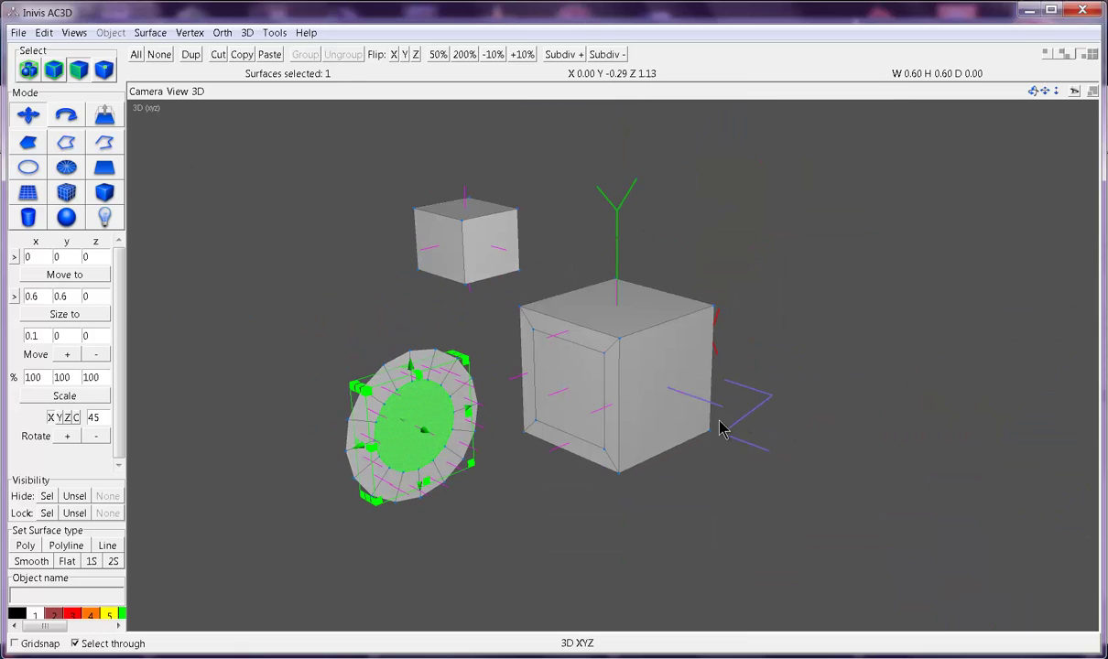
{"action": "left_click", "coordinate": [54, 70]}
{"action": "key", "text": "Delete"}
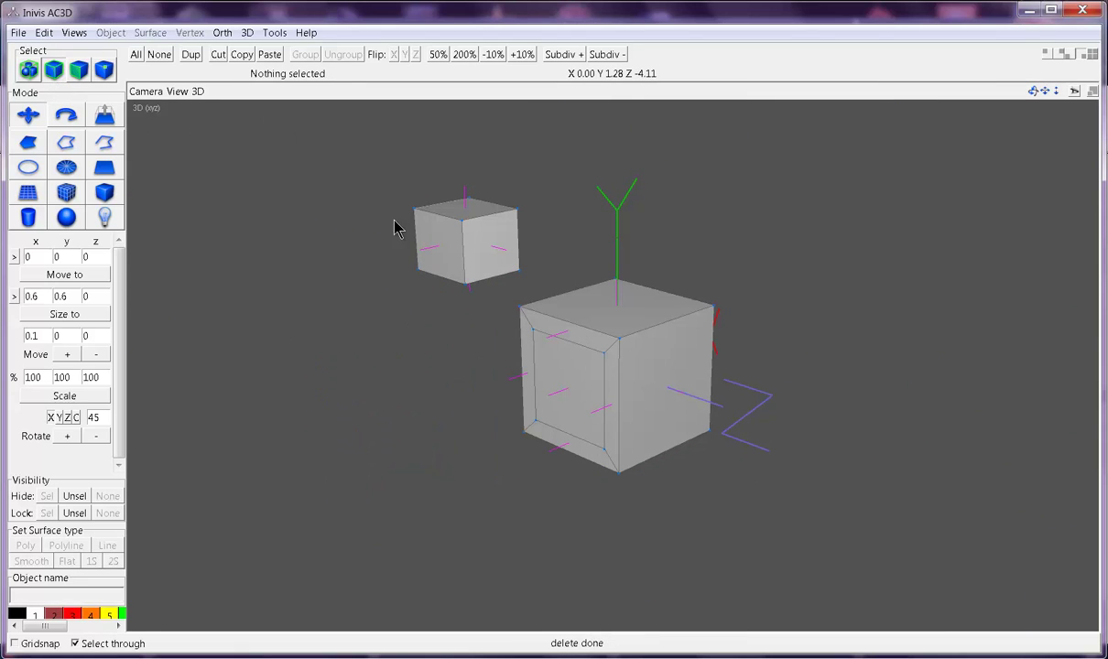
{"action": "left_click", "coordinate": [484, 273]}
{"action": "key", "text": "Delete"}
Select the remaining indented box and load its current position and dimensions as the move and size targets
{"action": "left_click", "coordinate": [567, 354]}
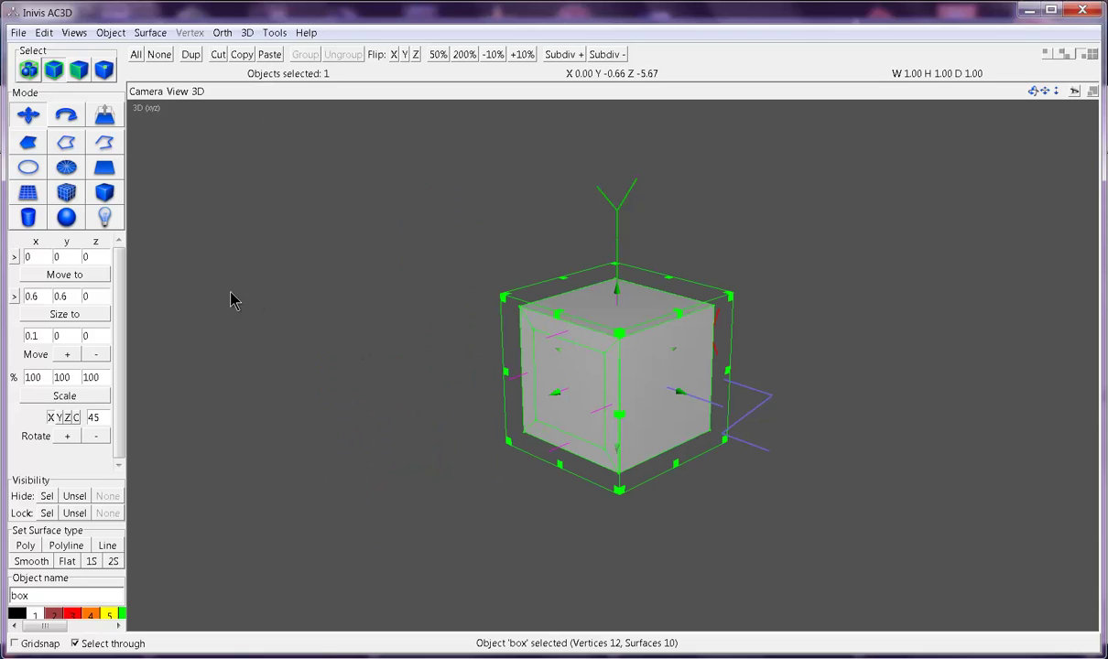
{"action": "left_click", "coordinate": [16, 259]}
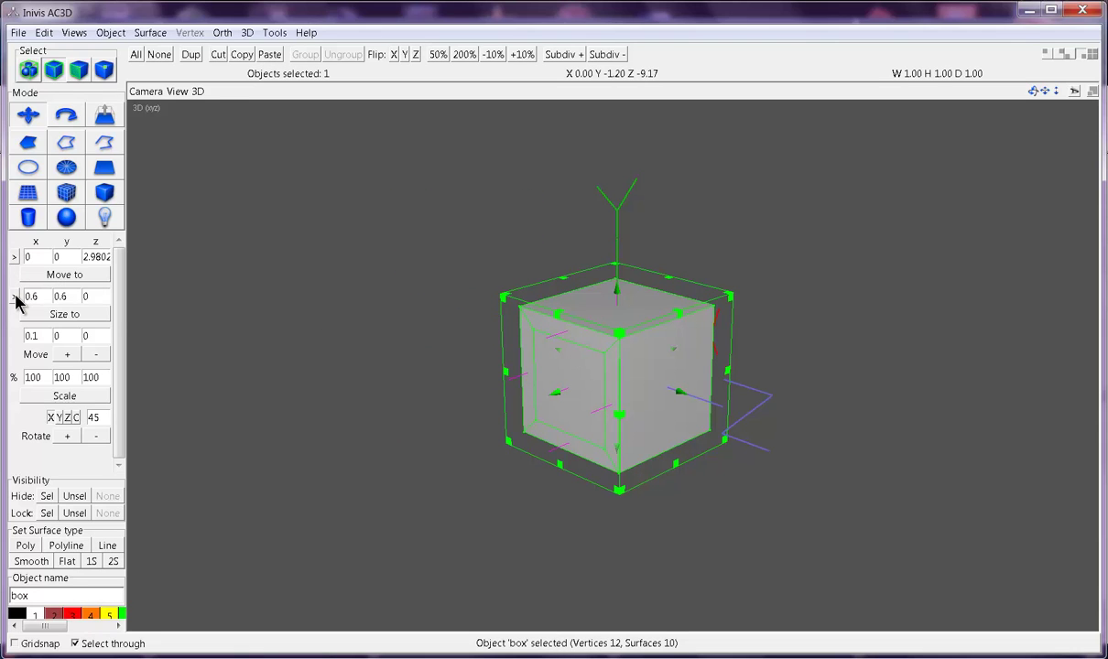
{"action": "left_click", "coordinate": [16, 296]}
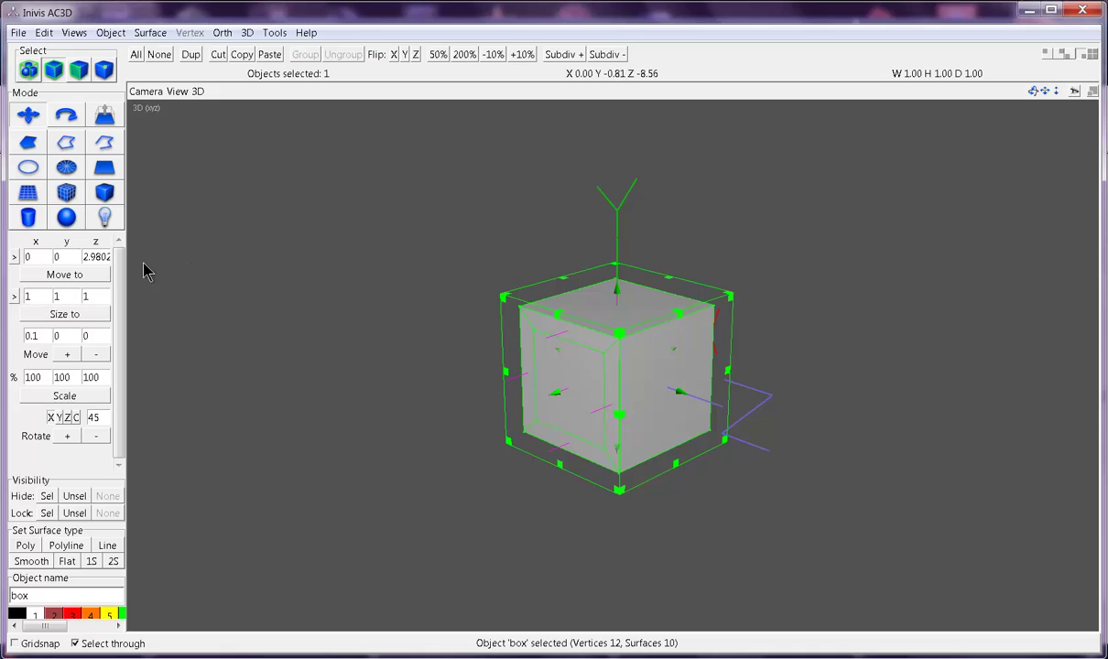
Delete the indented box, set the target Z position to 0, and undo the deletion
{"action": "key", "text": "Delete"}
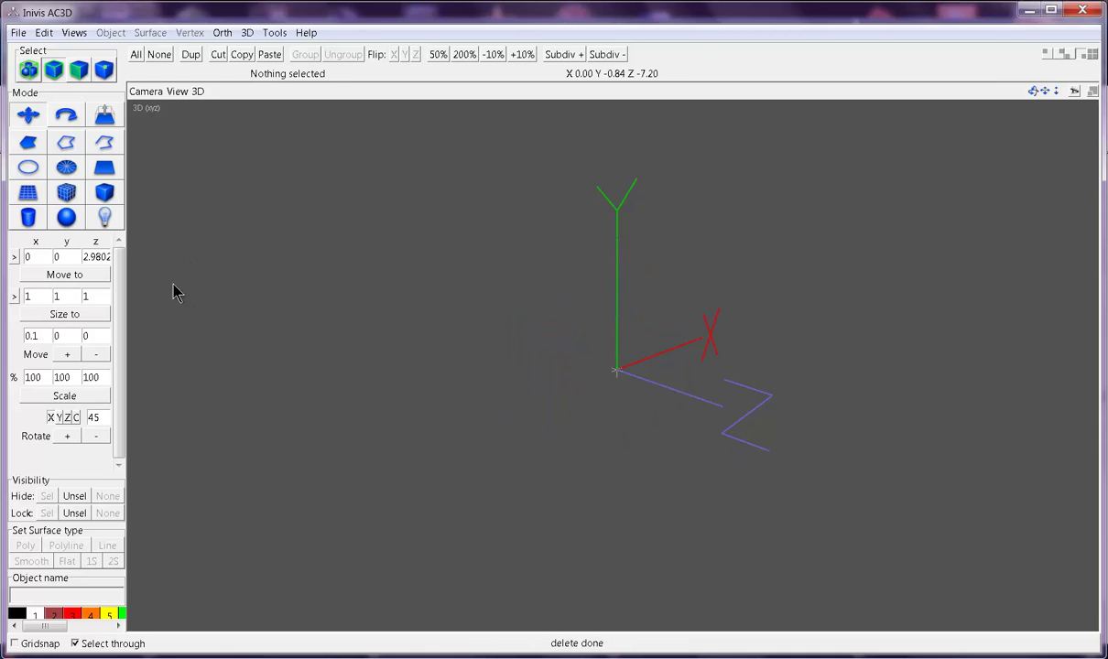
{"action": "double_click", "coordinate": [95, 257]}
{"action": "type", "text": "0"}
{"action": "left_click", "coordinate": [104, 193]}
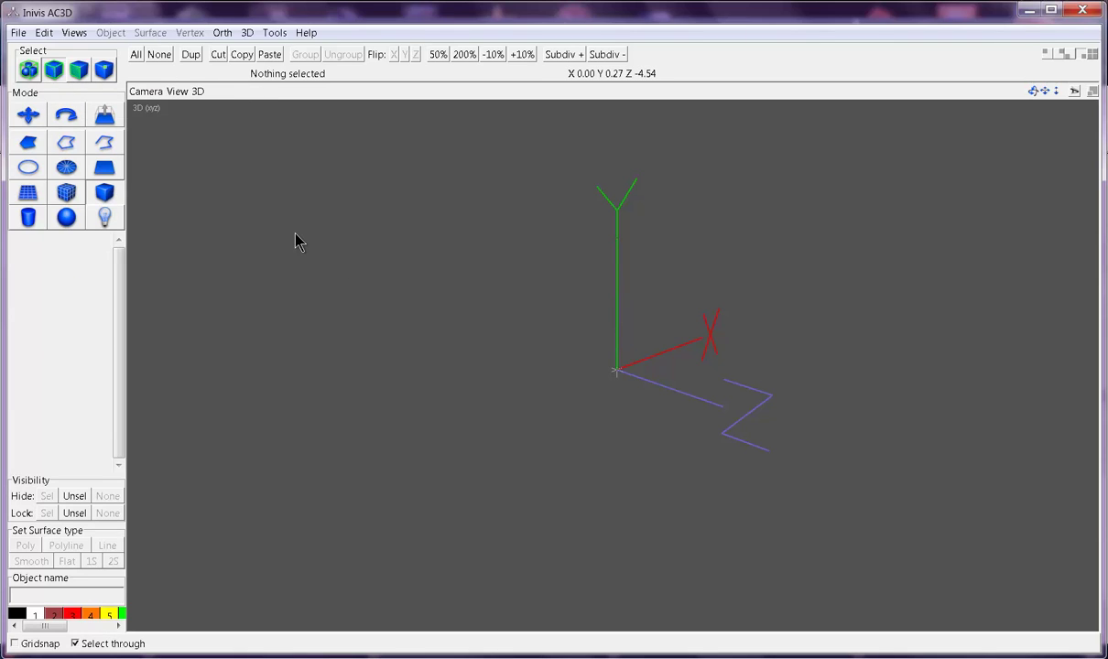
{"action": "key", "text": "ctrl+z"}
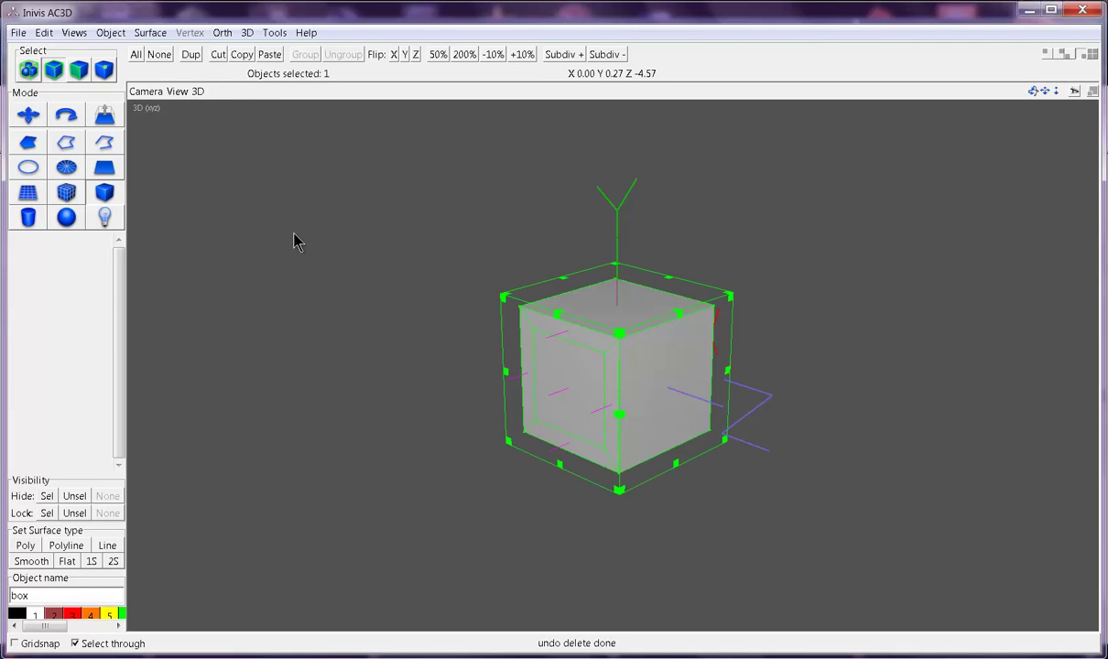
Return to move mode and examine the end of the restored box's full Z position value
{"action": "left_click", "coordinate": [29, 115]}
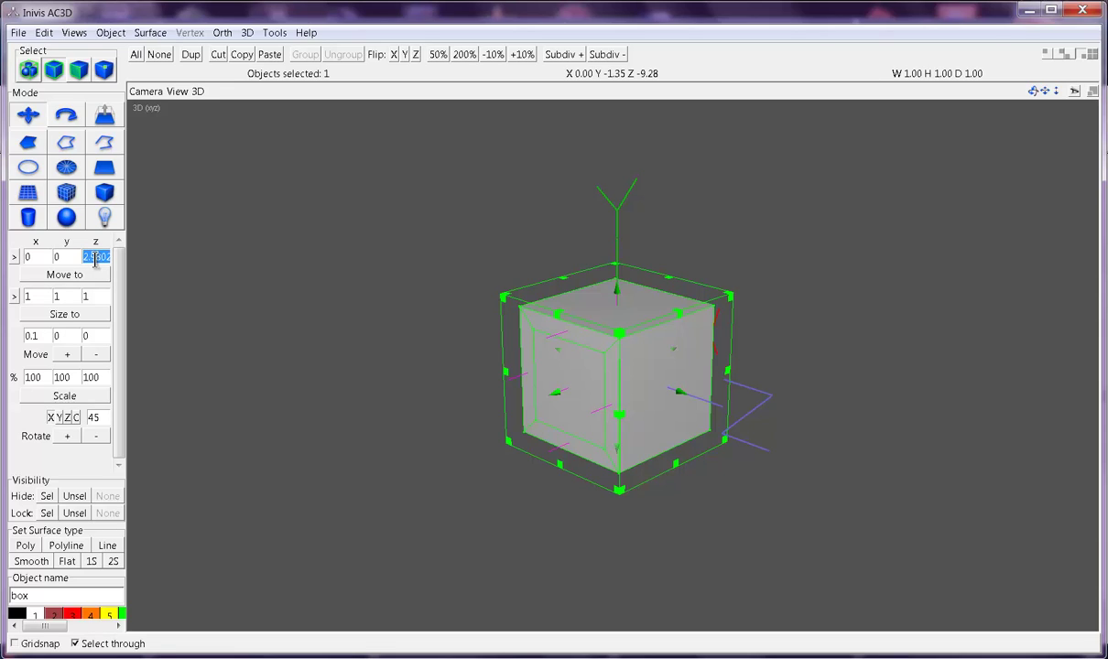
{"action": "left_click_drag", "start_coordinate": [107, 258], "coordinate": [117, 266]}
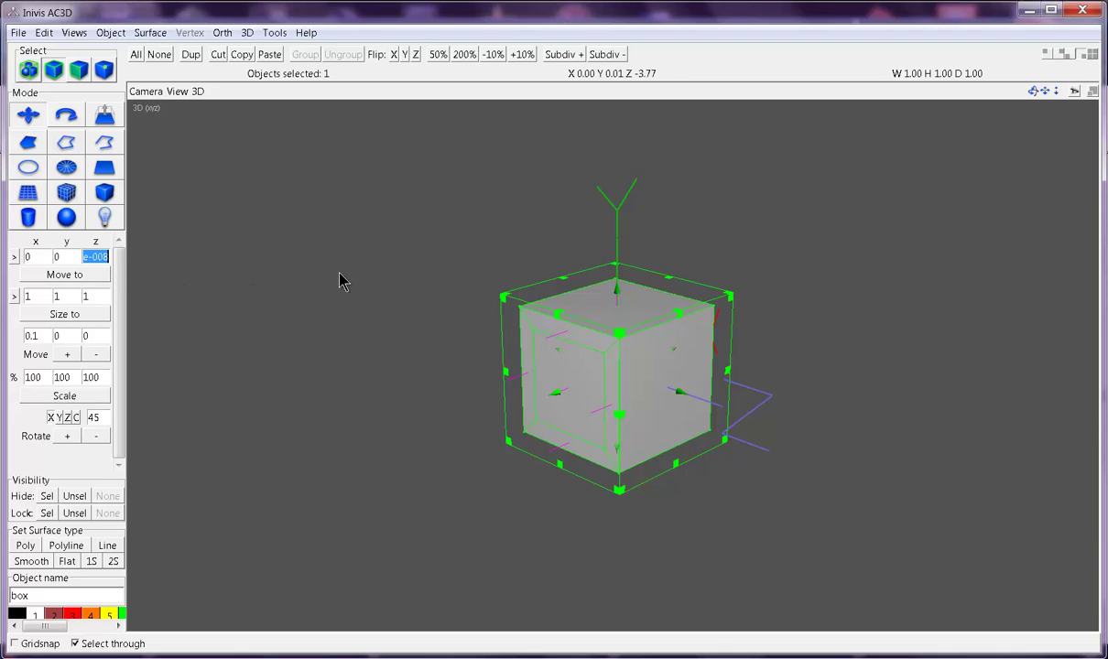
{"action": "scroll", "coordinate": [383, 289], "scroll_direction": "up", "scroll_amount": 3}
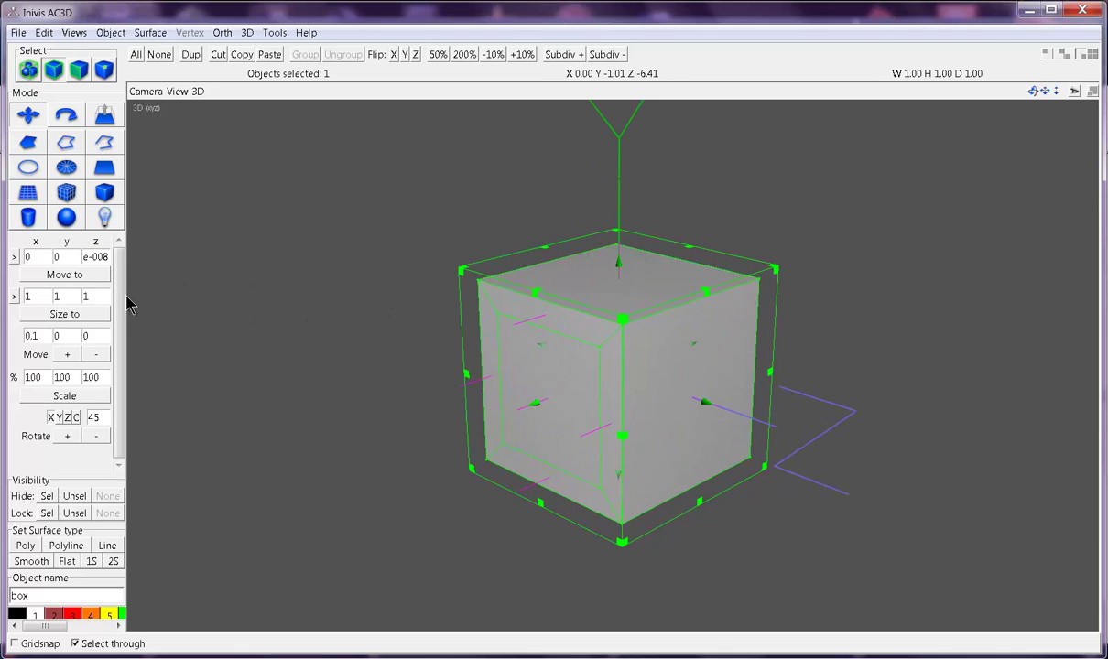
Set the target Z position to 0 and delete the indented box
{"action": "double_click", "coordinate": [99, 258]}
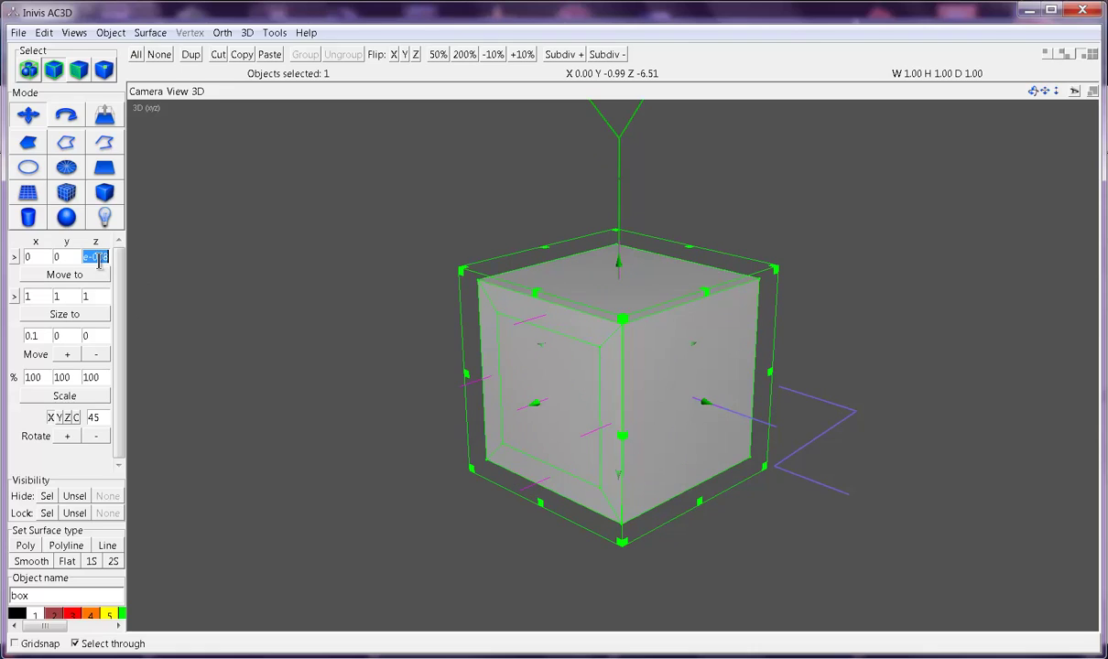
{"action": "type", "text": "0"}
{"action": "key", "text": "Delete"}
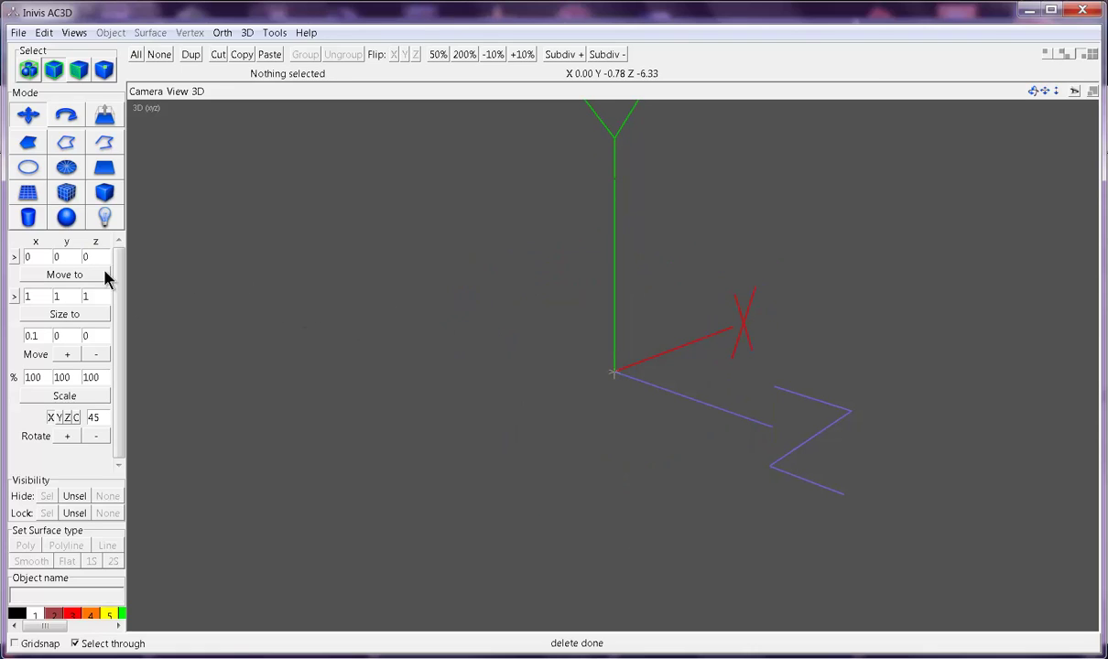
Create a new box, move it to the origin and resize it to 1 by 1 by 1
{"action": "left_click", "coordinate": [104, 191]}
{"action": "left_click", "coordinate": [309, 284]}
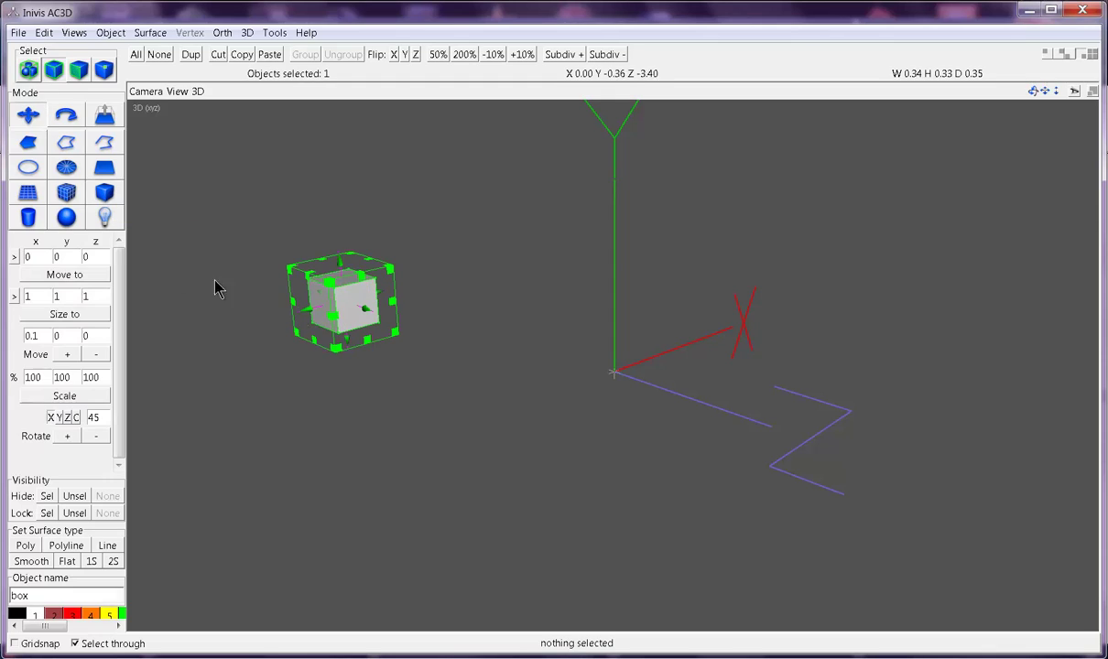
{"action": "left_click", "coordinate": [95, 276]}
{"action": "left_click", "coordinate": [96, 316]}
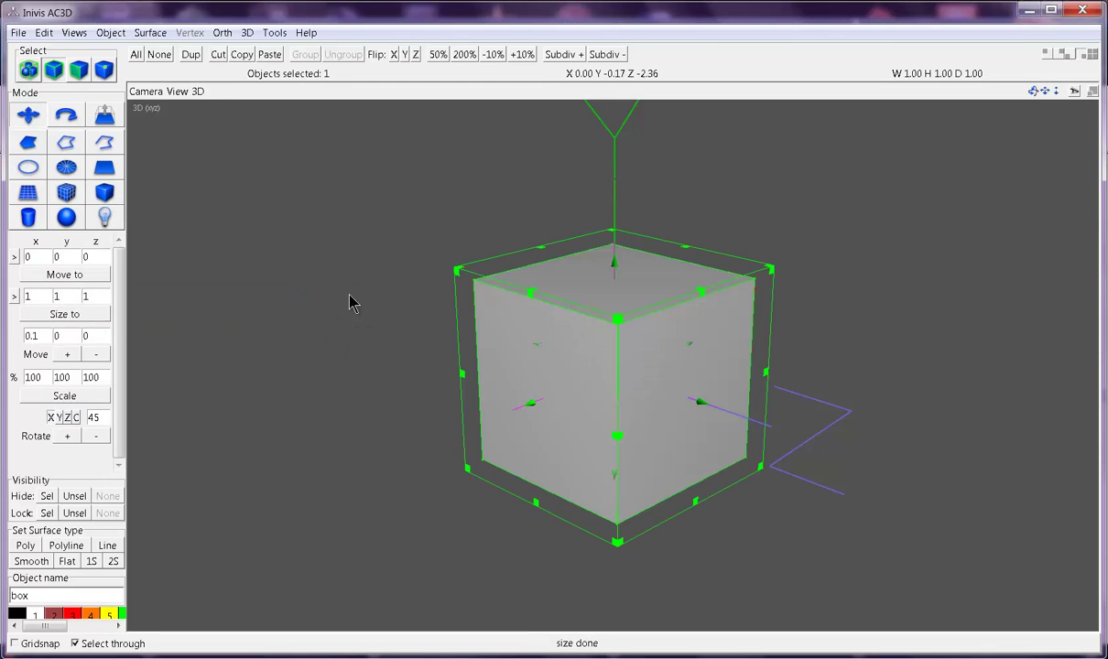
Switch to surface selection and select only the cube's side face opposite the X axis direction
{"action": "left_click", "coordinate": [80, 69]}
{"action": "left_click", "coordinate": [307, 209]}
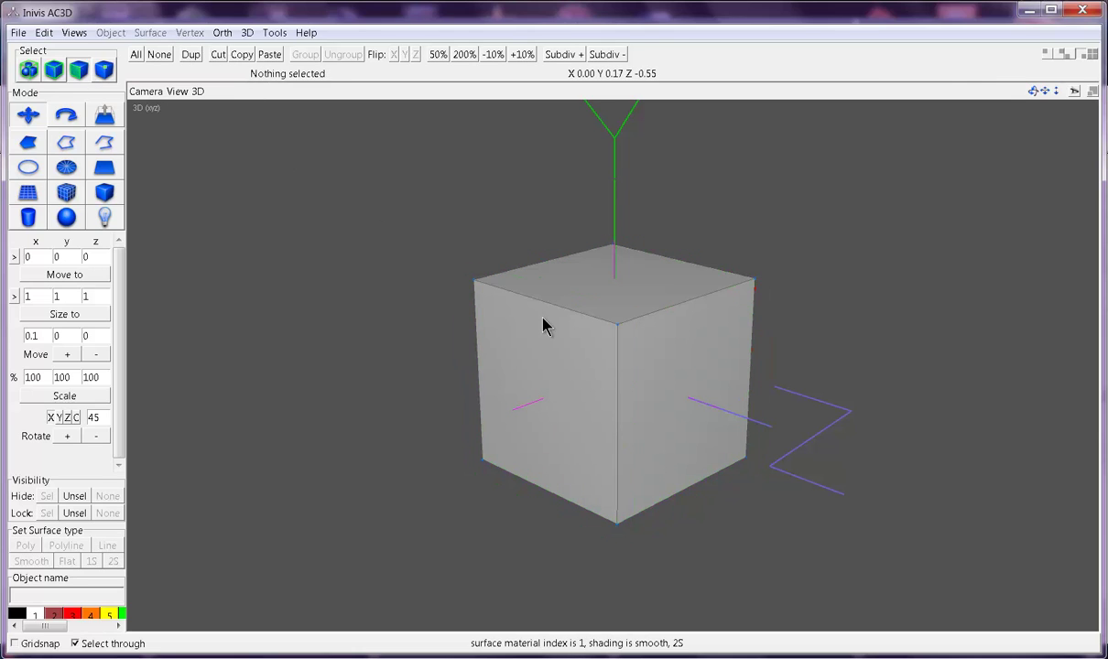
{"action": "left_click", "coordinate": [515, 302]}
Try beveling the selected face with an indent distance of 0.2 and an out distance of 2.0, and undo the bevel
{"action": "left_click", "coordinate": [151, 37]}
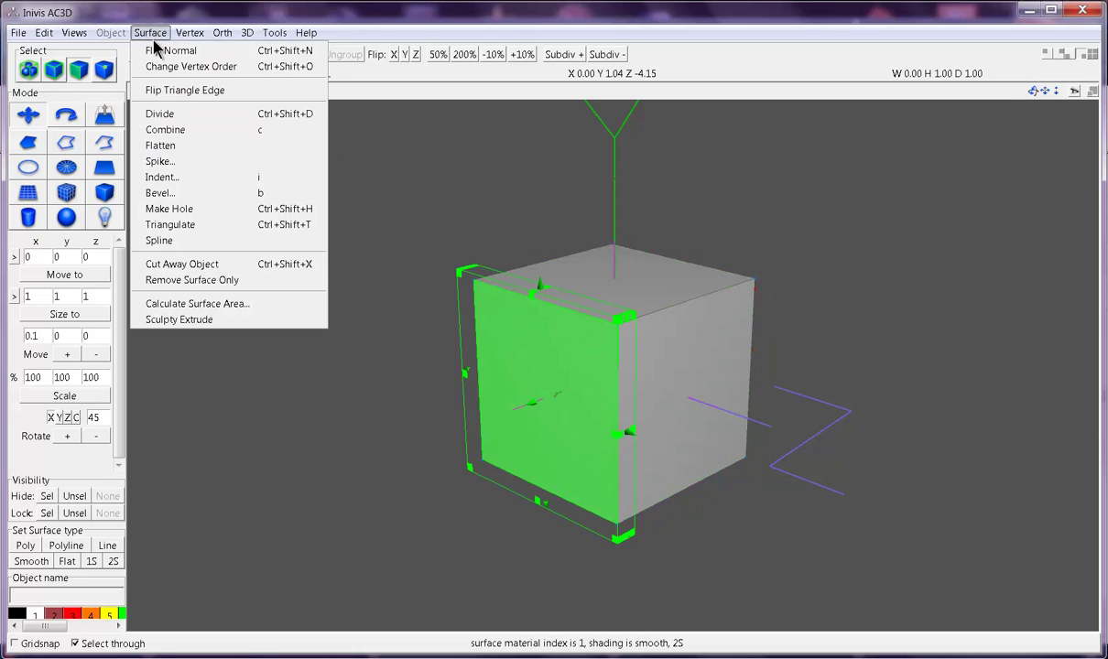
{"action": "left_click", "coordinate": [164, 195]}
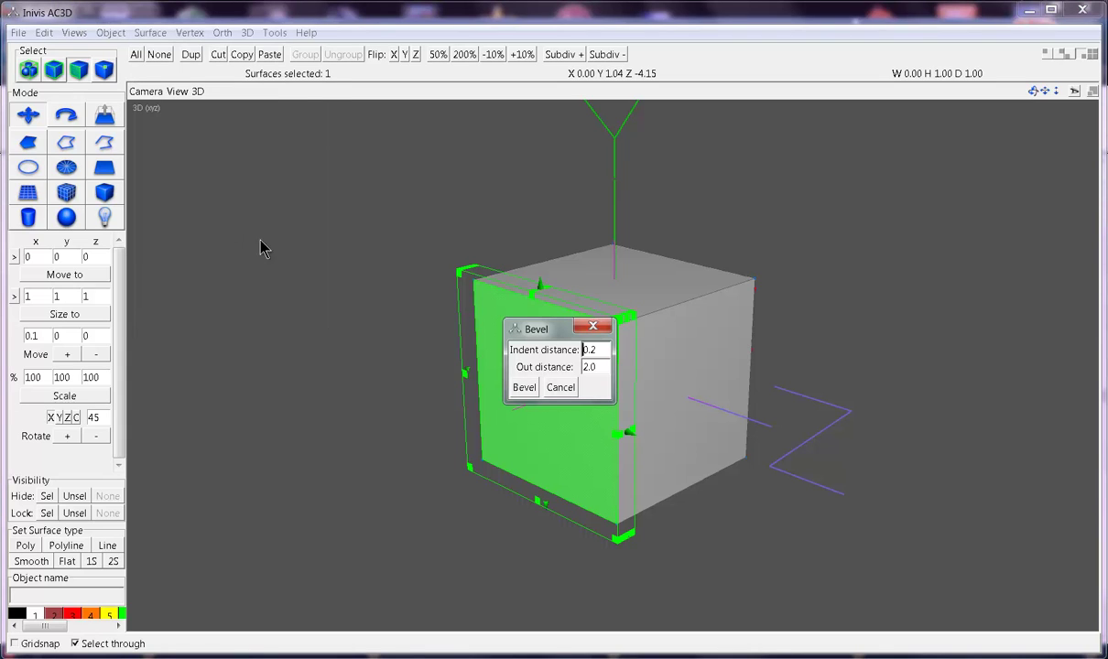
{"action": "left_click_drag", "start_coordinate": [555, 337], "coordinate": [352, 289]}
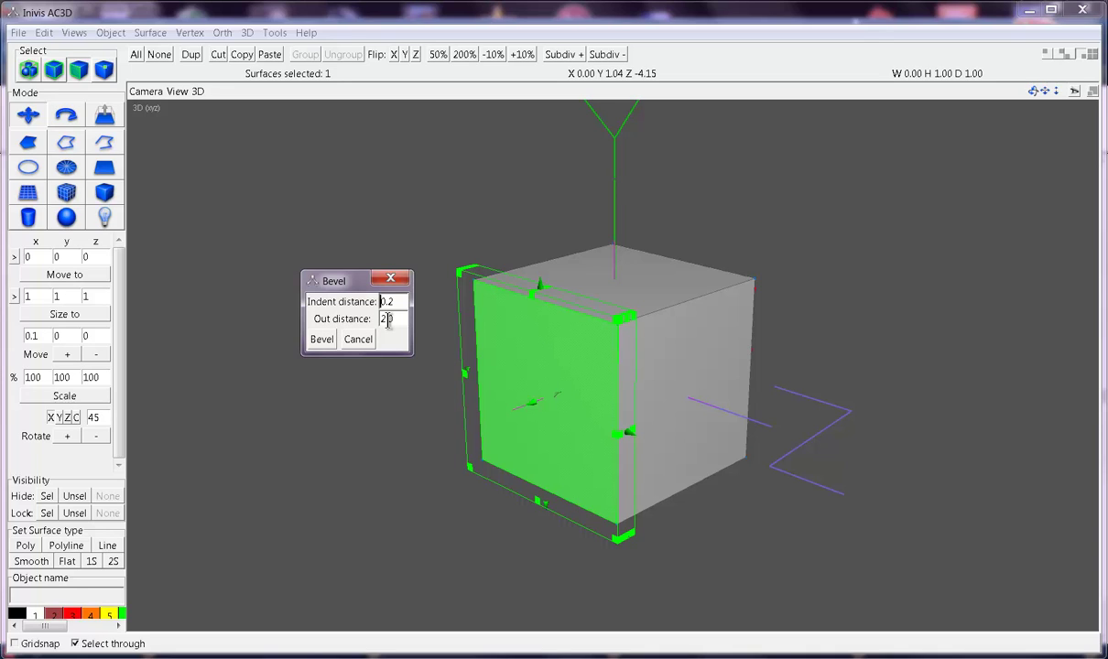
{"action": "left_click", "coordinate": [320, 340]}
{"action": "left_click_drag", "start_coordinate": [469, 343], "coordinate": [591, 303]}
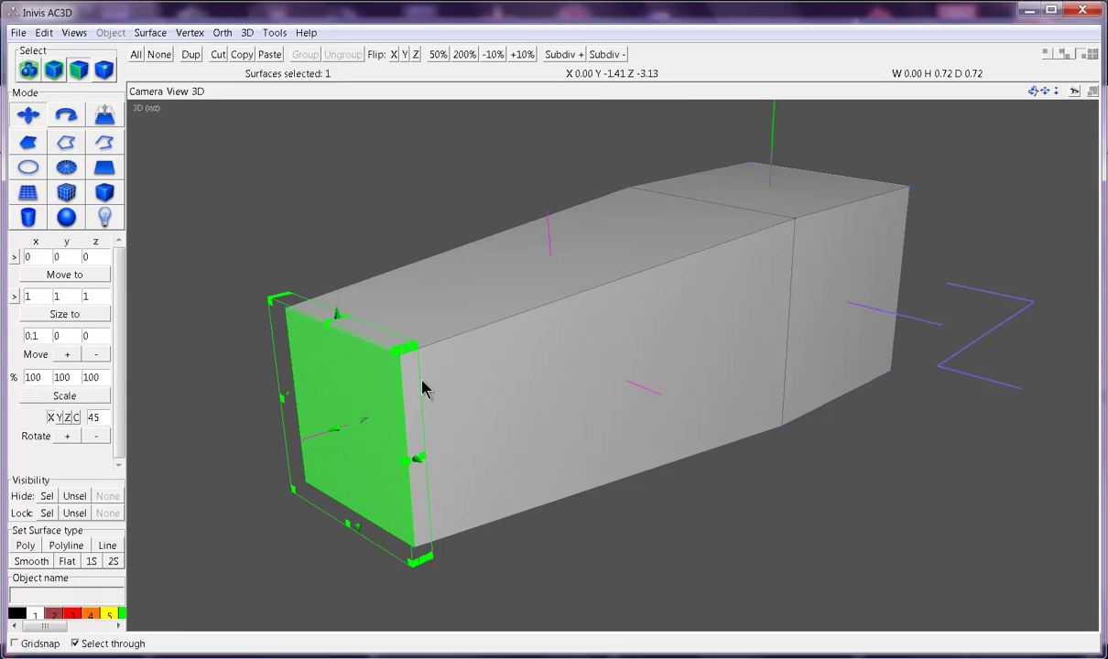
{"action": "key", "text": "ctrl+z"}
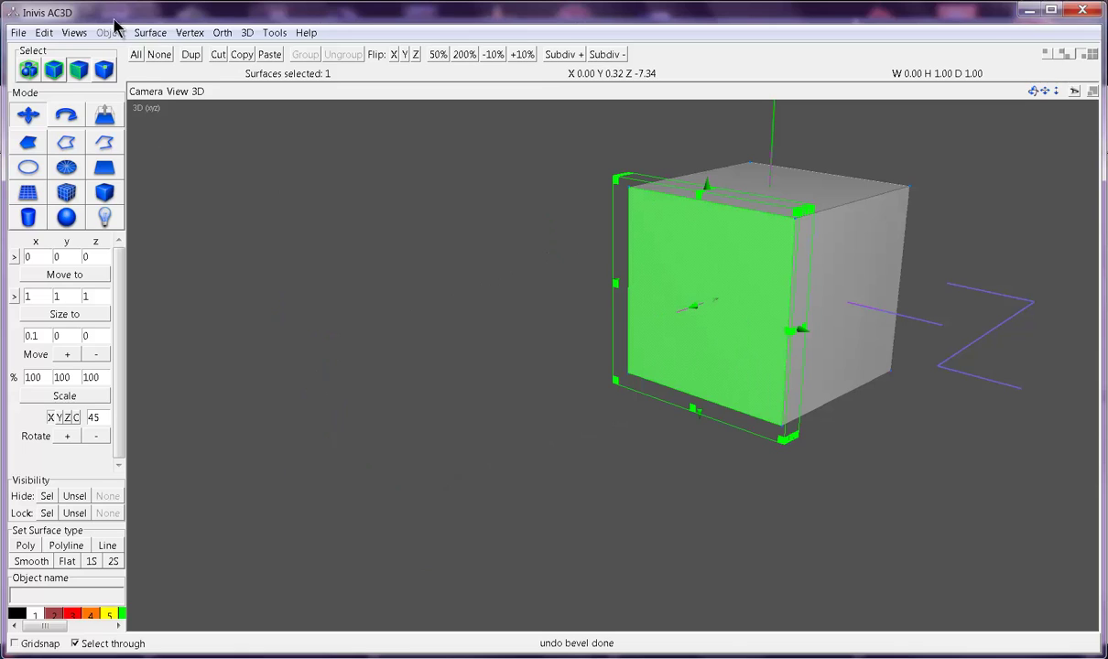
Try beveling the selected face with an indent distance of 0.4 and an out distance of 2.0, and undo the bevel
{"action": "left_click", "coordinate": [150, 33]}
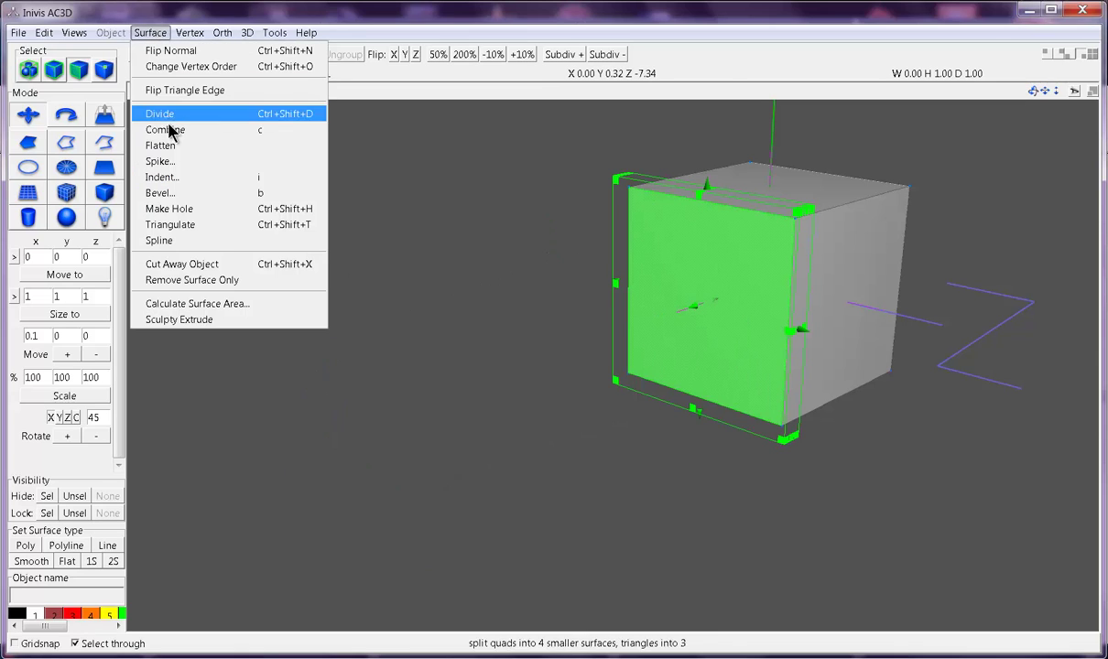
{"action": "left_click", "coordinate": [157, 193]}
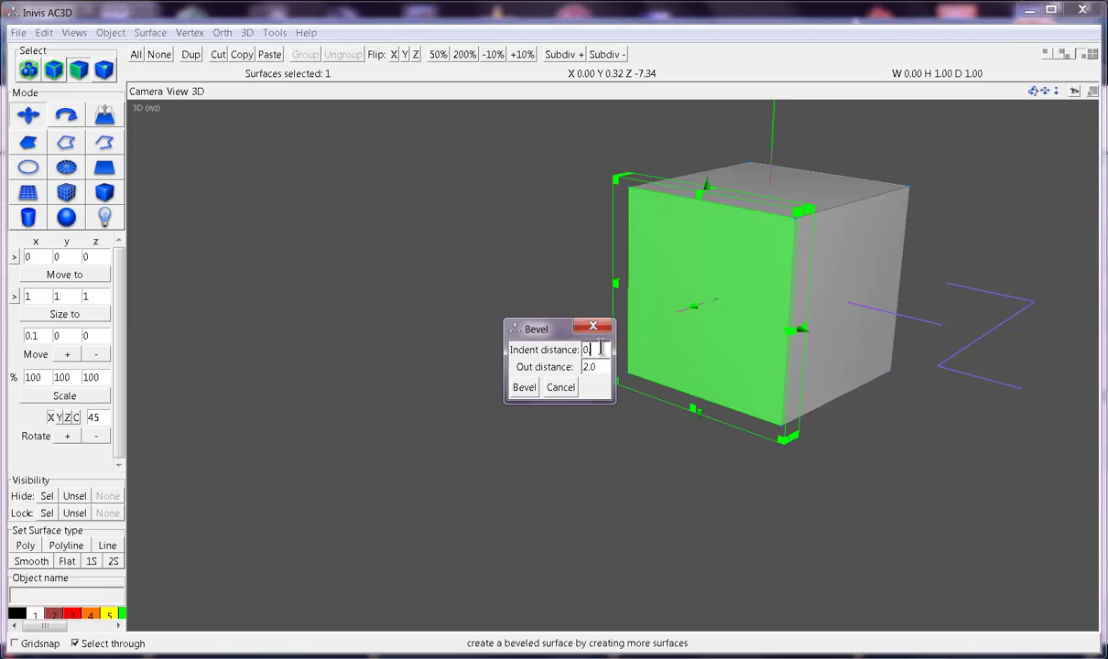
{"action": "type", "text": ".4"}
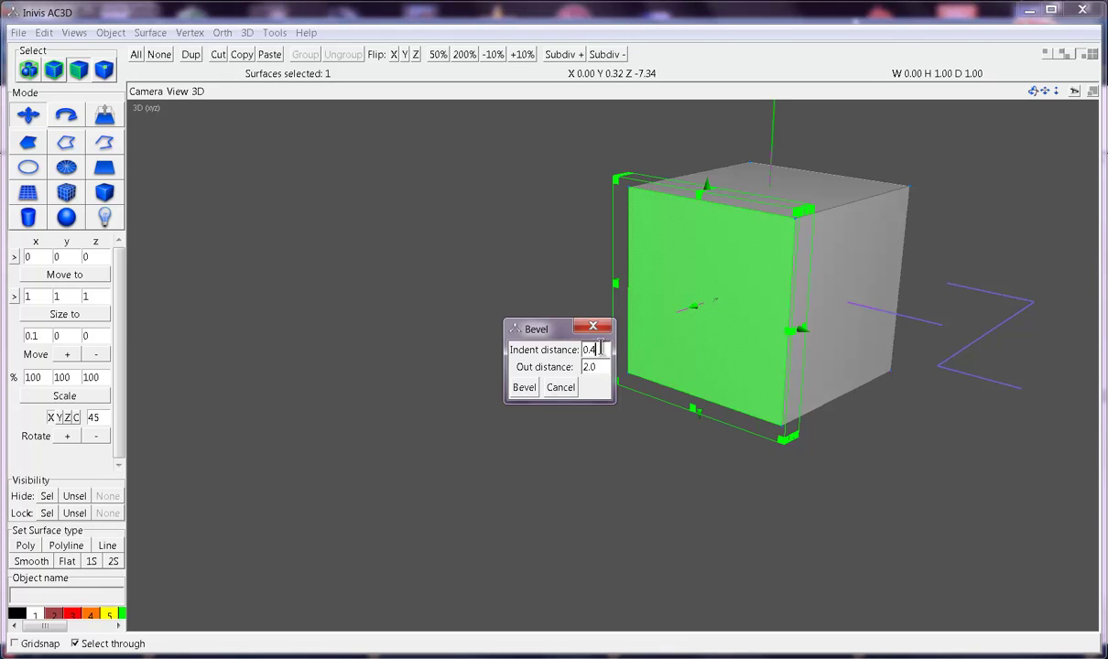
{"action": "left_click", "coordinate": [522, 388]}
{"action": "mouse_move", "coordinate": [554, 386]}
{"action": "left_mouse_down"}
{"action": "mouse_move", "coordinate": [564, 378]}
{"action": "mouse_move", "coordinate": [545, 386]}
{"action": "left_mouse_up"}
{"action": "key", "text": "ctrl+z"}
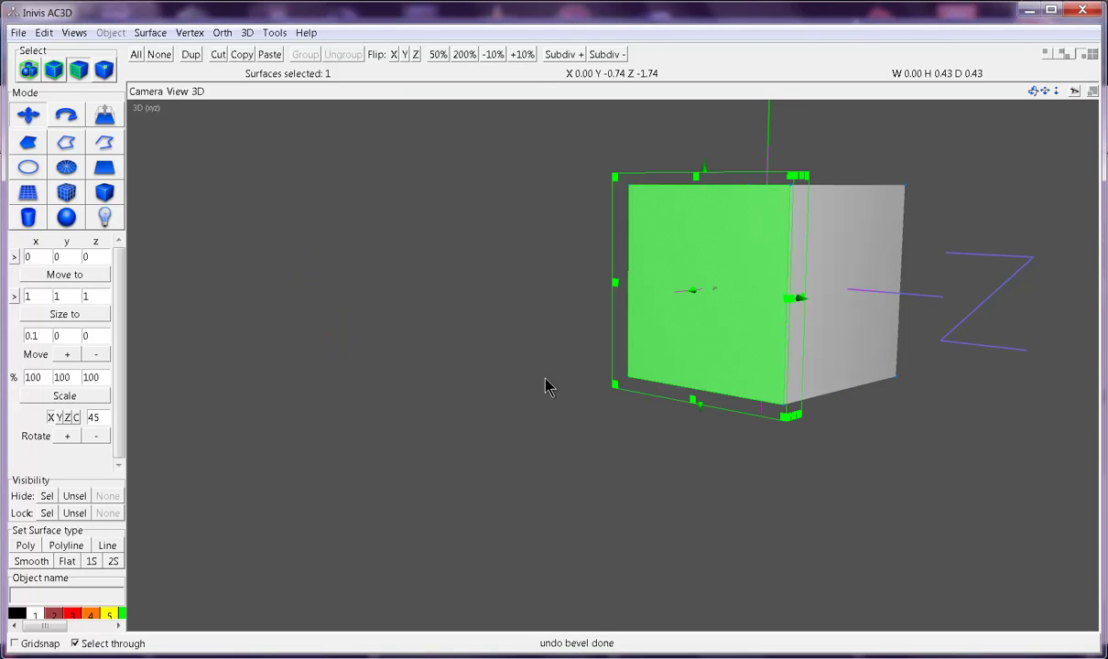
Try beveling the same face inward with an indent distance of 0.4 and a negative out distance, and undo the bevel
{"action": "left_click", "coordinate": [150, 32]}
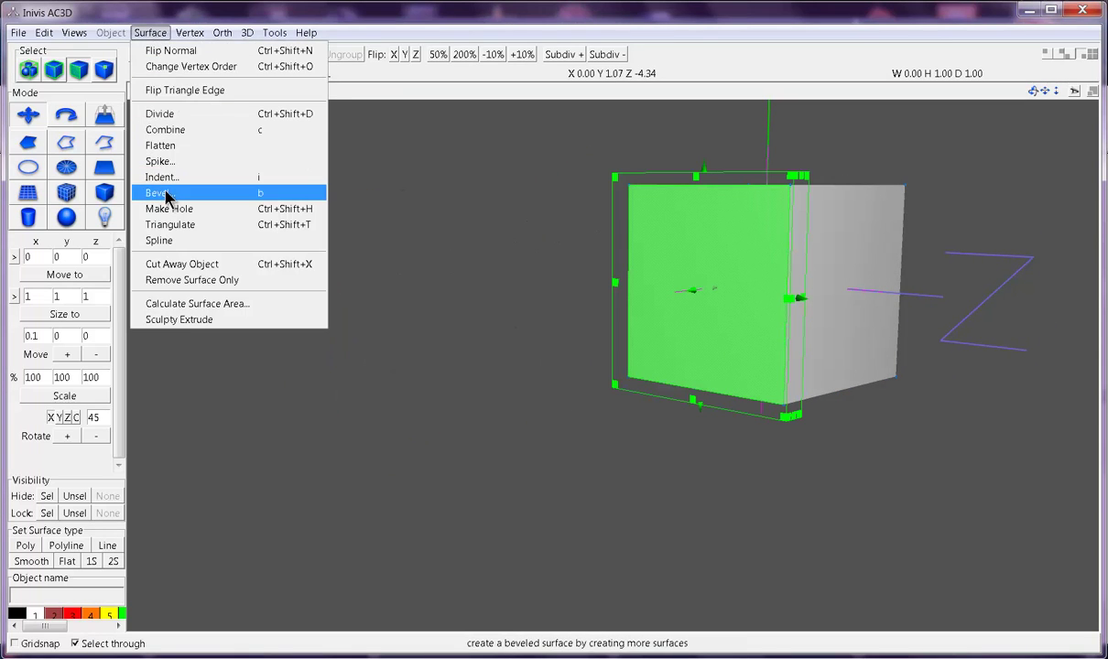
{"action": "left_click", "coordinate": [161, 192]}
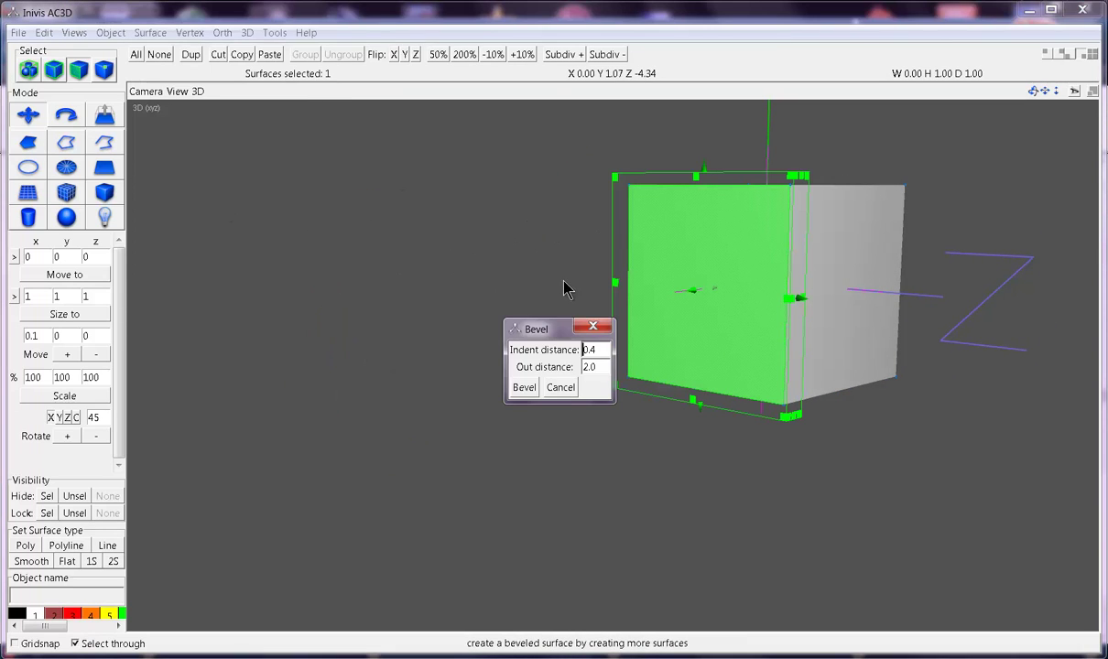
{"action": "left_click", "coordinate": [586, 367]}
{"action": "key", "text": "Delete"}
{"action": "type", "text": "2"}
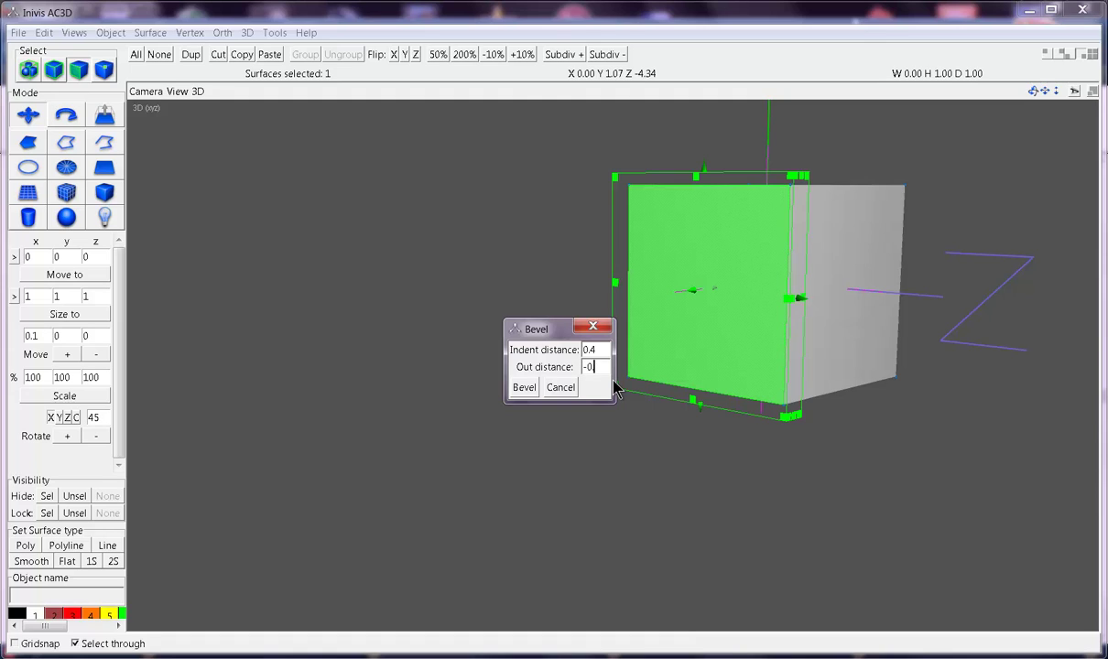
{"action": "left_click", "coordinate": [524, 387]}
{"action": "left_click_drag", "start_coordinate": [567, 392], "coordinate": [614, 382]}
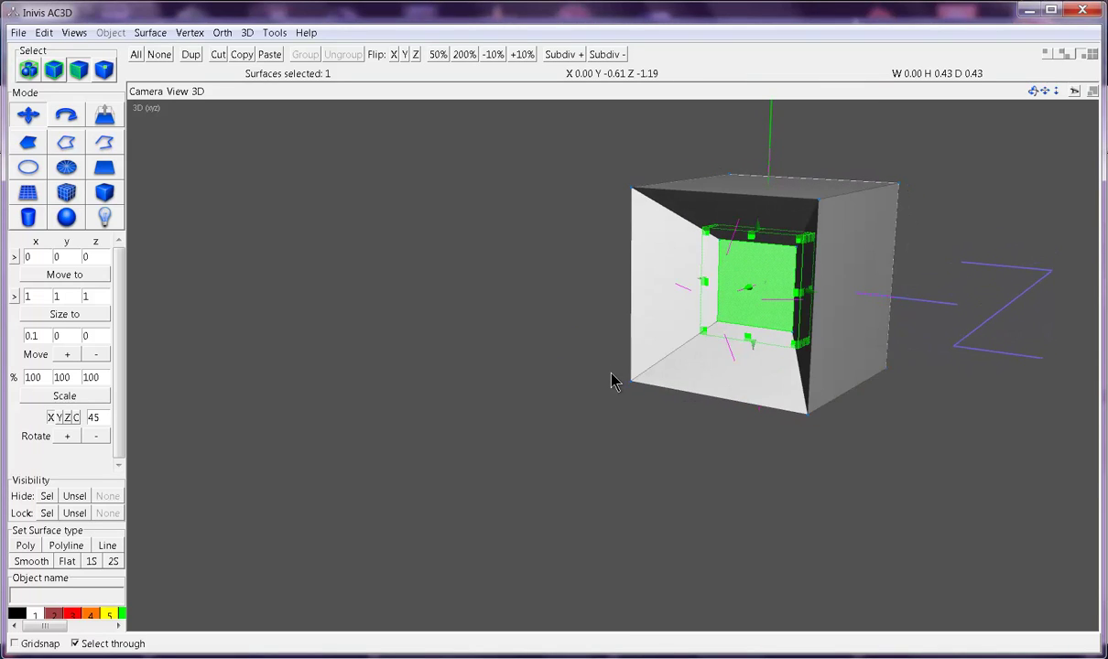
{"action": "key", "text": "ctrl+z"}
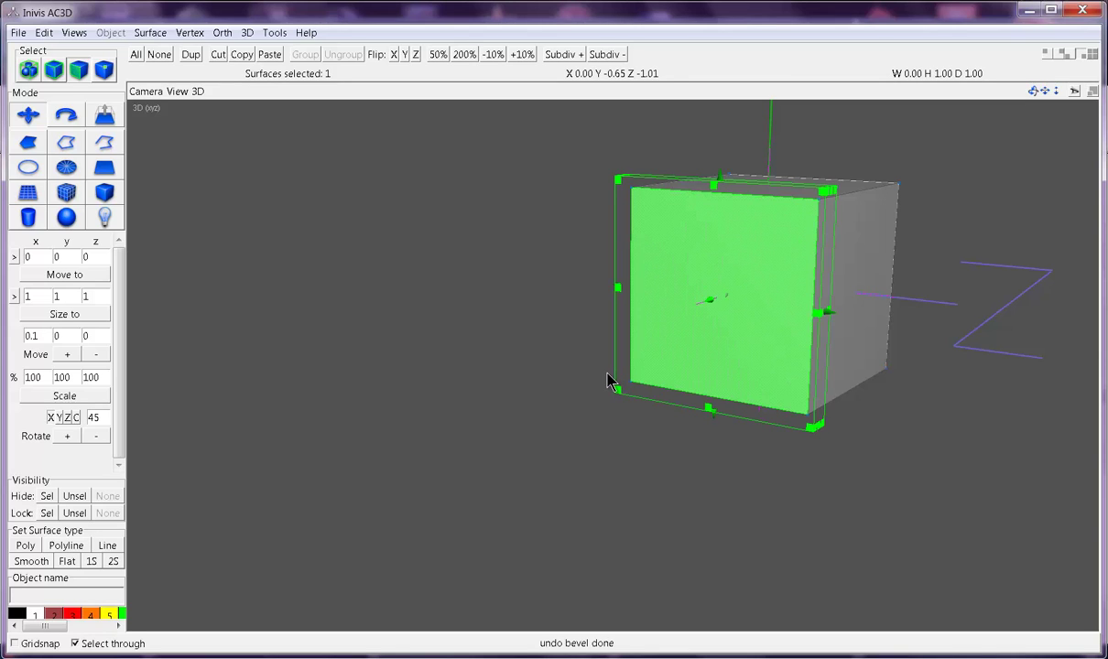
Switch to the AC3D manual in Firefox, read the Bevel and Make hole sections, and return to the model
{"action": "left_click", "coordinate": [153, 35]}
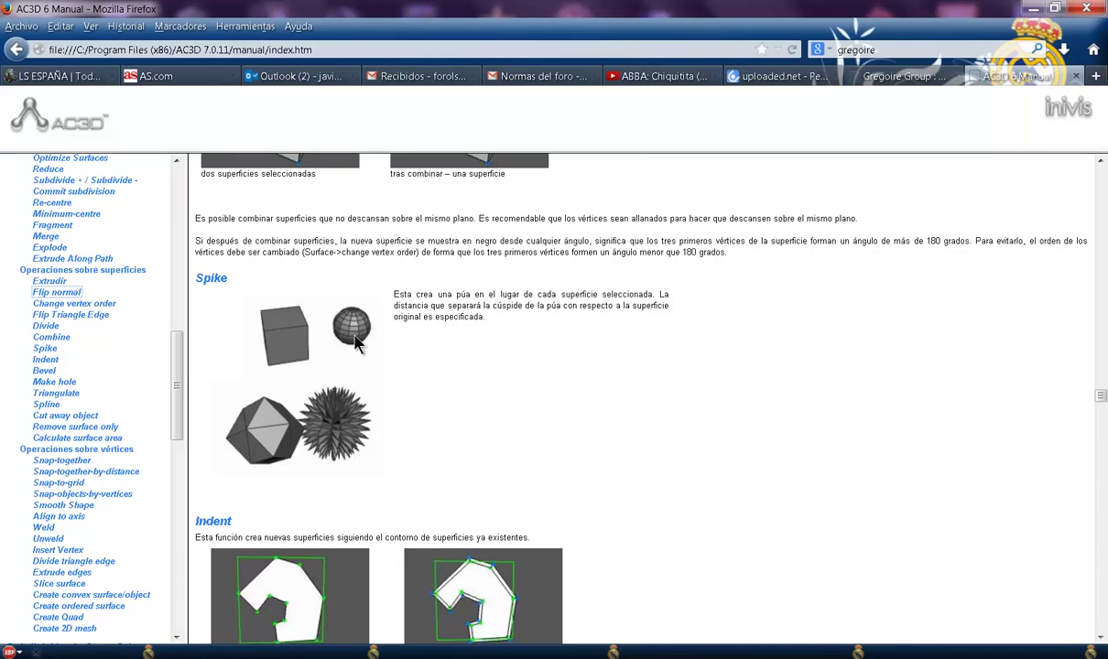
{"action": "scroll", "coordinate": [357, 343], "scroll_direction": "down", "scroll_amount": 8}
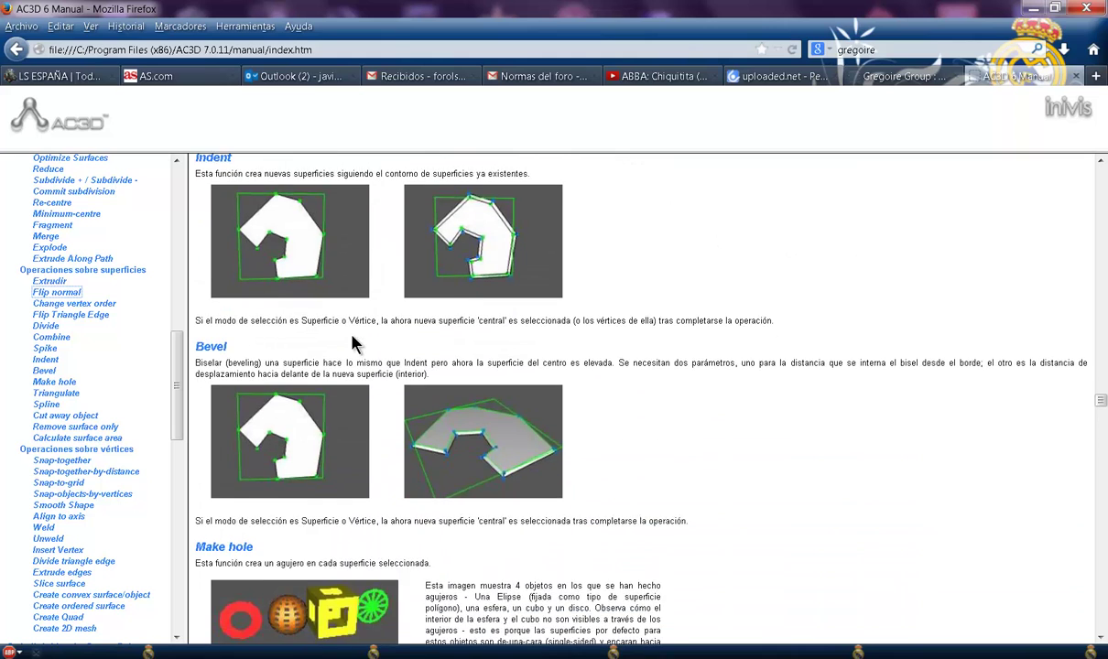
{"action": "scroll", "coordinate": [357, 344], "scroll_direction": "down", "scroll_amount": 4}
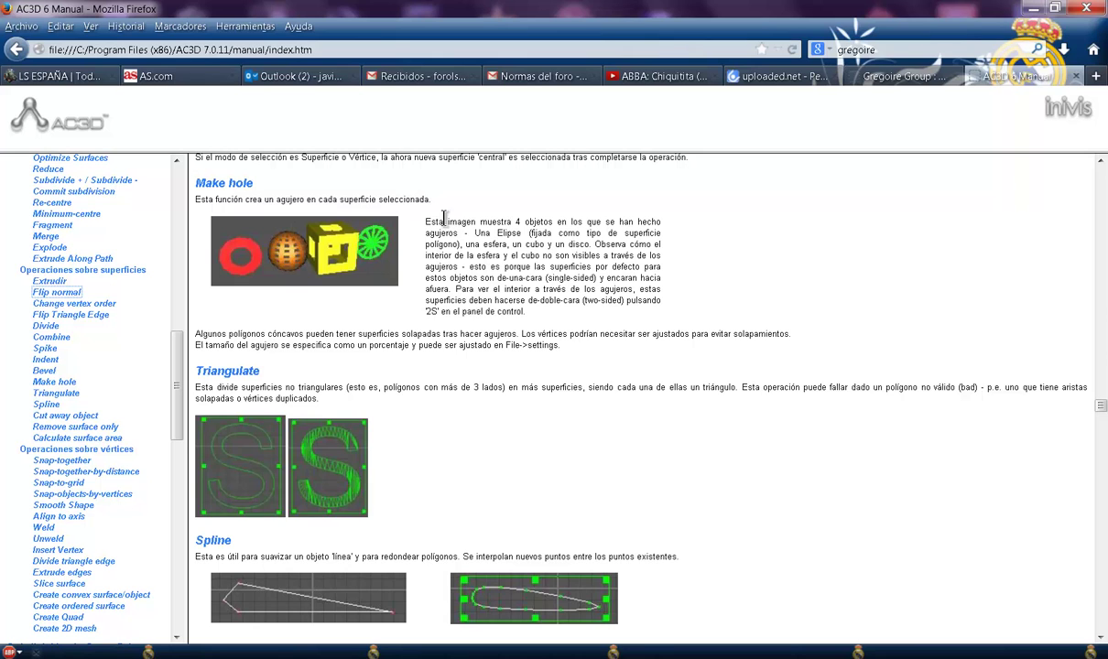
{"action": "left_click", "coordinate": [1033, 8]}
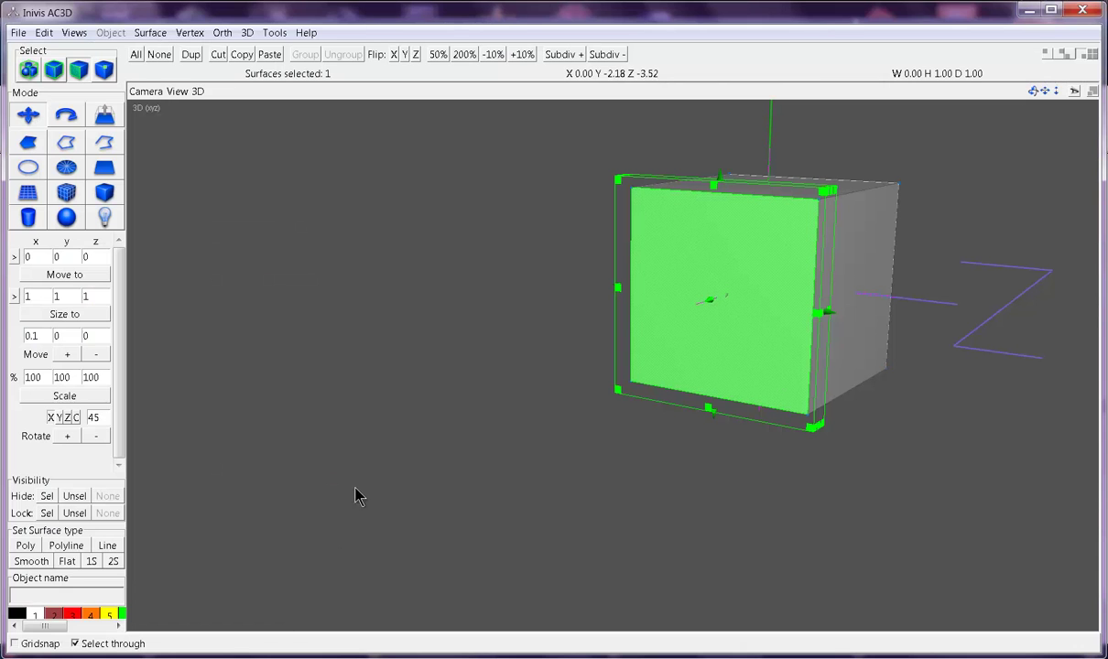
Make a hole in the selected cube face with Make Hole and inspect it up close
{"action": "left_click", "coordinate": [151, 33]}
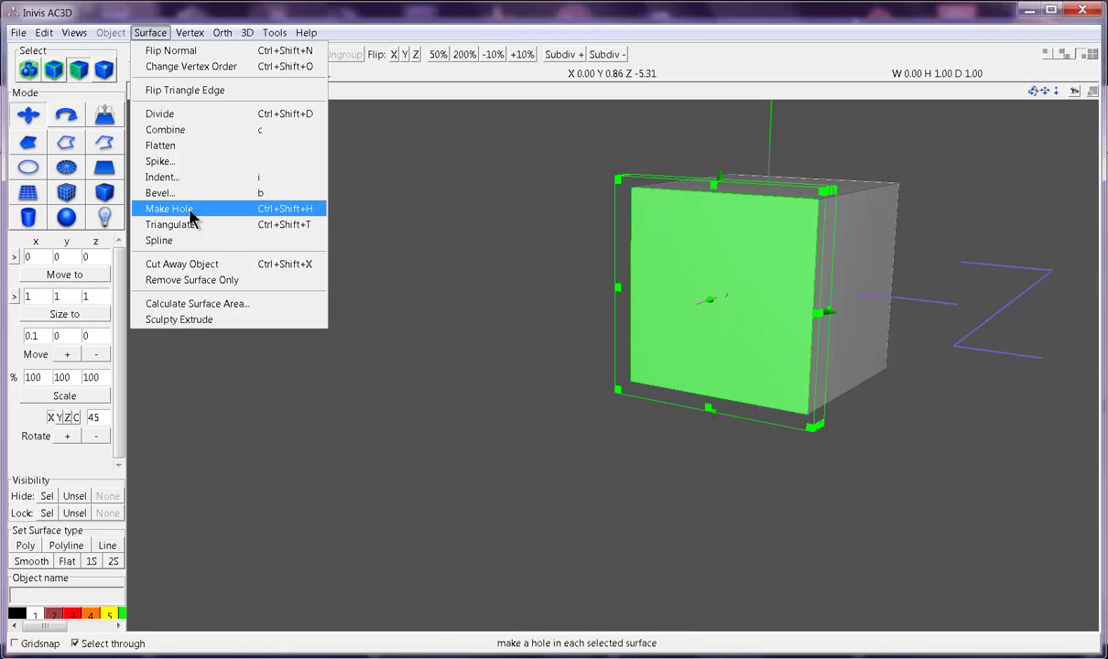
{"action": "left_click", "coordinate": [174, 208]}
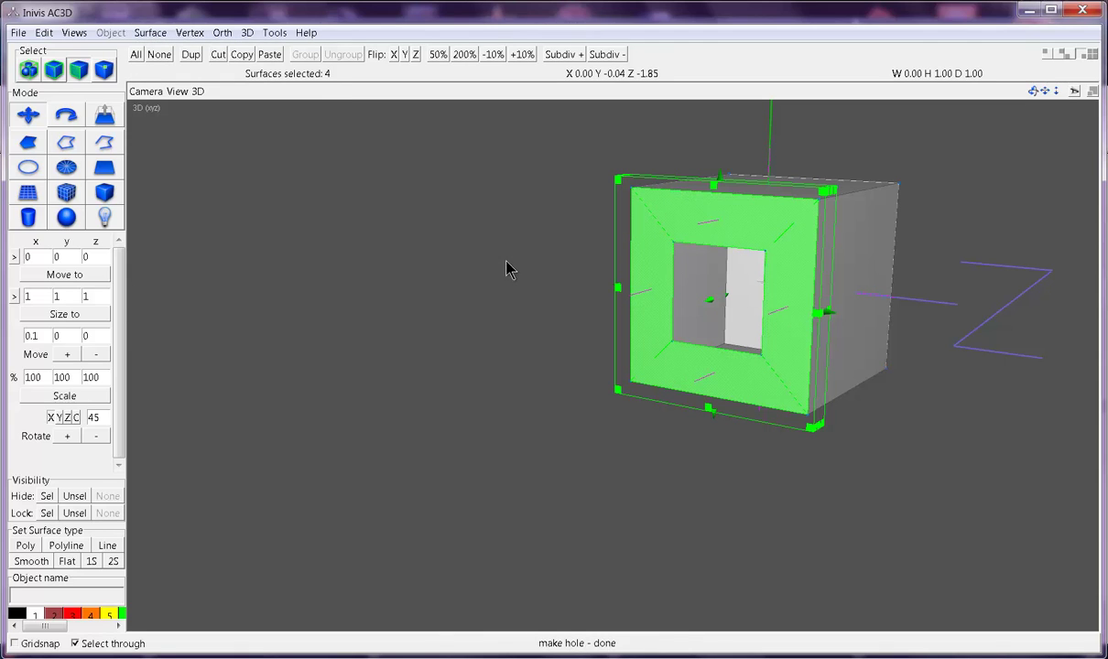
{"action": "mouse_move", "coordinate": [560, 286]}
{"action": "left_mouse_down"}
{"action": "mouse_move", "coordinate": [621, 285]}
{"action": "mouse_move", "coordinate": [549, 292]}
{"action": "left_mouse_up"}
{"action": "right_click_drag", "start_coordinate": [550, 292], "coordinate": [477, 307]}
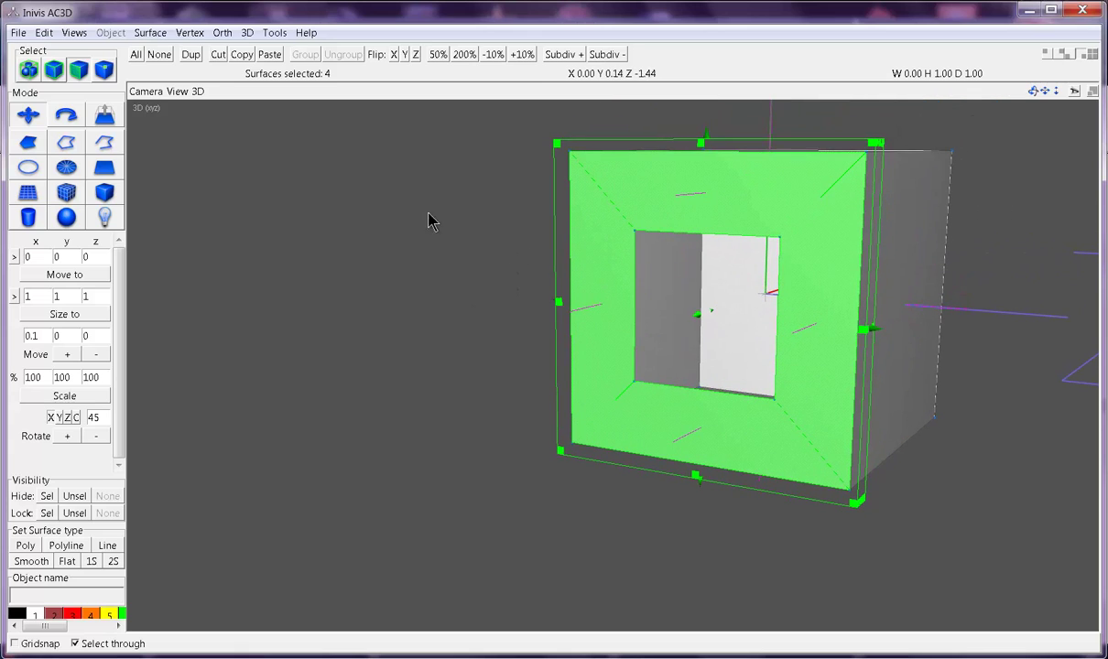
In vertex selection, keep only the hole's four corner vertices selected and read their dimensions into the resize target
{"action": "left_click", "coordinate": [104, 70]}
{"action": "left_click_drag", "start_coordinate": [512, 110], "coordinate": [970, 174]}
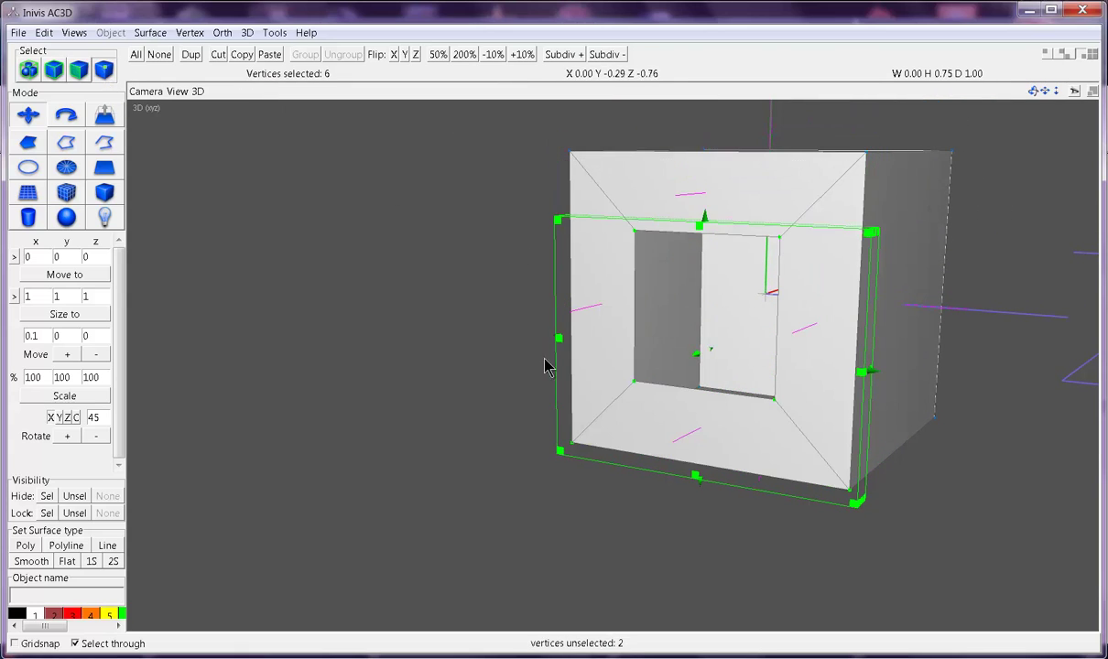
{"action": "left_click_drag", "start_coordinate": [673, 495], "coordinate": [709, 556]}
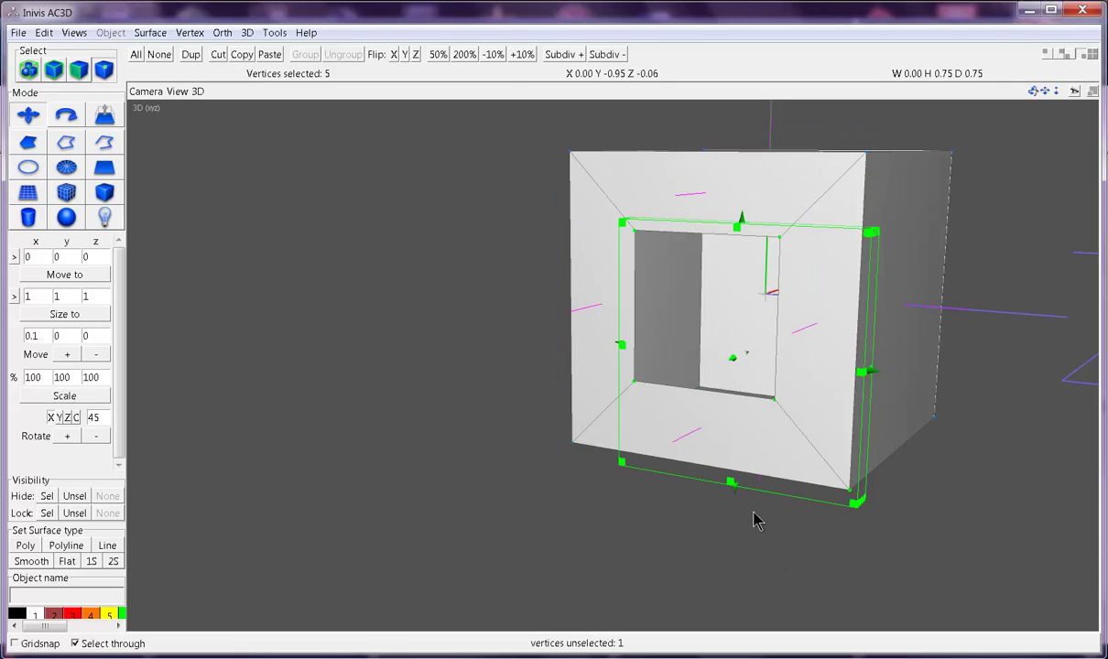
{"action": "left_click_drag", "start_coordinate": [781, 473], "coordinate": [925, 564]}
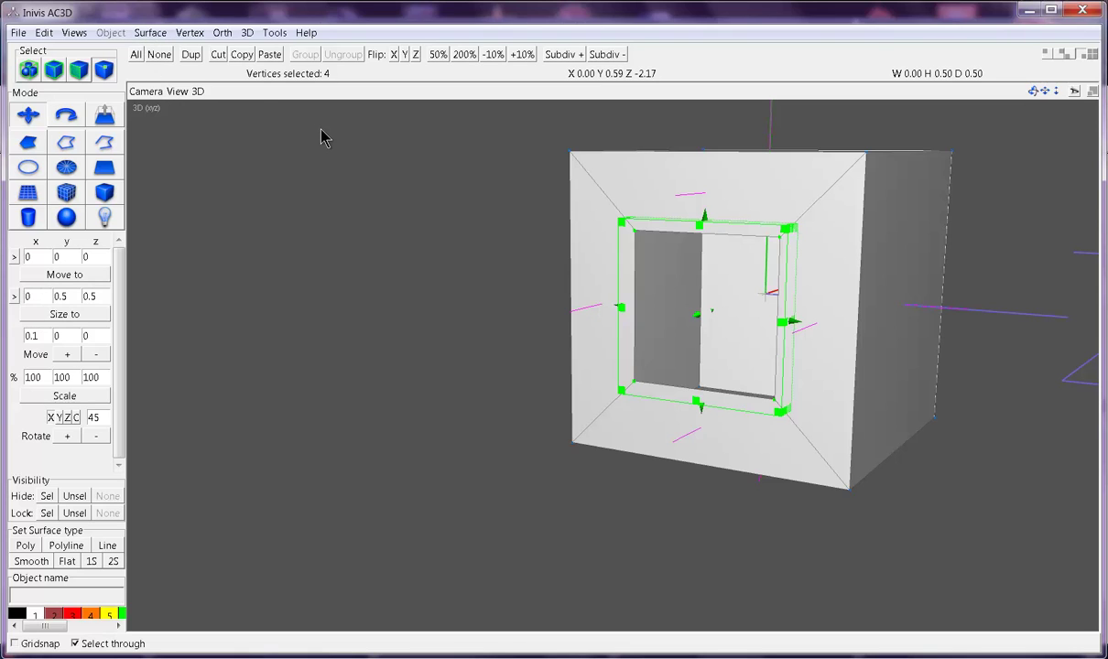
Undo the vertex selection changes and the hole in the cube face
{"action": "key", "text": "ctrl+z"}
{"action": "key", "text": "ctrl+z"}
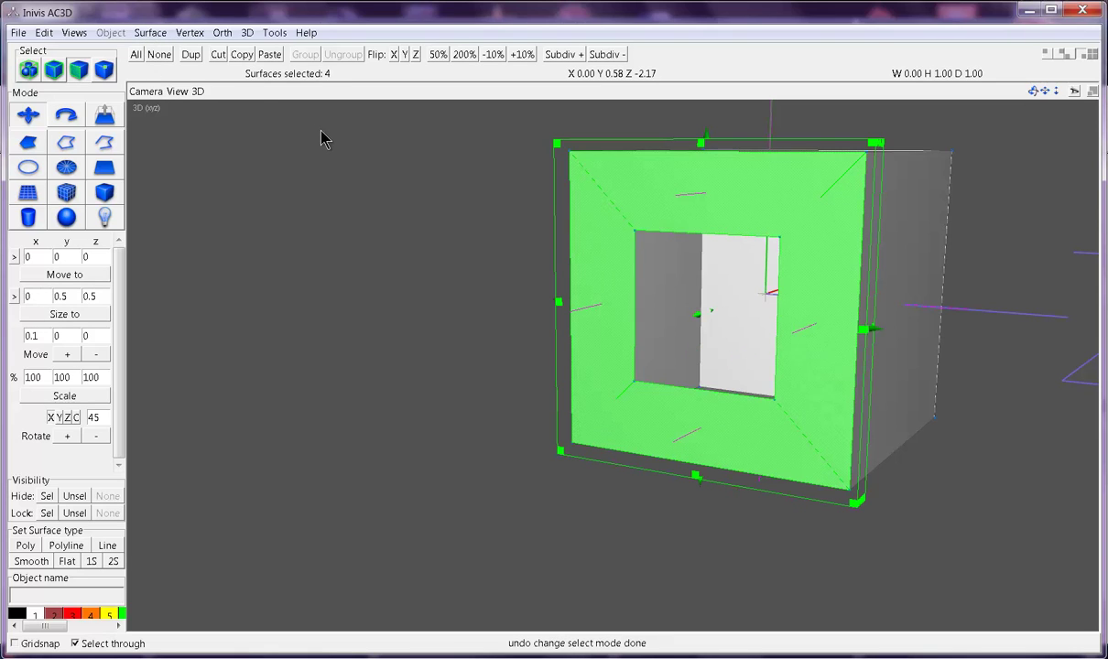
{"action": "key", "text": "ctrl+z"}
Select all six faces of the cube and triangulate them
{"action": "left_click", "coordinate": [152, 33]}
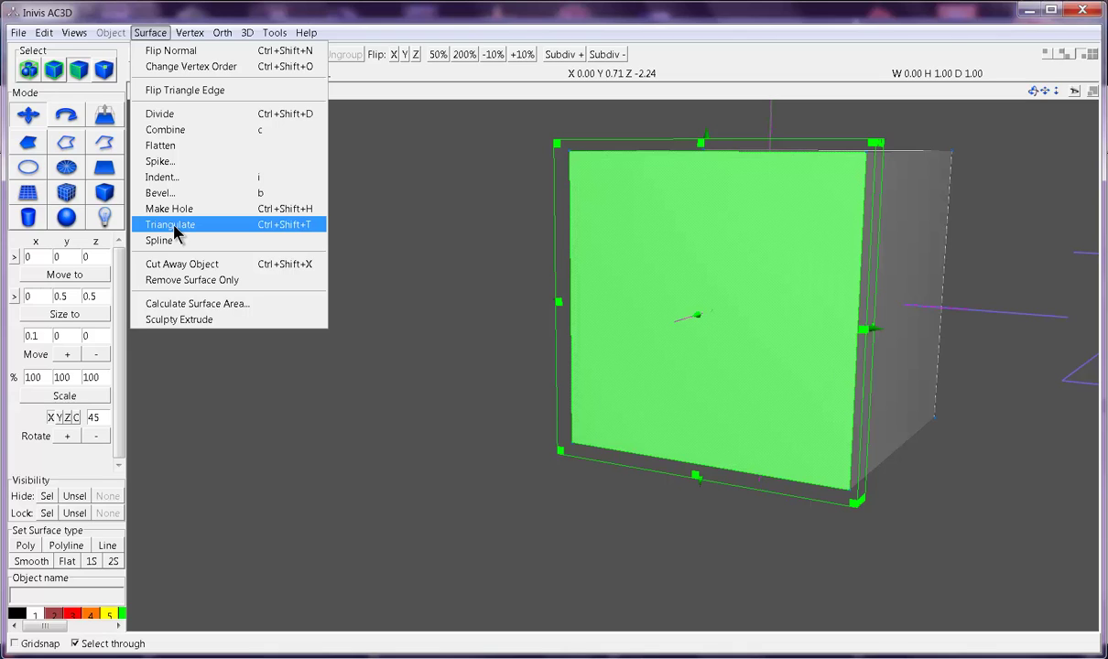
{"action": "left_click", "coordinate": [420, 220]}
{"action": "scroll", "coordinate": [373, 251], "scroll_direction": "down", "scroll_amount": 3}
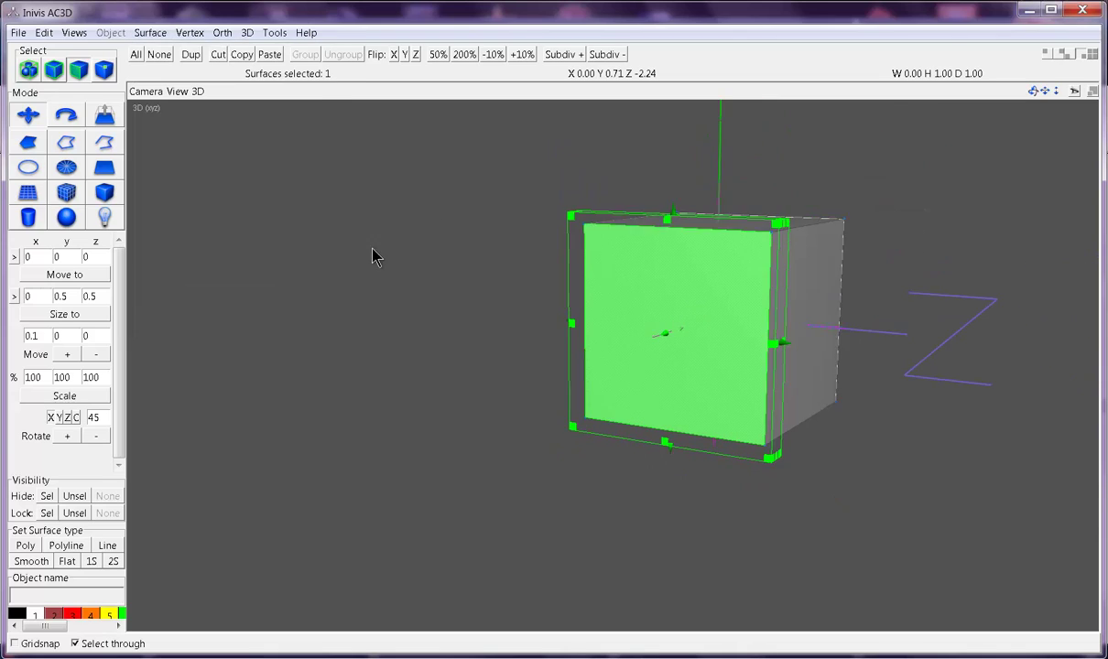
{"action": "left_click_drag", "start_coordinate": [374, 252], "coordinate": [519, 227]}
{"action": "left_click_drag", "start_coordinate": [476, 169], "coordinate": [854, 505]}
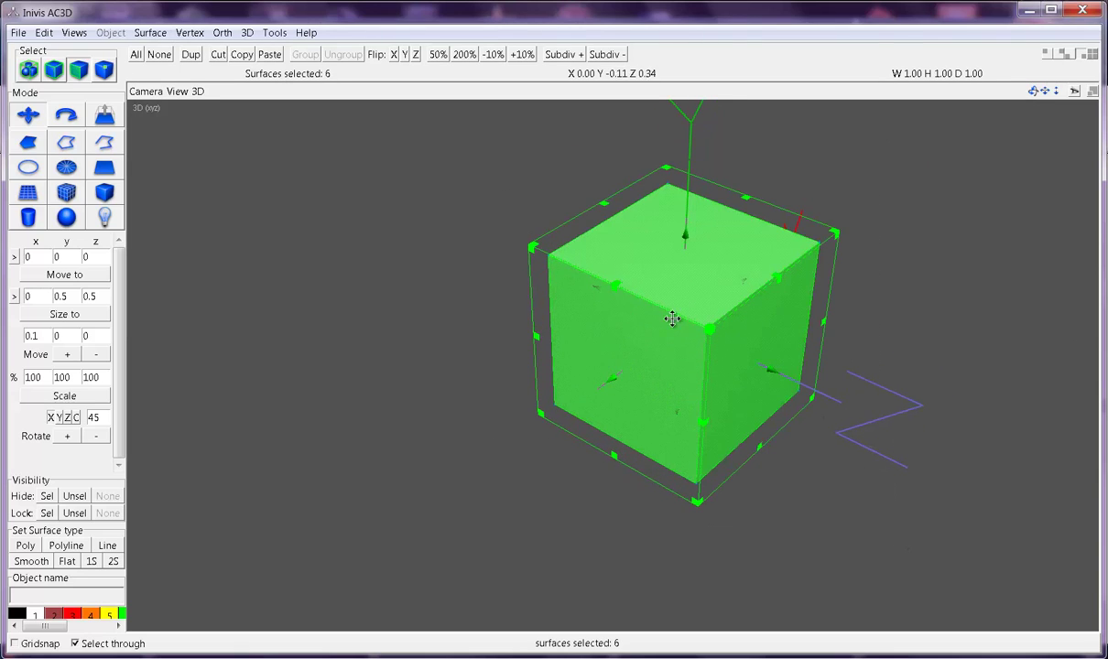
{"action": "left_click", "coordinate": [149, 33]}
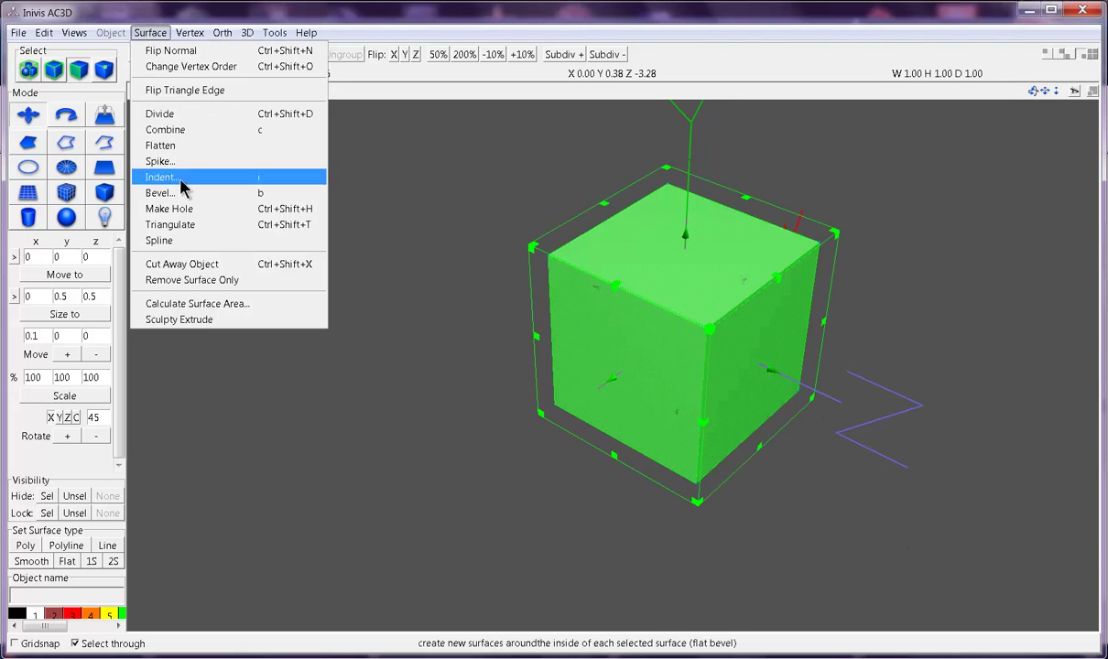
{"action": "left_click", "coordinate": [183, 229]}
{"action": "mouse_move", "coordinate": [463, 304]}
{"action": "left_mouse_down"}
{"action": "mouse_move", "coordinate": [514, 301]}
{"action": "mouse_move", "coordinate": [445, 300]}
{"action": "left_mouse_up"}
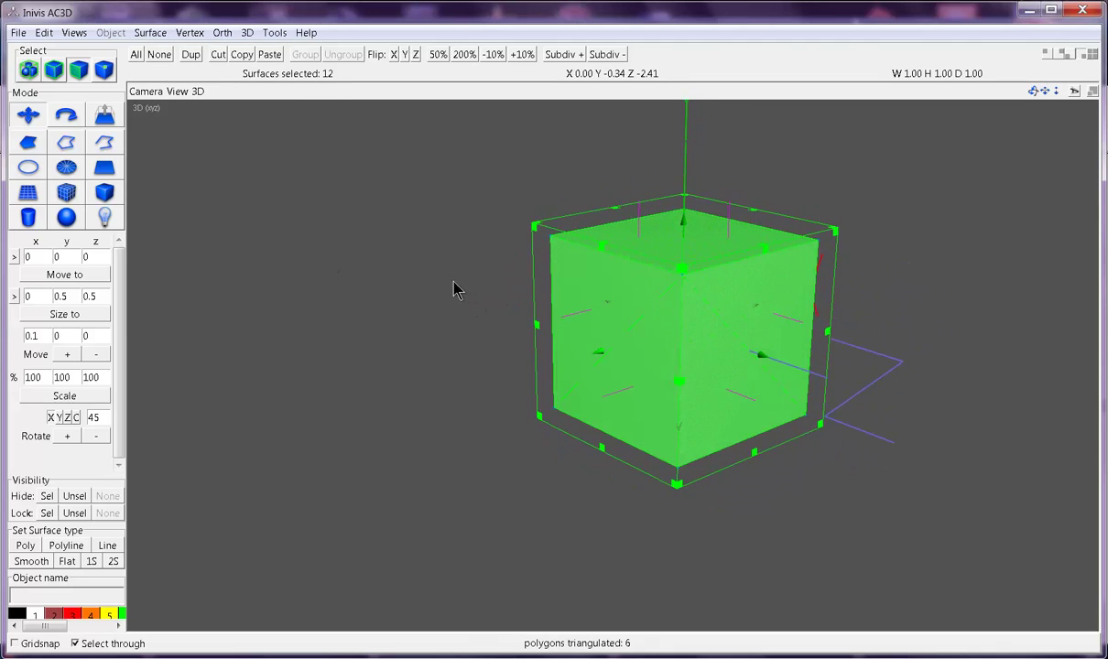
{"action": "right_click_drag", "start_coordinate": [455, 289], "coordinate": [490, 279]}
{"action": "left_click_drag", "start_coordinate": [490, 279], "coordinate": [438, 281]}
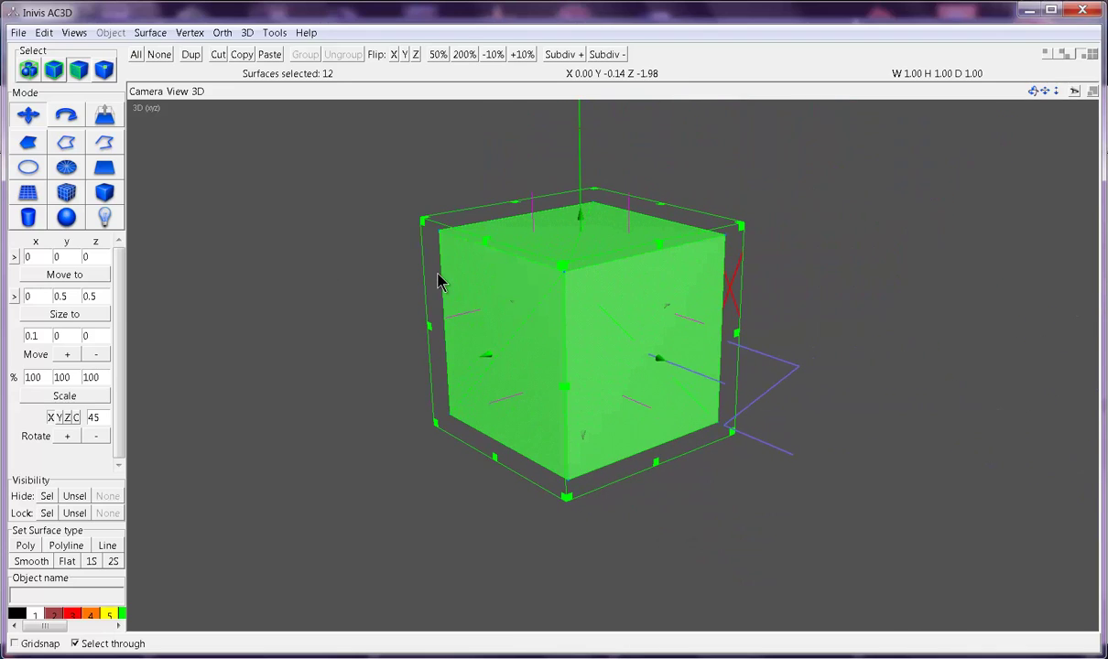
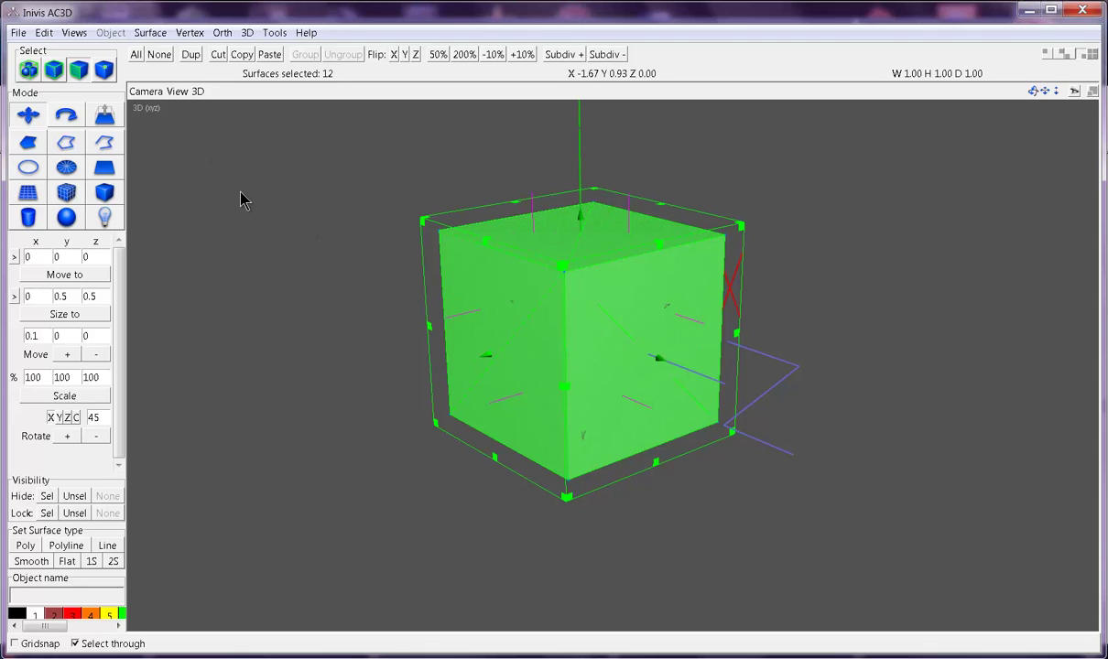
Clear the selection to inspect the triangulated faces, and undo the triangulation
{"action": "left_click", "coordinate": [285, 267]}
{"action": "left_click_drag", "start_coordinate": [309, 274], "coordinate": [353, 268]}
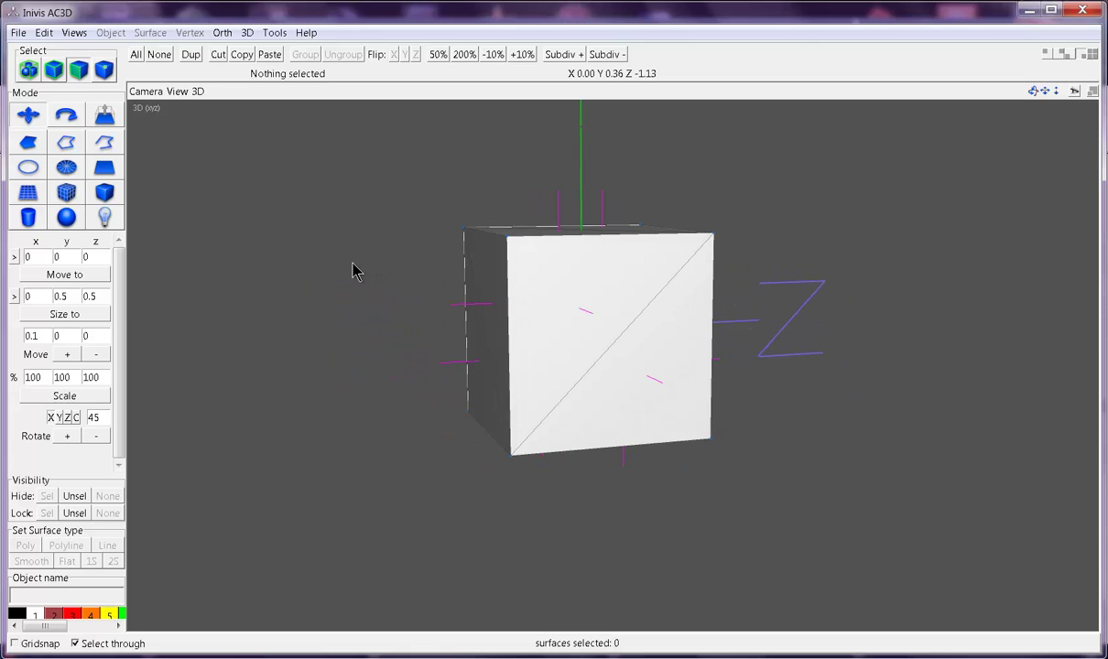
{"action": "key", "text": "ctrl+z"}
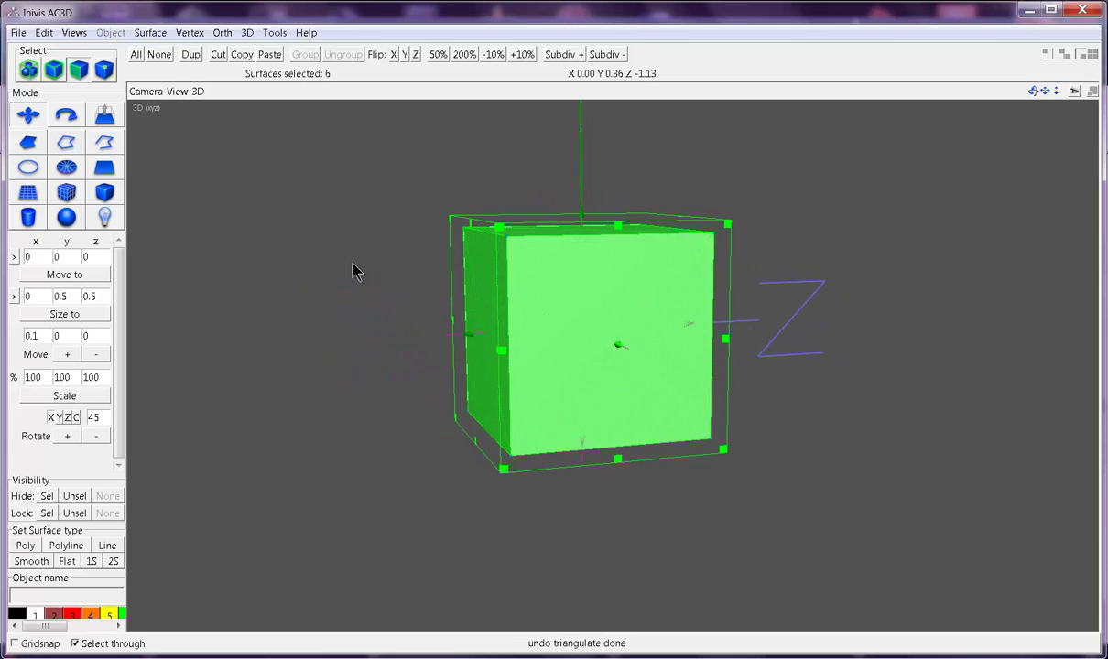
Select only the cube's side face opposite the X axis direction and apply Spline to it
{"action": "left_click", "coordinate": [150, 34]}
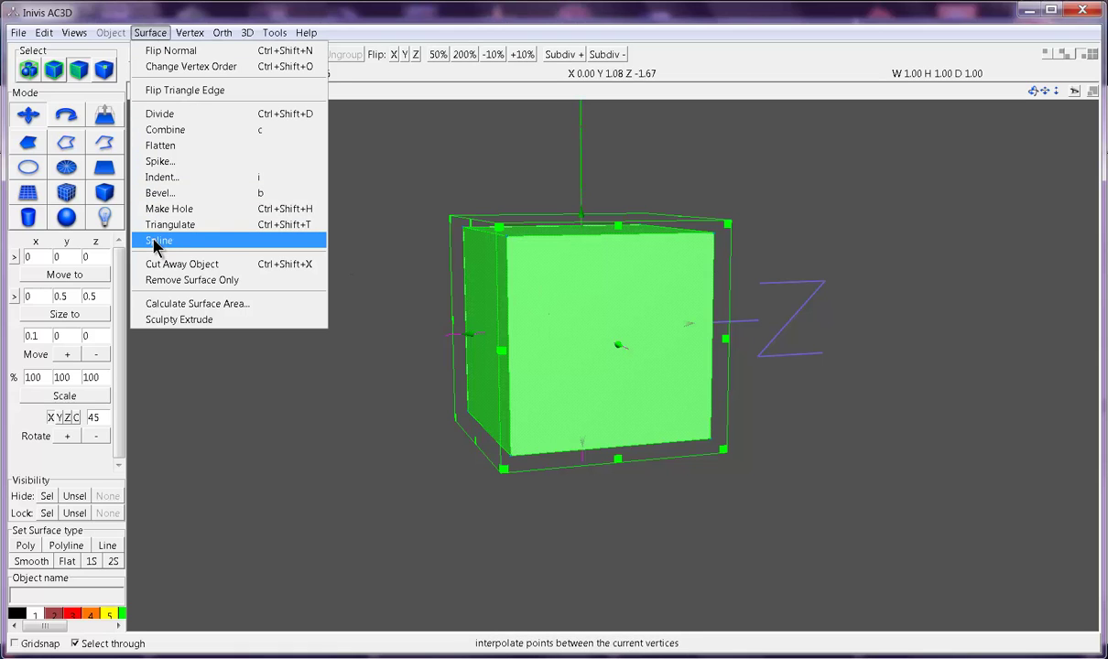
{"action": "left_click", "coordinate": [420, 240]}
{"action": "left_click_drag", "start_coordinate": [420, 239], "coordinate": [467, 324]}
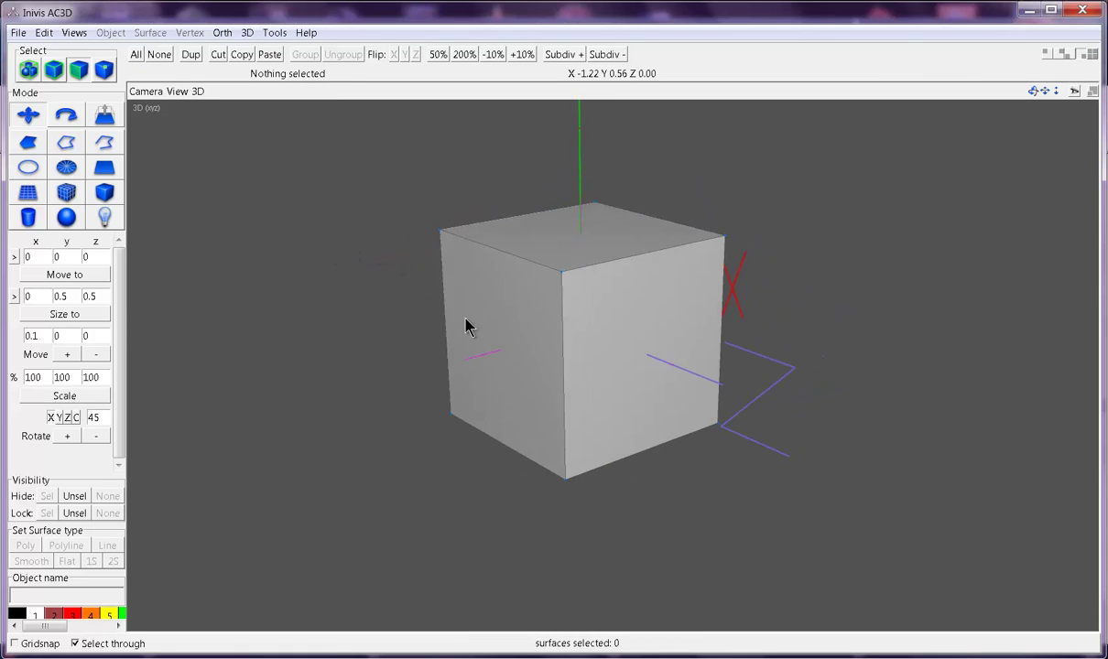
{"action": "left_click", "coordinate": [444, 313]}
{"action": "left_click", "coordinate": [147, 34]}
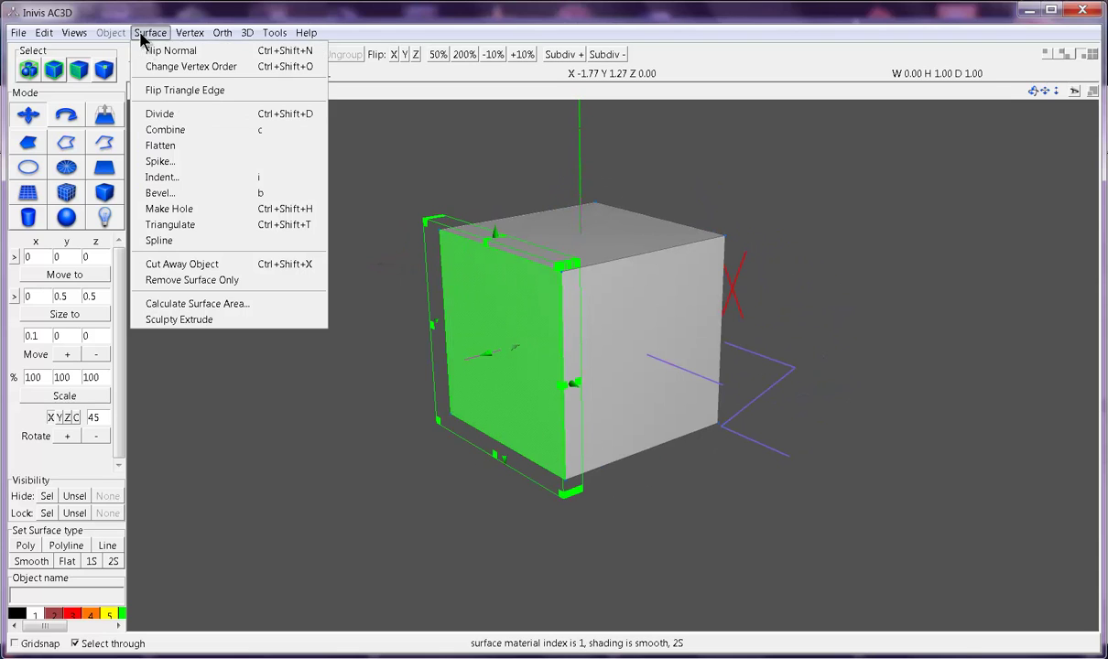
{"action": "left_click", "coordinate": [164, 240]}
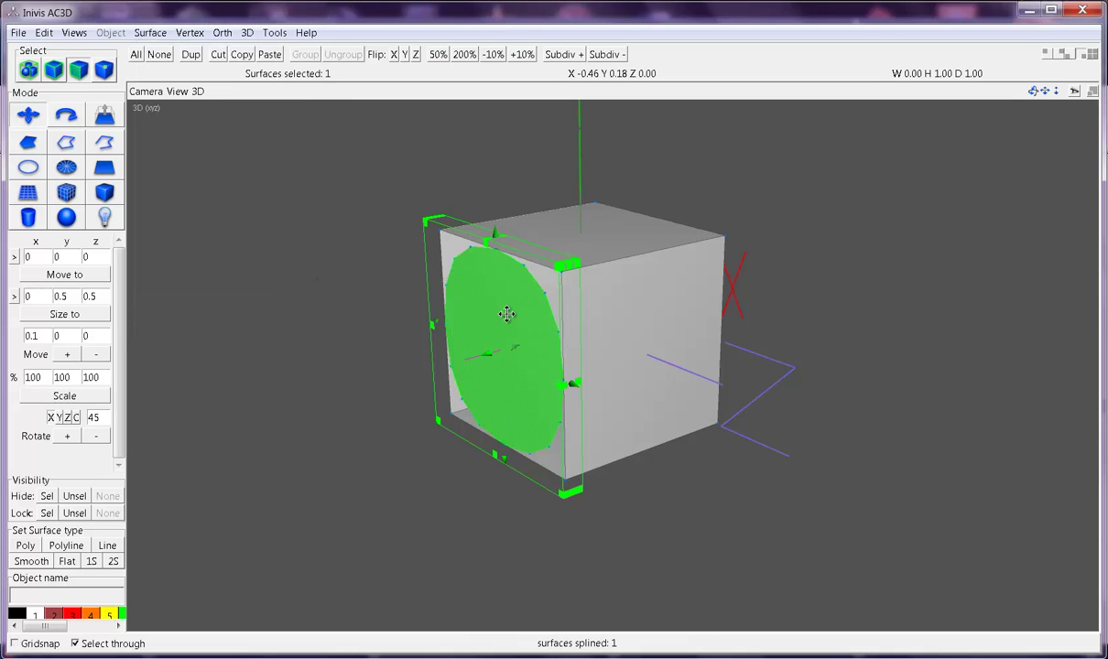
{"action": "left_click_drag", "start_coordinate": [505, 308], "coordinate": [473, 313]}
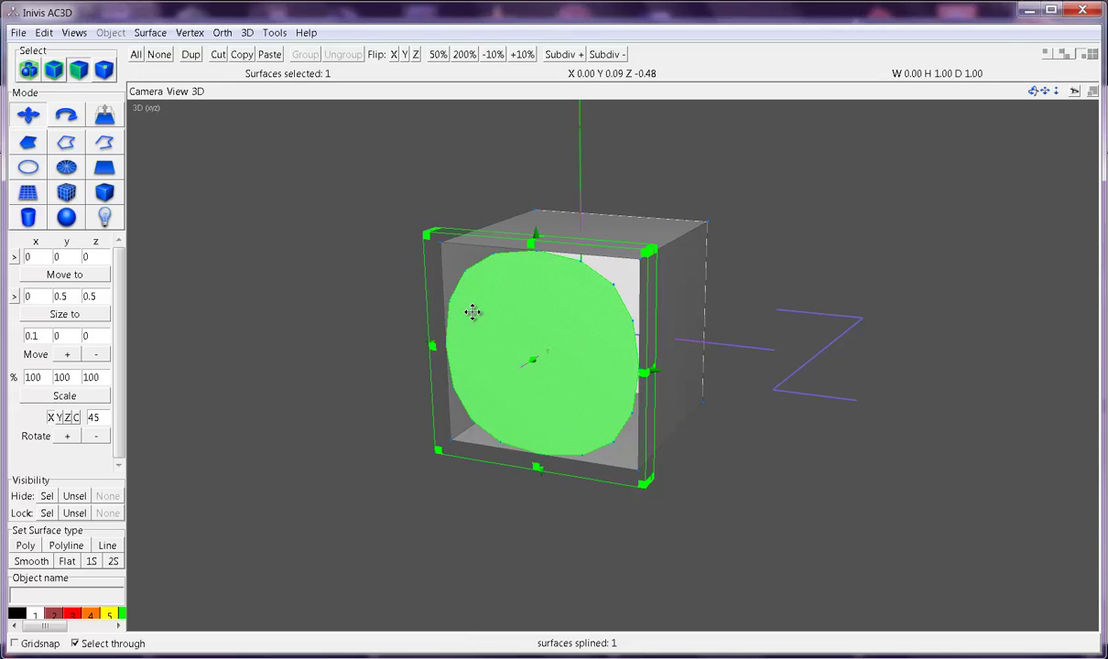
Consult the surface operations section of the AC3D manual in Firefox and return to the model
{"action": "left_click", "coordinate": [339, 652]}
{"action": "scroll", "coordinate": [316, 347], "scroll_direction": "down", "scroll_amount": 6}
{"action": "scroll", "coordinate": [330, 362], "scroll_direction": "up", "scroll_amount": 3}
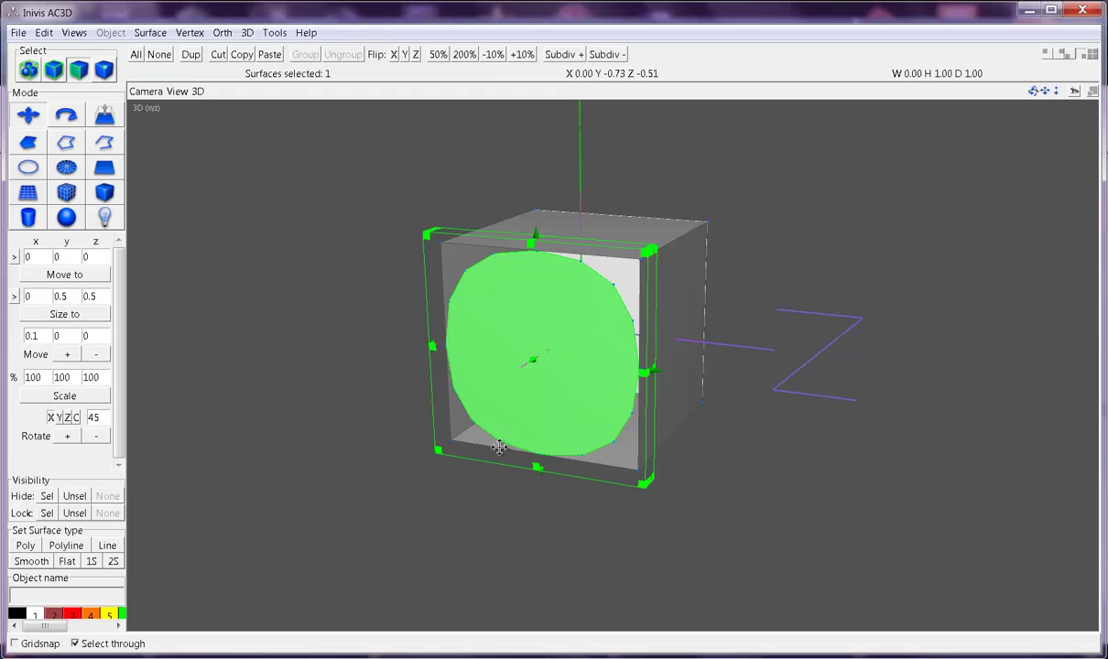
Apply Spline two more times to the selected rounded side face and inspect its smoothed outline
{"action": "left_click_drag", "start_coordinate": [433, 581], "coordinate": [494, 448]}
{"action": "scroll", "coordinate": [489, 438], "scroll_direction": "up", "scroll_amount": 5}
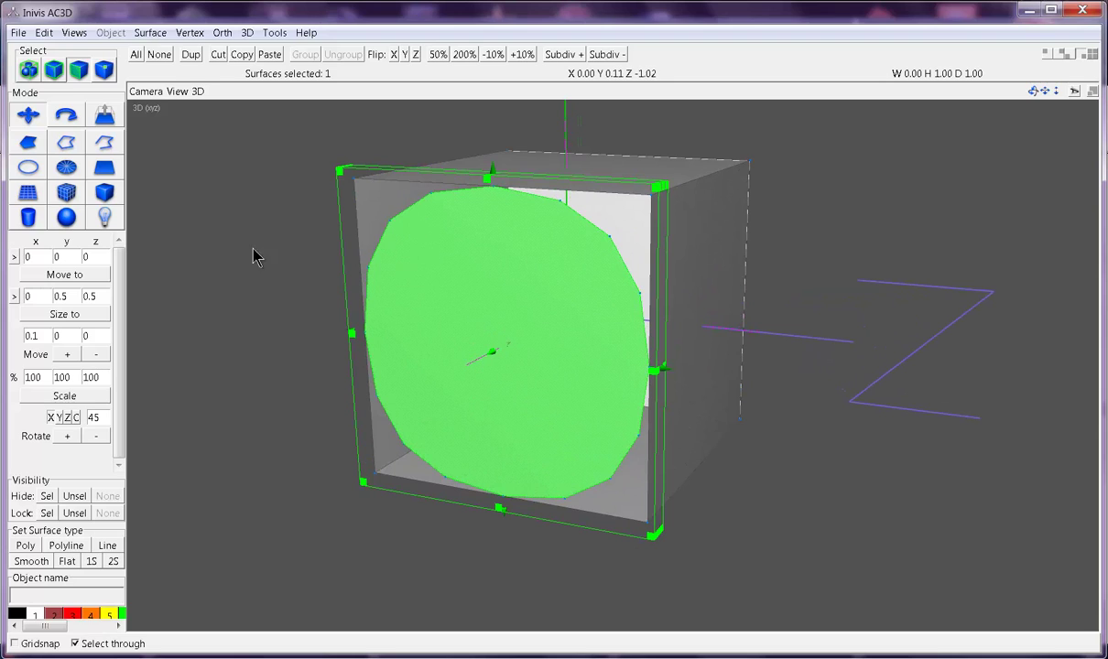
{"action": "left_click", "coordinate": [151, 32]}
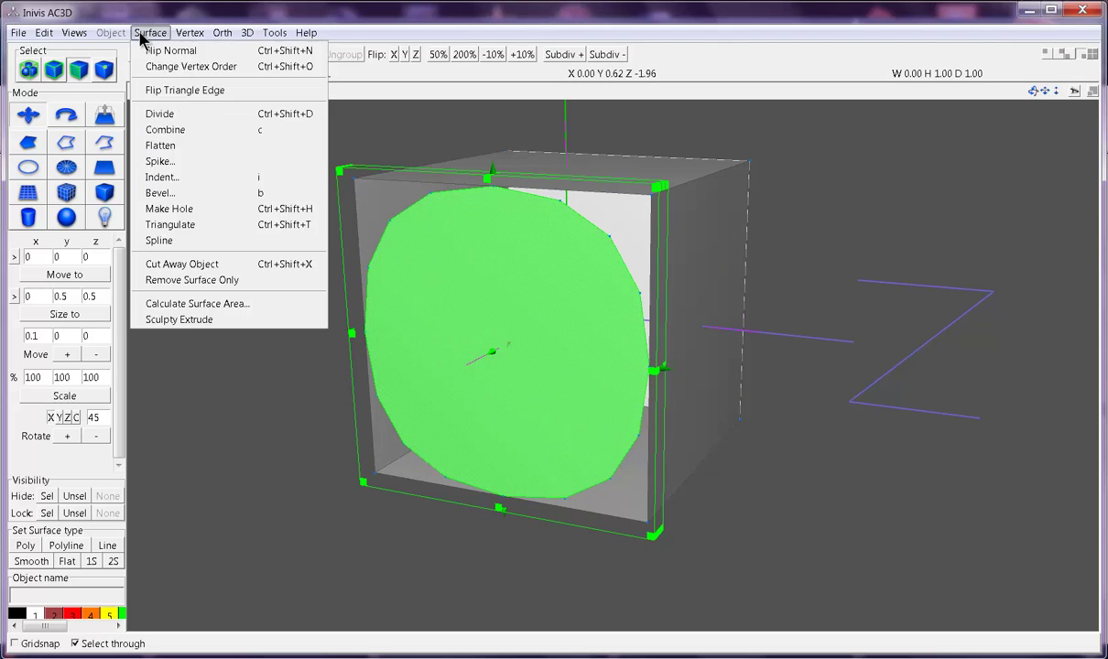
{"action": "left_click", "coordinate": [170, 241]}
{"action": "left_click", "coordinate": [152, 33]}
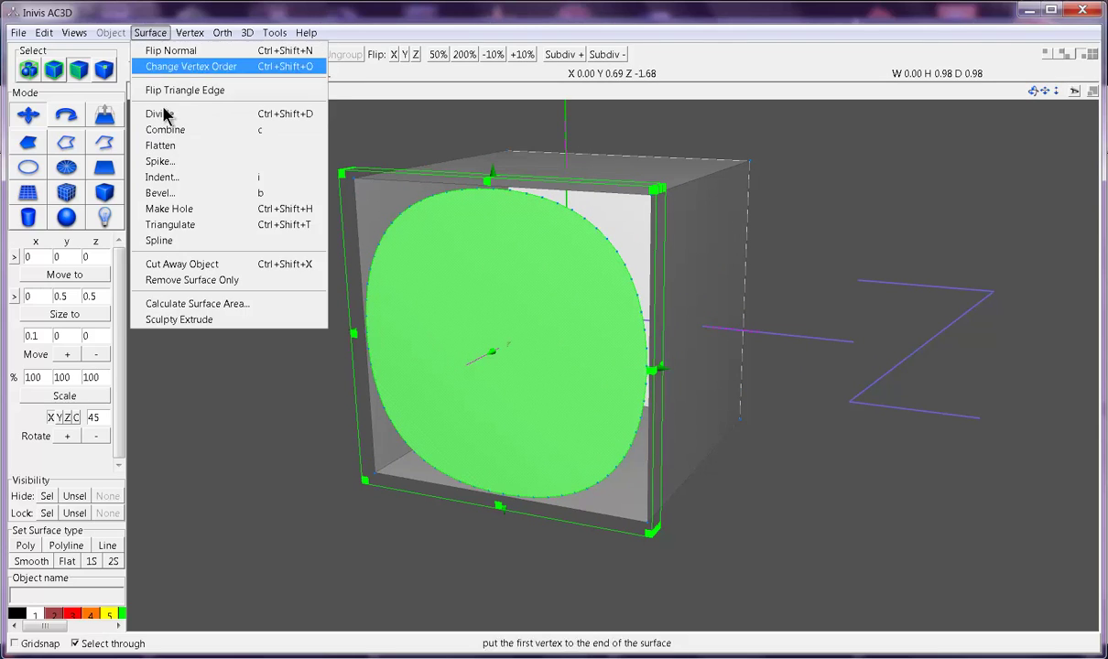
{"action": "left_click", "coordinate": [162, 240]}
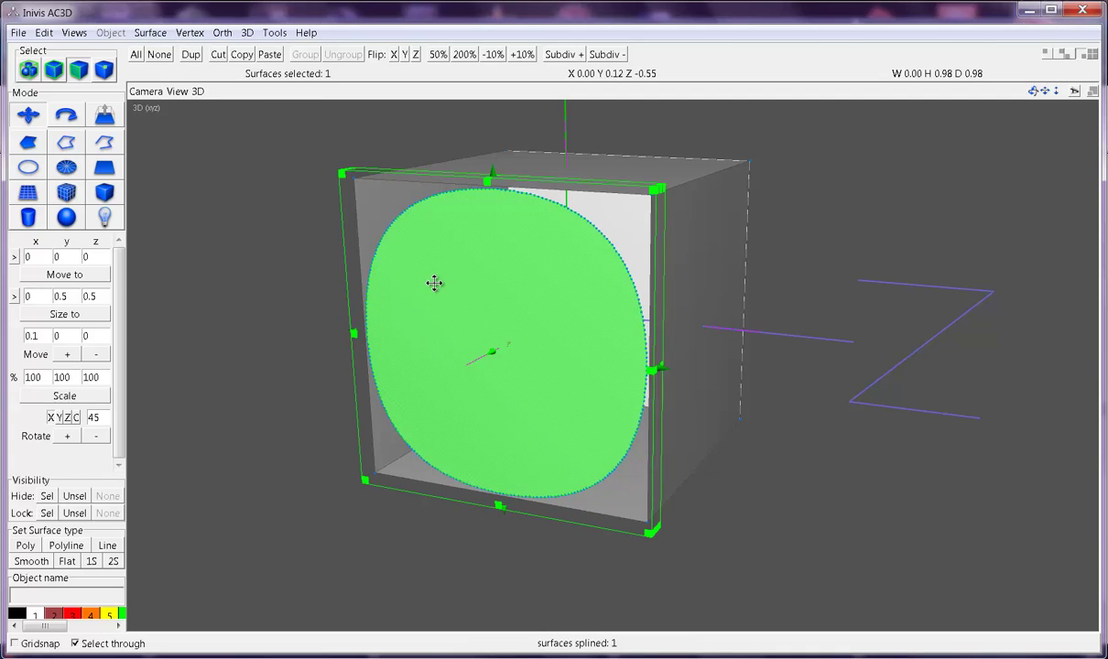
{"action": "left_click_drag", "start_coordinate": [435, 284], "coordinate": [462, 245]}
{"action": "scroll", "coordinate": [463, 238], "scroll_direction": "up", "scroll_amount": 3}
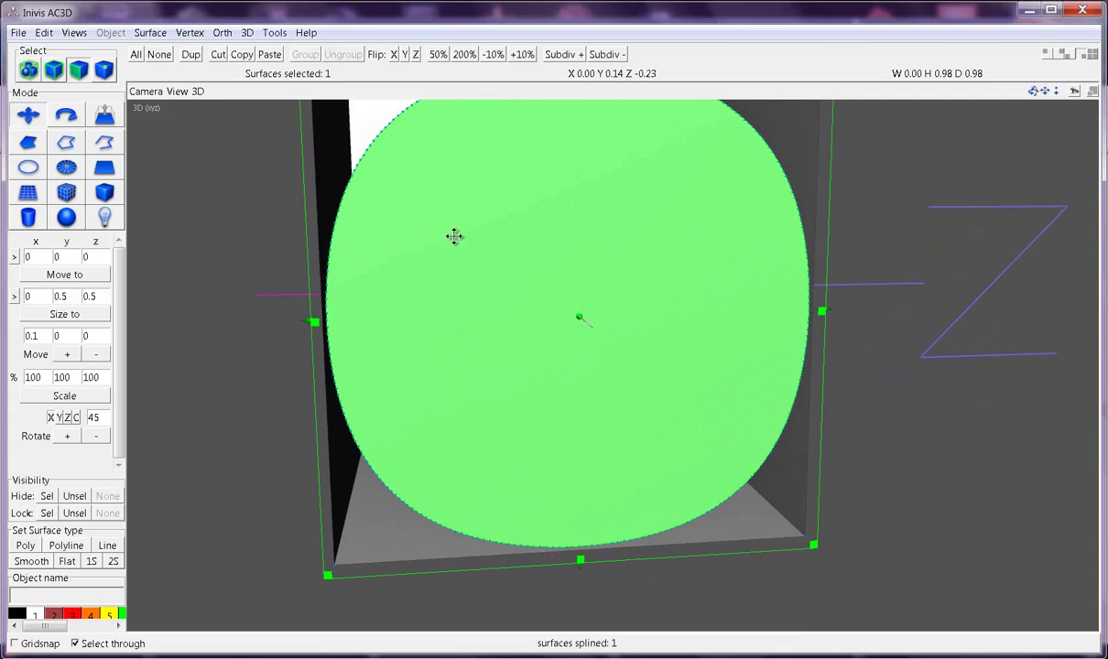
{"action": "scroll", "coordinate": [449, 238], "scroll_direction": "down", "scroll_amount": 4}
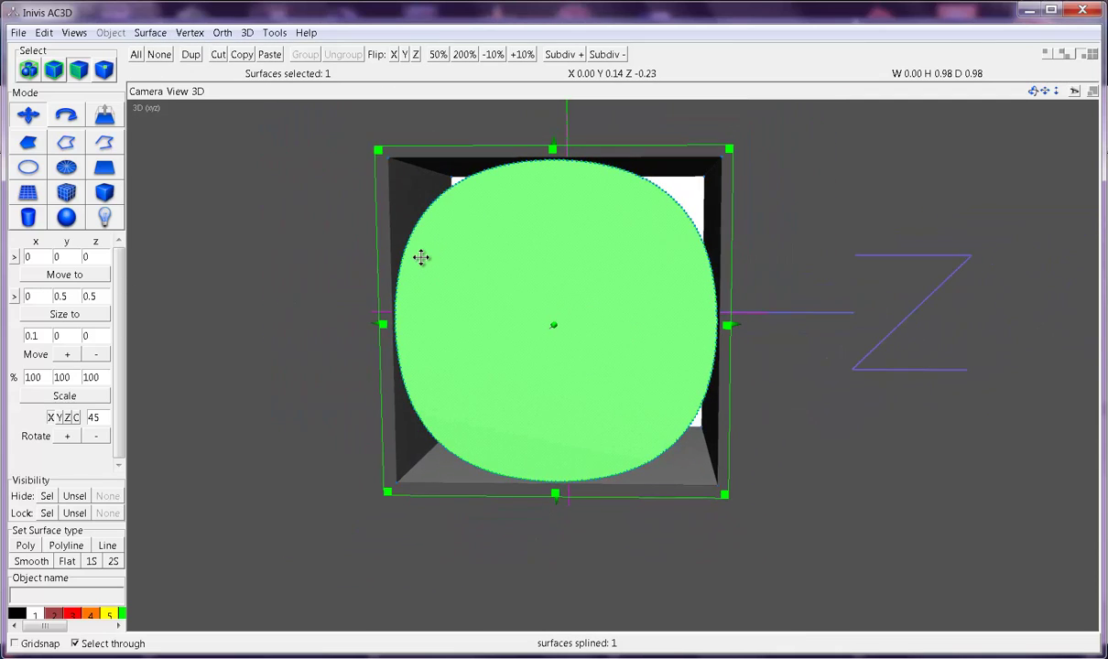
Undo the last Spline on the side face and try to undo the earlier ones as well
{"action": "key", "text": "ctrl+z"}
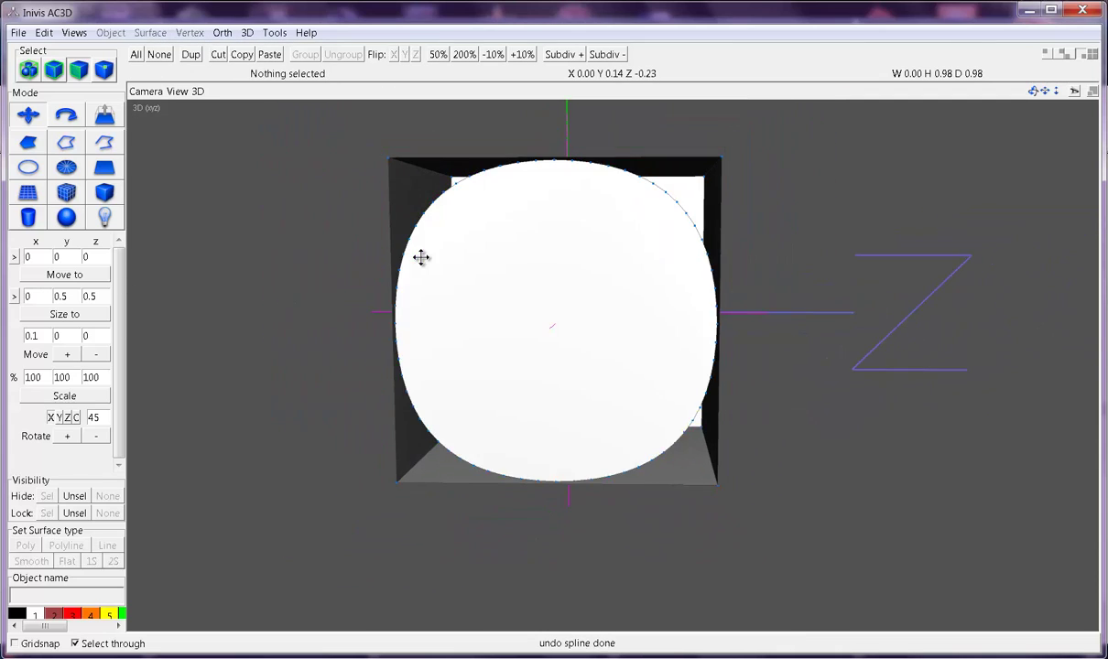
{"action": "key", "text": "ctrl+z"}
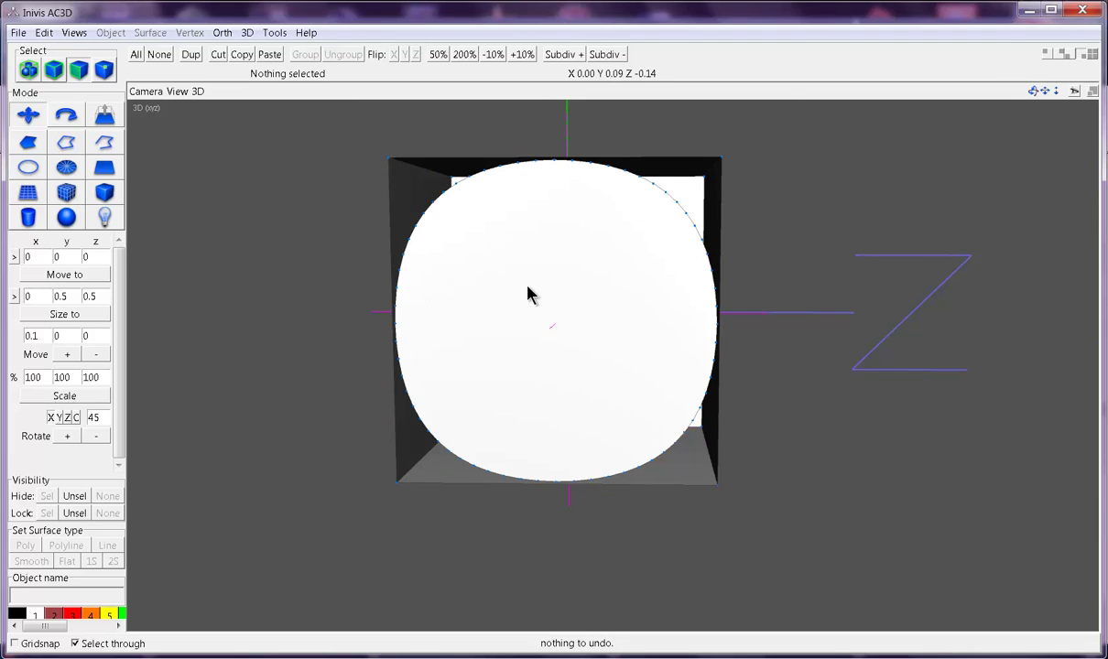
{"action": "left_click_drag", "start_coordinate": [528, 293], "coordinate": [472, 291]}
{"action": "left_click", "coordinate": [479, 279]}
{"action": "key", "text": "ctrl+z"}
{"action": "key", "text": "ctrl+z"}
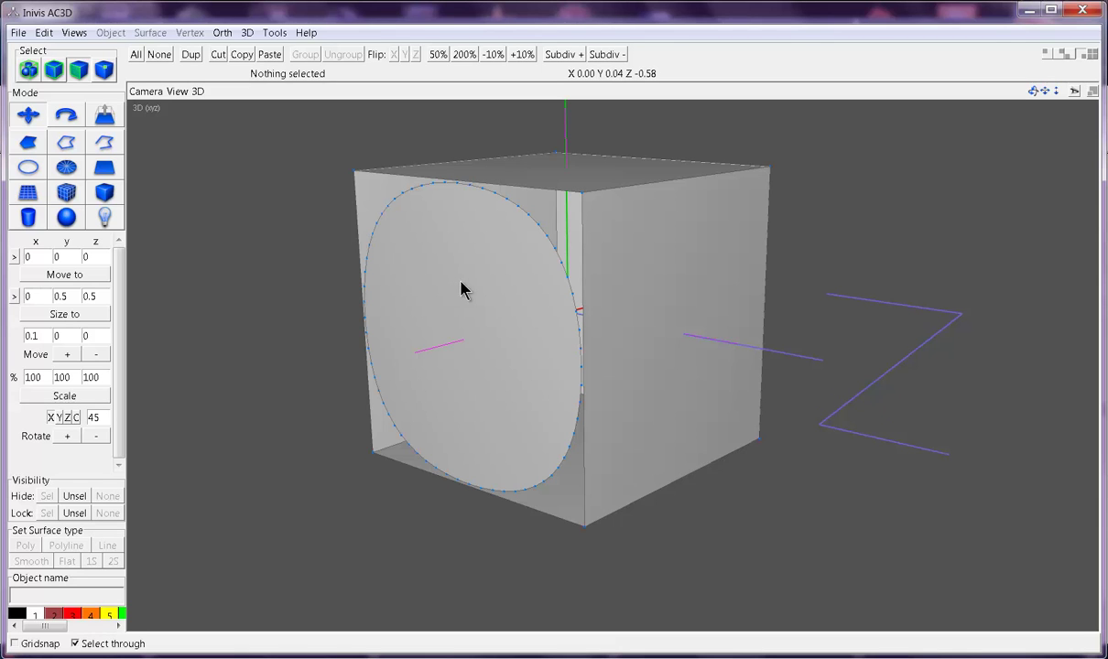
Examine the splined side face and the openings between its rounded outline and the cube's edges
{"action": "mouse_move", "coordinate": [462, 289]}
{"action": "left_mouse_down"}
{"action": "mouse_move", "coordinate": [501, 290]}
{"action": "mouse_move", "coordinate": [474, 285]}
{"action": "mouse_move", "coordinate": [477, 255]}
{"action": "mouse_move", "coordinate": [448, 281]}
{"action": "mouse_move", "coordinate": [451, 270]}
{"action": "left_mouse_up"}
{"action": "right_click_drag", "start_coordinate": [451, 270], "coordinate": [395, 307]}
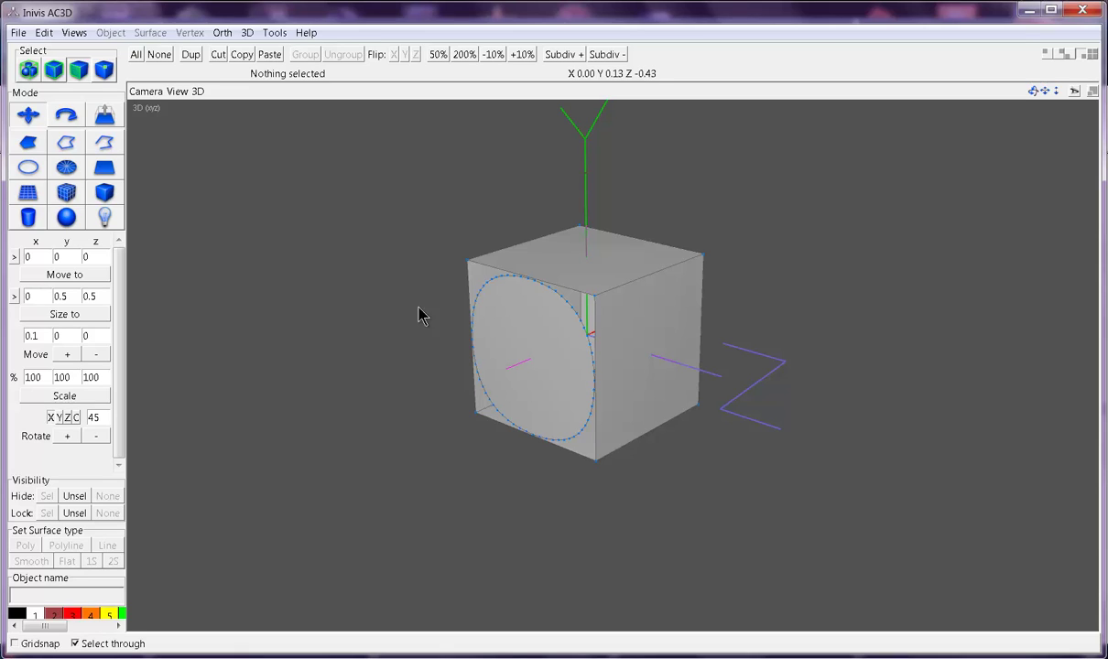
{"action": "scroll", "coordinate": [596, 394], "scroll_direction": "up", "scroll_amount": 3}
{"action": "left_click_drag", "start_coordinate": [623, 284], "coordinate": [619, 300]}
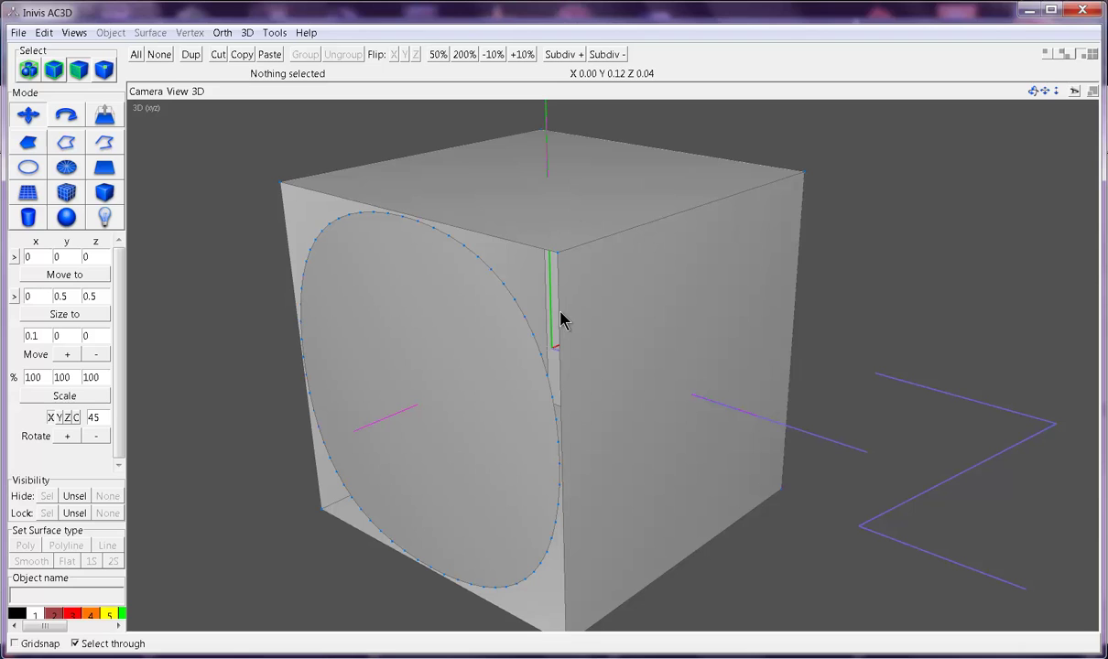
{"action": "scroll", "coordinate": [622, 310], "scroll_direction": "down", "scroll_amount": 2}
{"action": "scroll", "coordinate": [613, 322], "scroll_direction": "down", "scroll_amount": 1}
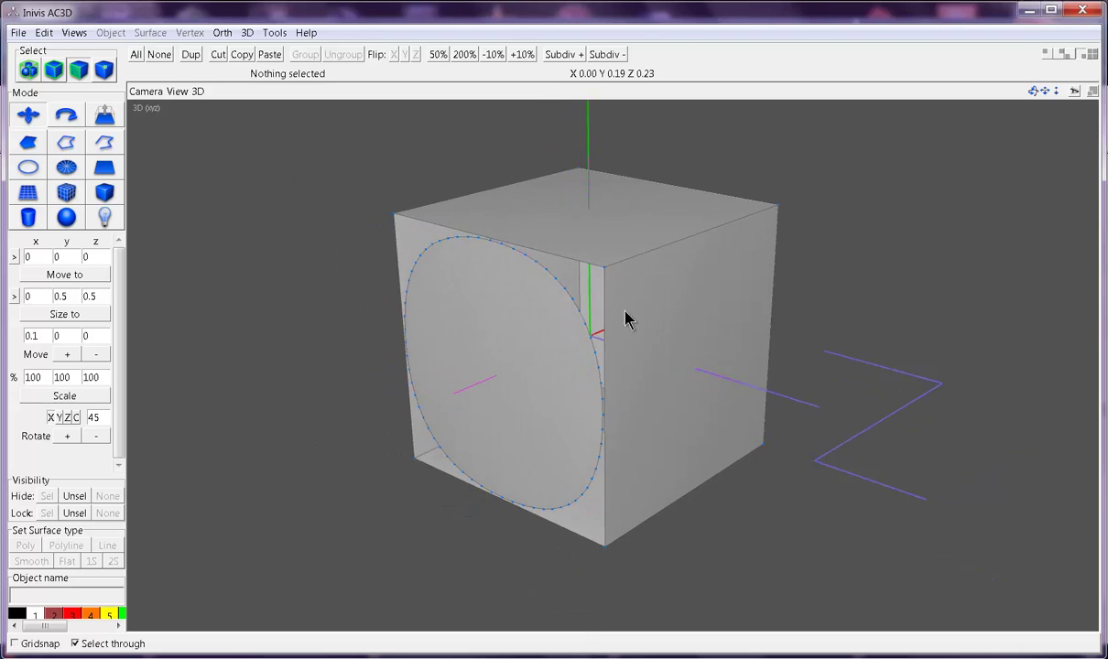
{"action": "scroll", "coordinate": [625, 317], "scroll_direction": "down", "scroll_amount": 3}
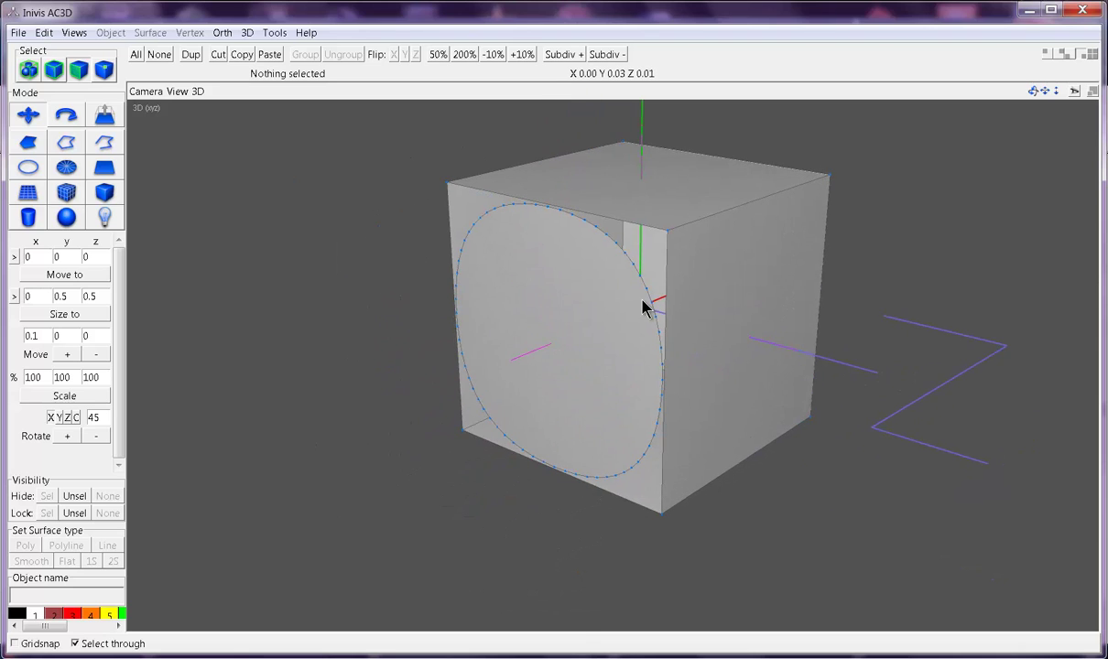
{"action": "scroll", "coordinate": [641, 292], "scroll_direction": "up", "scroll_amount": 6}
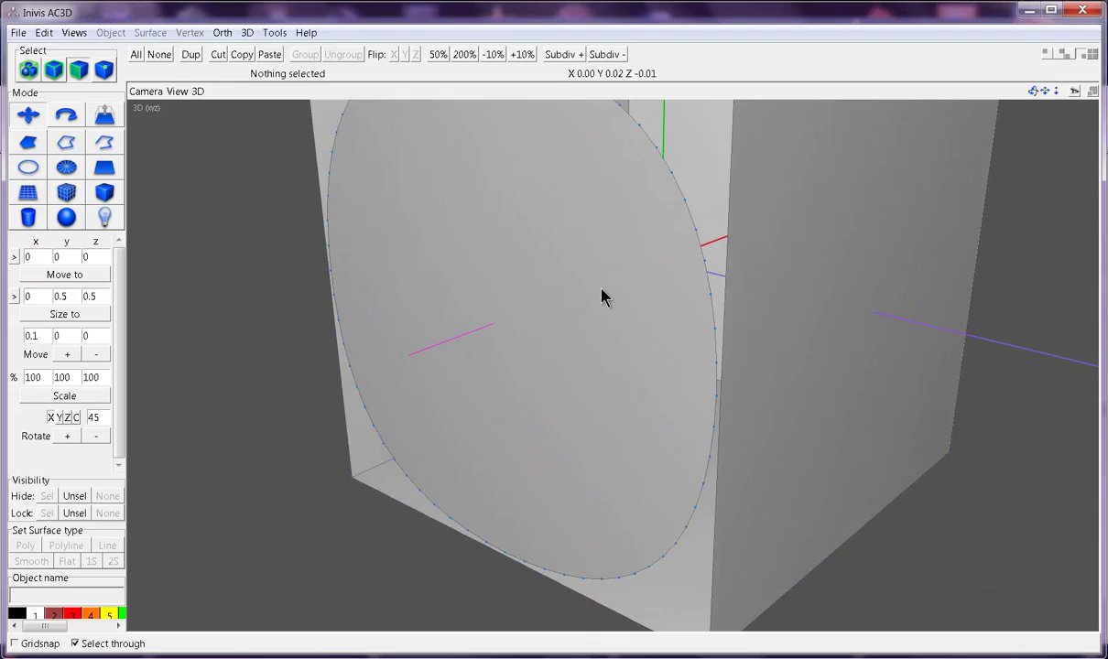
{"action": "scroll", "coordinate": [601, 296], "scroll_direction": "down", "scroll_amount": 5}
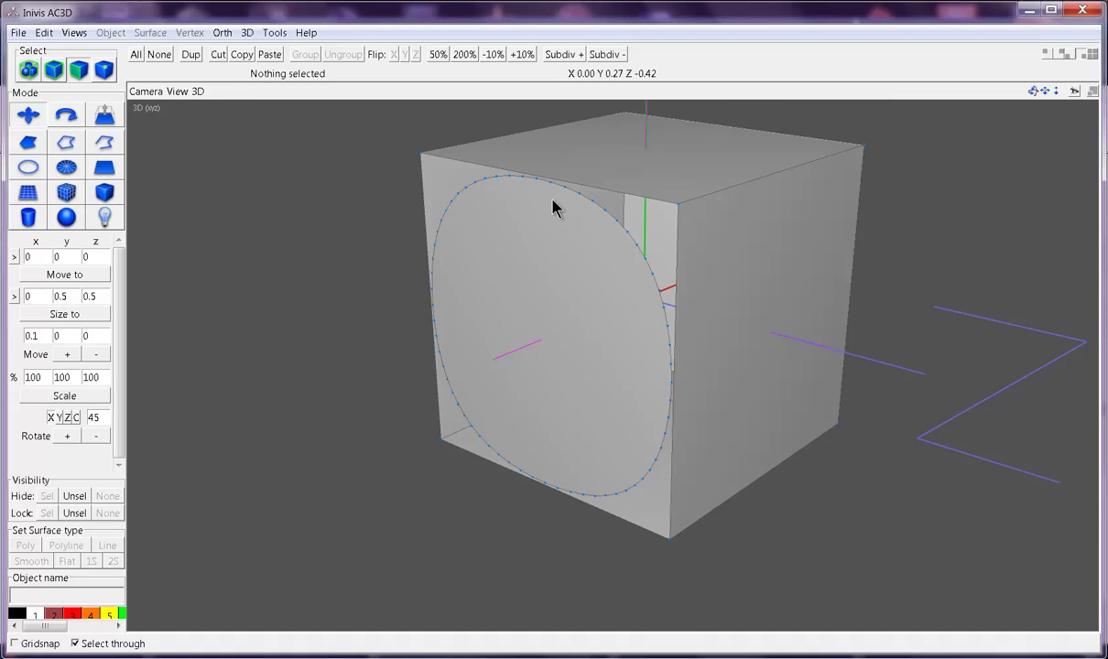
{"action": "scroll", "coordinate": [541, 210], "scroll_direction": "down", "scroll_amount": 3}
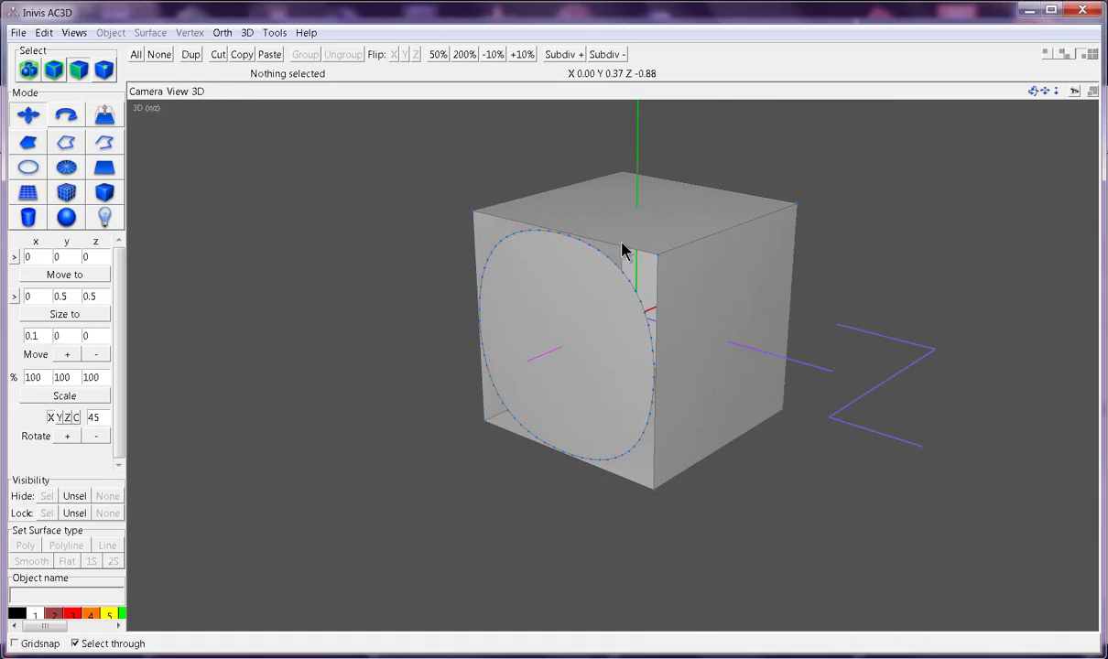
Select the cube's Z-side face, read the Cut away object section of the AC3D manual in Firefox, and return to the model
{"action": "left_click", "coordinate": [730, 329]}
{"action": "left_click_drag", "start_coordinate": [532, 277], "coordinate": [423, 250]}
{"action": "left_click", "coordinate": [150, 33]}
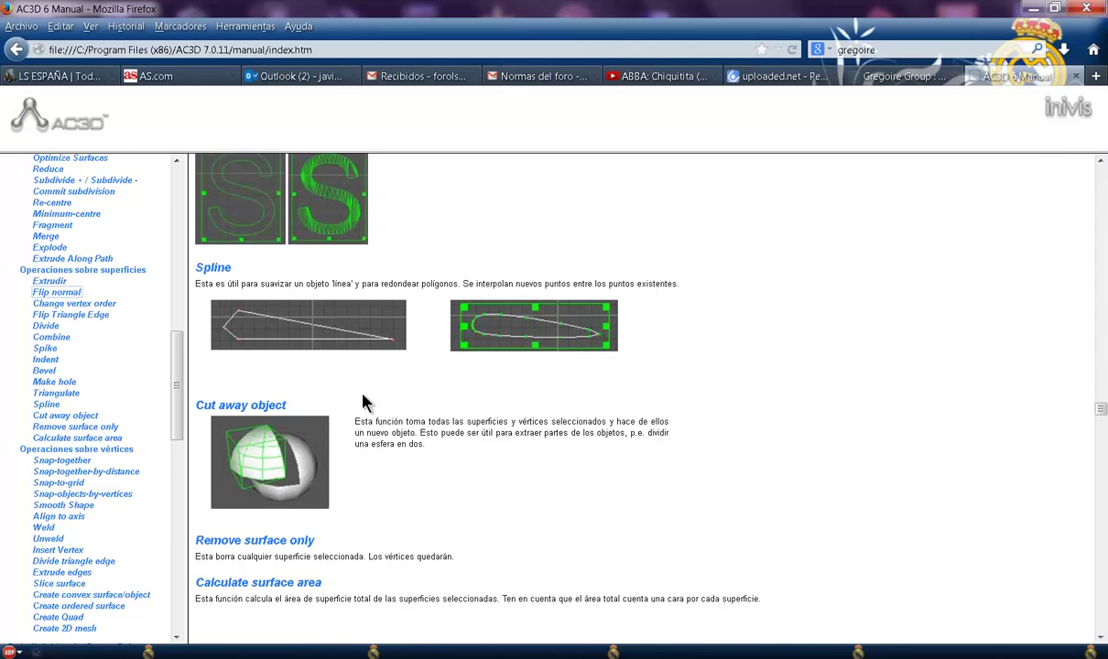
{"action": "scroll", "coordinate": [367, 385], "scroll_direction": "down", "scroll_amount": 5}
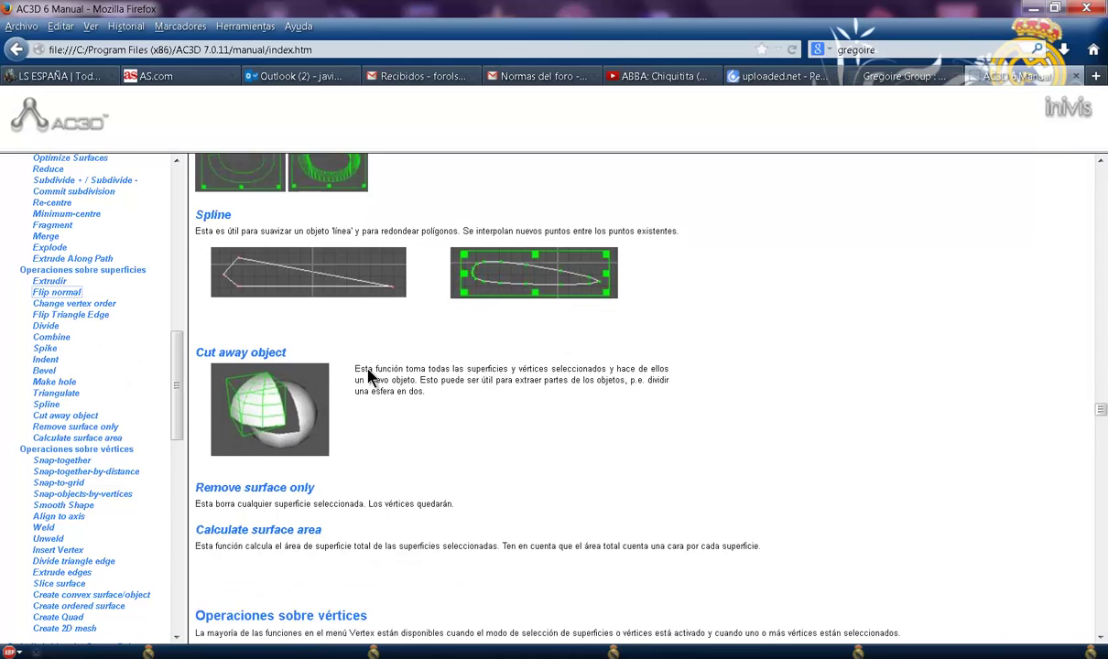
{"action": "scroll", "coordinate": [371, 378], "scroll_direction": "up", "scroll_amount": 2}
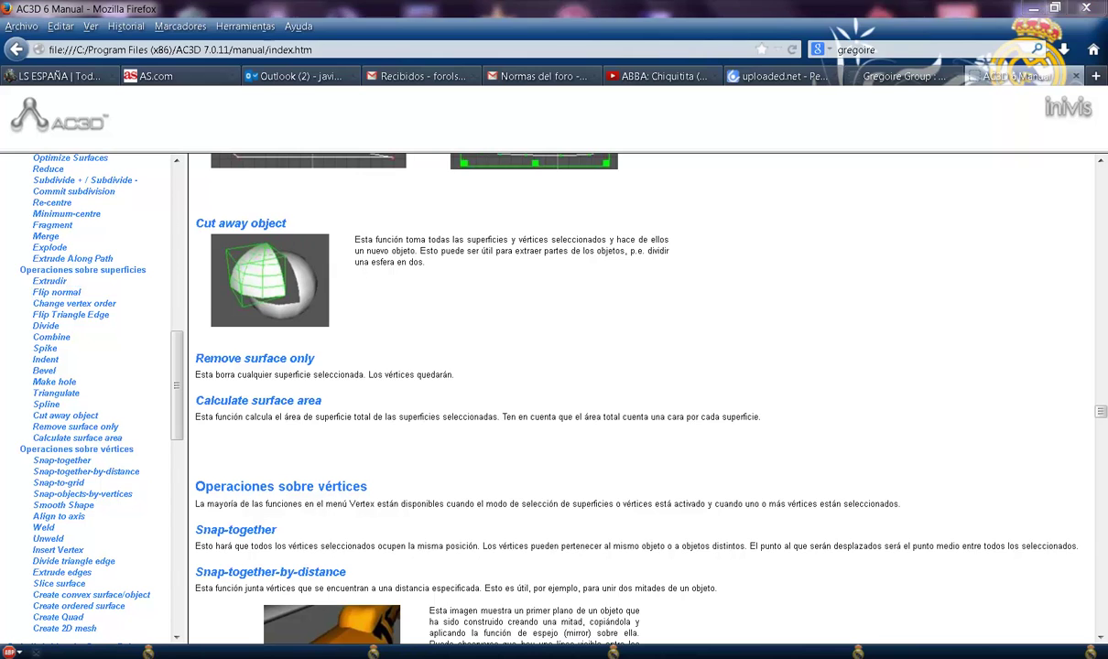
{"action": "left_click", "coordinate": [1033, 8]}
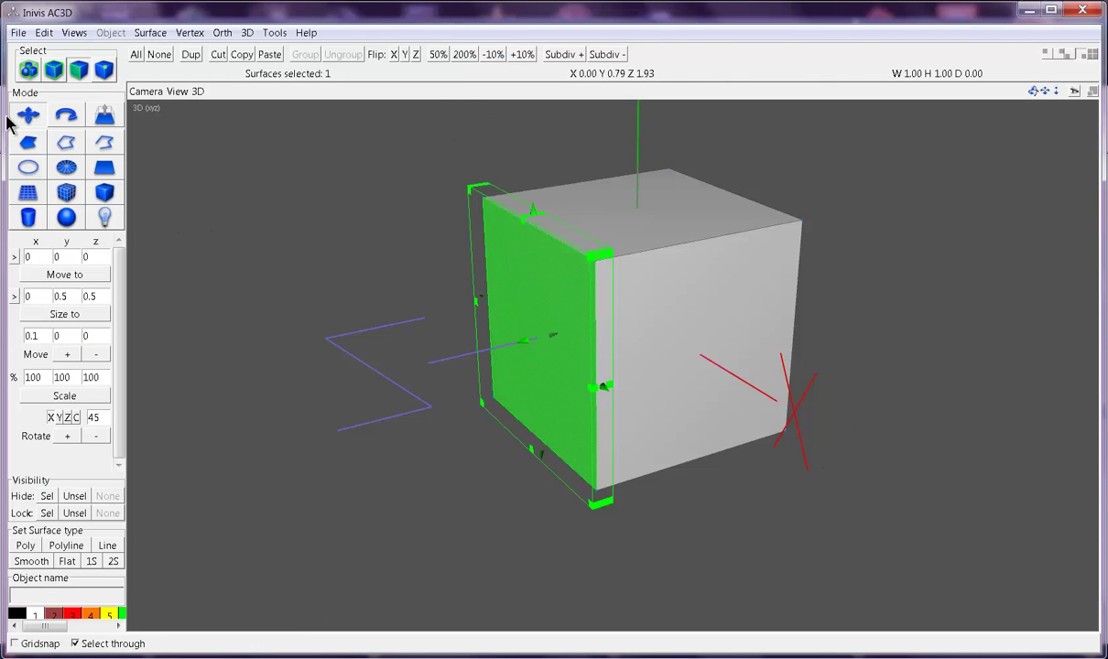
Select the cube's Z-side and X-side faces together, and undo a trial move of them
{"action": "left_click", "coordinate": [53, 70]}
{"action": "mouse_move", "coordinate": [325, 262]}
{"action": "left_mouse_down"}
{"action": "mouse_move", "coordinate": [443, 273]}
{"action": "mouse_move", "coordinate": [321, 266]}
{"action": "left_mouse_up"}
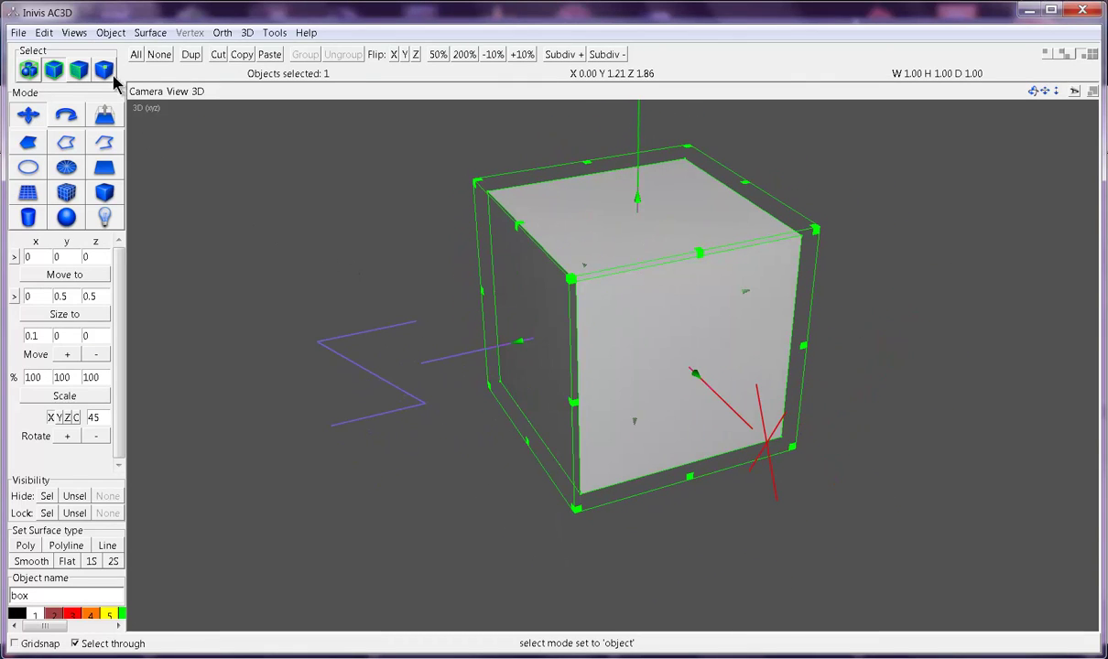
{"action": "left_click", "coordinate": [79, 70]}
{"action": "left_click", "coordinate": [236, 238]}
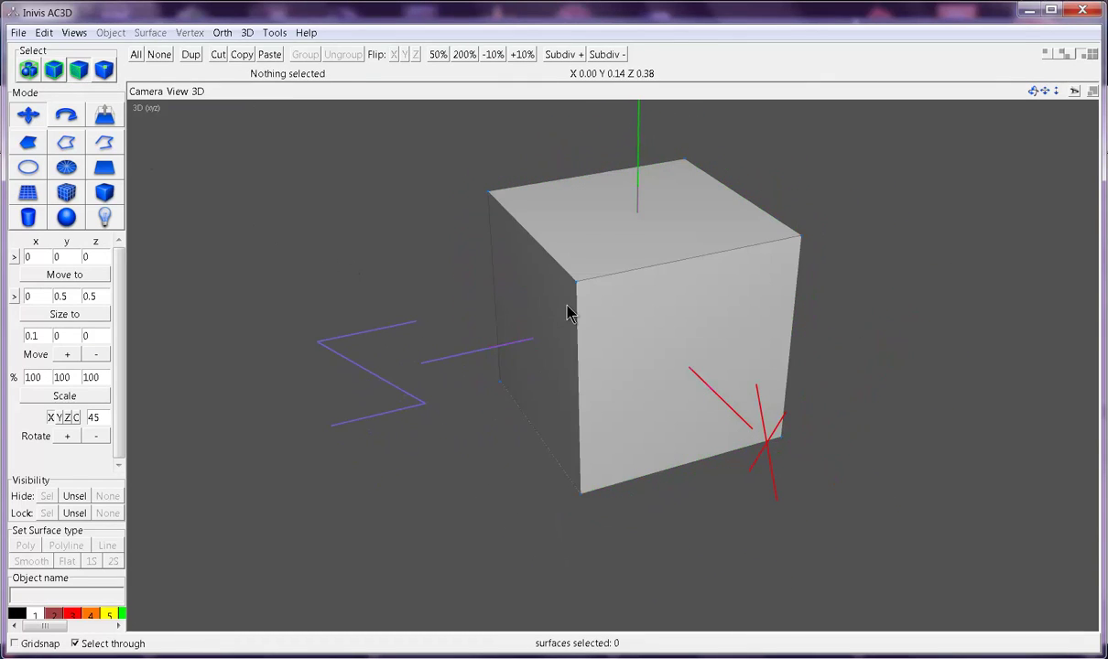
{"action": "left_click", "coordinate": [541, 297]}
{"action": "left_click_drag", "start_coordinate": [496, 284], "coordinate": [530, 300]}
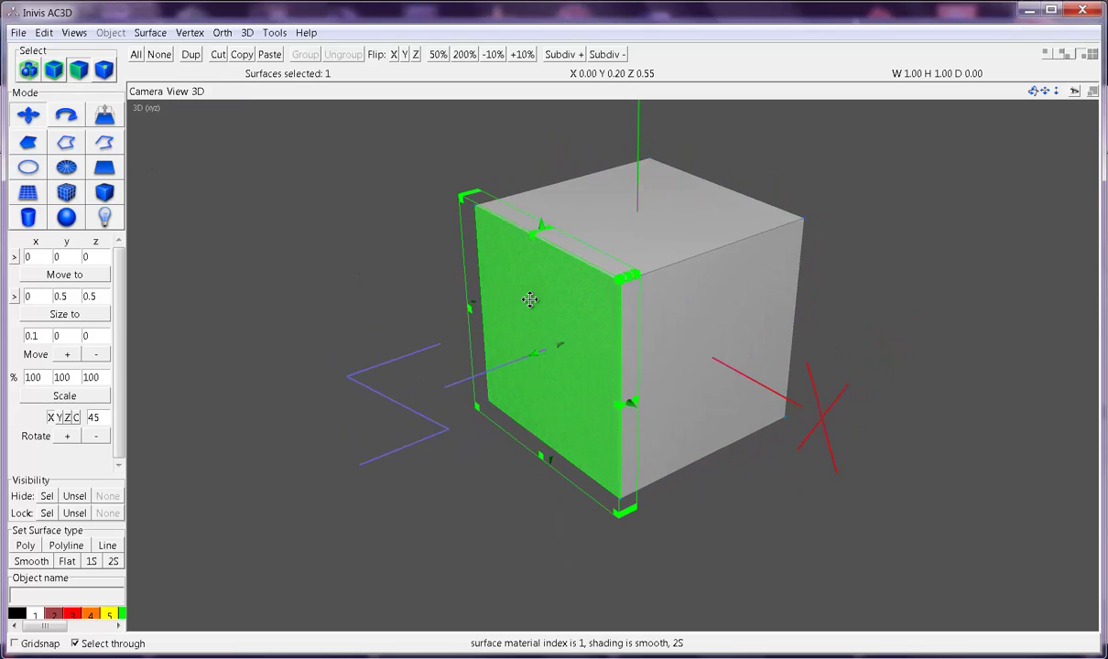
{"action": "left_click", "coordinate": [705, 348], "text": "shift"}
{"action": "left_click_drag", "start_coordinate": [705, 346], "coordinate": [658, 348]}
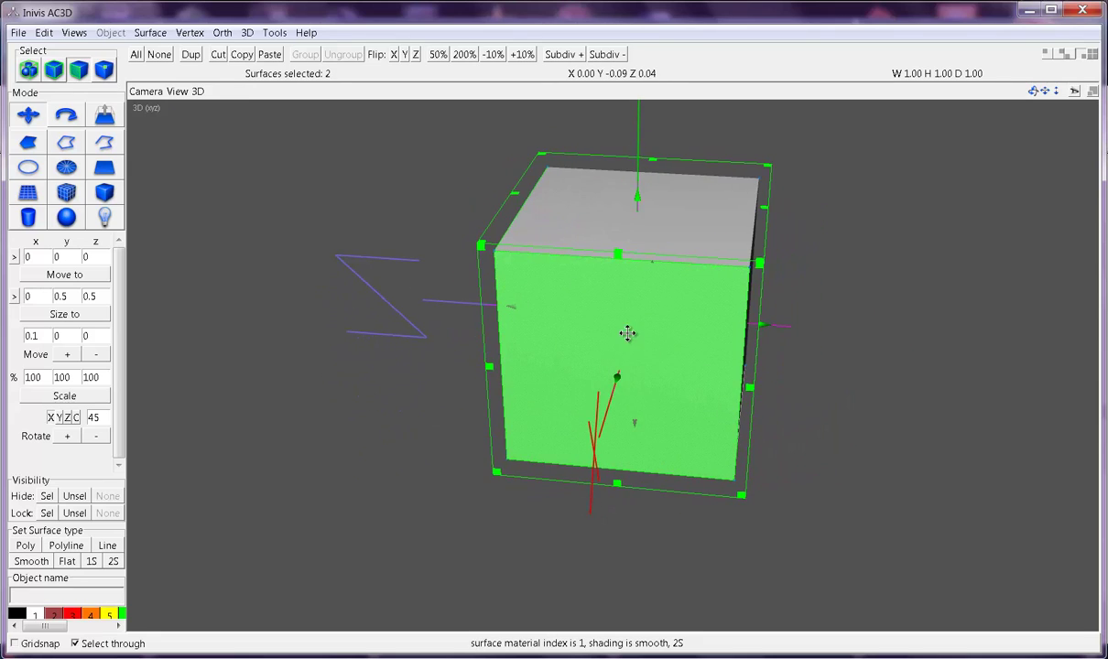
{"action": "right_click_drag", "start_coordinate": [625, 333], "coordinate": [534, 549]}
{"action": "key", "text": "ctrl+z"}
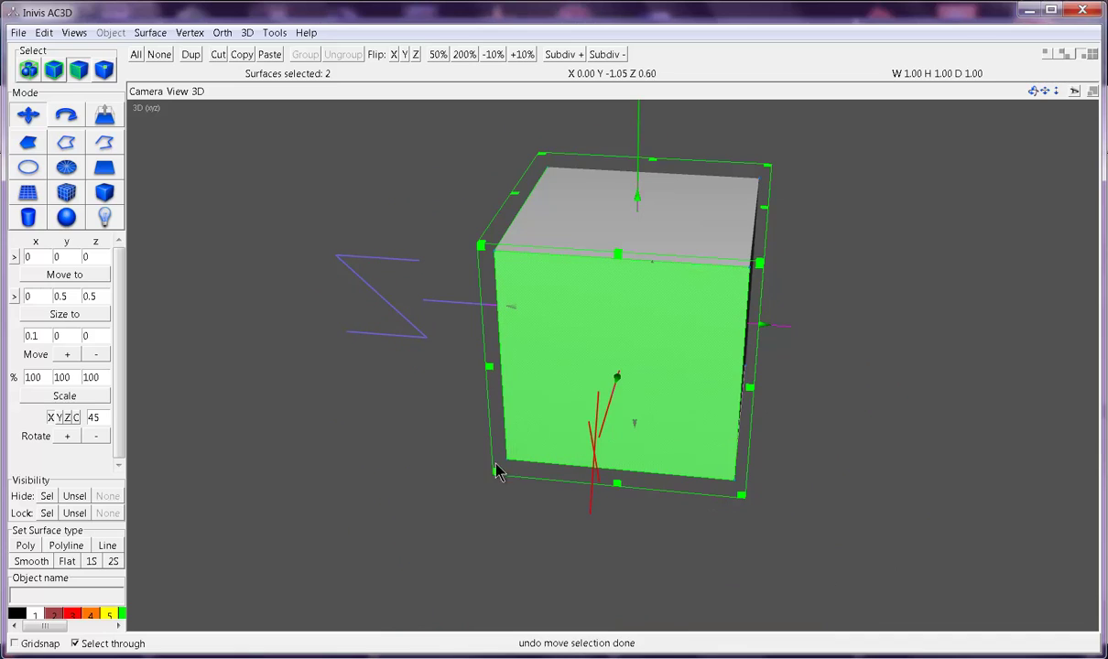
Apply Cut Away Object to the two selected side faces and try moving them away from the cube
{"action": "left_click", "coordinate": [150, 33]}
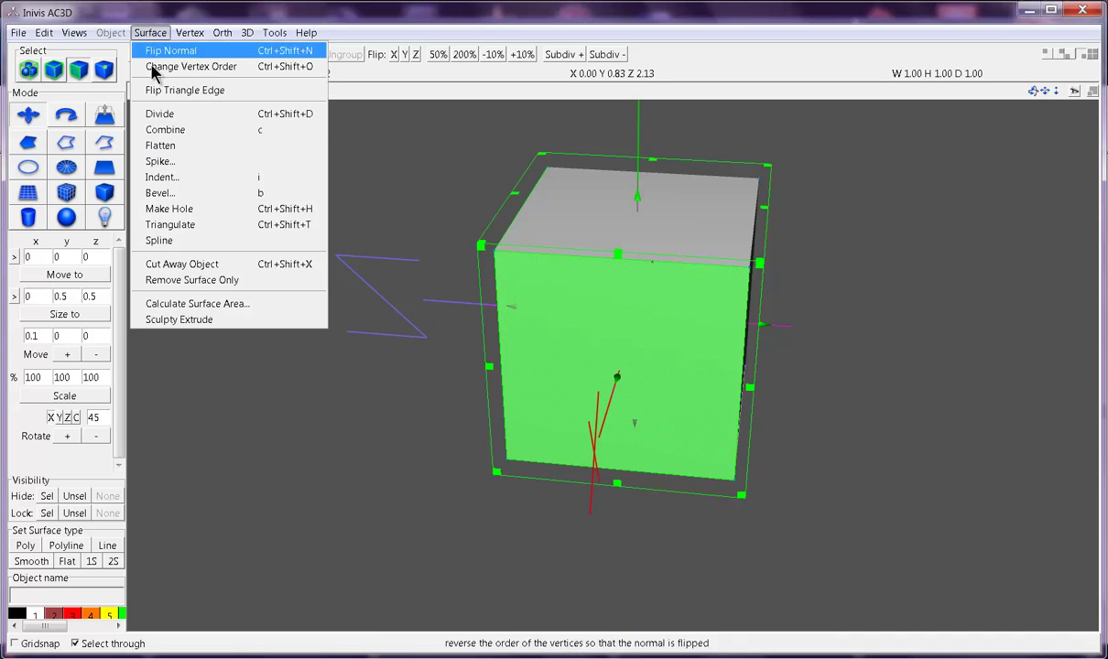
{"action": "left_click", "coordinate": [160, 254]}
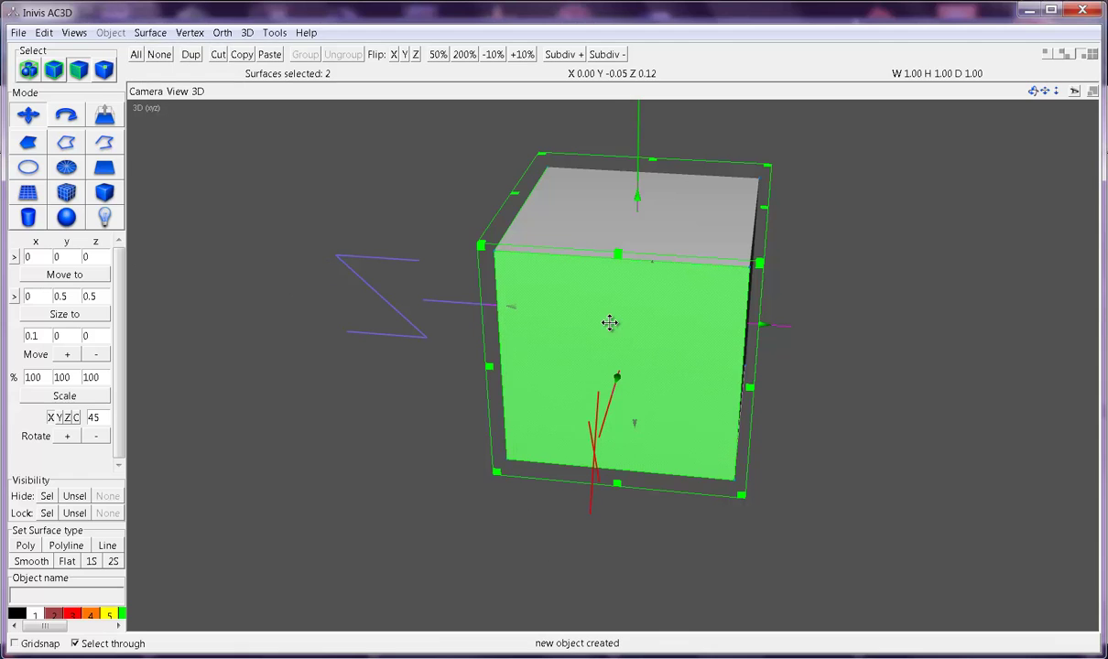
{"action": "right_click_drag", "start_coordinate": [611, 324], "coordinate": [448, 356]}
{"action": "left_click_drag", "start_coordinate": [447, 356], "coordinate": [470, 280]}
Undo the move and the cut-away of the two side faces
{"action": "key", "text": "ctrl+z"}
{"action": "key", "text": "ctrl+z"}
{"action": "key", "text": "ctrl+z"}
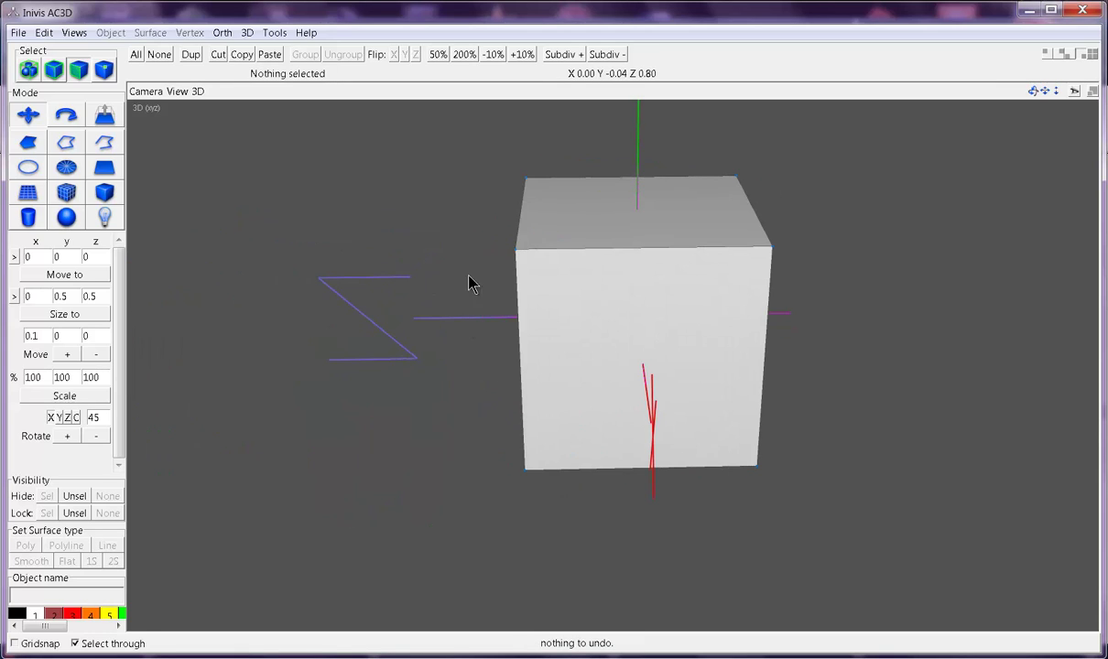
Try moving the cube's top face away from its place and undo the move
{"action": "left_click", "coordinate": [583, 233]}
{"action": "left_click_drag", "start_coordinate": [557, 240], "coordinate": [669, 320]}
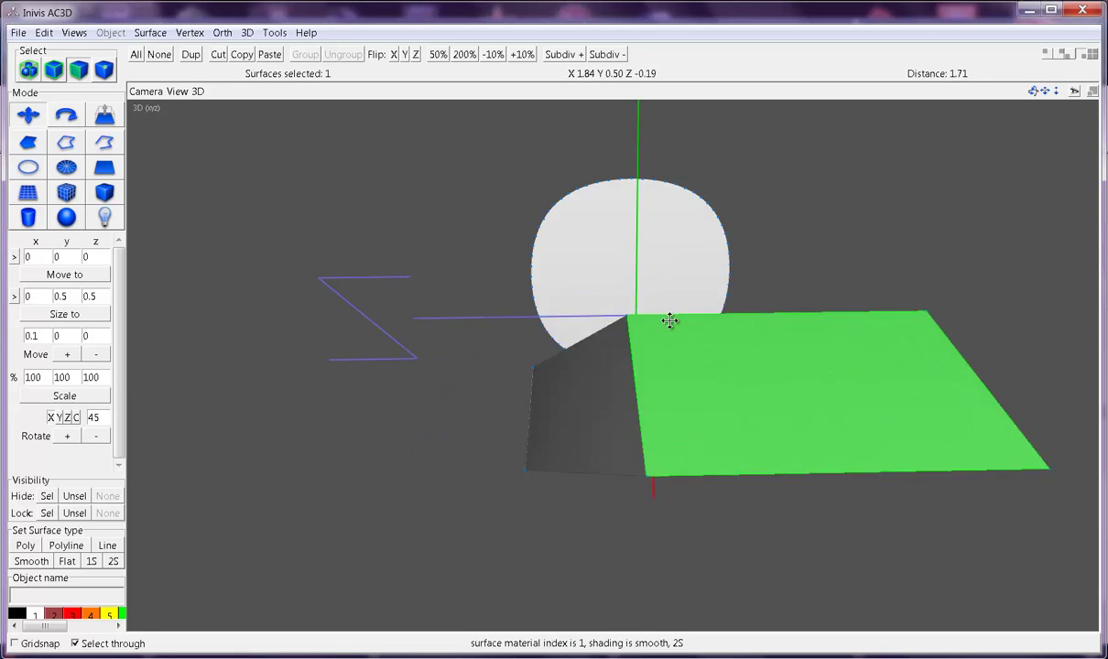
{"action": "key", "text": "ctrl+z"}
Add the X-side face to the top face selection, cut both faces and paste them back
{"action": "left_click", "coordinate": [601, 329], "text": "shift"}
{"action": "left_click_drag", "start_coordinate": [600, 329], "coordinate": [641, 326]}
{"action": "left_click", "coordinate": [218, 54]}
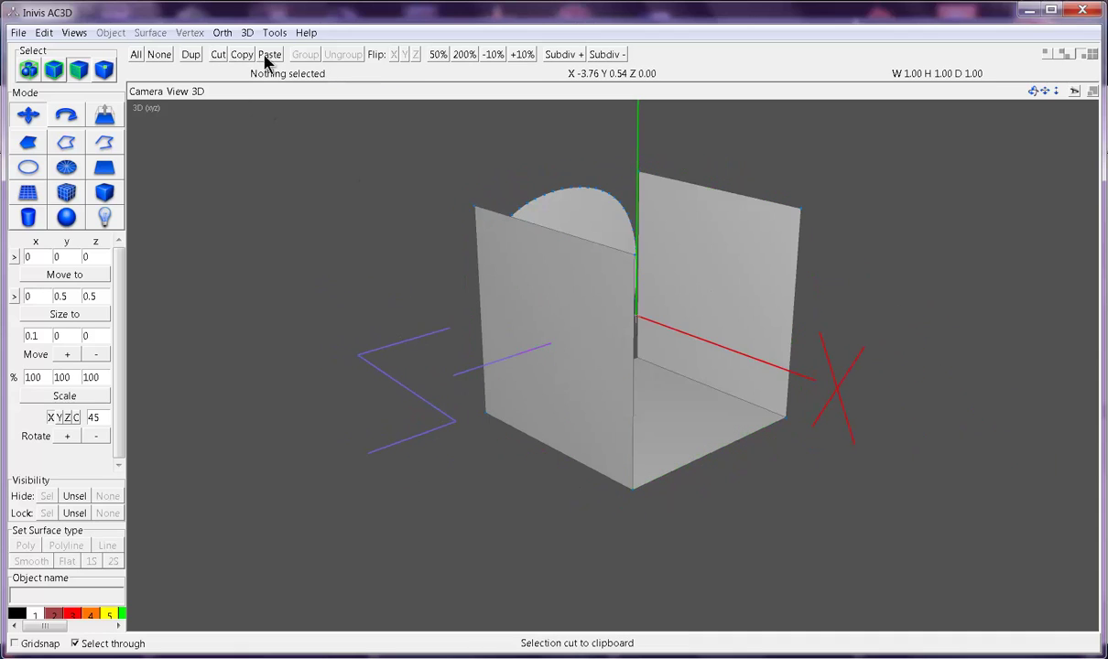
{"action": "left_click", "coordinate": [269, 55]}
{"action": "left_click_drag", "start_coordinate": [663, 321], "coordinate": [509, 299]}
Undo the move, paste and cut of the top and X-side faces, and clear the selection
{"action": "key", "text": "ctrl+z"}
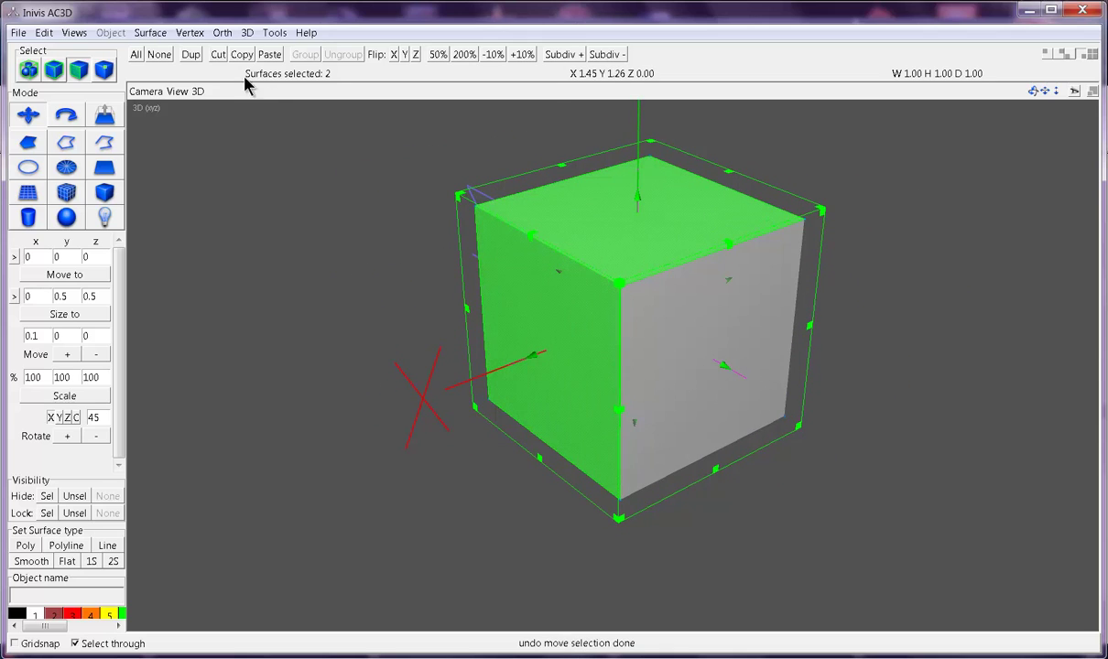
{"action": "key", "text": "ctrl+z"}
{"action": "key", "text": "ctrl+z"}
{"action": "key", "text": "ctrl+z"}
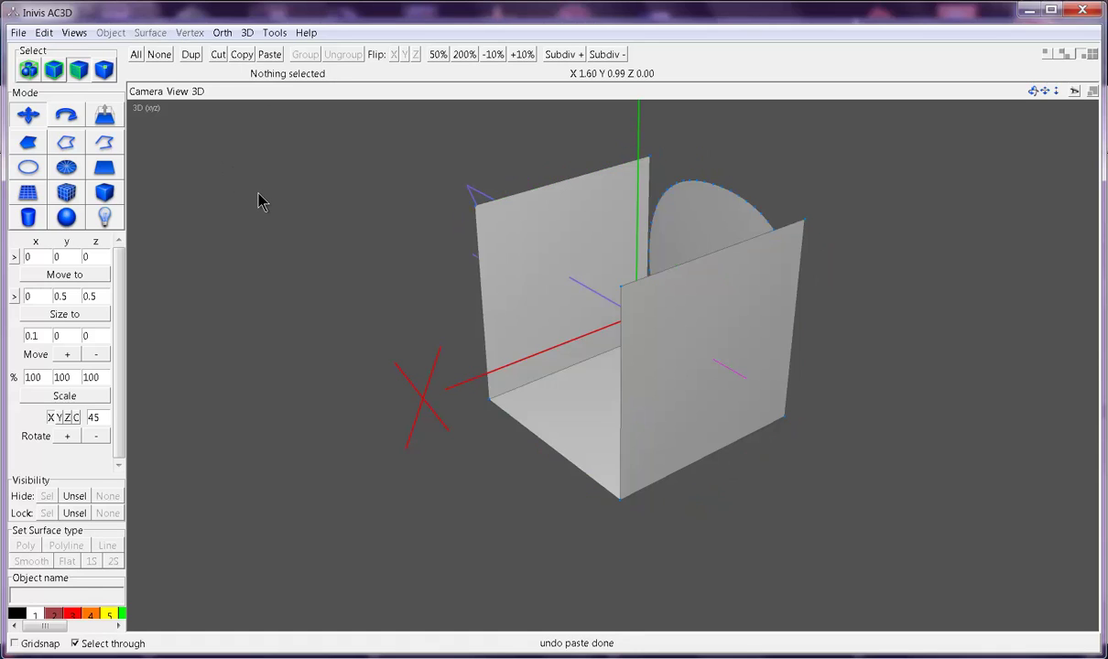
{"action": "left_click", "coordinate": [254, 252]}
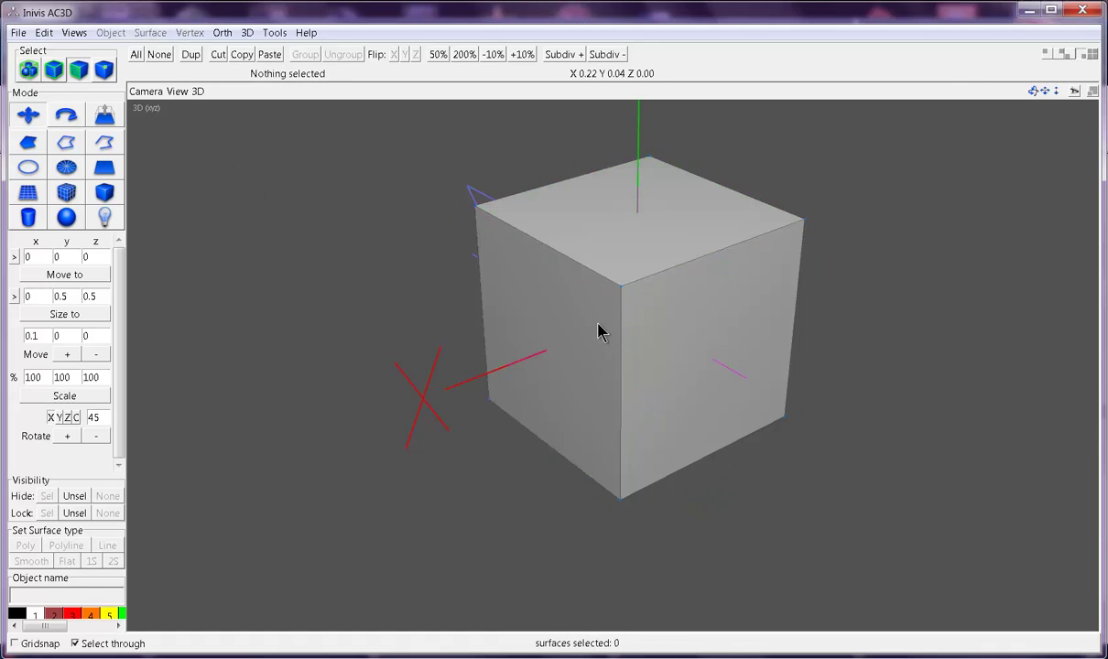
Try Remove Surface Only on the cube's X-side face and undo the removal
{"action": "left_click", "coordinate": [598, 328]}
{"action": "left_click", "coordinate": [151, 32]}
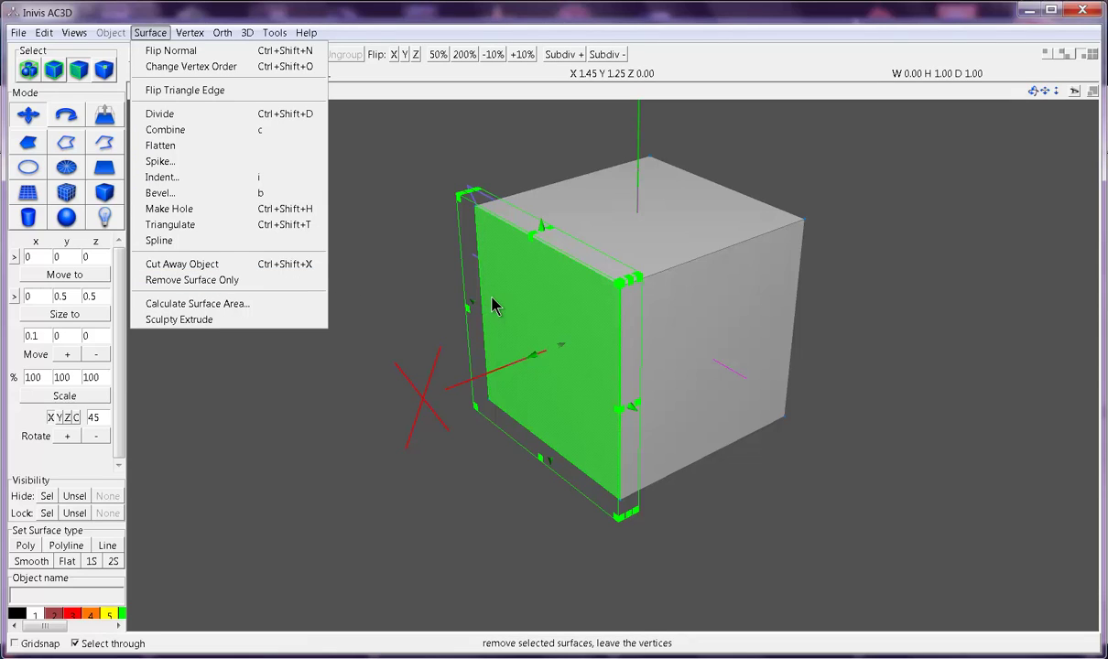
{"action": "left_click_drag", "start_coordinate": [474, 318], "coordinate": [445, 279]}
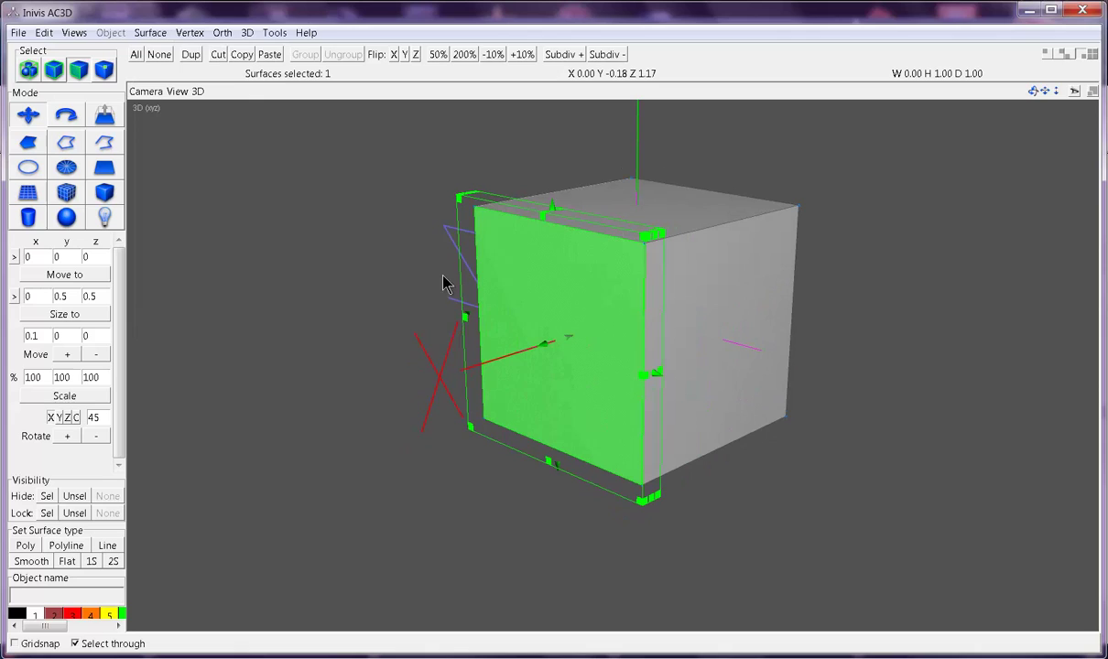
{"action": "left_click", "coordinate": [150, 33]}
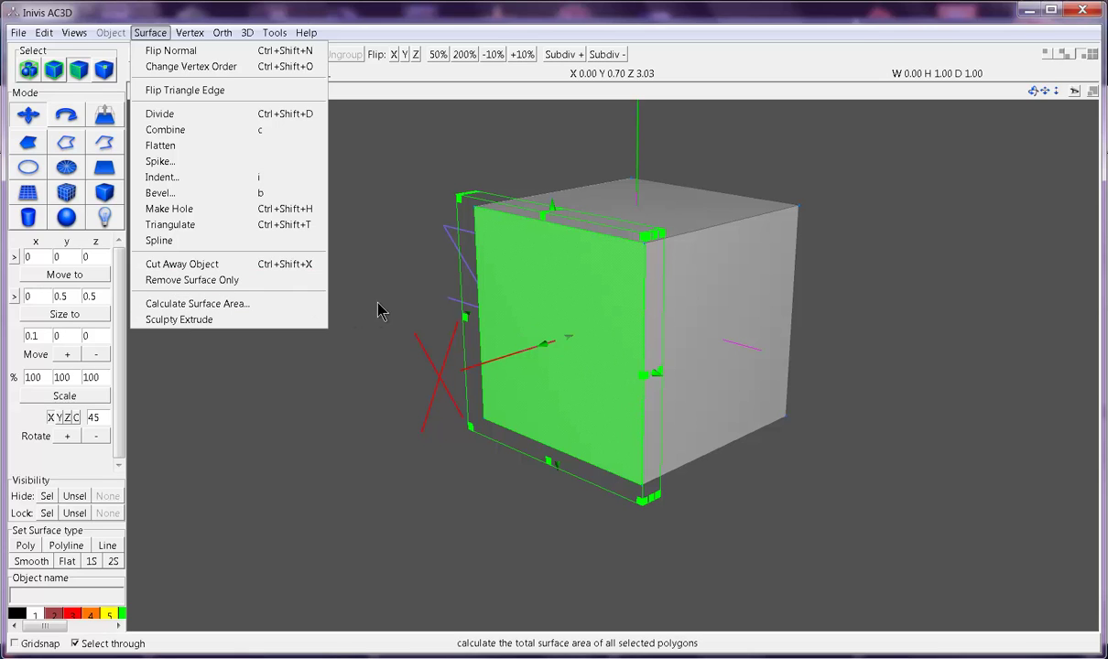
{"action": "left_click", "coordinate": [234, 280]}
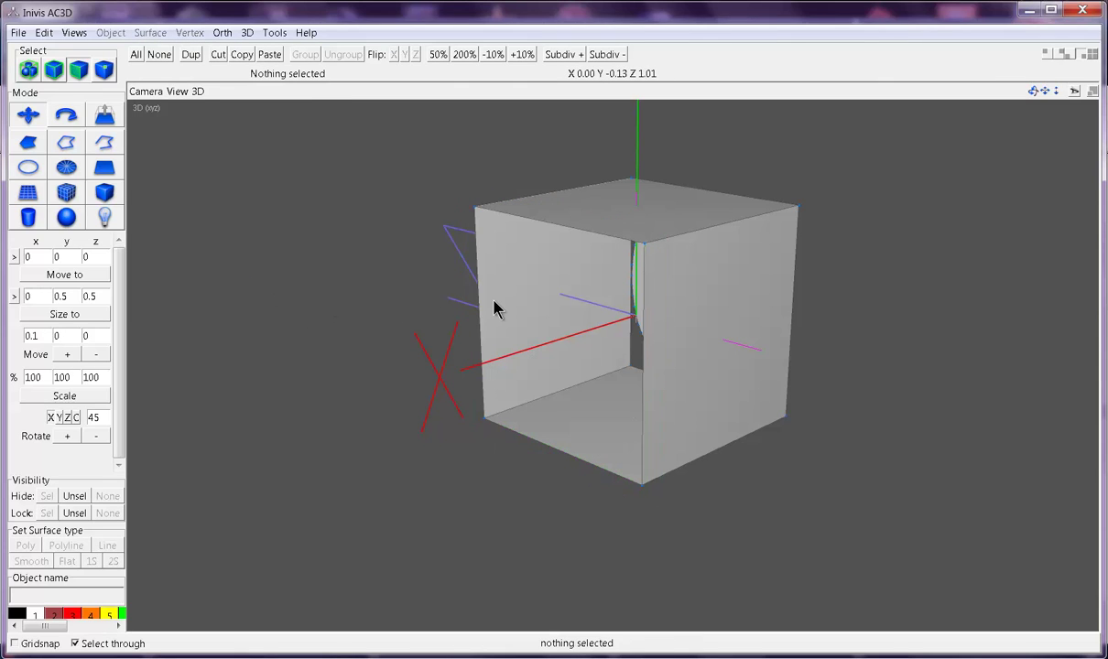
{"action": "key", "text": "ctrl+z"}
Add the adjoining side face to the selection, try Remove Surface Only and Delete on both faces, and undo each removal
{"action": "left_click", "coordinate": [687, 309], "text": "shift"}
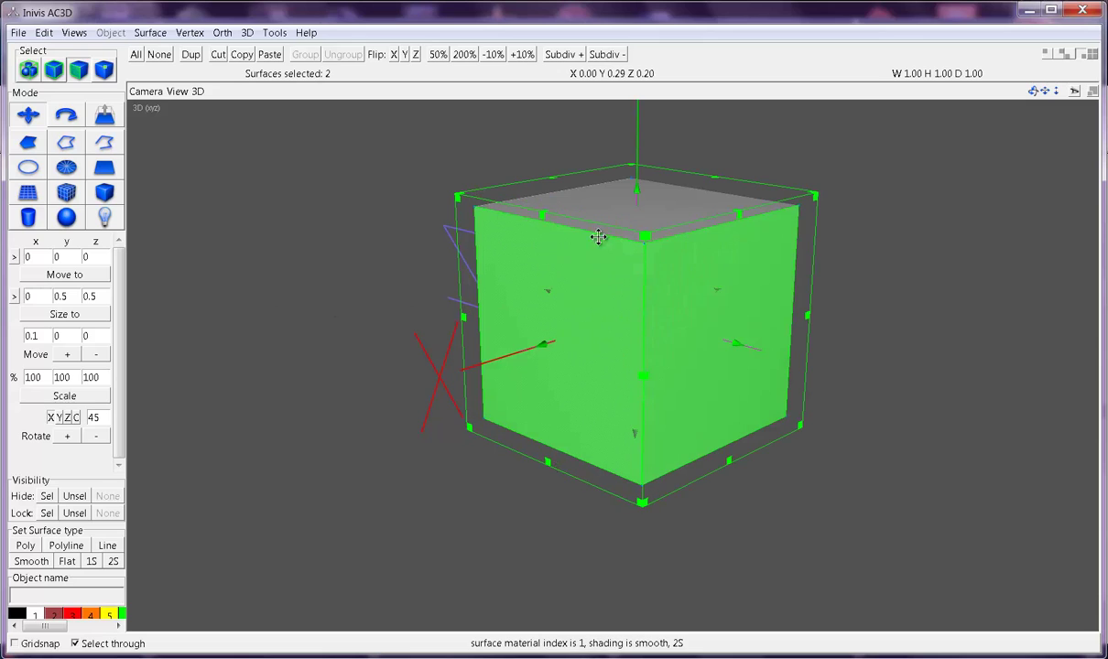
{"action": "left_click", "coordinate": [149, 33]}
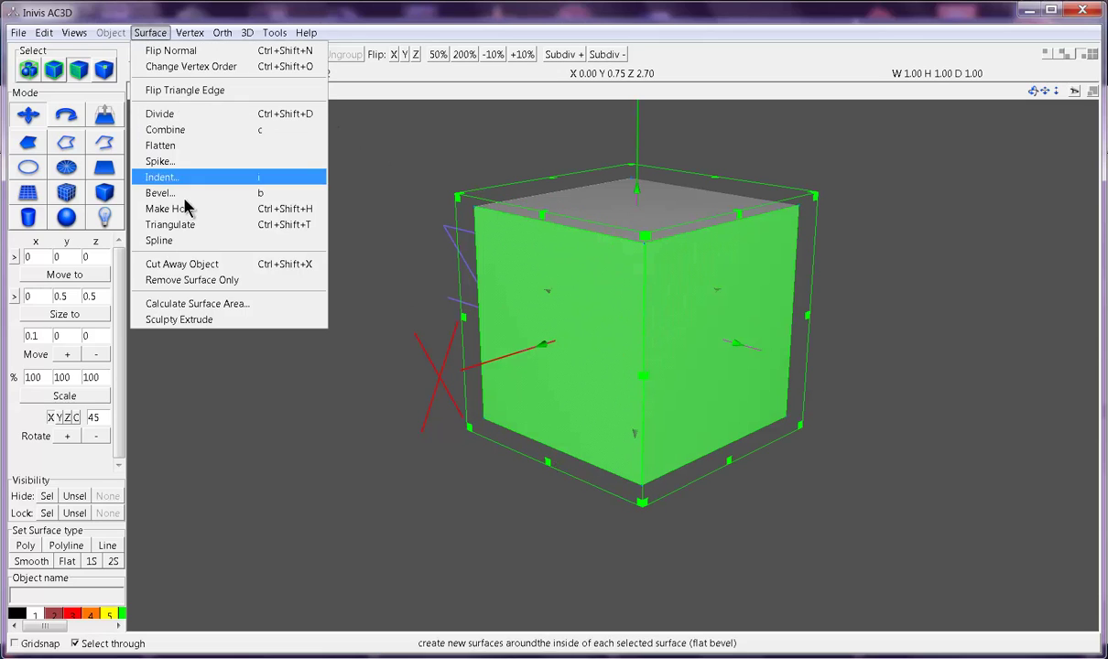
{"action": "left_click", "coordinate": [193, 281]}
{"action": "key", "text": "ctrl+z"}
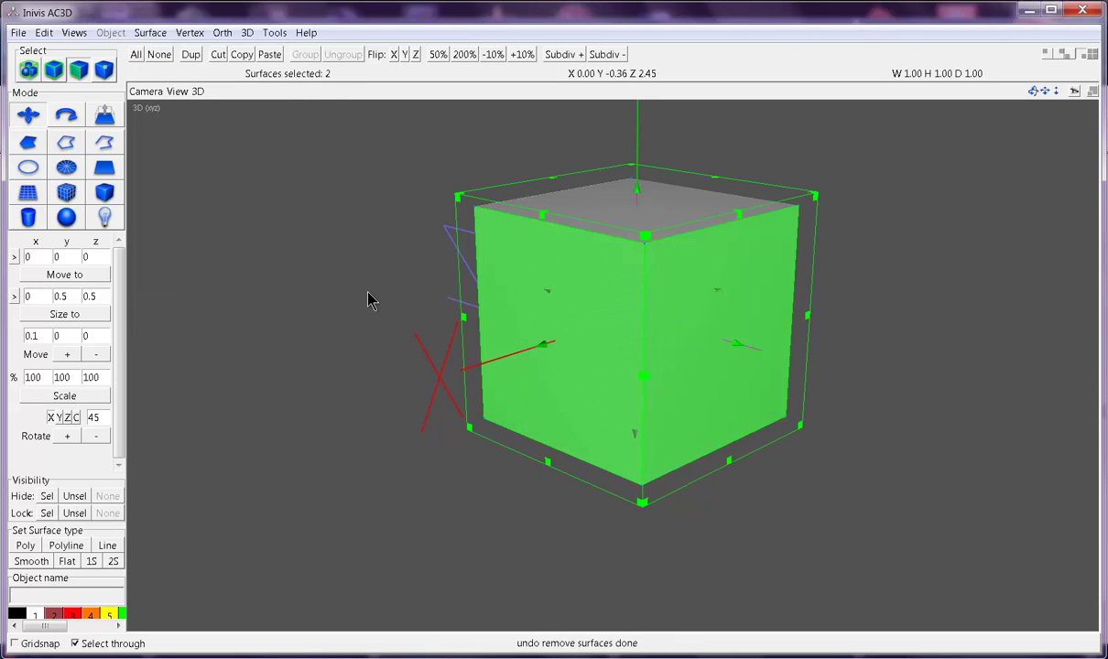
{"action": "key", "text": "Delete"}
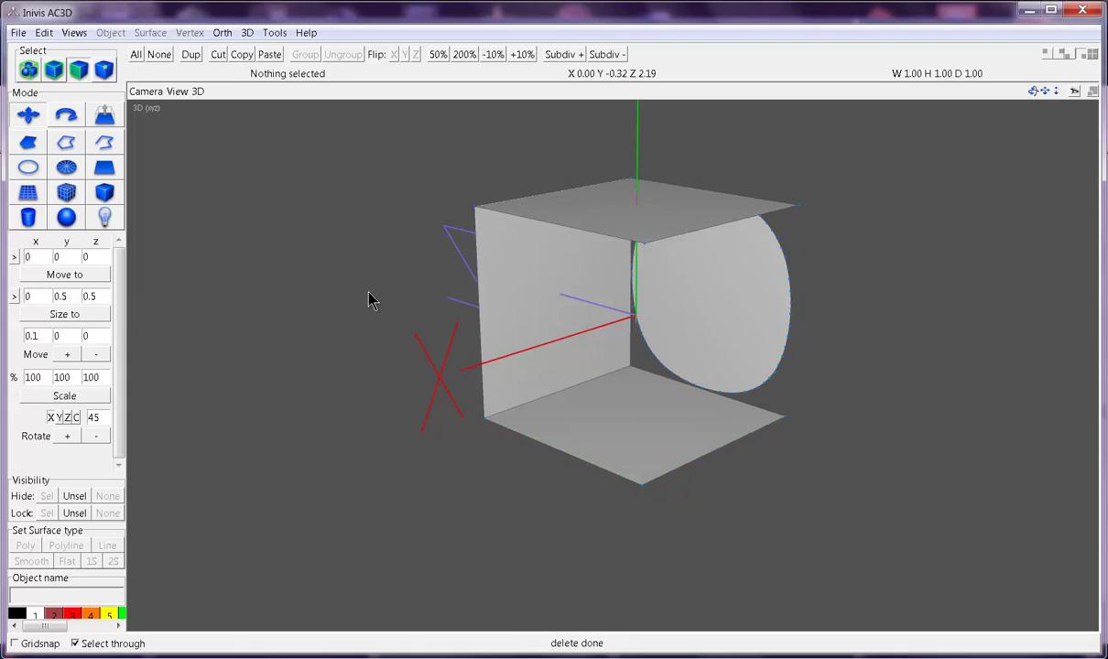
{"action": "key", "text": "ctrl+z"}
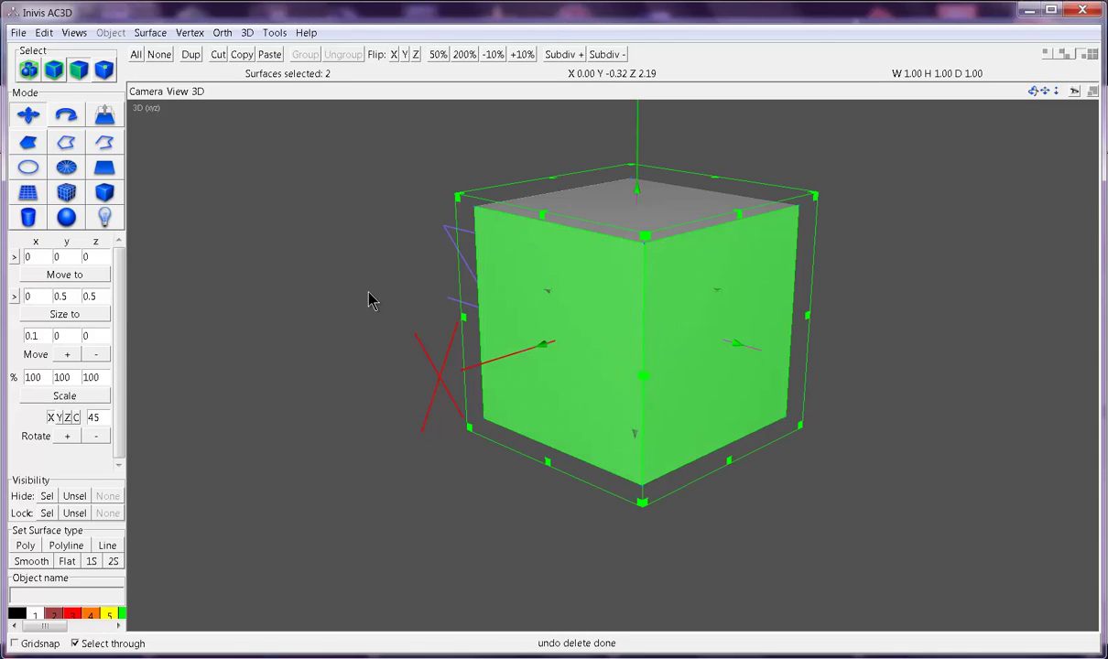
Calculate the surface area of the cube's X-side face alone
{"action": "left_click", "coordinate": [237, 173]}
{"action": "left_click", "coordinate": [586, 332]}
{"action": "left_click", "coordinate": [148, 33]}
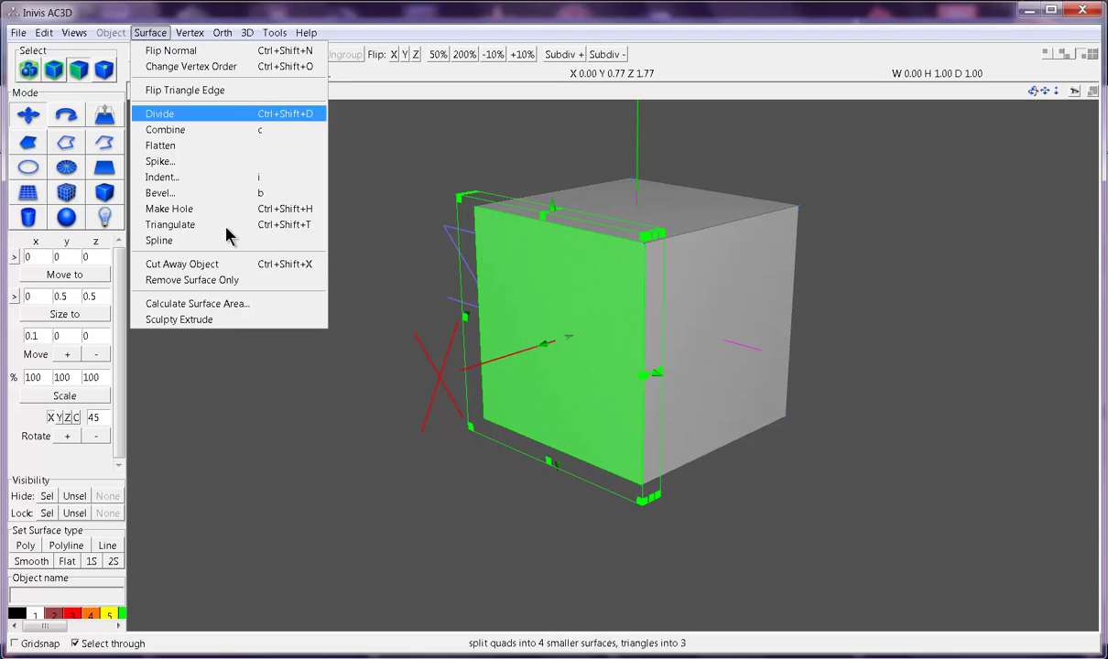
{"action": "left_click", "coordinate": [199, 306]}
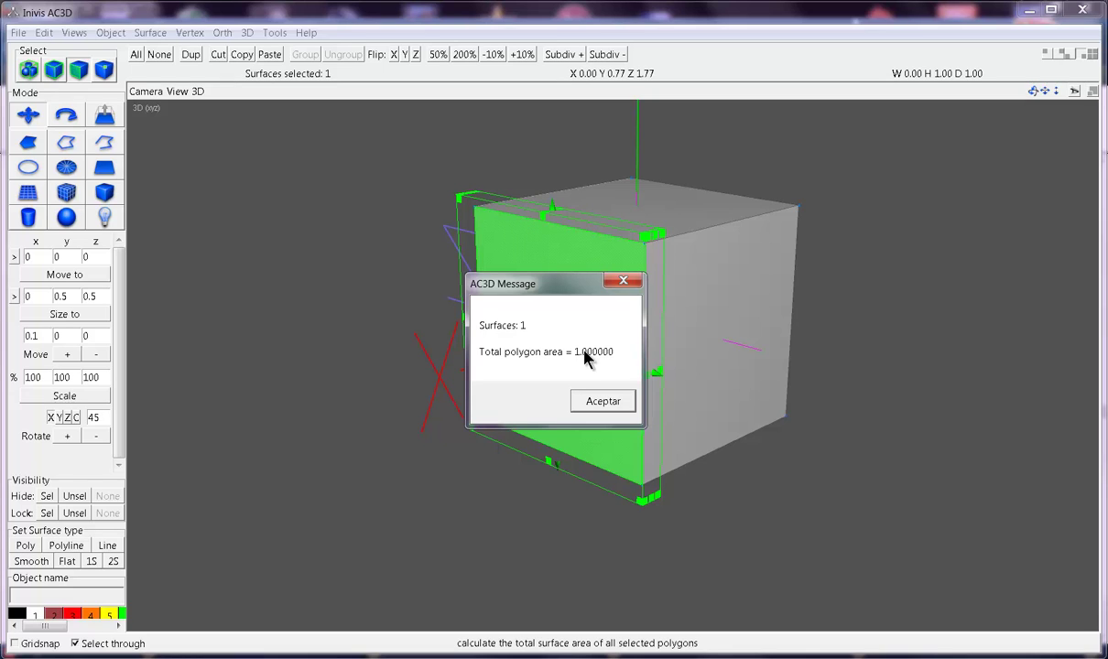
{"action": "left_click", "coordinate": [600, 401]}
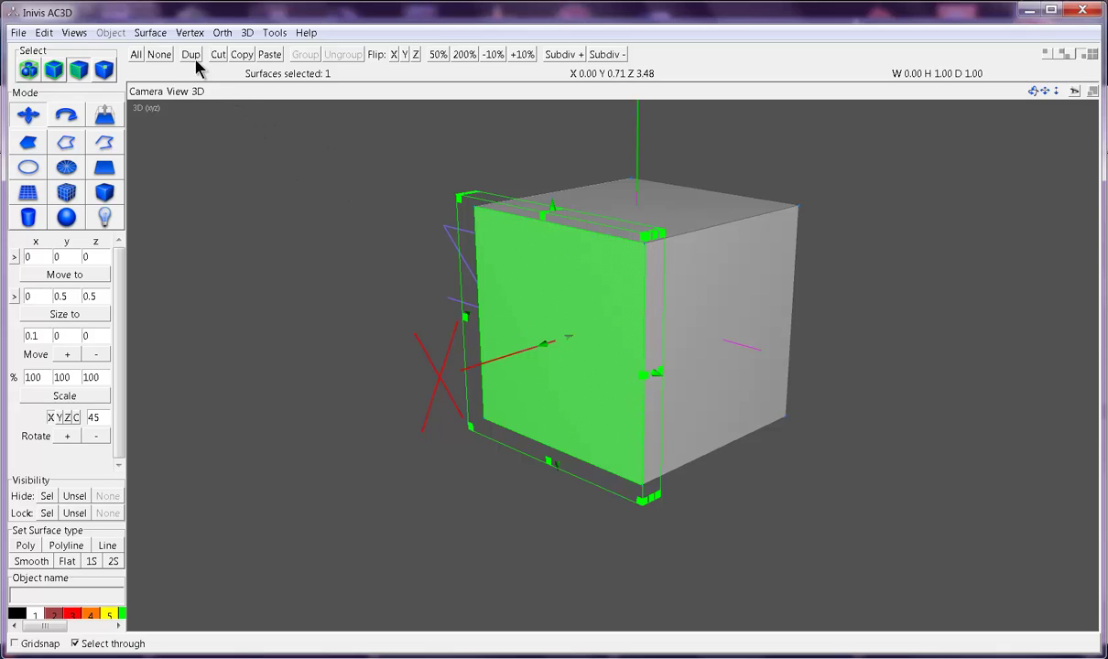
Apply Sculpty Extrude three times in a row to the cube's X-side face
{"action": "left_click", "coordinate": [150, 34]}
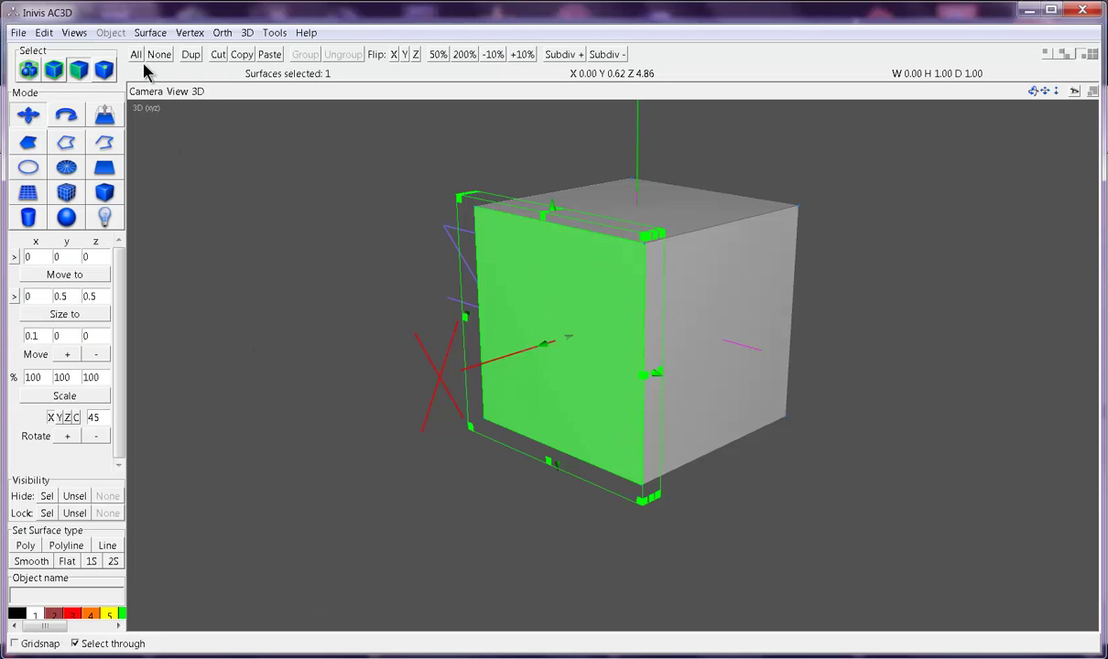
{"action": "left_click", "coordinate": [146, 33]}
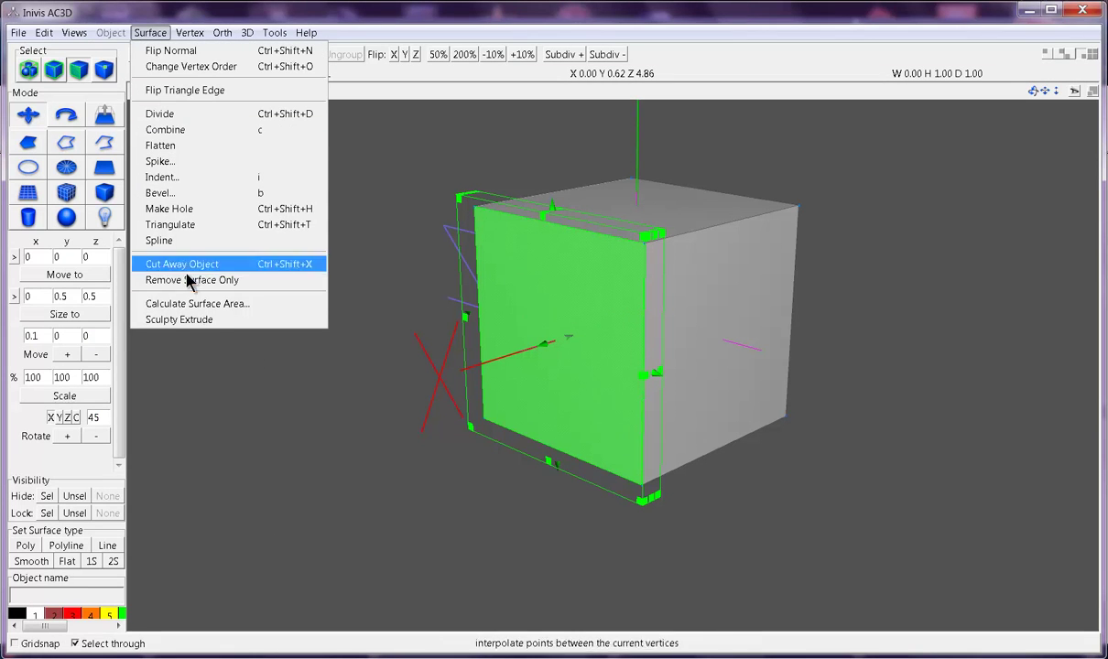
{"action": "left_click", "coordinate": [199, 319]}
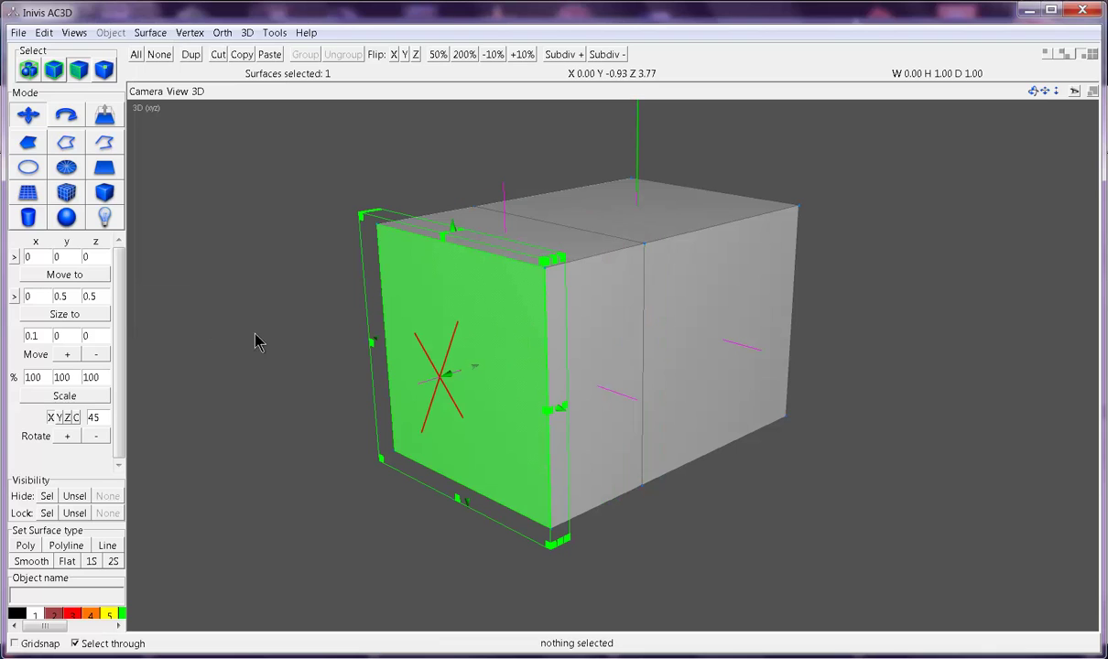
{"action": "left_click_drag", "start_coordinate": [380, 361], "coordinate": [385, 366]}
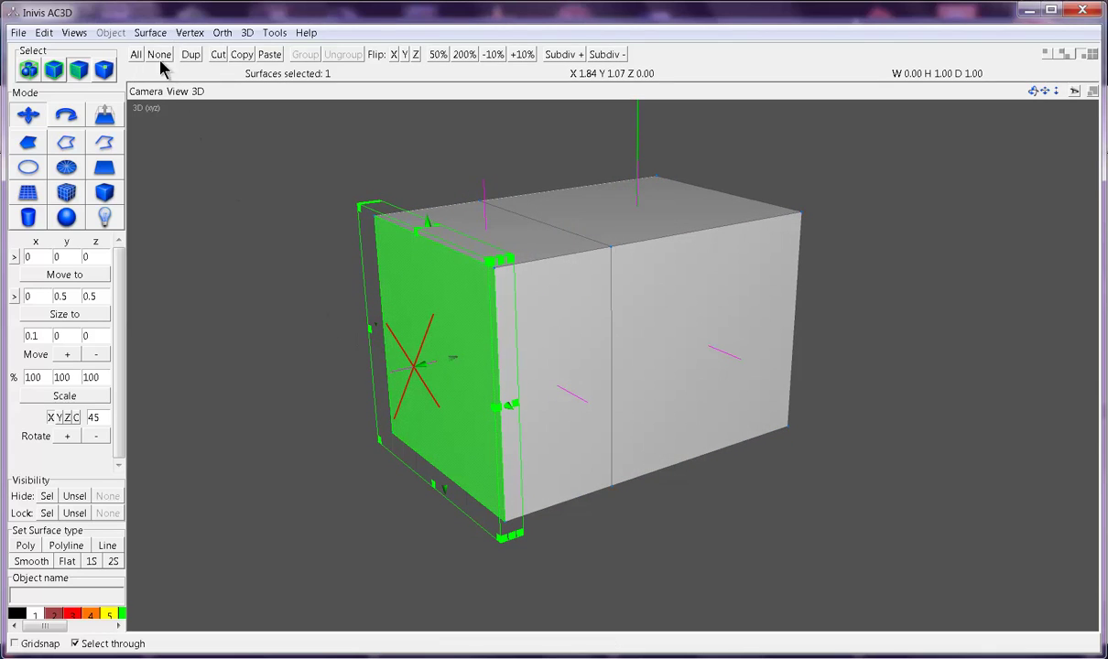
{"action": "left_click", "coordinate": [150, 33]}
{"action": "left_click", "coordinate": [196, 322]}
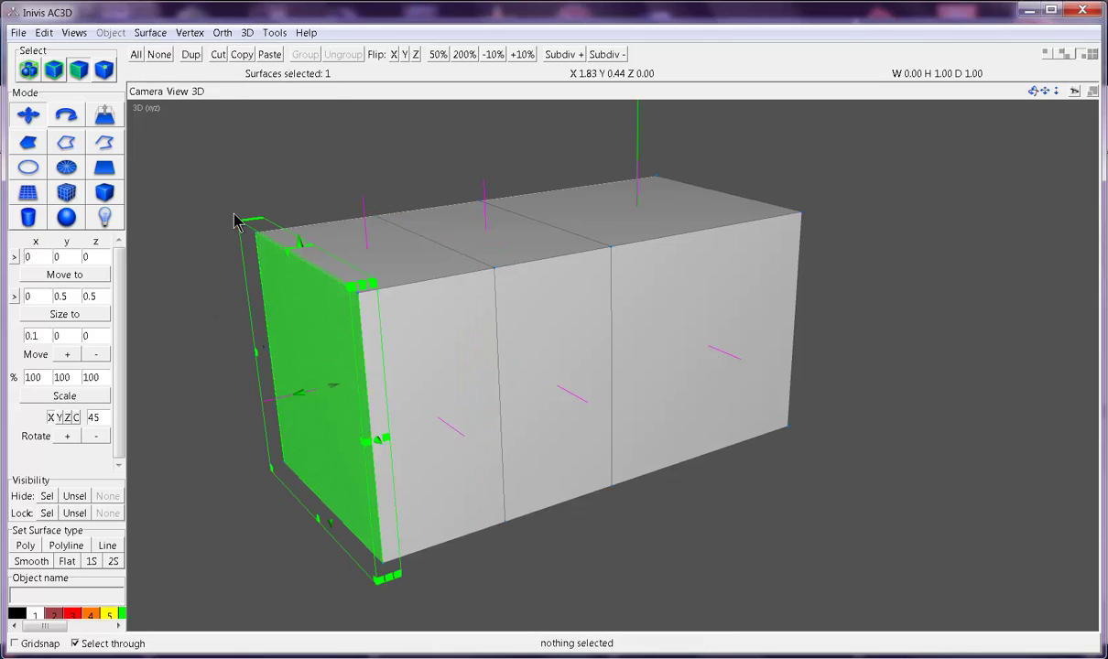
{"action": "left_click", "coordinate": [163, 37]}
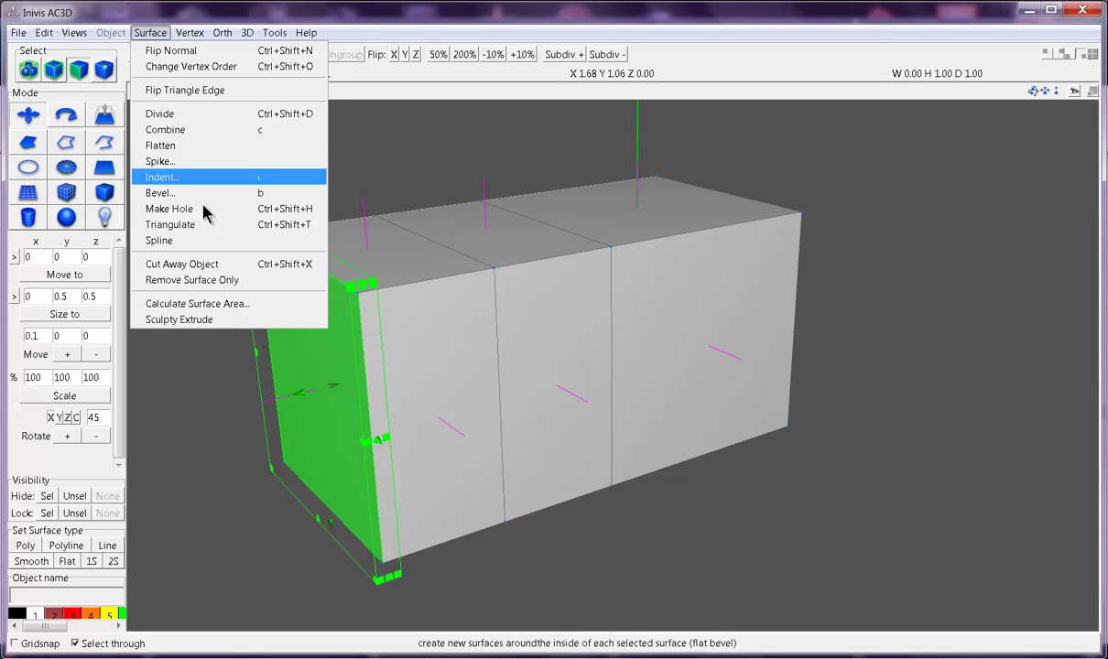
{"action": "left_click", "coordinate": [197, 320]}
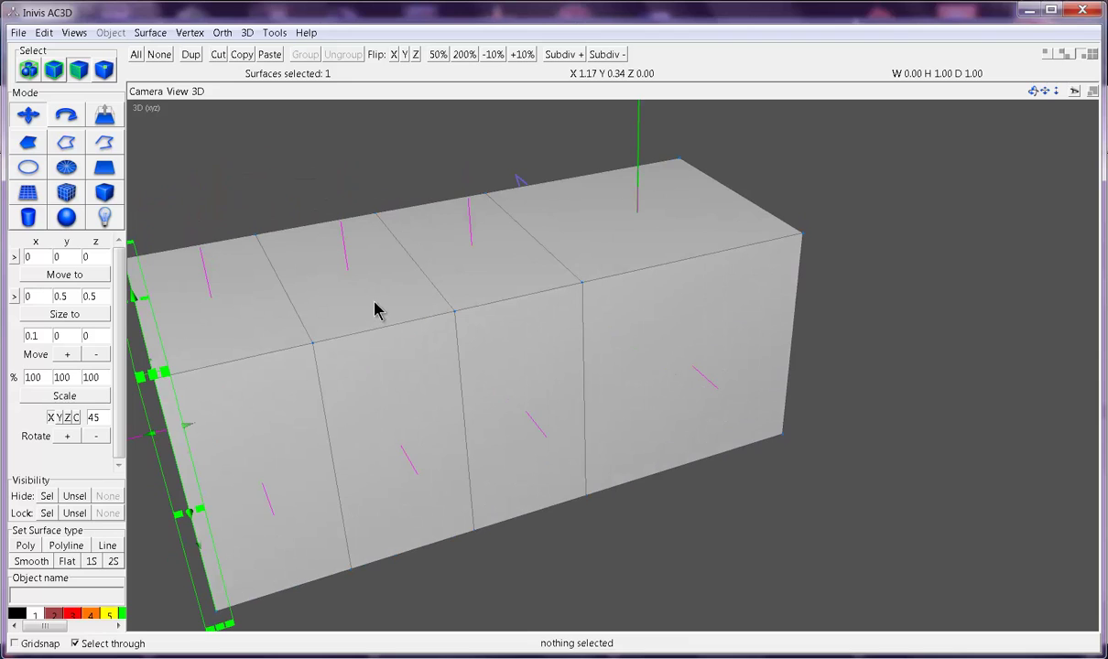
Try adding a 1.00 by 1.00 rectangle near the extruded end of the block and undo it
{"action": "left_click_drag", "start_coordinate": [375, 314], "coordinate": [410, 285]}
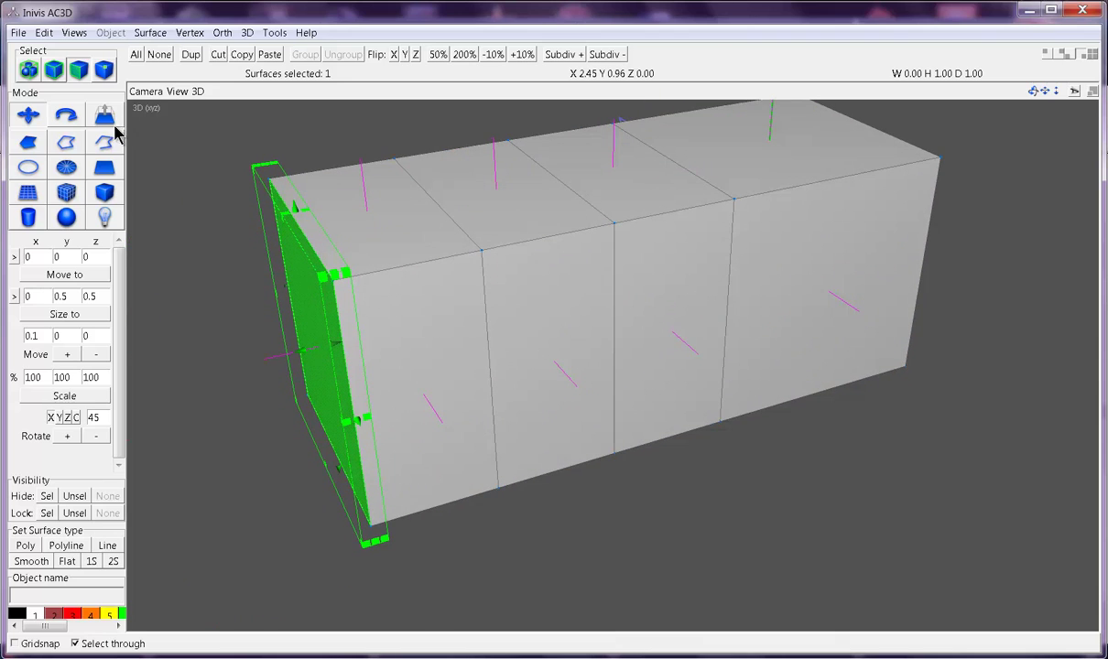
{"action": "left_click_drag", "start_coordinate": [267, 177], "coordinate": [311, 175]}
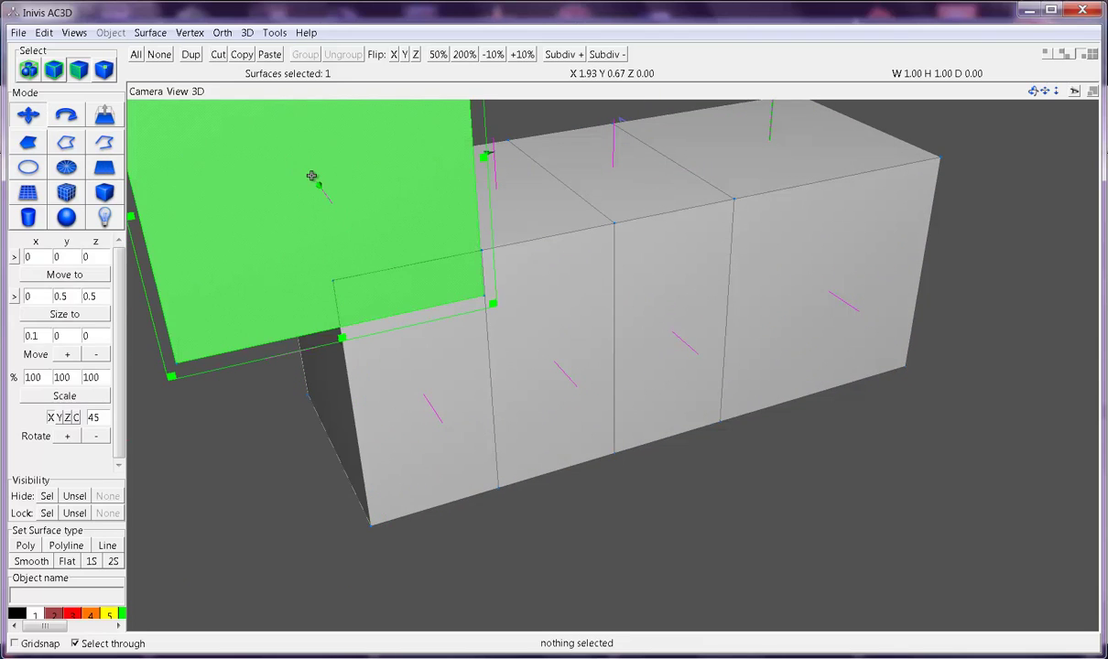
{"action": "key", "text": "ctrl+z"}
{"action": "scroll", "coordinate": [343, 289], "scroll_direction": "down", "scroll_amount": 3}
{"action": "left_click_drag", "start_coordinate": [344, 289], "coordinate": [353, 294]}
{"action": "scroll", "coordinate": [368, 261], "scroll_direction": "up", "scroll_amount": 5}
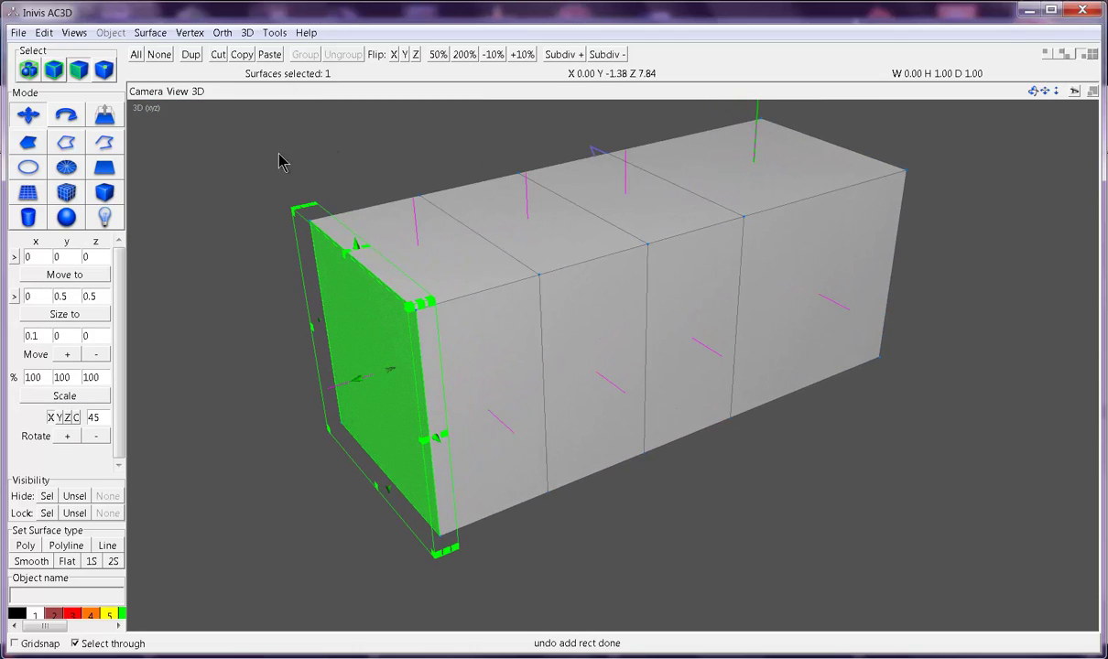
Select the top surface of the outermost extruded segment instead of the end face
{"action": "left_click", "coordinate": [373, 223]}
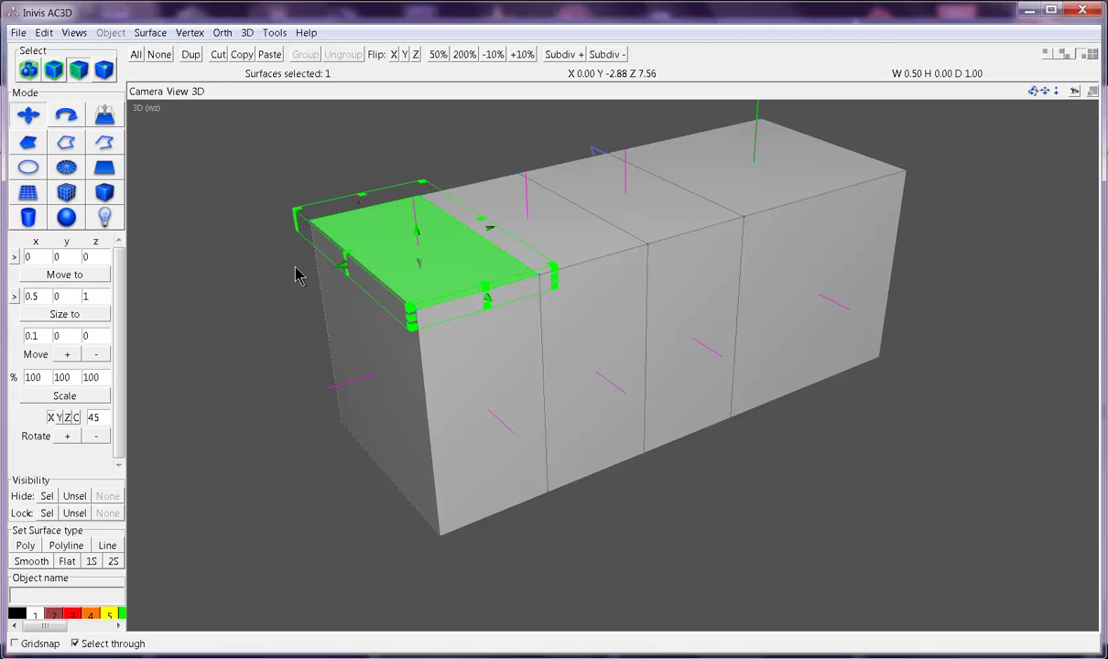
{"action": "scroll", "coordinate": [398, 263], "scroll_direction": "down", "scroll_amount": 2}
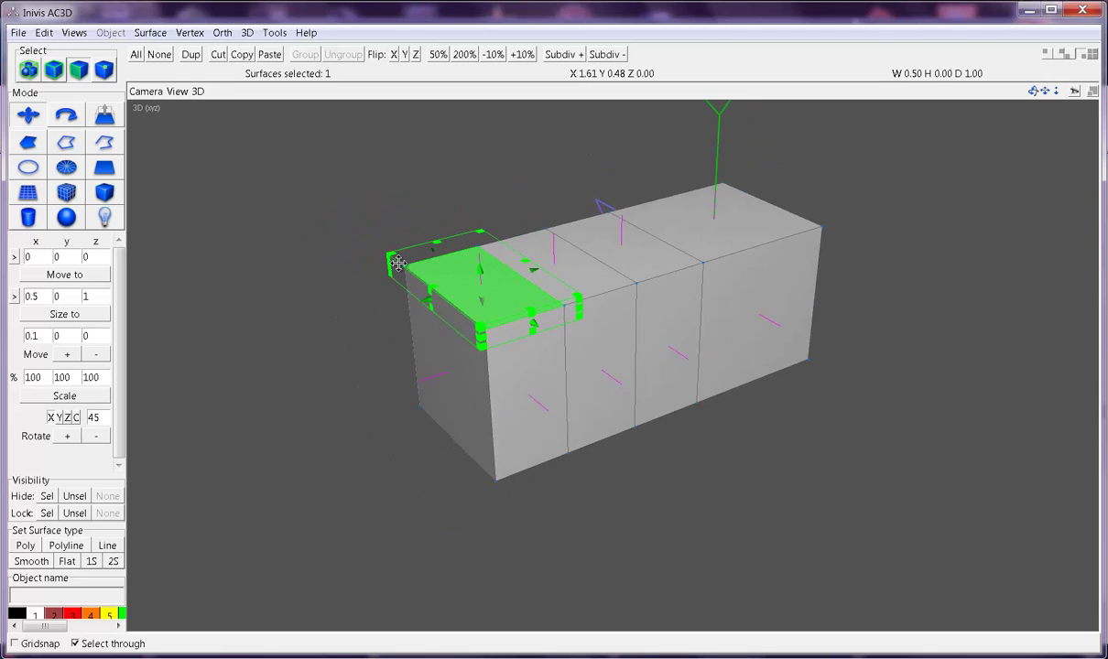
{"action": "left_click_drag", "start_coordinate": [398, 262], "coordinate": [404, 267]}
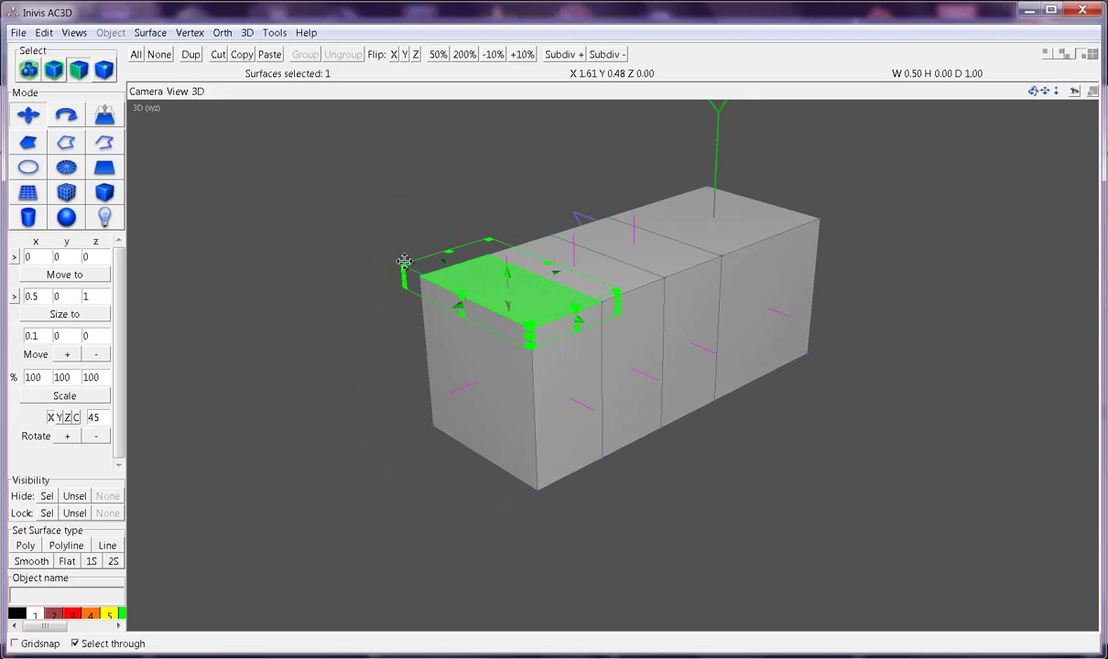
{"action": "left_click", "coordinate": [150, 32]}
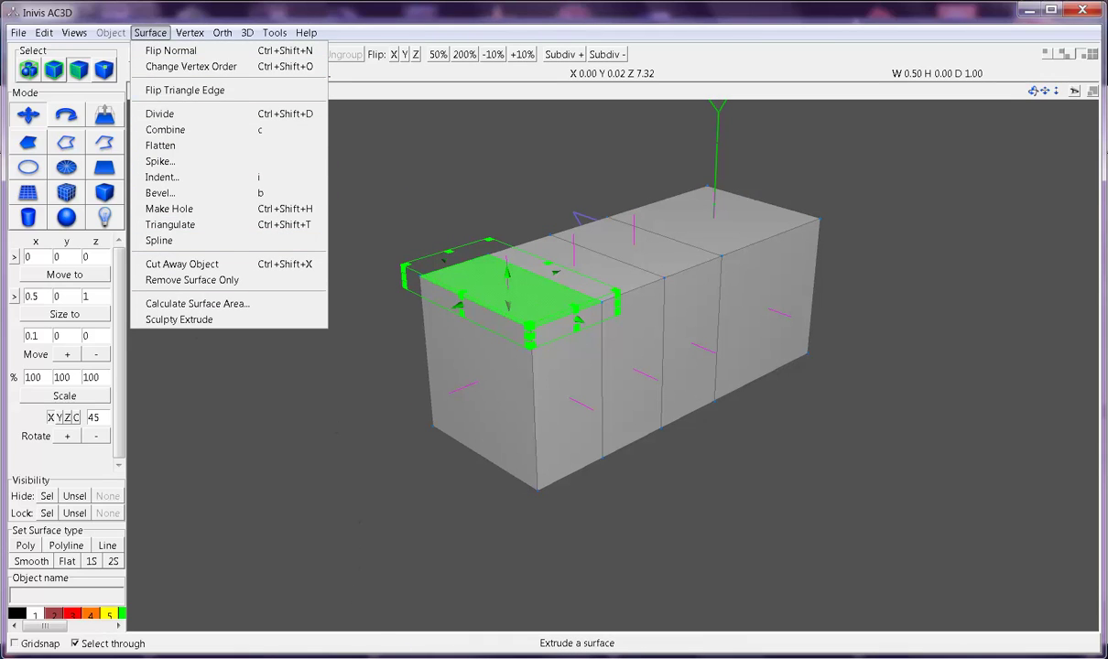
{"action": "key", "text": "F10"}
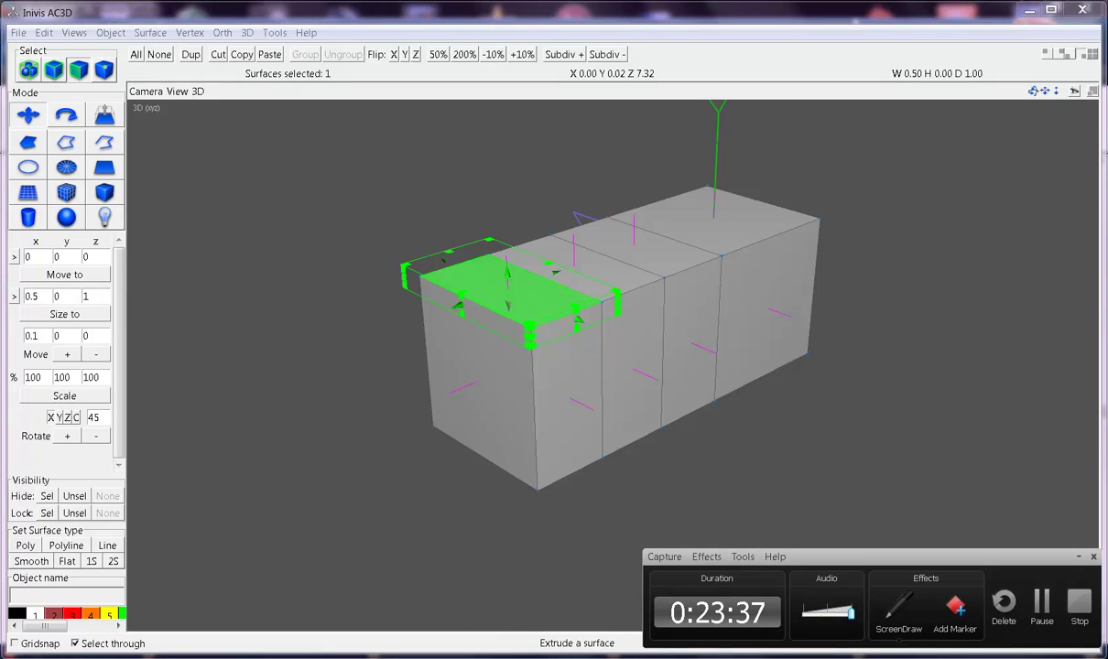
{"action": "key", "text": "F10"}
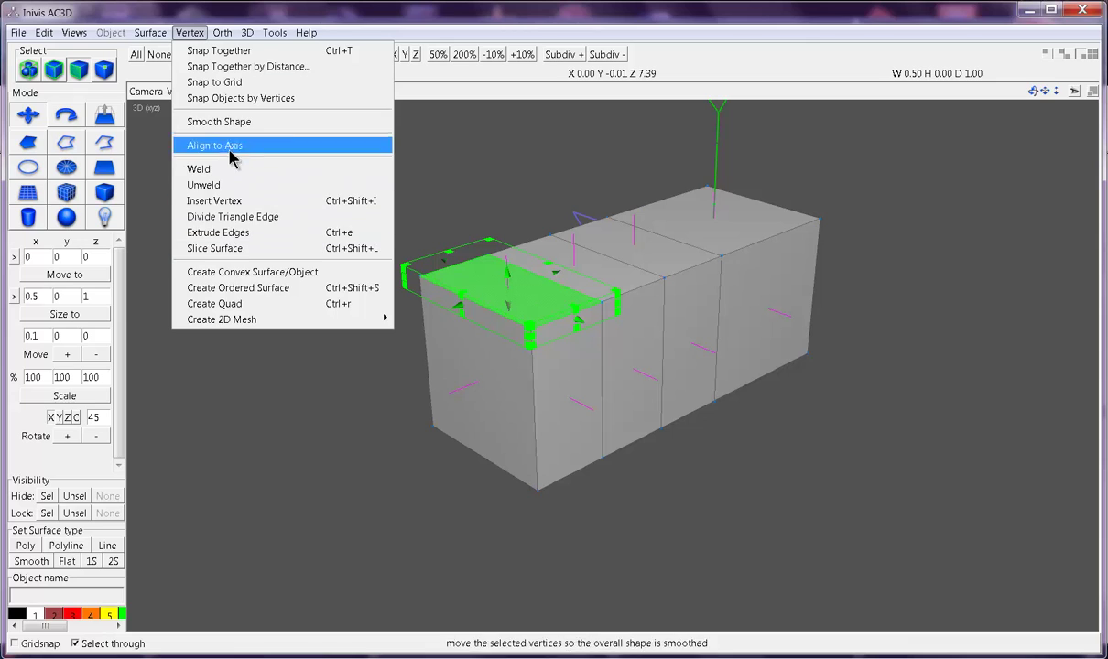
{"action": "left_click", "coordinate": [222, 15]}
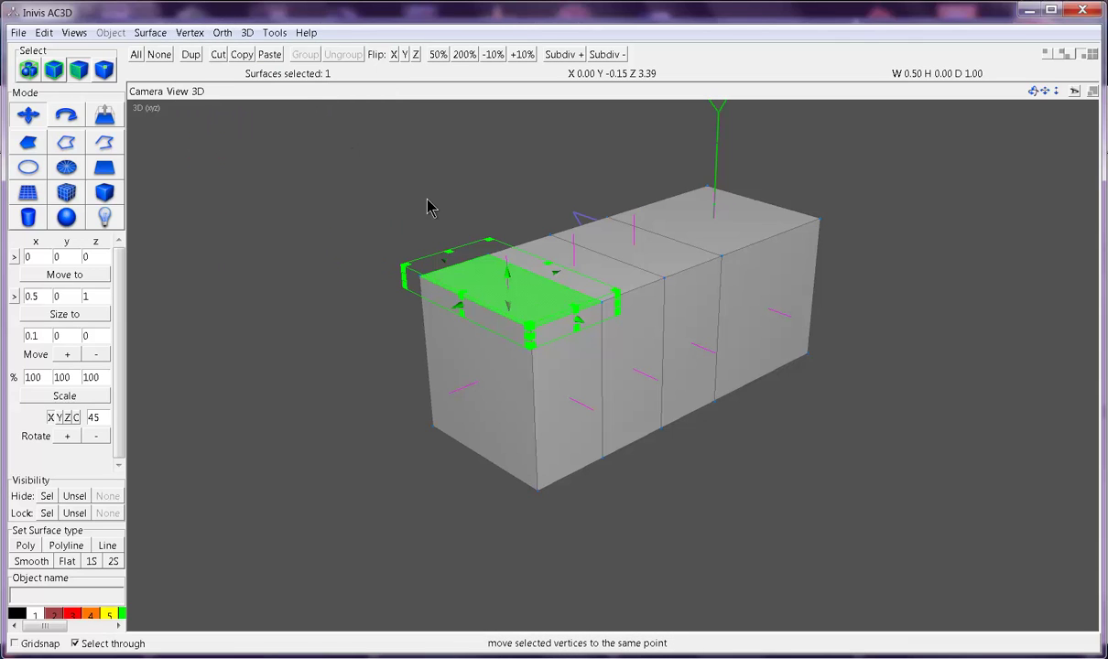